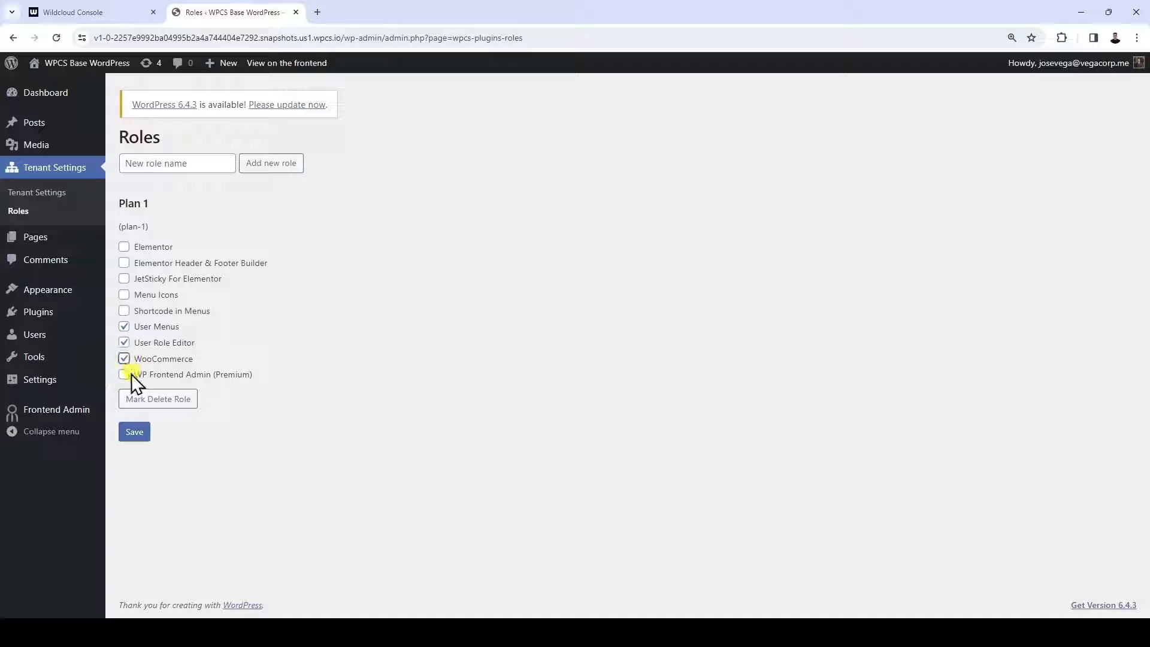
# Enable WP Frontend Admin (Premium) for the Plan 1 role and save the role settings
pyautogui.click(124, 375)
pyautogui.click(131, 436)
# In the Wildcloud console, deploy a v1.0 snapshot named "Plugins added" with comment lines "-Added initial plugins", "-Added initial theme" and "-Added tenant role"
pyautogui.click(84, 12)
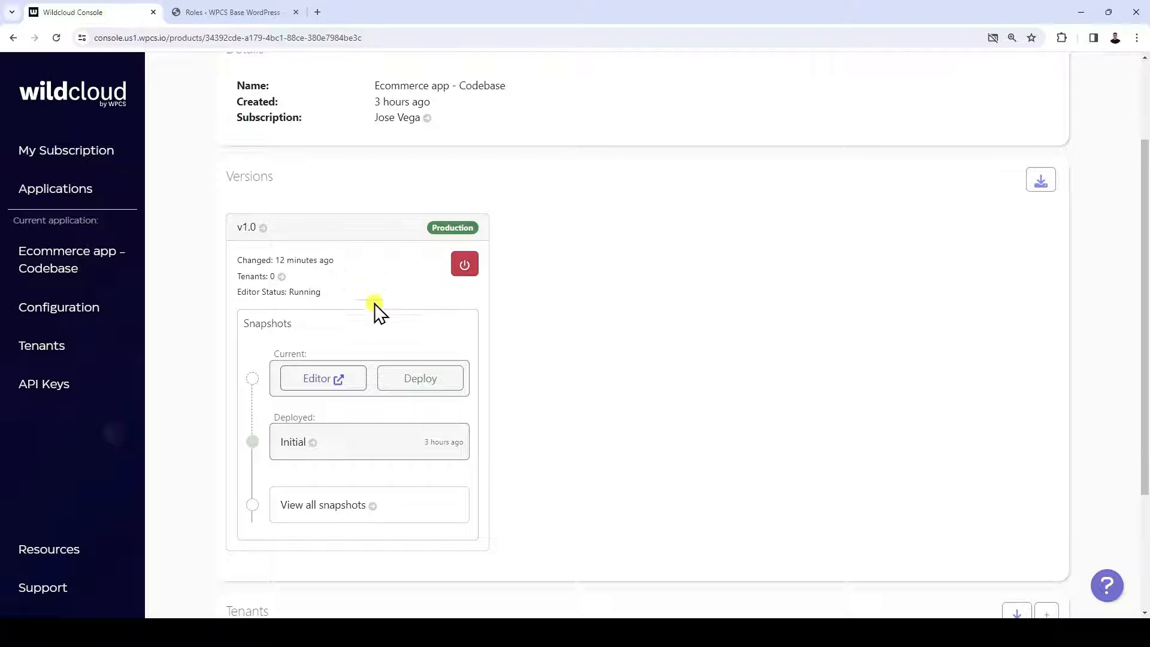
pyautogui.click(442, 383)
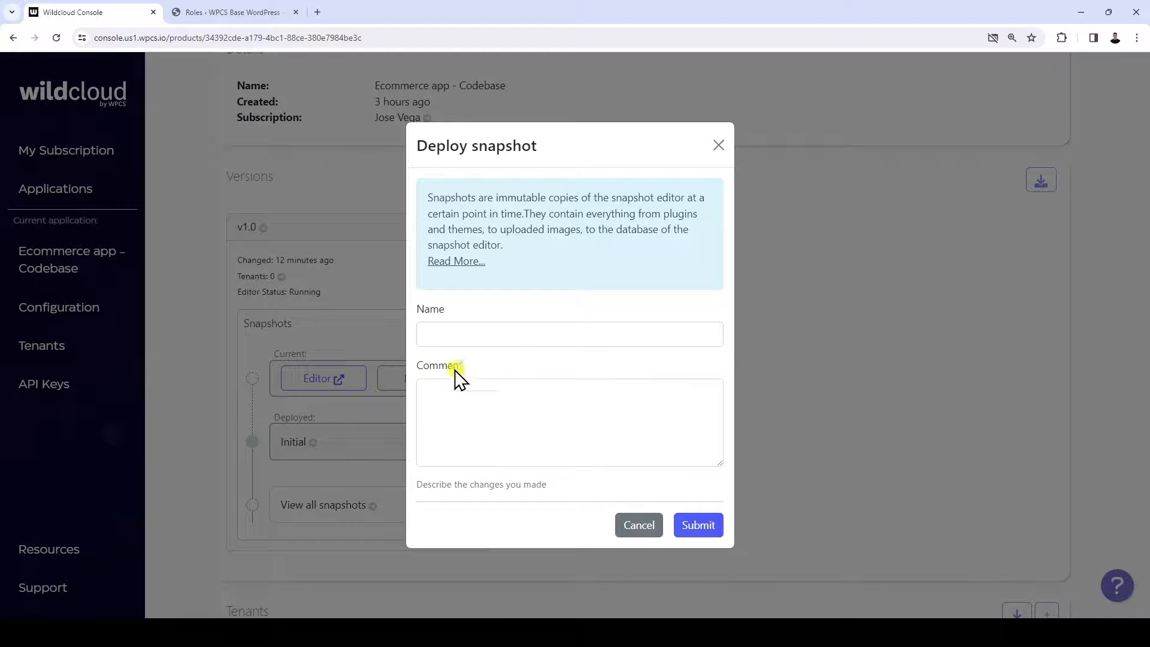
pyautogui.click(492, 335)
pyautogui.write('Plugins added')
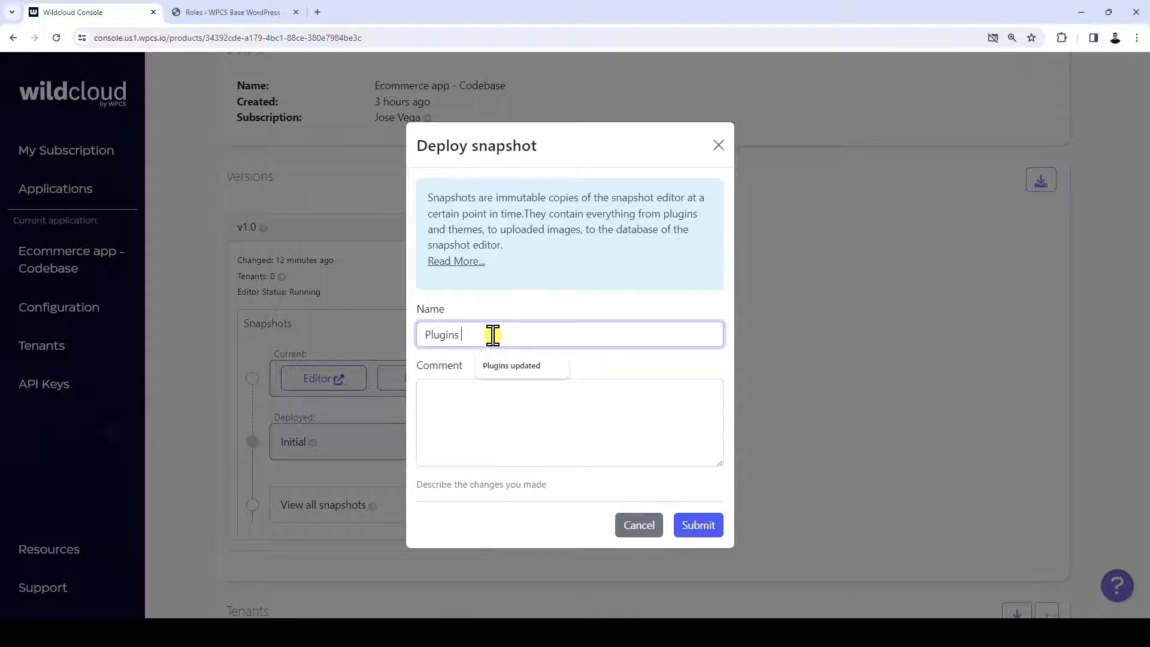
pyautogui.press('Tab')
pyautogui.write('-Added initial plugins')
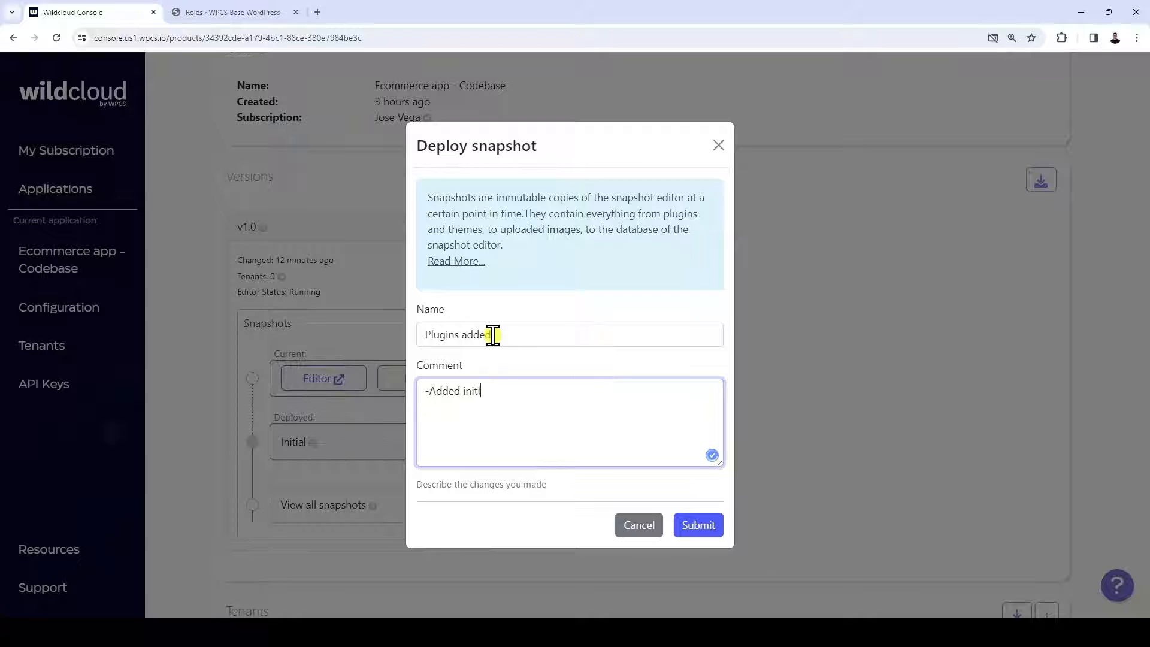
pyautogui.press('Return')
pyautogui.write('-Added initial theme')
pyautogui.press('Return')
pyautogui.write('-Added te')
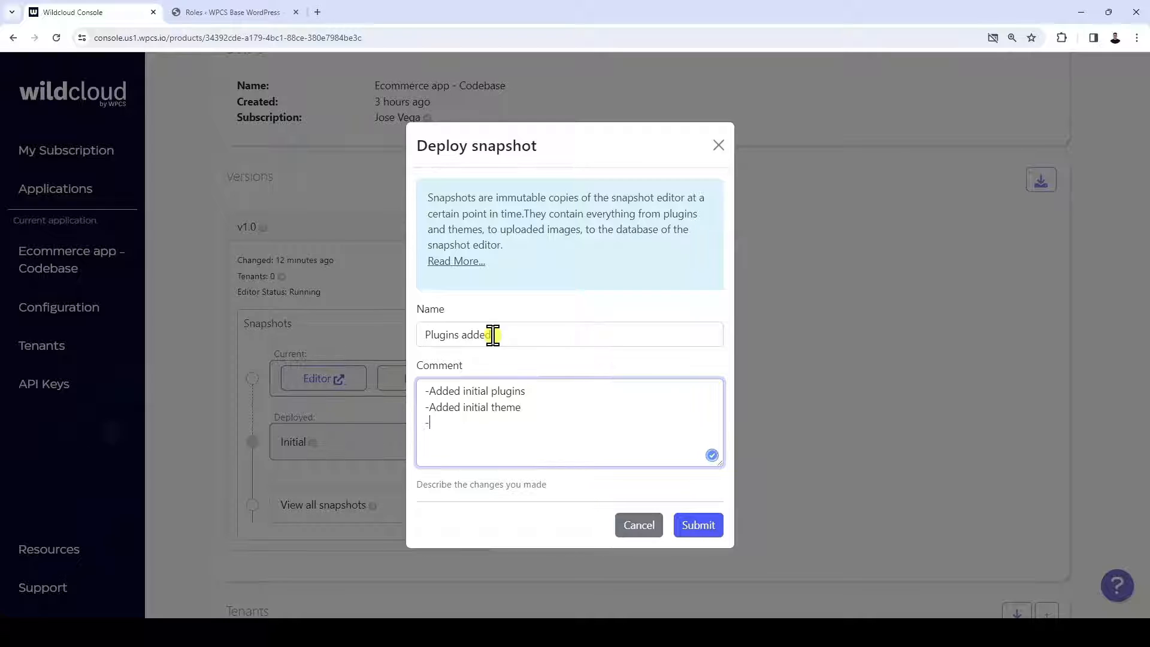
pyautogui.write('nant role')
pyautogui.click(698, 526)
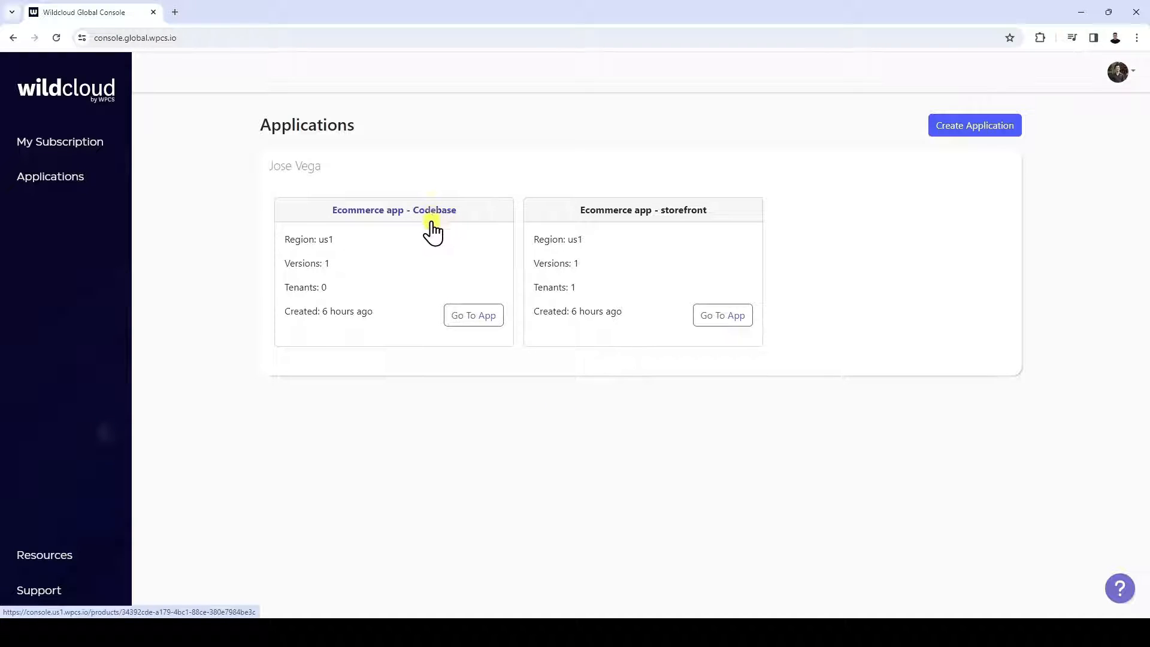
# Create a tenant named "dashboard" in Ecommerce app - Codebase, using the v1.0 production version, the Plugins added snapshot and the default domain
pyautogui.click(474, 319)
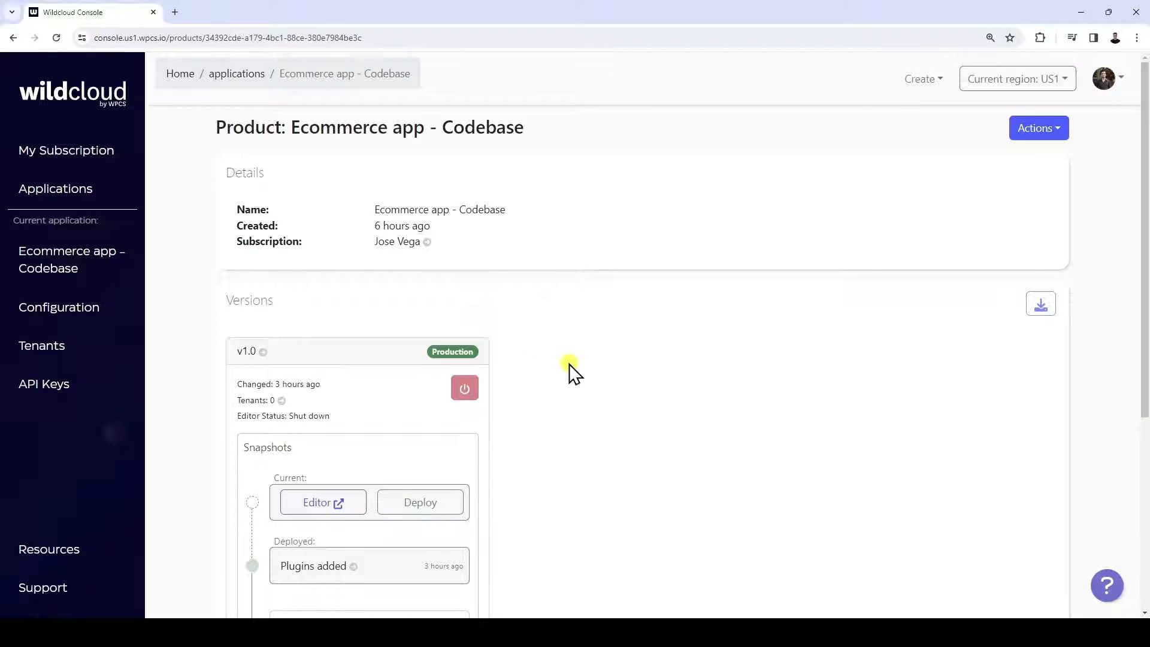
pyautogui.scroll(-5, 600, 389)
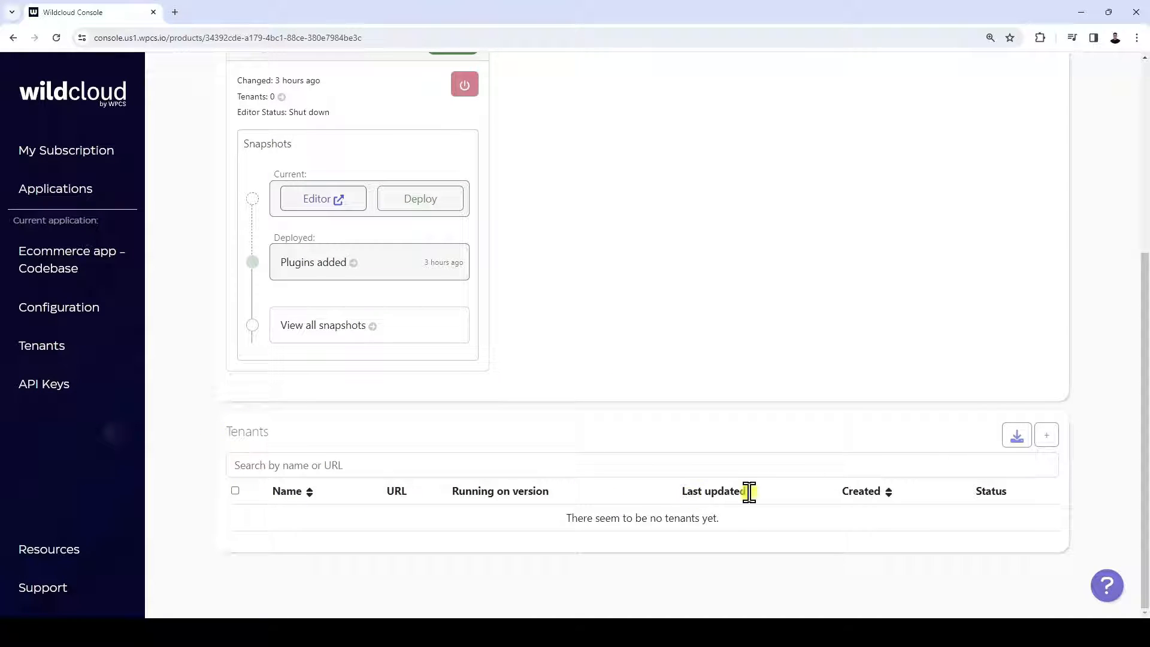
pyautogui.click(1050, 442)
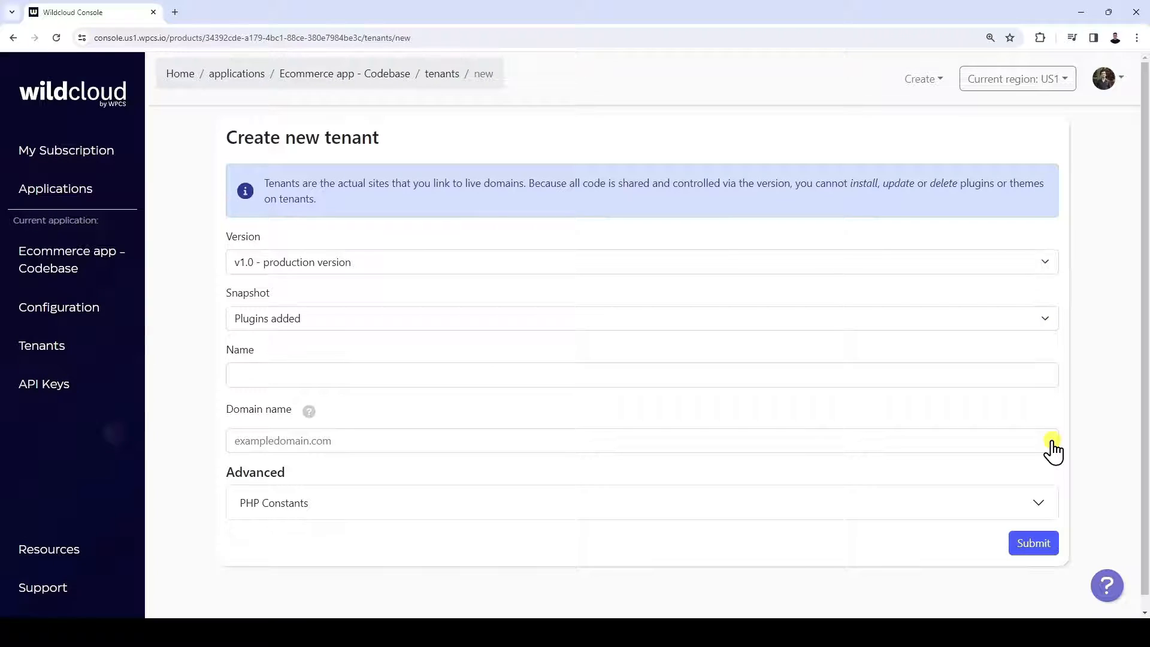
pyautogui.click(461, 378)
pyautogui.write('dashboard')
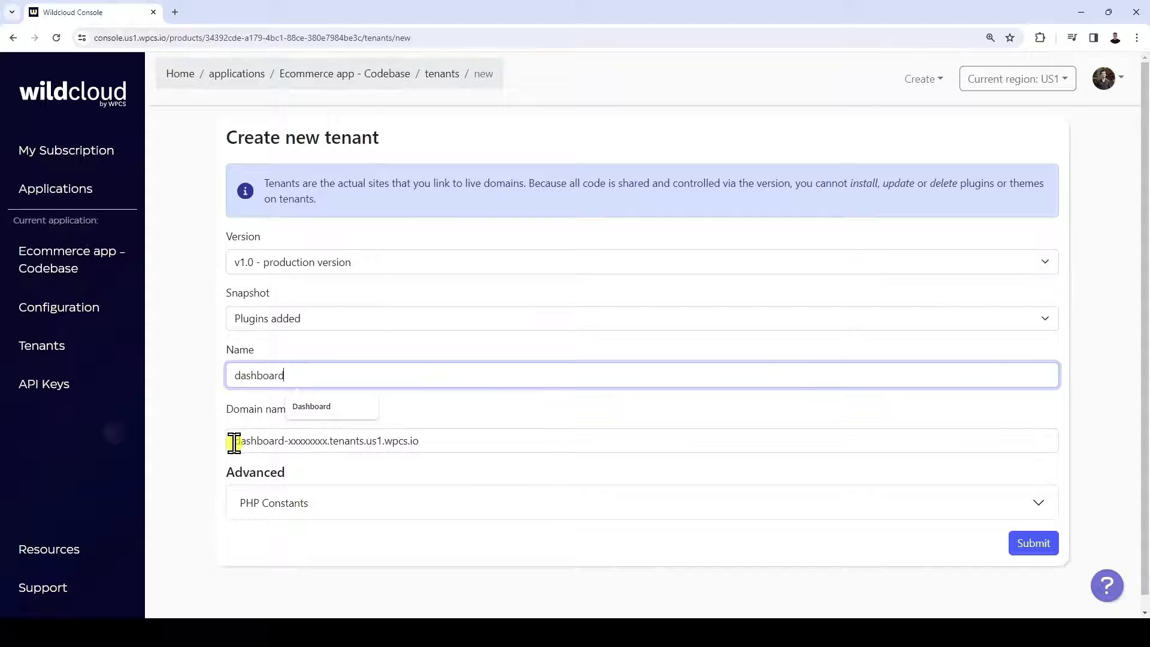
pyautogui.moveTo(232, 442); pyautogui.dragTo(290, 440)
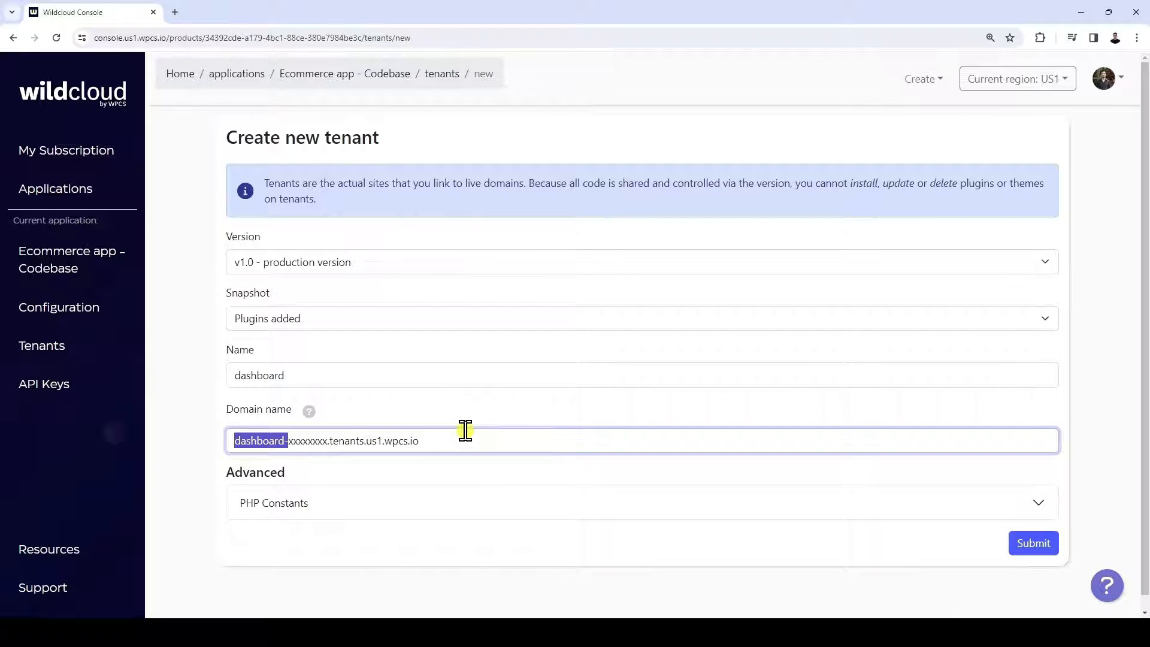
pyautogui.click(584, 407)
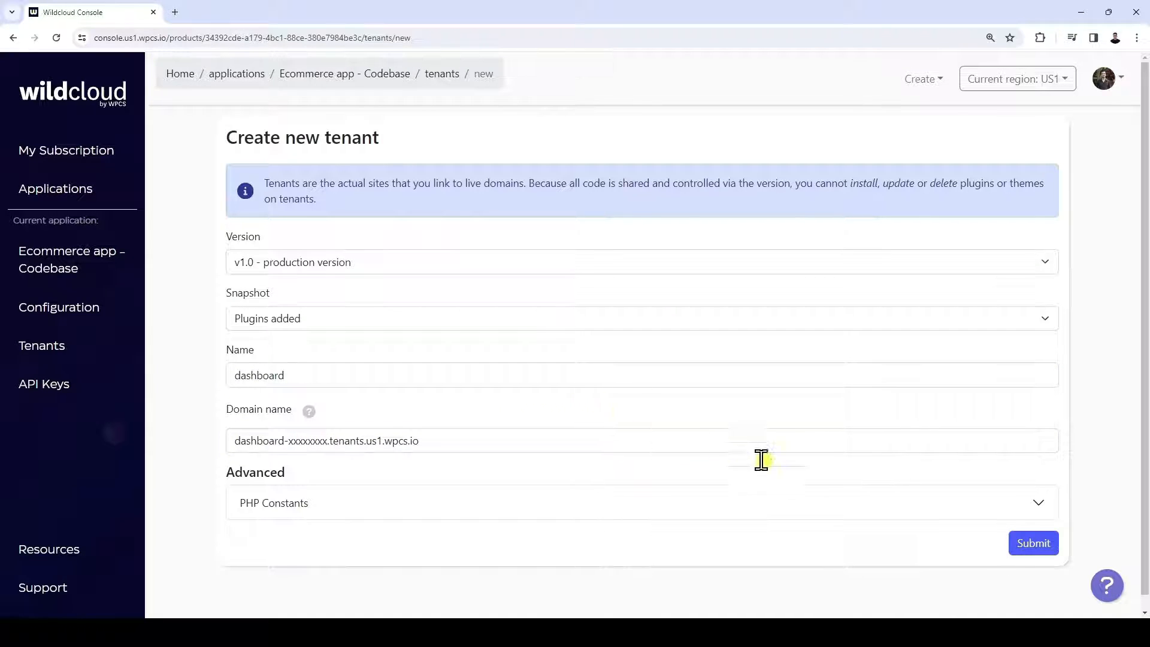
pyautogui.click(1041, 548)
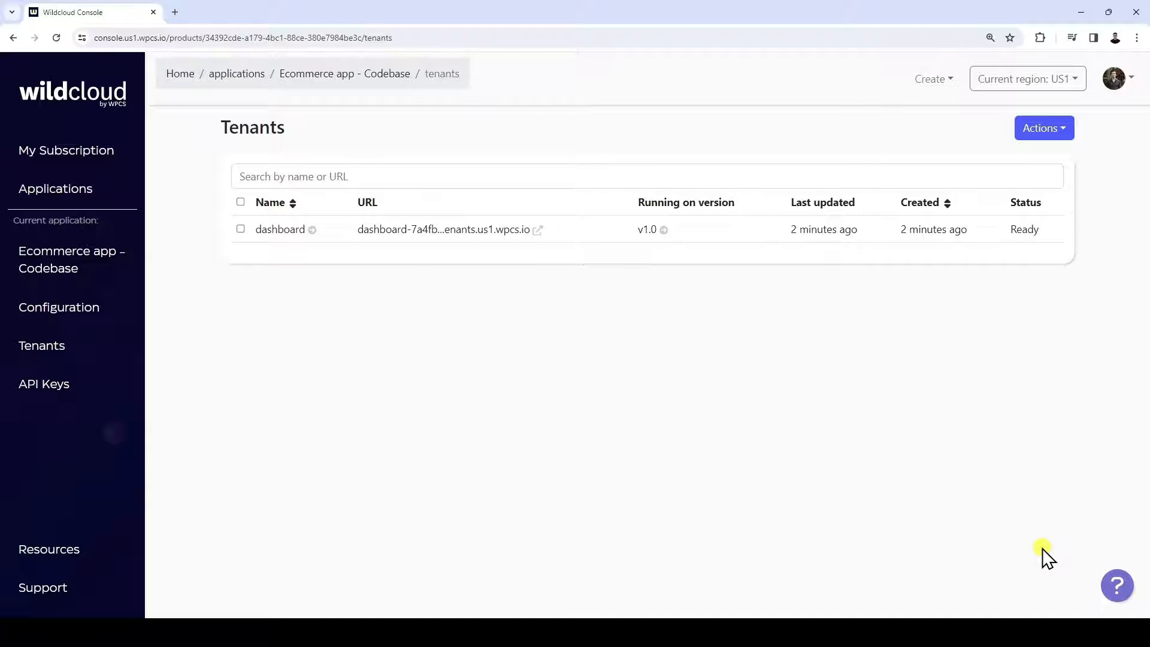
# Deactivate the WaaS Client plugin for the dashboard tenant
pyautogui.click(431, 230)
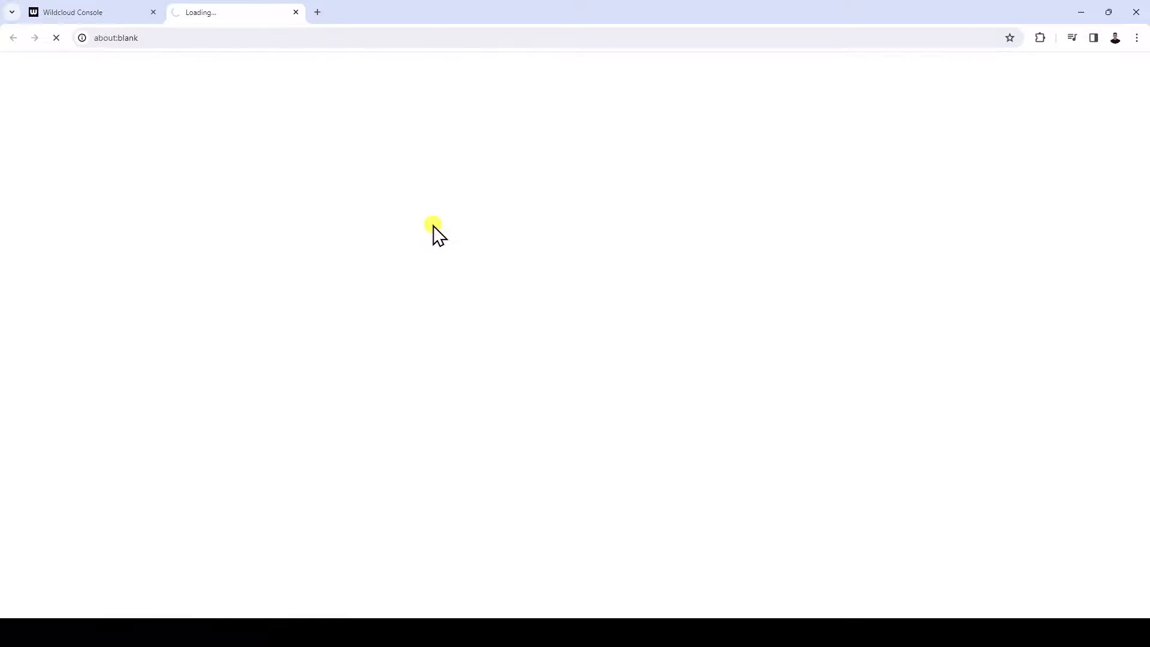
pyautogui.click(296, 12)
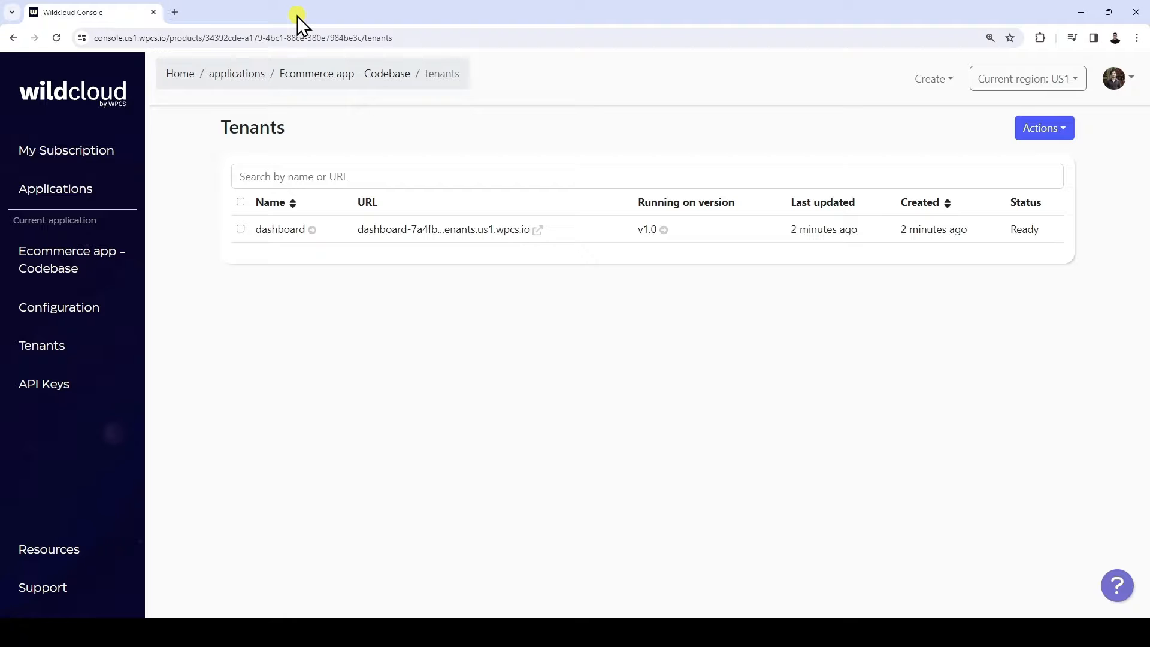
pyautogui.click(279, 231)
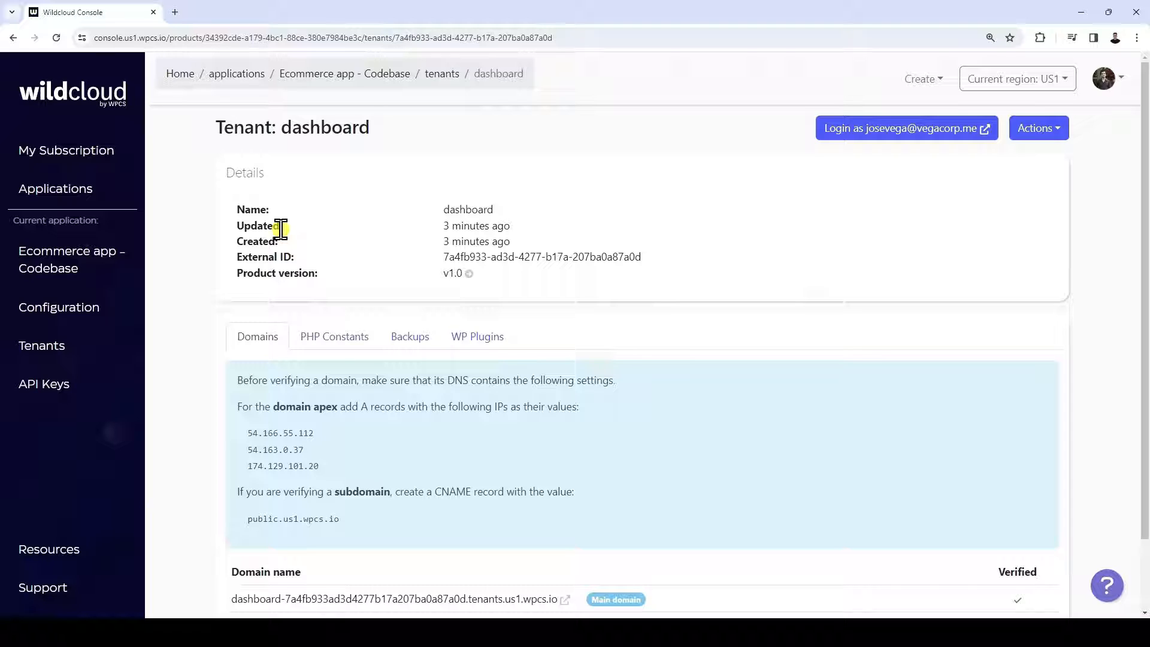
pyautogui.click(487, 337)
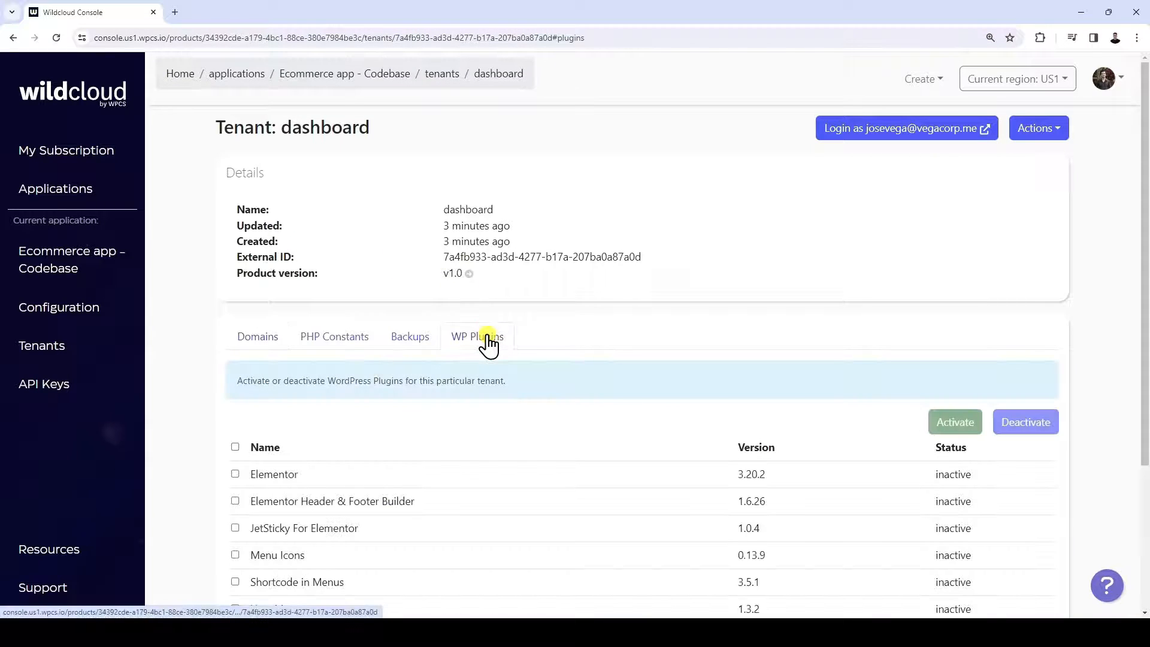
pyautogui.scroll(-3, 701, 318)
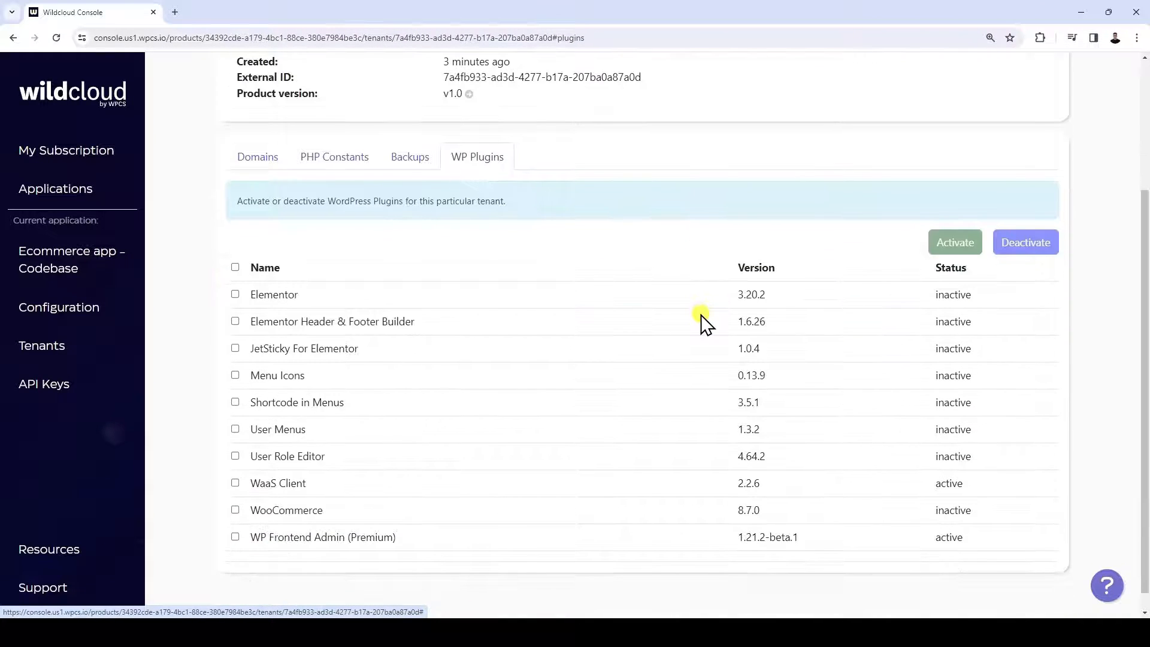
pyautogui.click(235, 482)
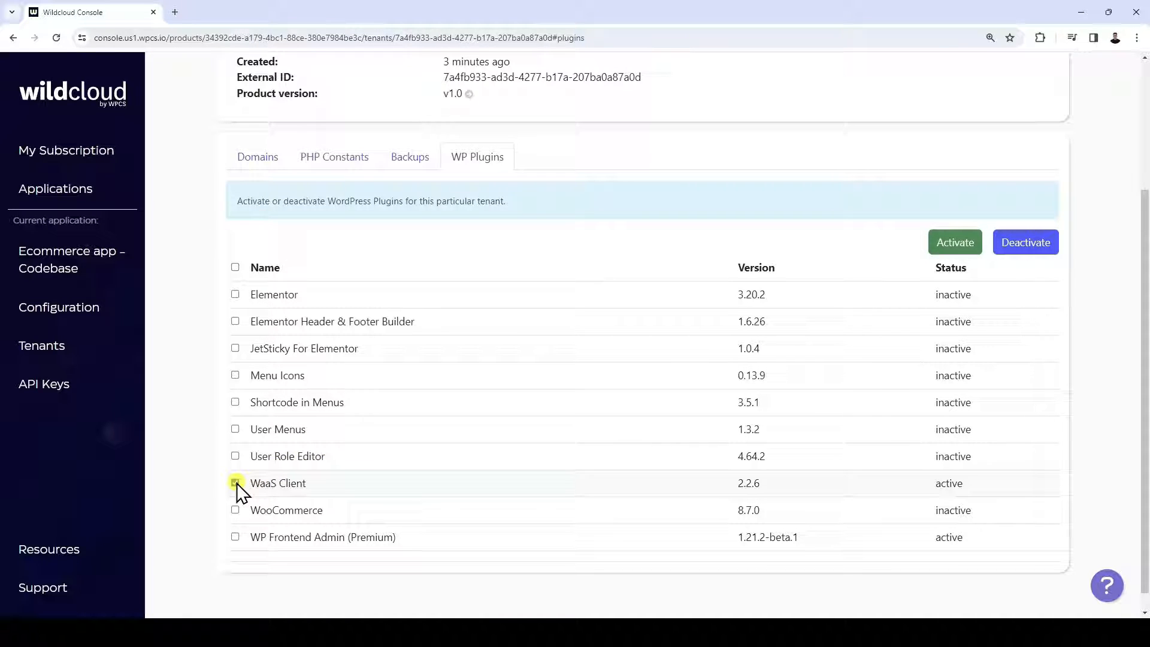
pyautogui.click(1036, 247)
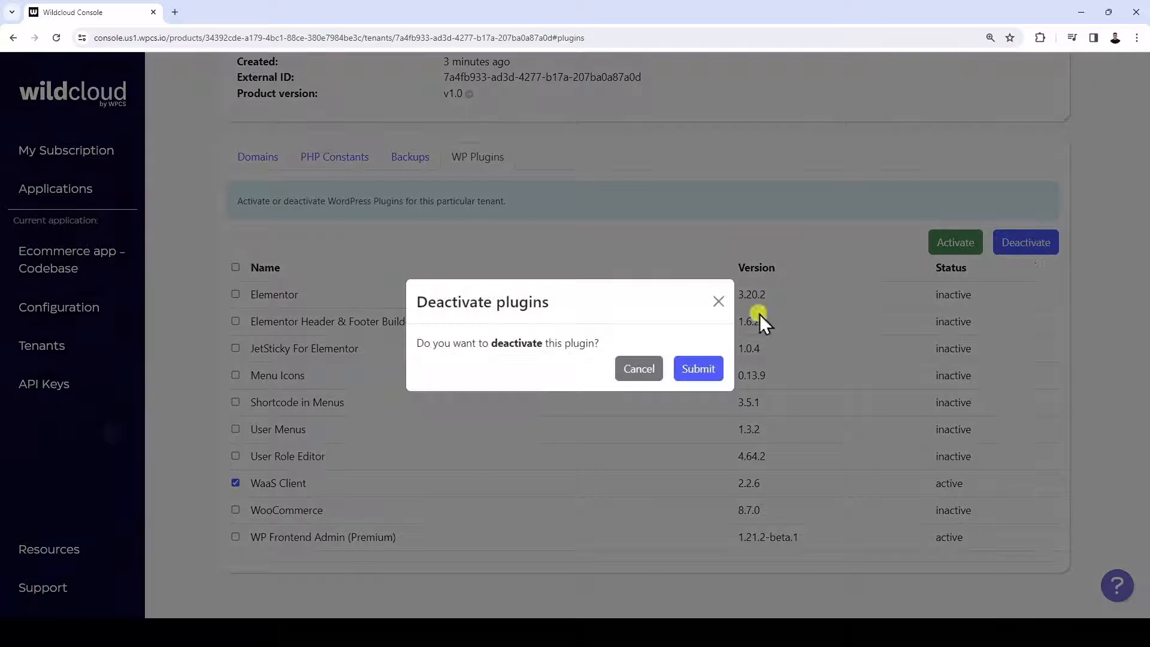
pyautogui.click(687, 370)
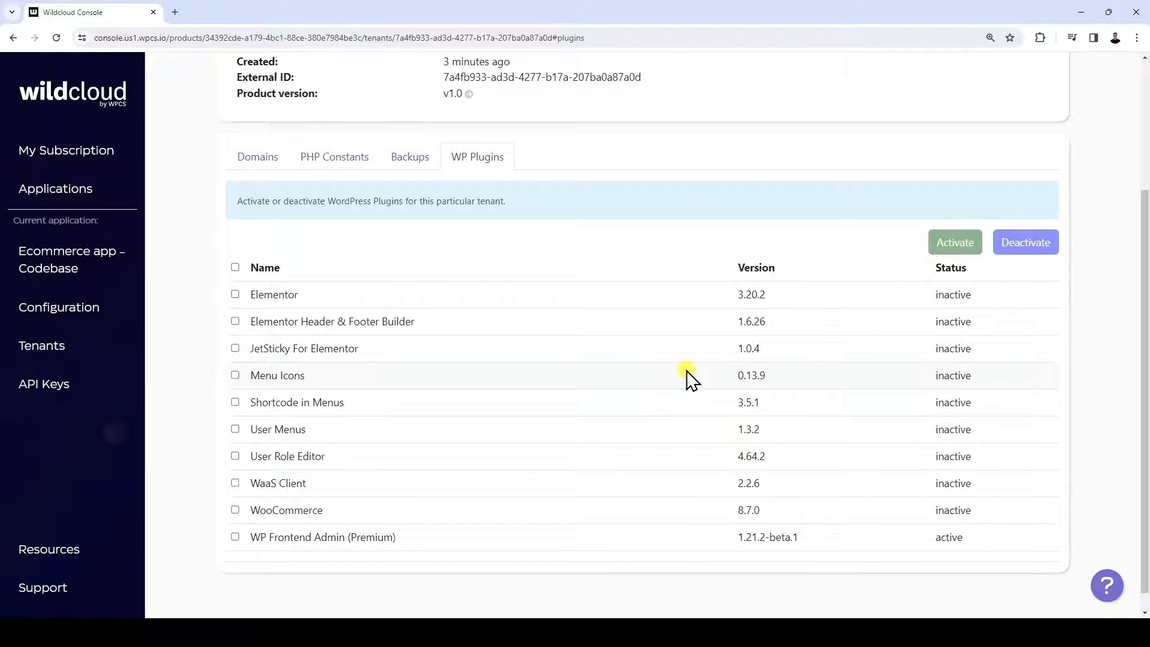
# Activate Elementor, Elementor Header & Footer Builder, JetSticky For Elementor, Menu Icons, Shortcode in Menus, User Menus, User Role Editor and WooCommerce on the tenant
pyautogui.click(235, 294)
pyautogui.click(234, 321)
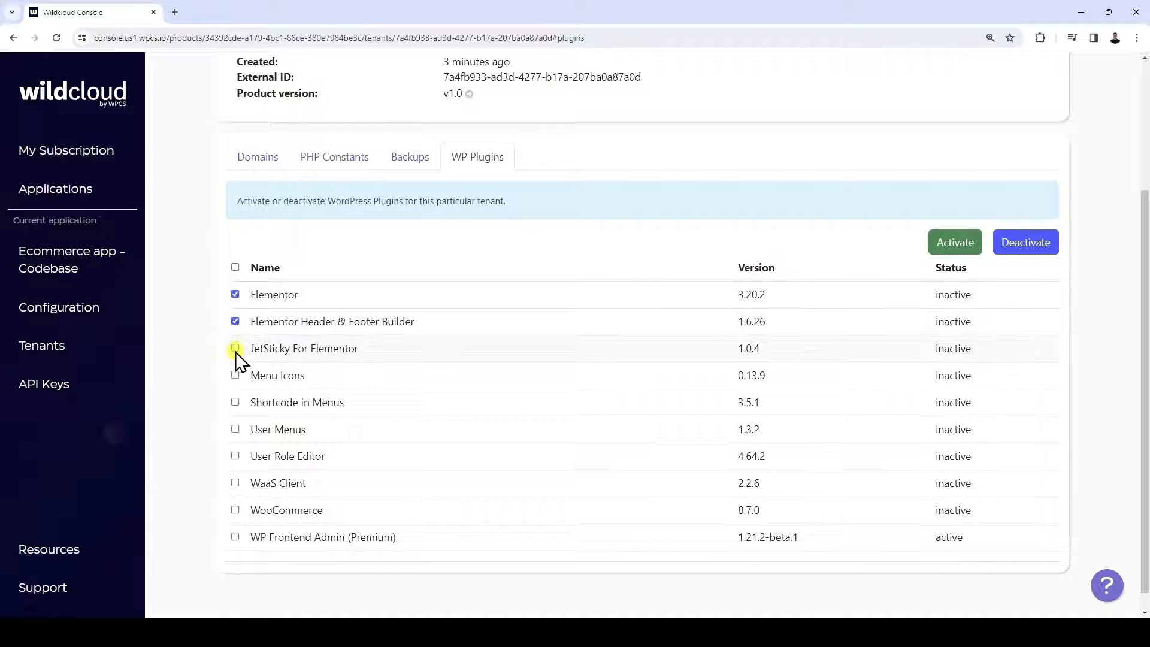
pyautogui.click(234, 348)
pyautogui.click(235, 375)
pyautogui.click(234, 402)
pyautogui.click(235, 429)
pyautogui.click(955, 244)
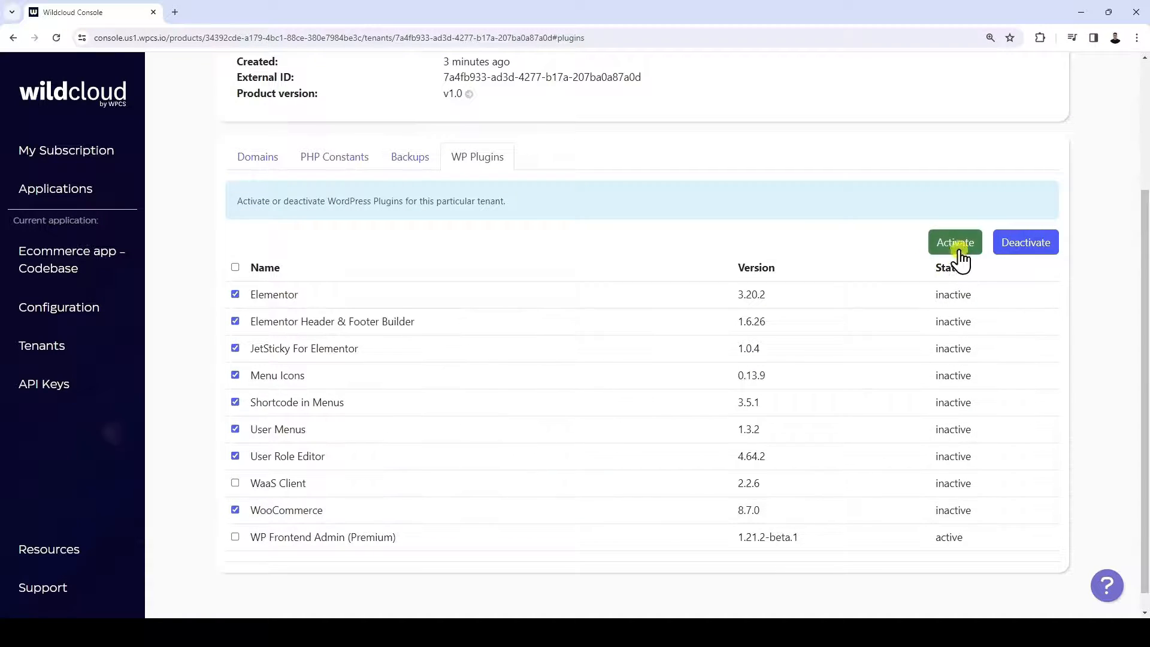
pyautogui.click(704, 368)
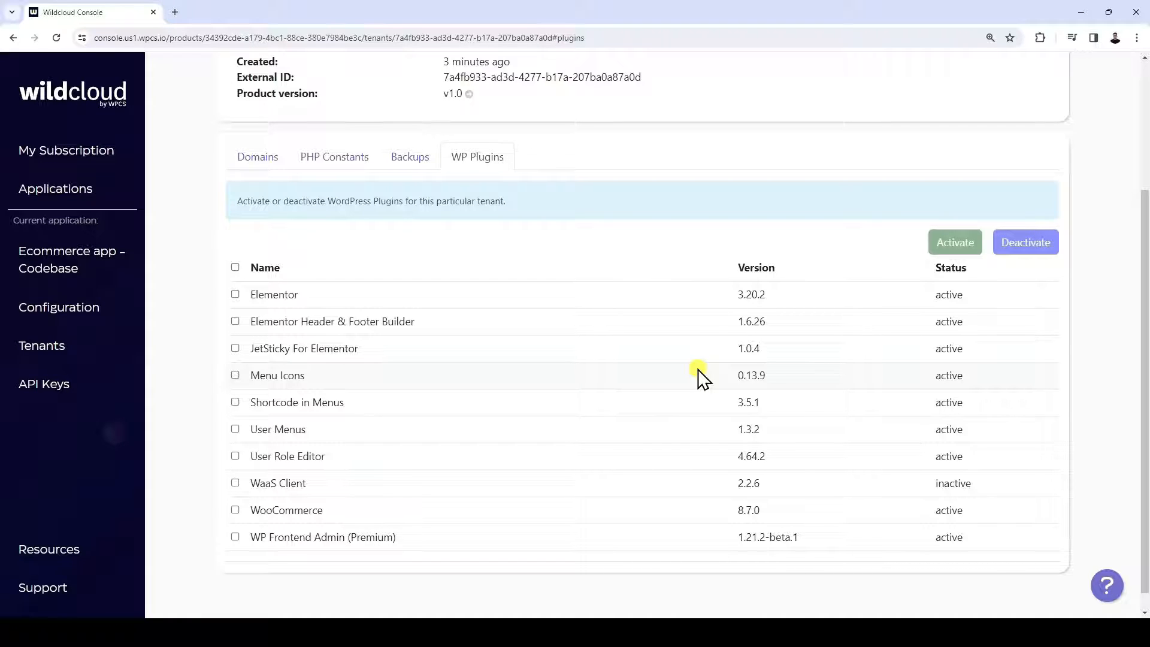
# Log in to the dashboard tenant's WordPress admin and activate the WP Frontend Admin license as a new website
pyautogui.scroll(3, 698, 369)
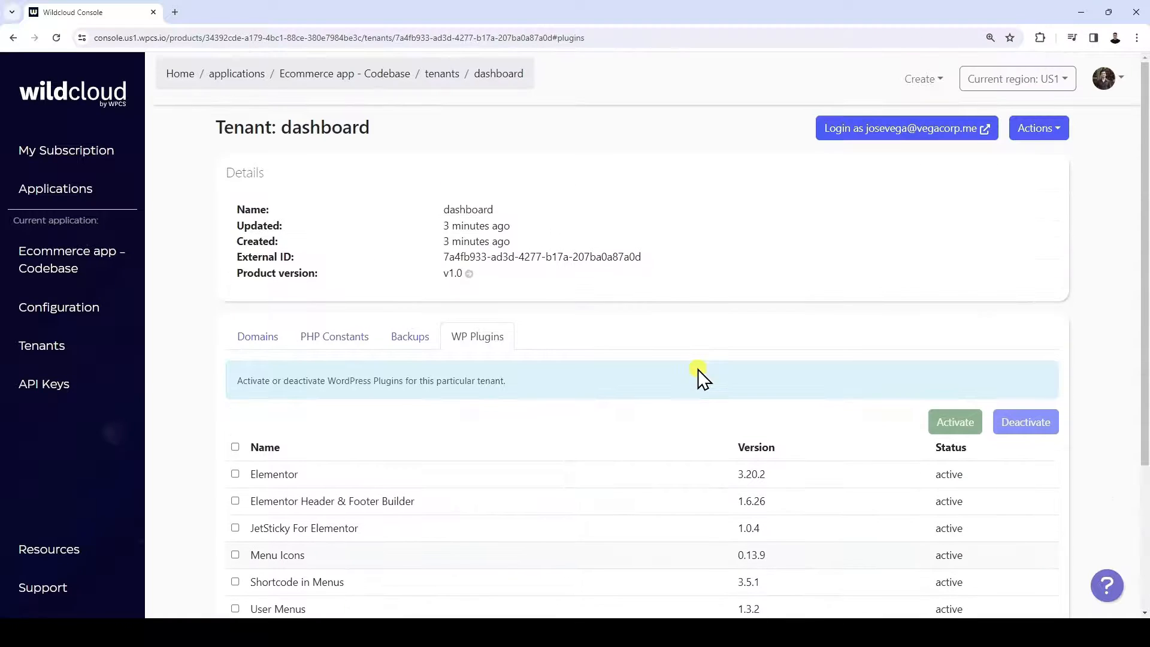
pyautogui.click(904, 131)
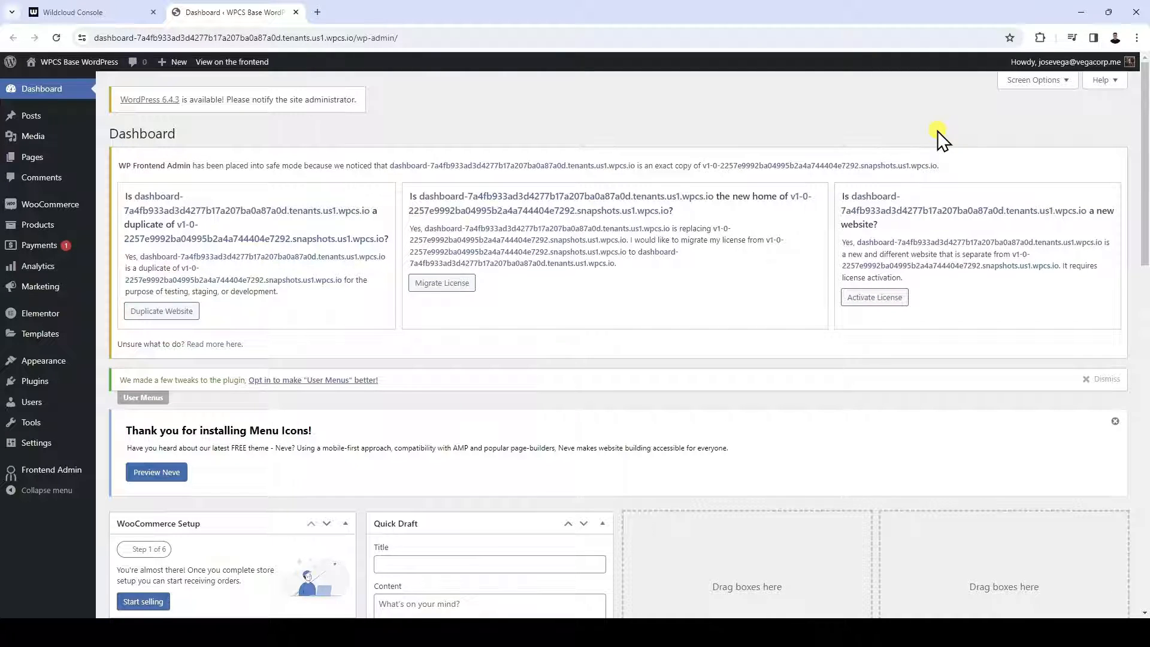
pyautogui.click(891, 297)
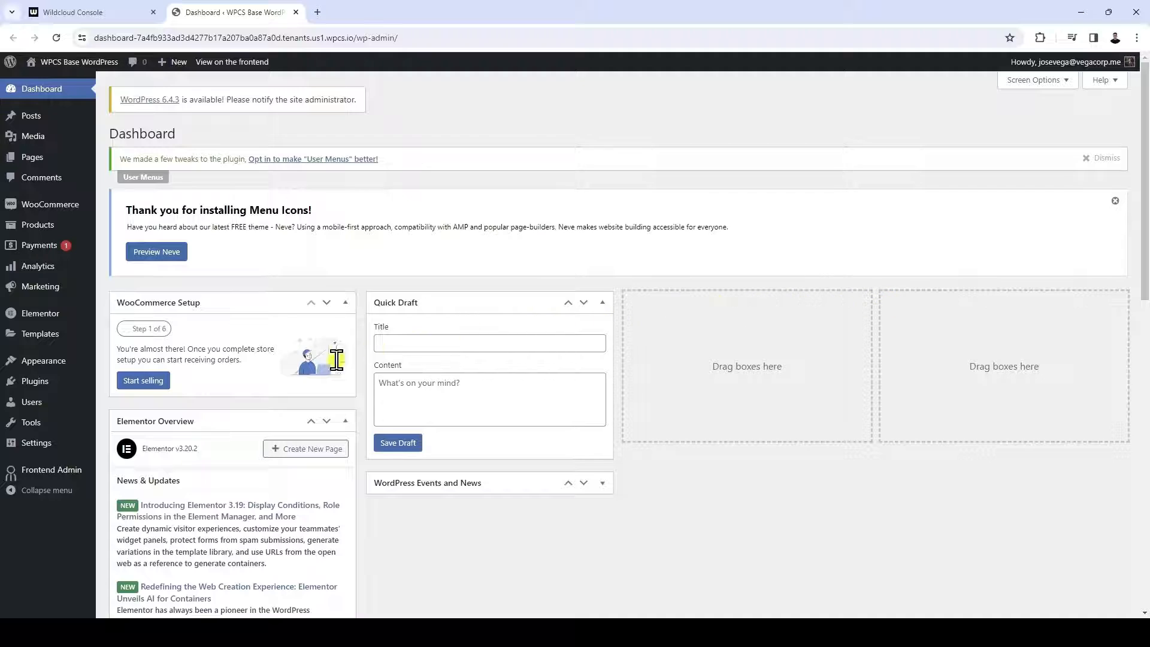
# Set the site title to "Dashboard", clear the tagline and save the general settings
pyautogui.click(54, 446)
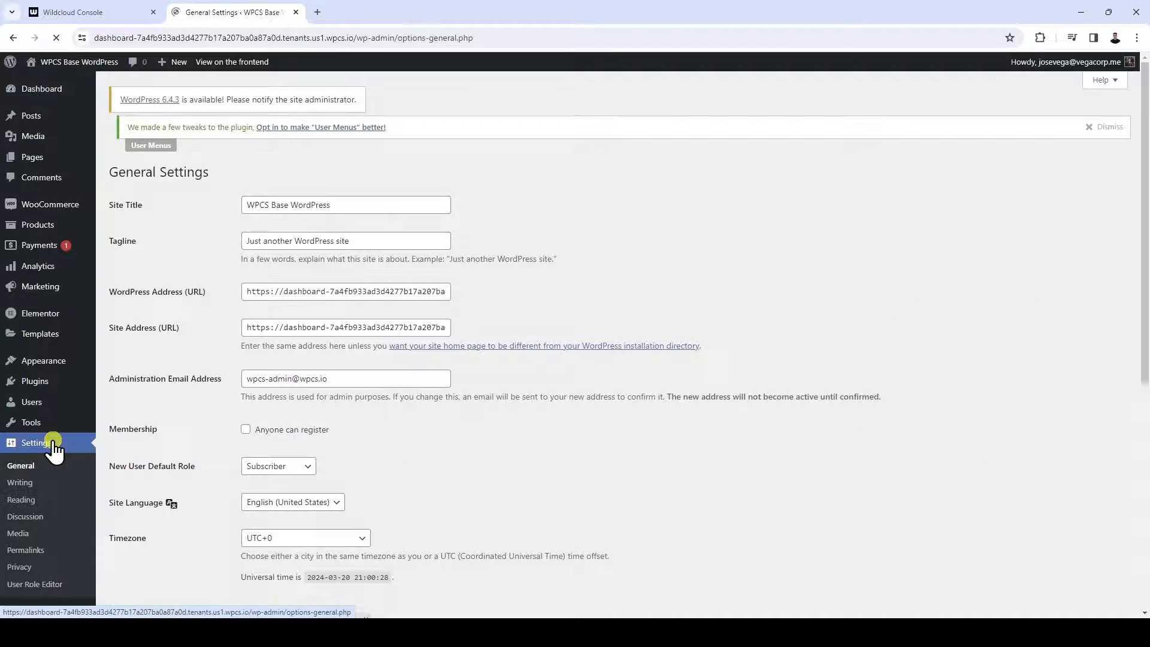
pyautogui.tripleClick(367, 208)
pyautogui.write('Dashboard')
pyautogui.press('Tab')
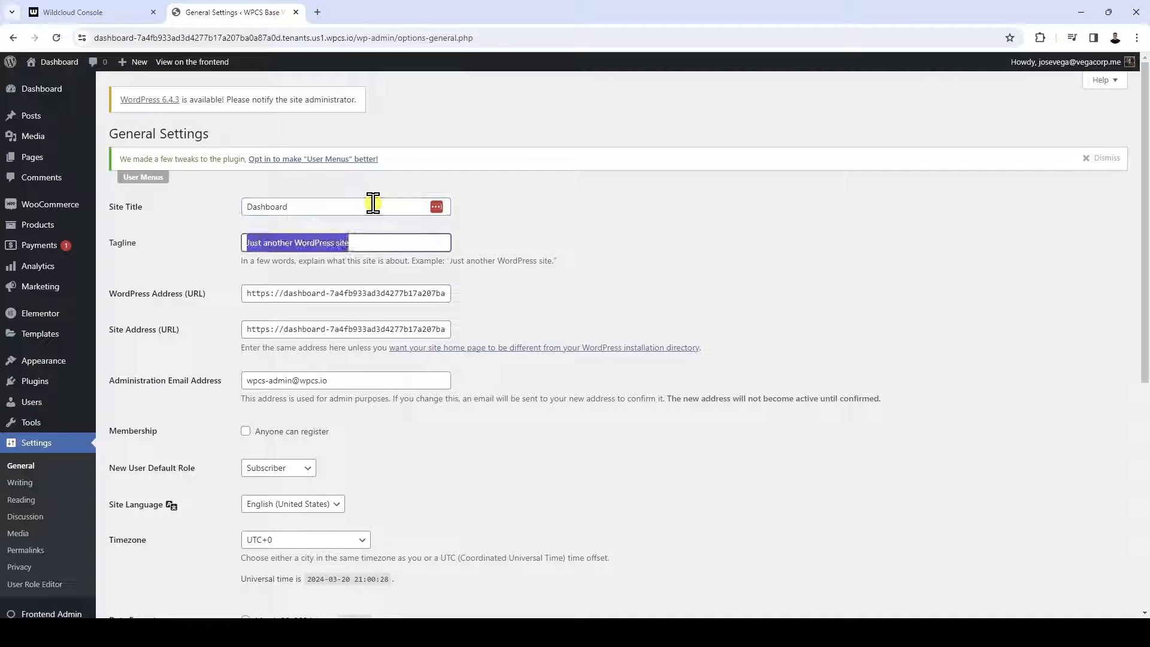
pyautogui.press('BackSpace')
pyautogui.scroll(-6, 372, 203)
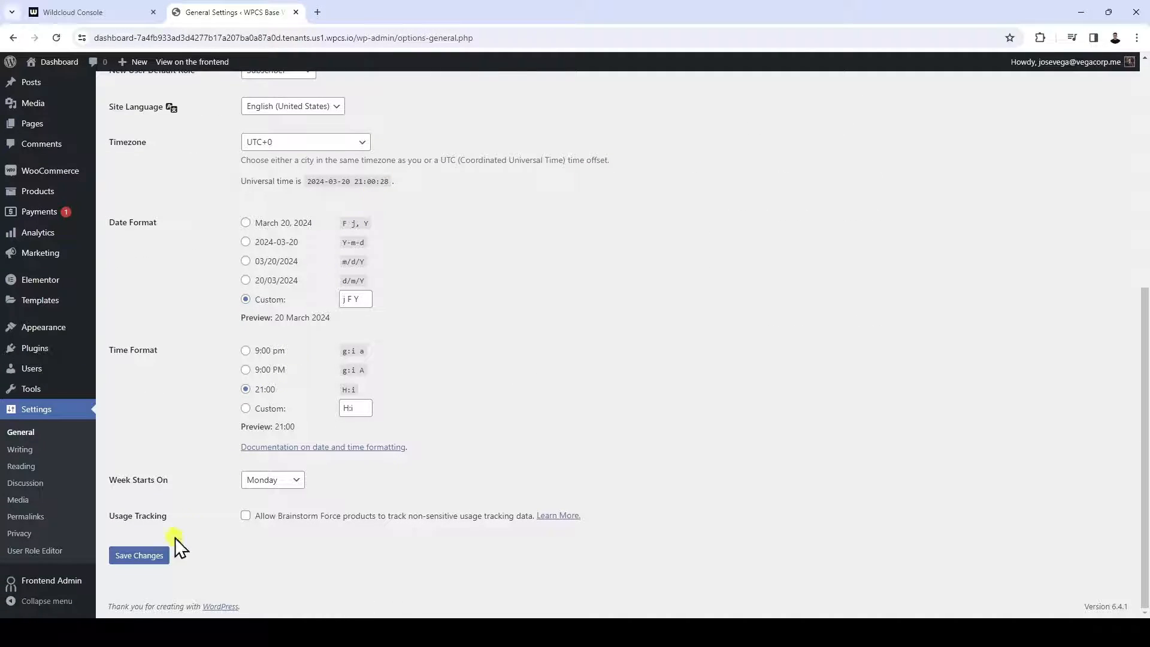
pyautogui.click(150, 555)
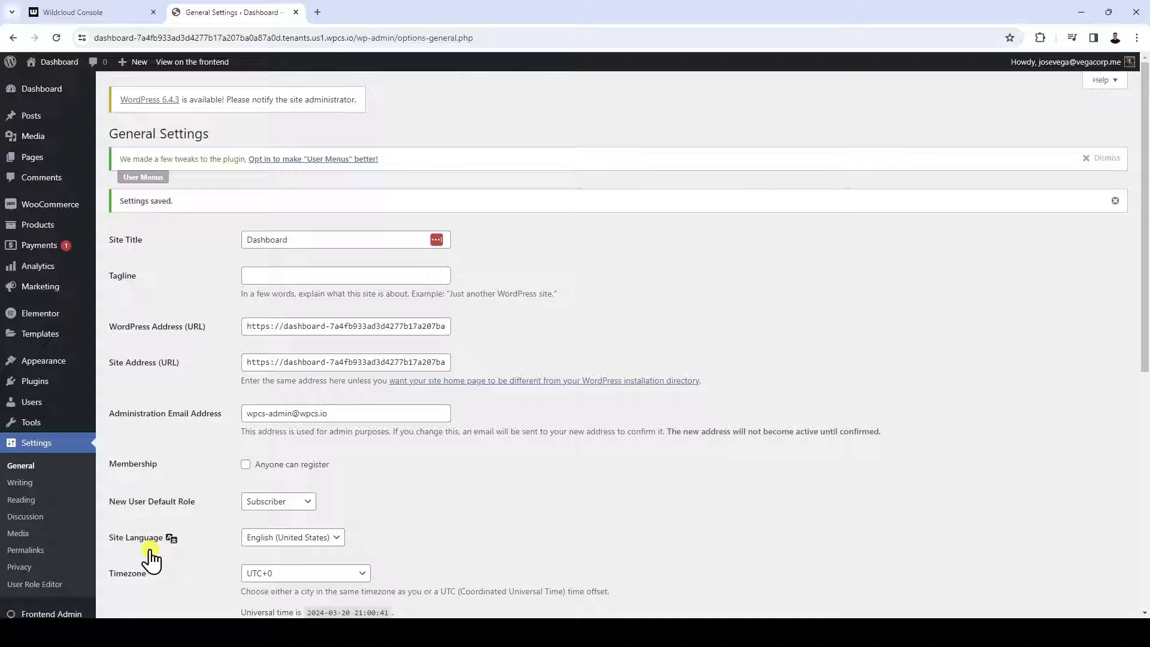
# Move all existing pages to the trash and permanently delete them by emptying it
pyautogui.click(52, 162)
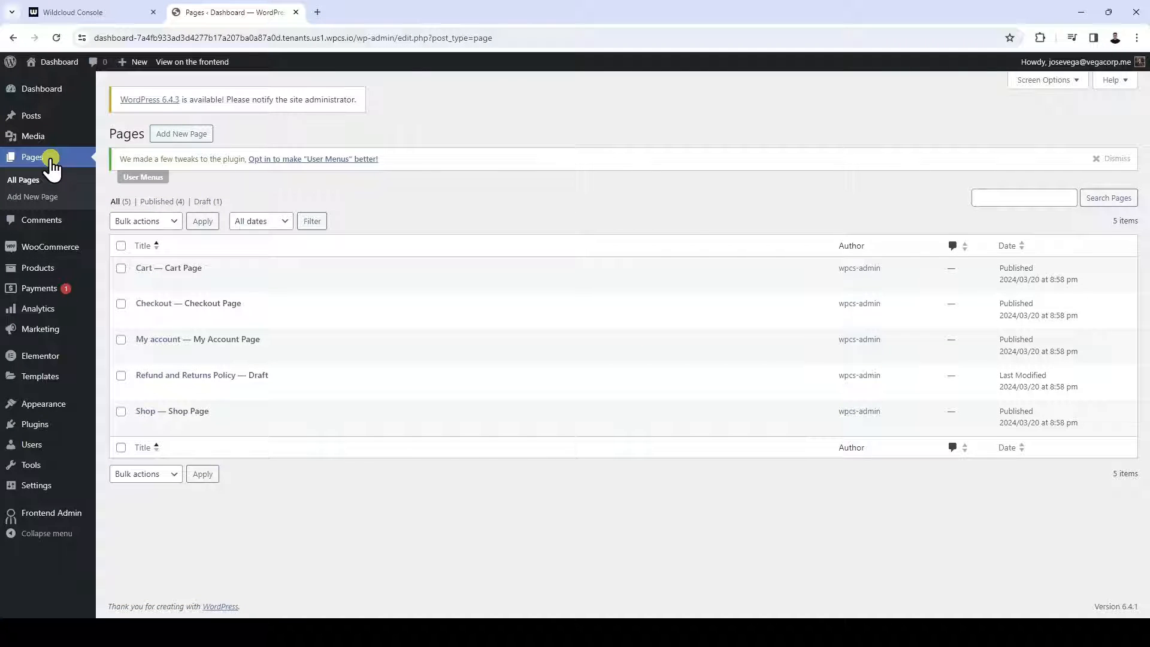
pyautogui.click(121, 246)
pyautogui.click(160, 223)
pyautogui.click(145, 261)
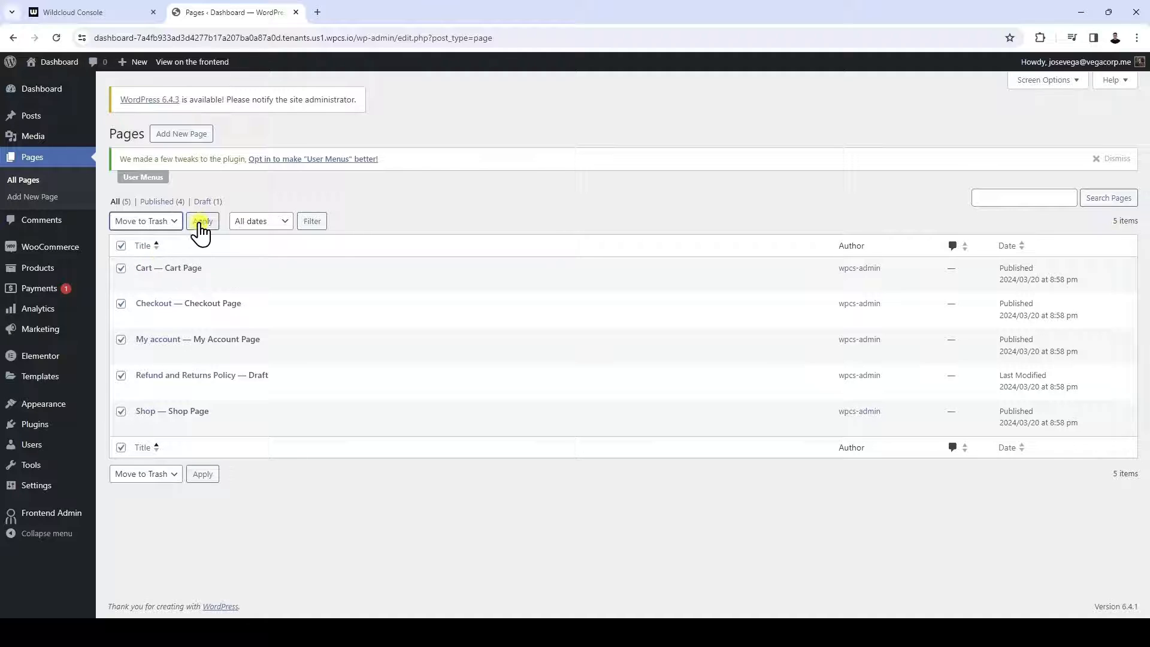
pyautogui.click(202, 221)
pyautogui.click(157, 235)
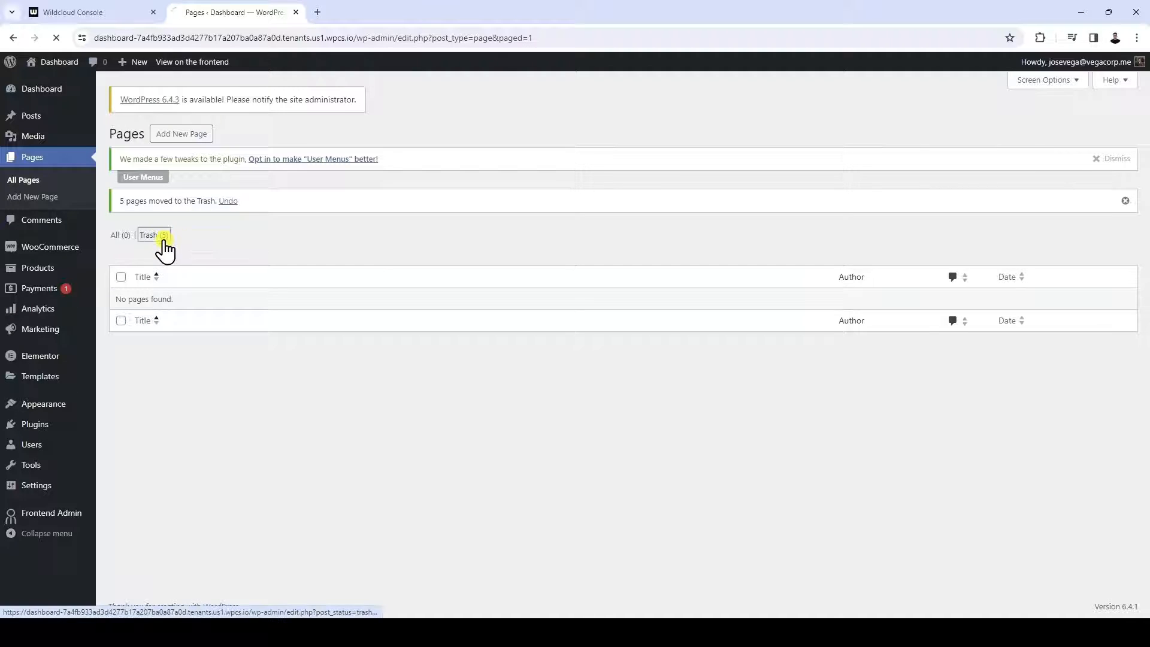
pyautogui.click(397, 223)
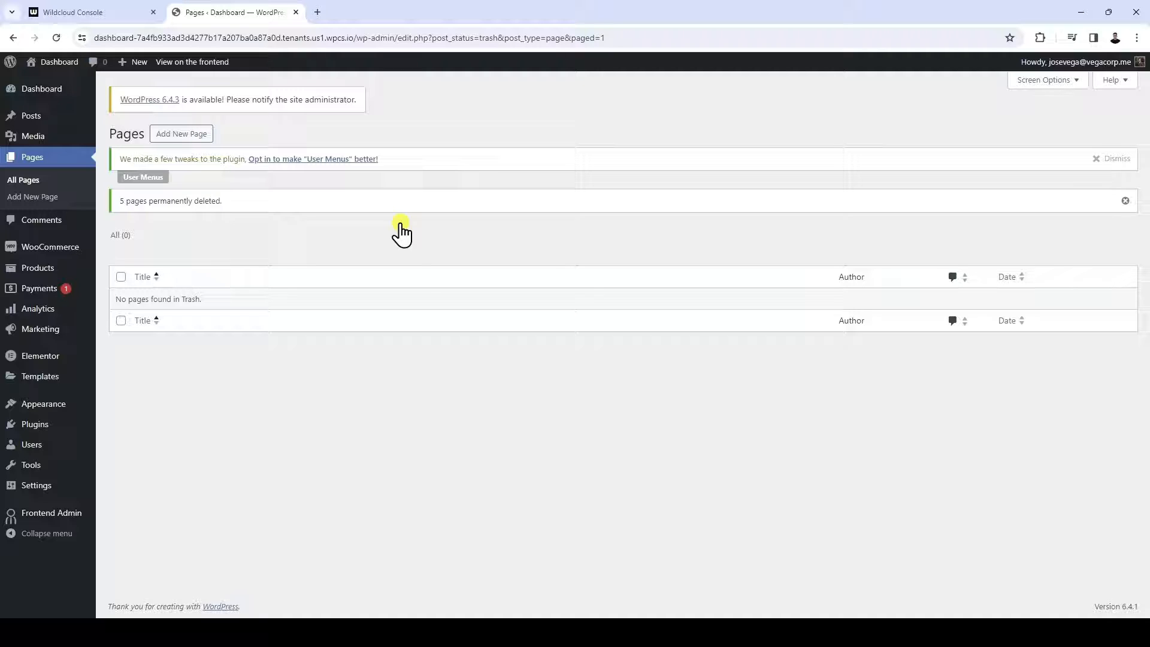
# Activate the Kadence theme and open its customizer
pyautogui.click(62, 404)
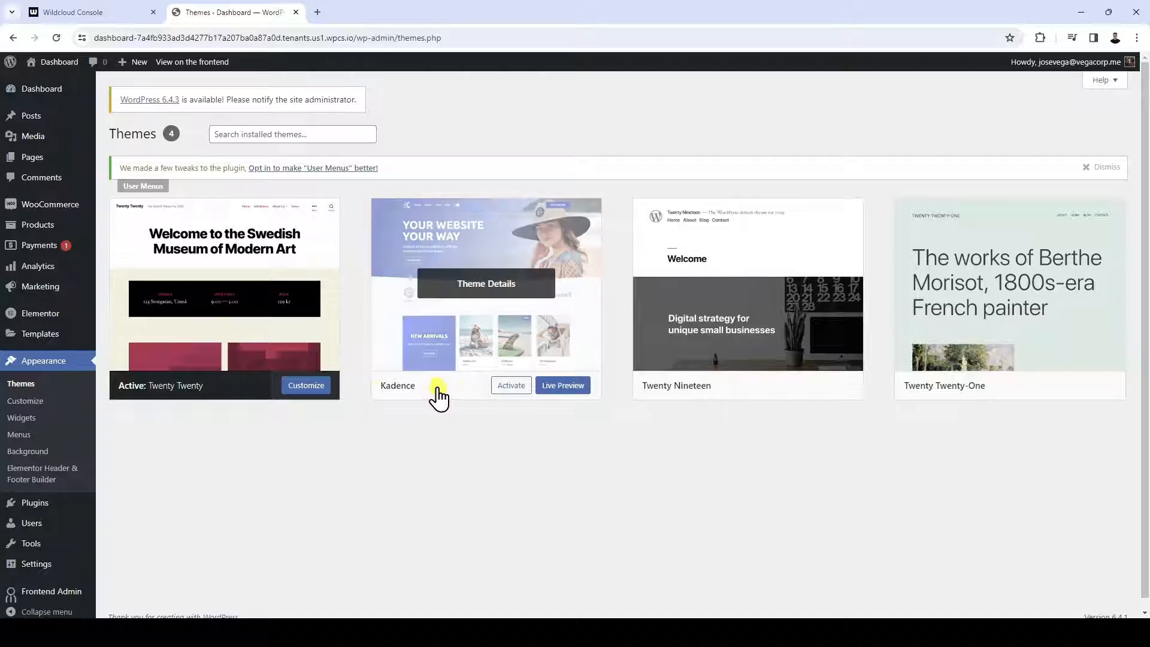
pyautogui.click(507, 387)
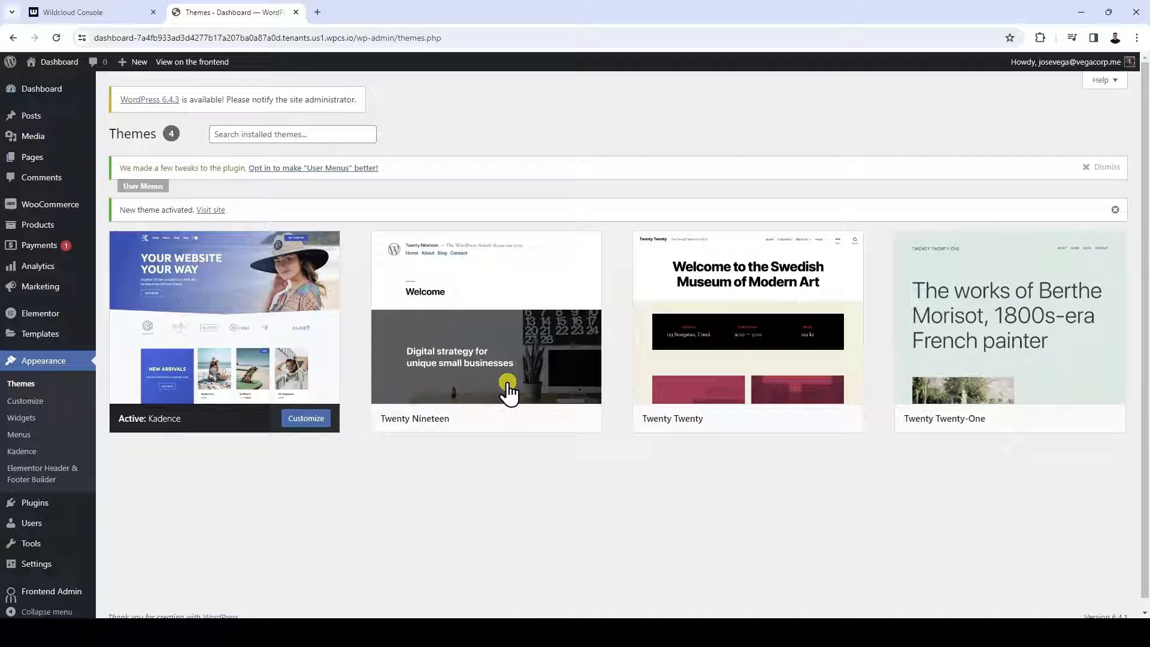
pyautogui.click(54, 400)
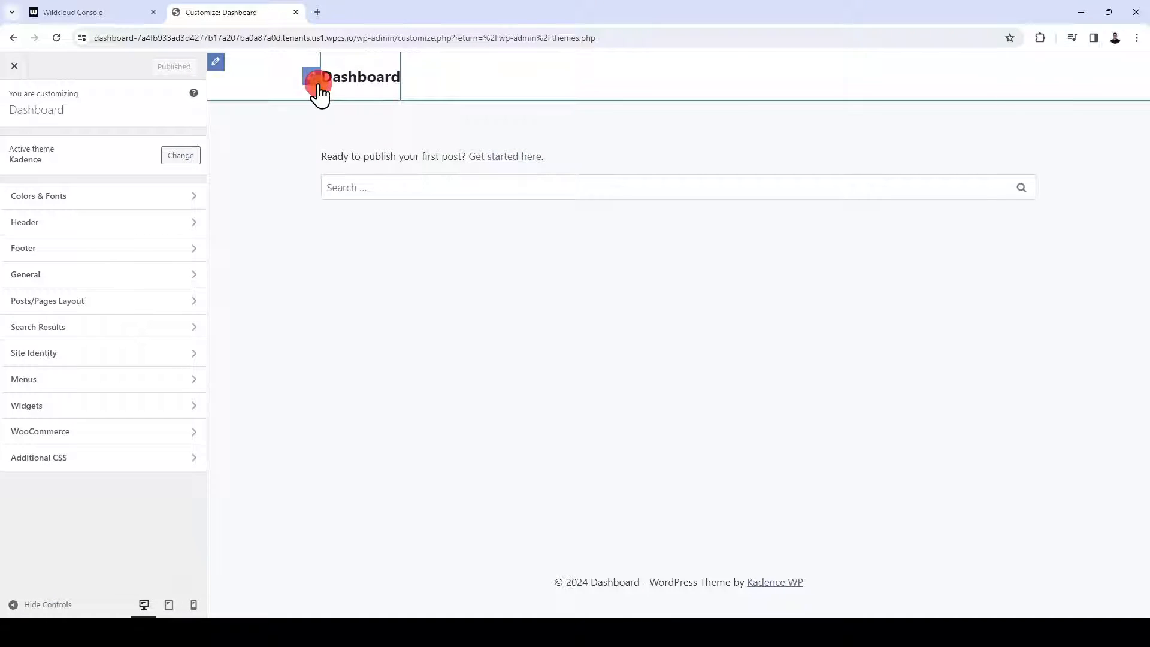
# Upload the downloaded logoipsum-297-svg.png and set it as the header logo without cropping it
pyautogui.click(314, 80)
pyautogui.click(120, 191)
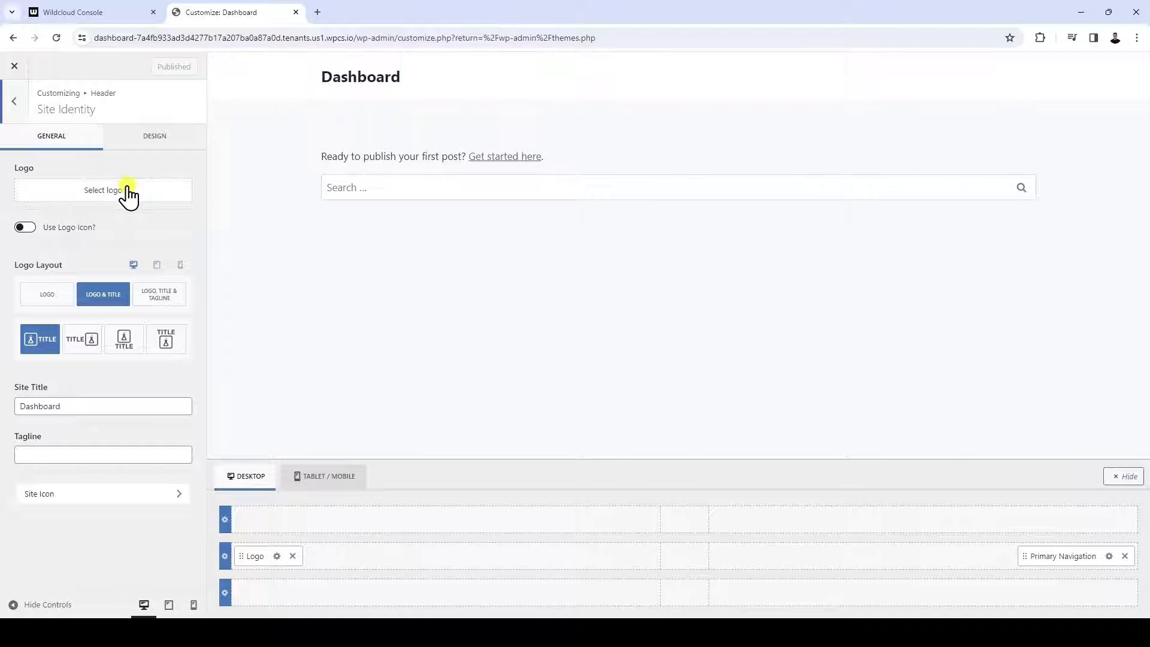
pyautogui.click(580, 320)
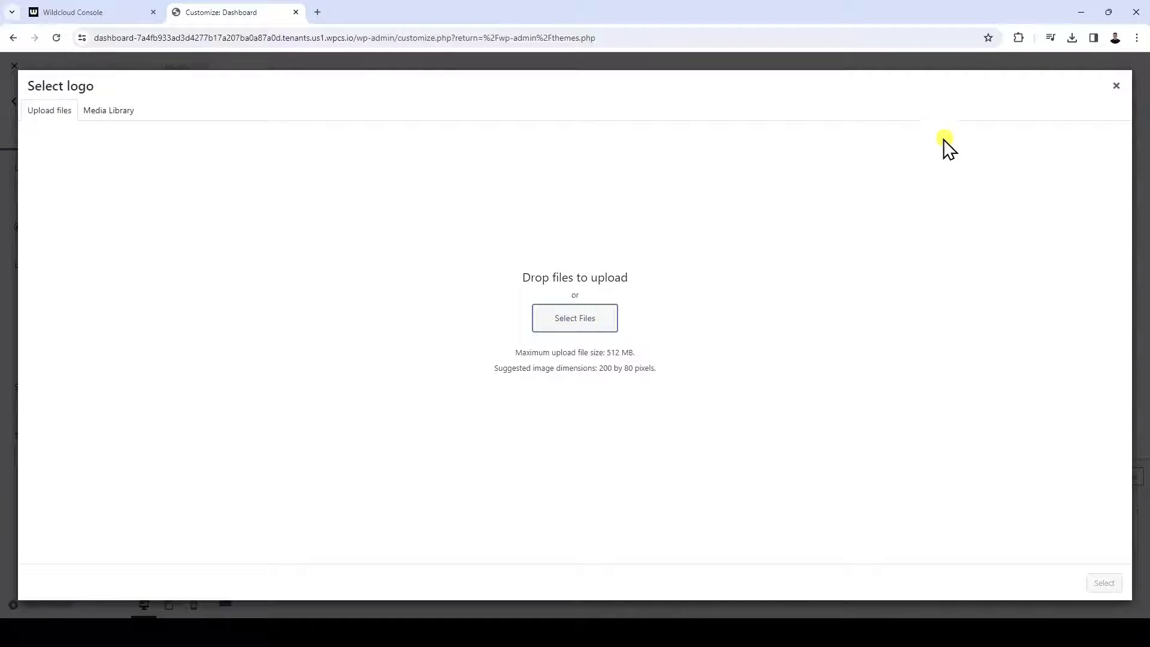
pyautogui.click(1072, 37)
pyautogui.moveTo(982, 96); pyautogui.dragTo(398, 260)
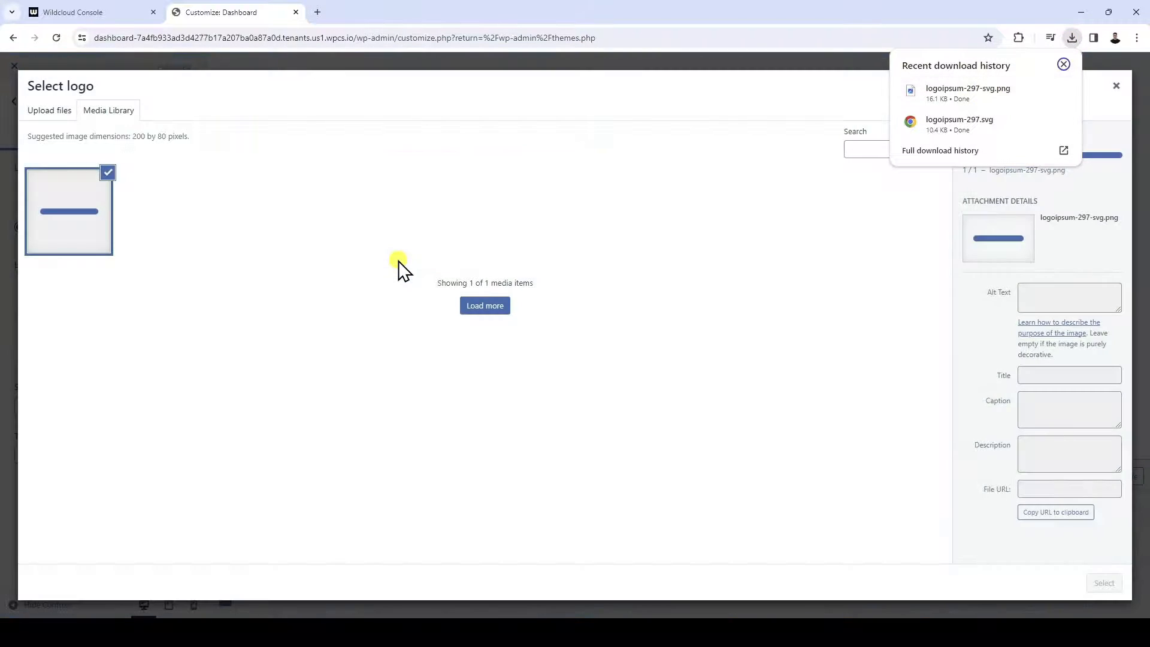
pyautogui.click(1104, 583)
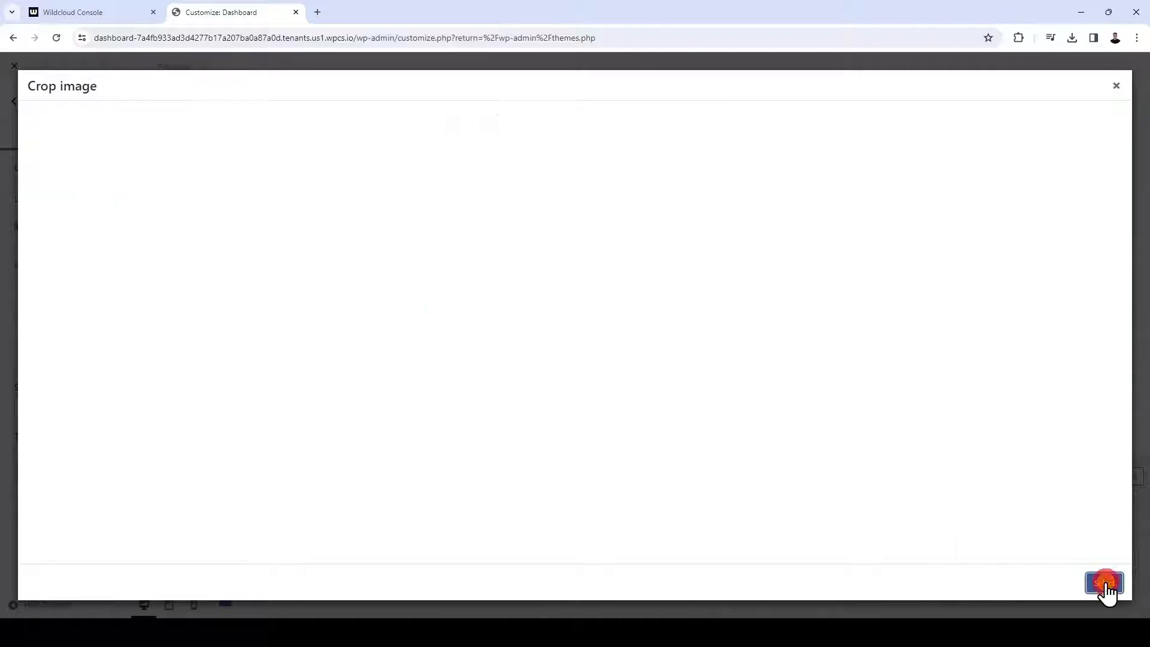
pyautogui.click(1021, 584)
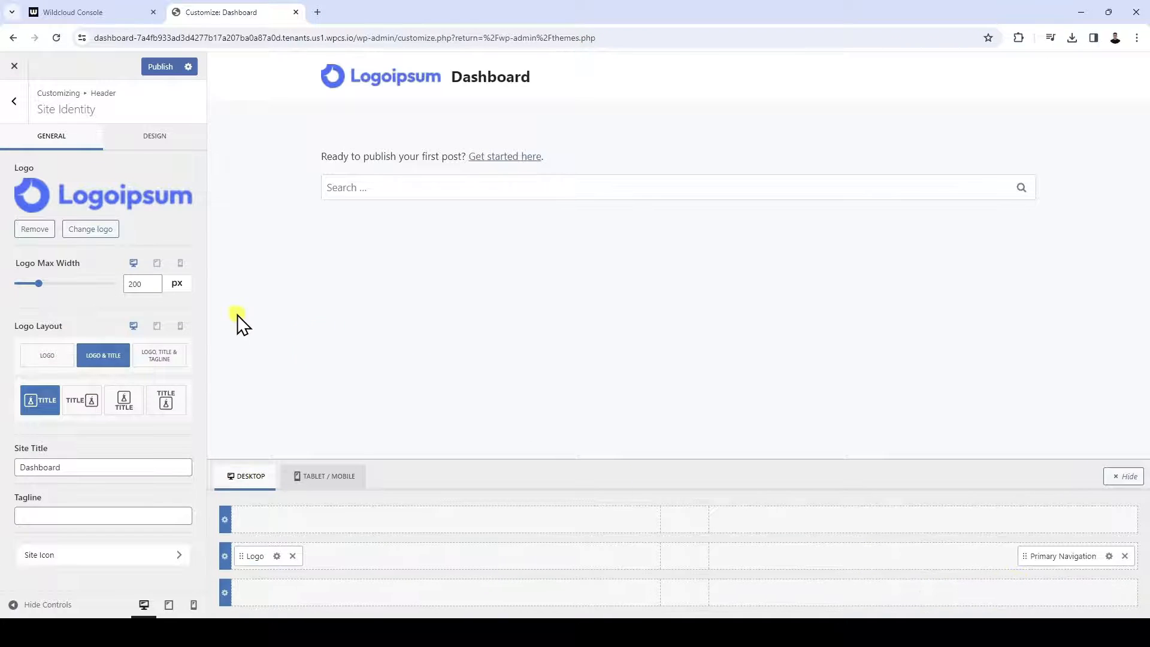
# Set the logo's maximum width to 175 px, use the logo-only layout, and publish the customizer changes
pyautogui.click(154, 287)
pyautogui.click(153, 287)
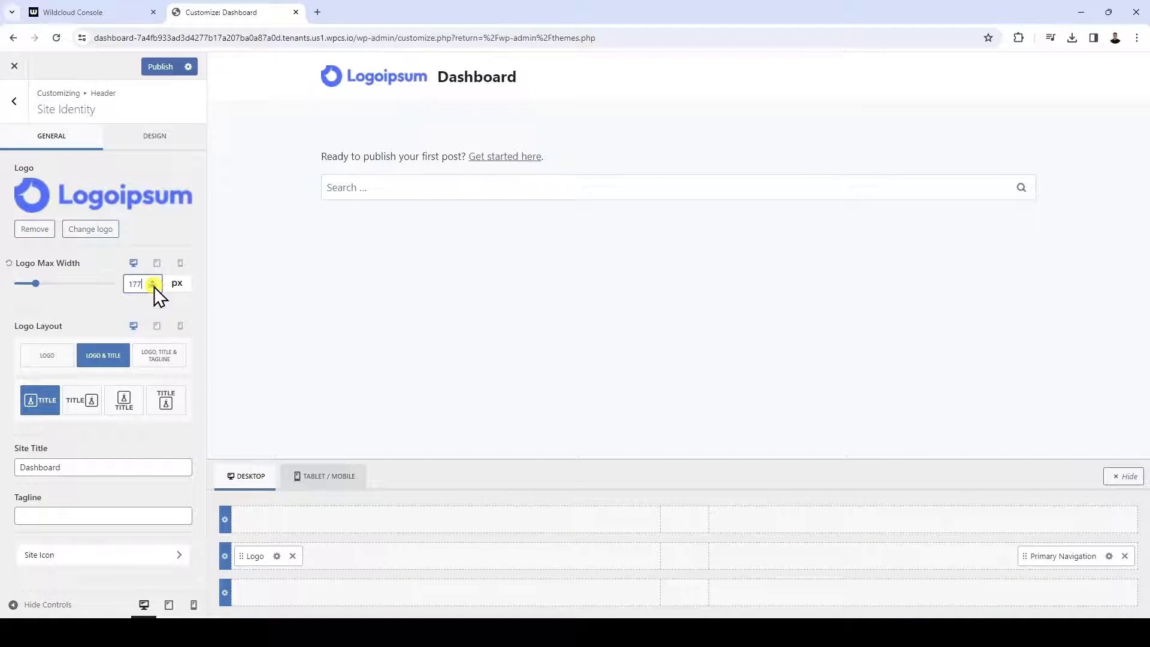
pyautogui.click(42, 363)
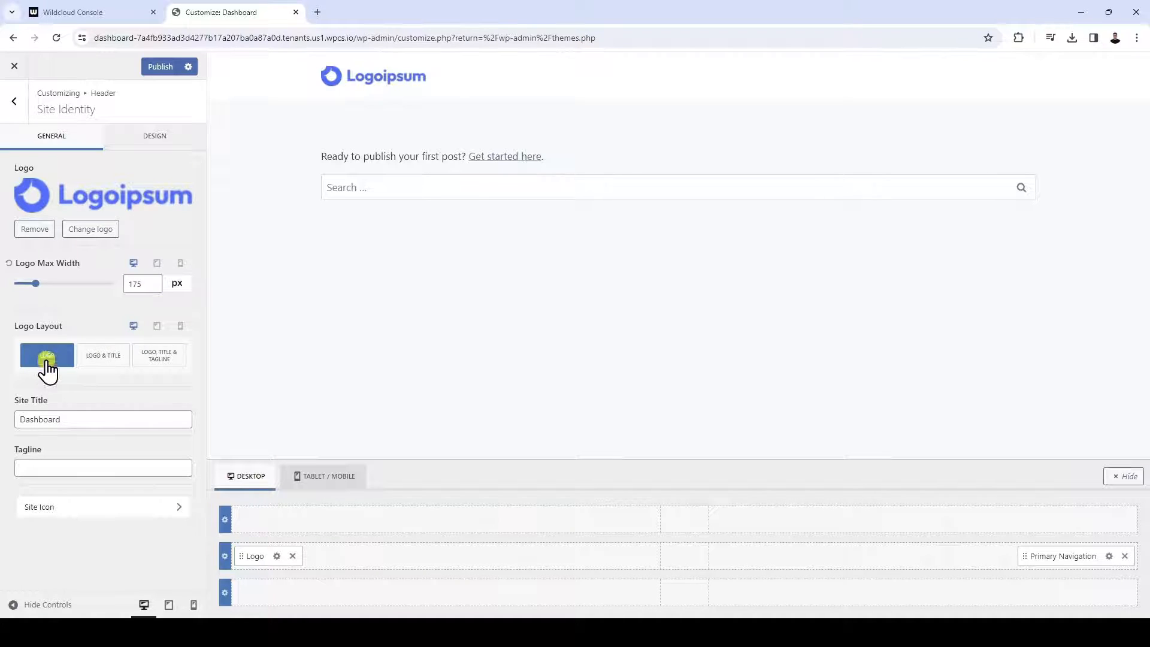
pyautogui.click(167, 72)
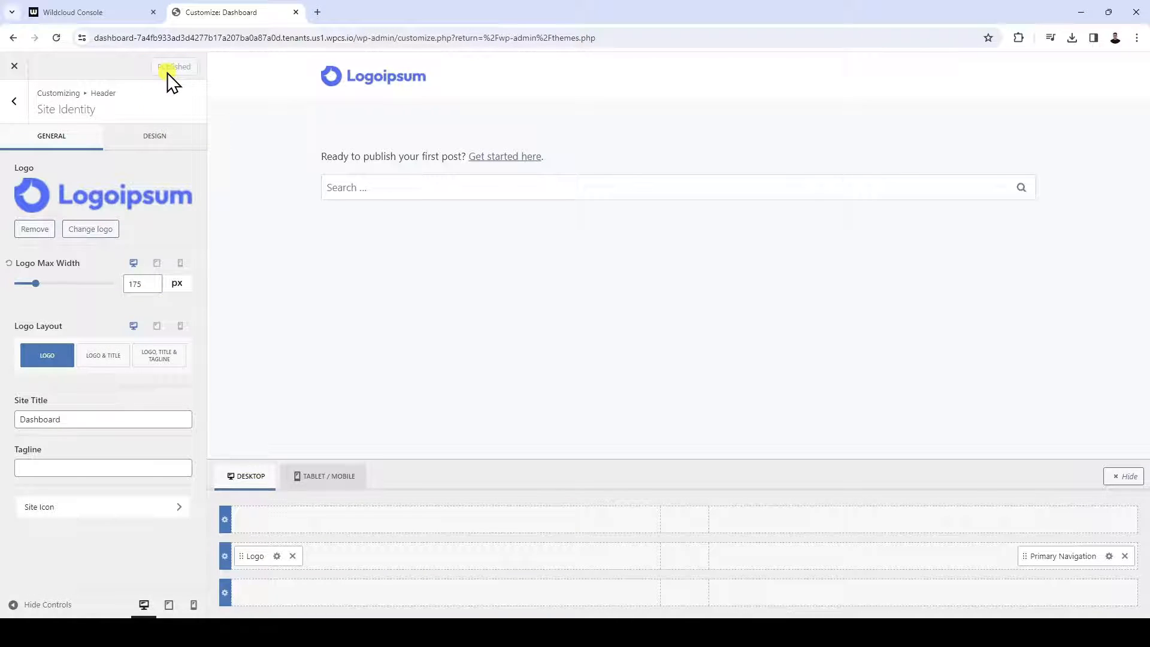
pyautogui.click(14, 66)
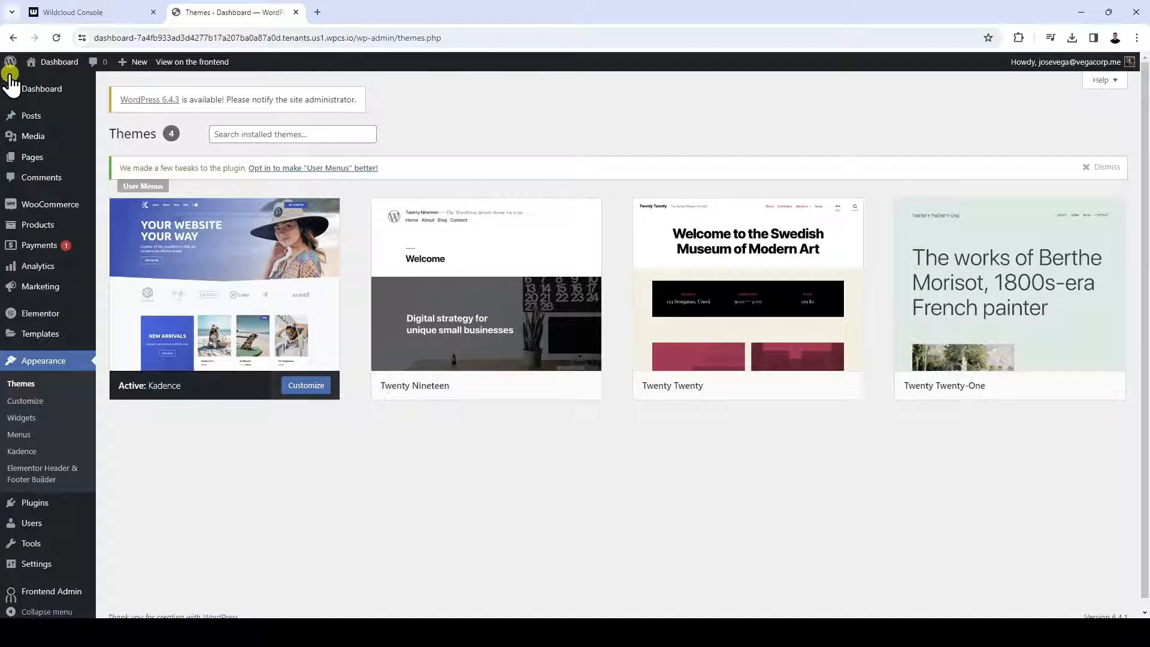
# Set WP Frontend Admin's multitenant environment type to "Dashboard site" and save the settings
pyautogui.scroll(-1, 123, 483)
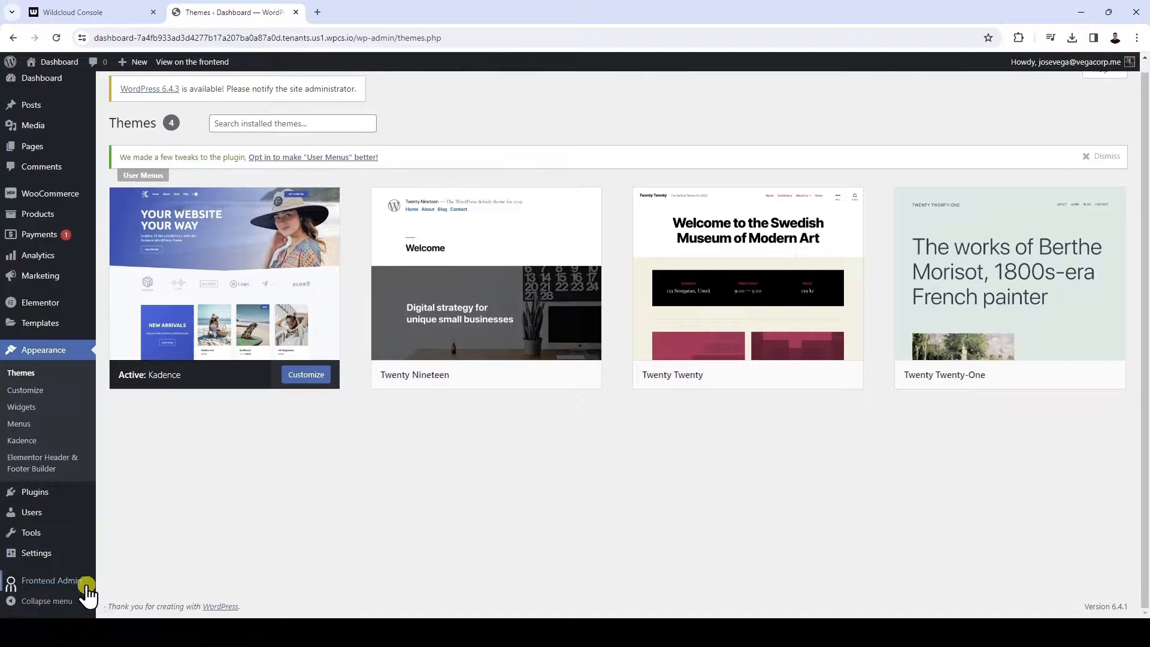
pyautogui.moveTo(81, 595)
pyautogui.click(123, 507)
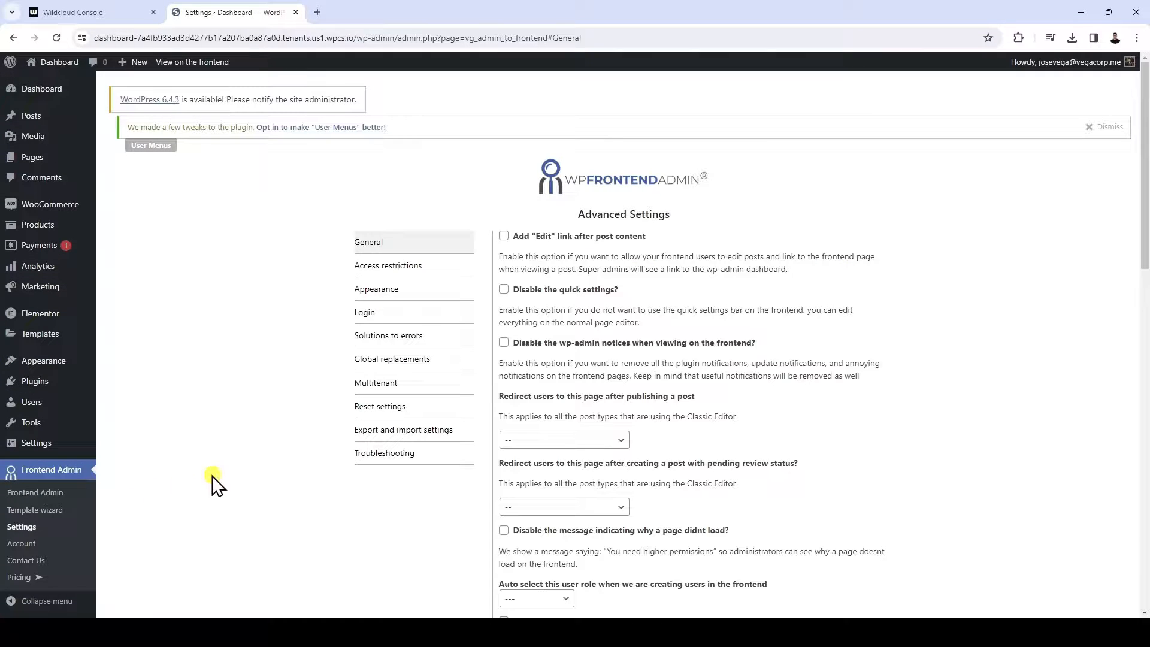
pyautogui.click(437, 386)
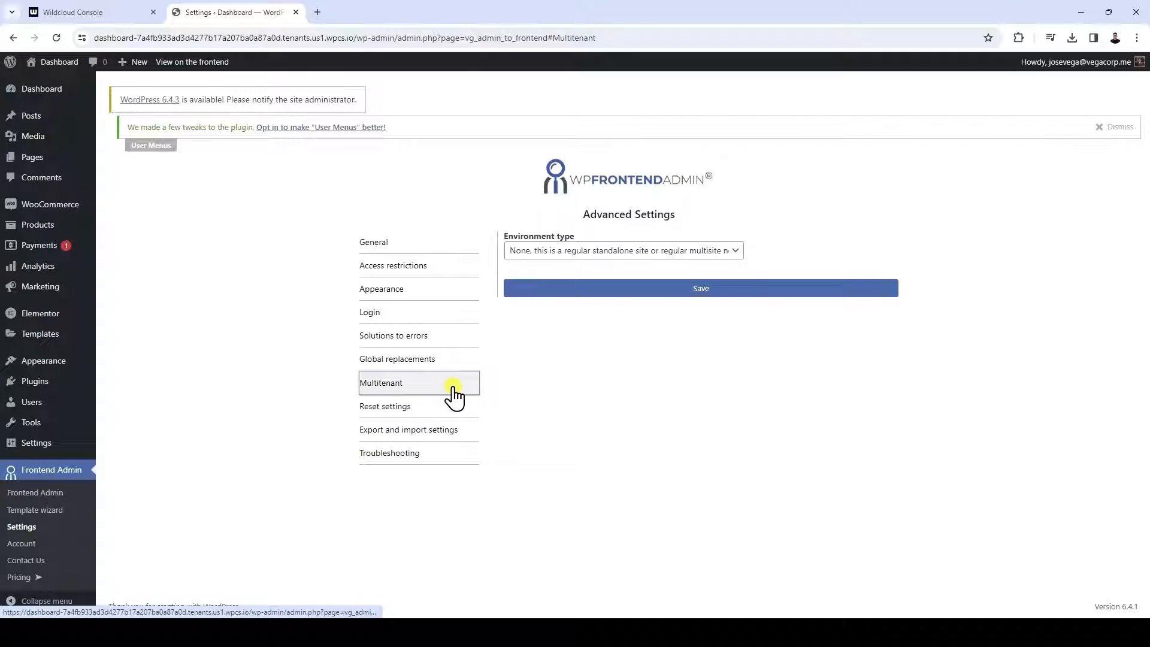
pyautogui.click(657, 255)
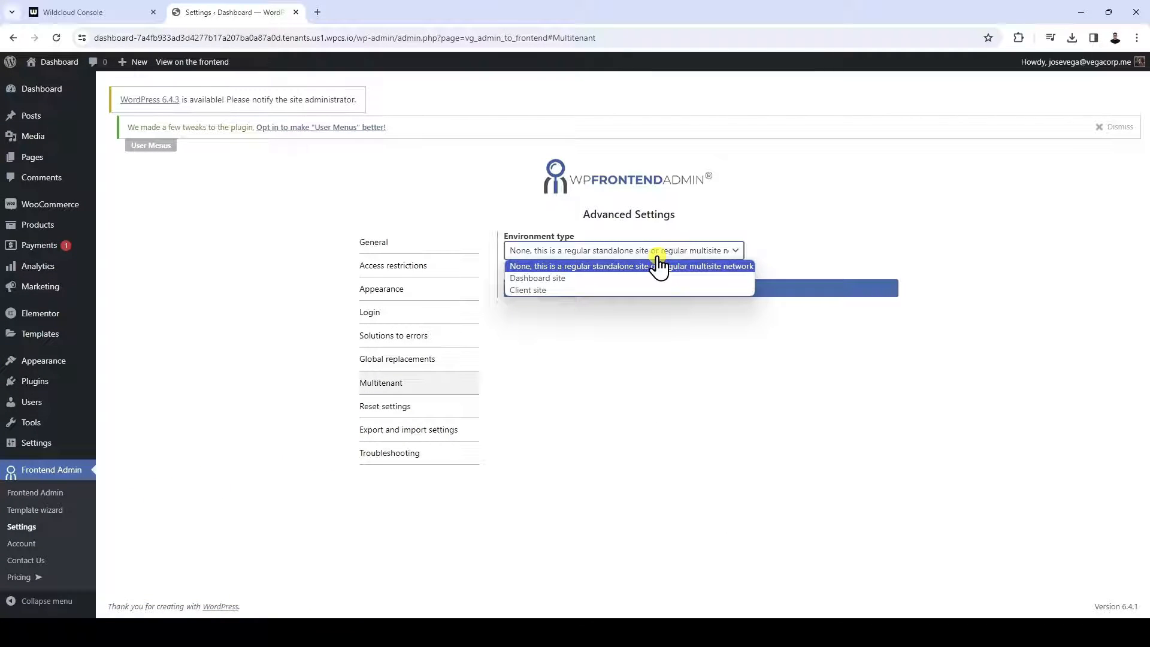
pyautogui.click(603, 279)
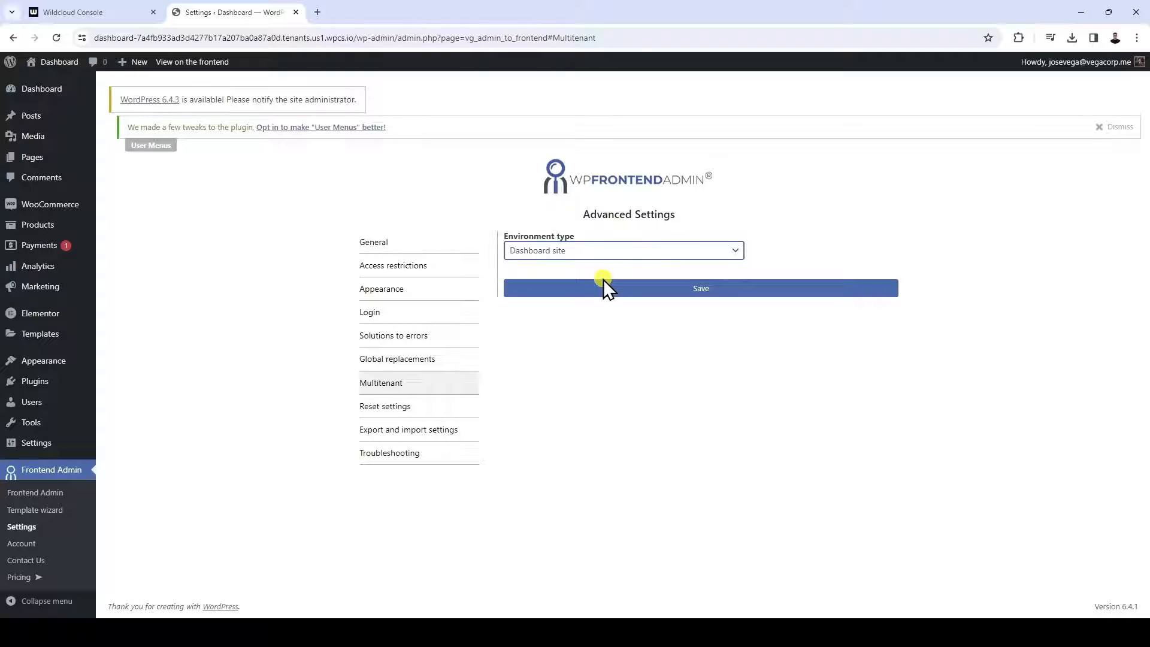
pyautogui.click(710, 296)
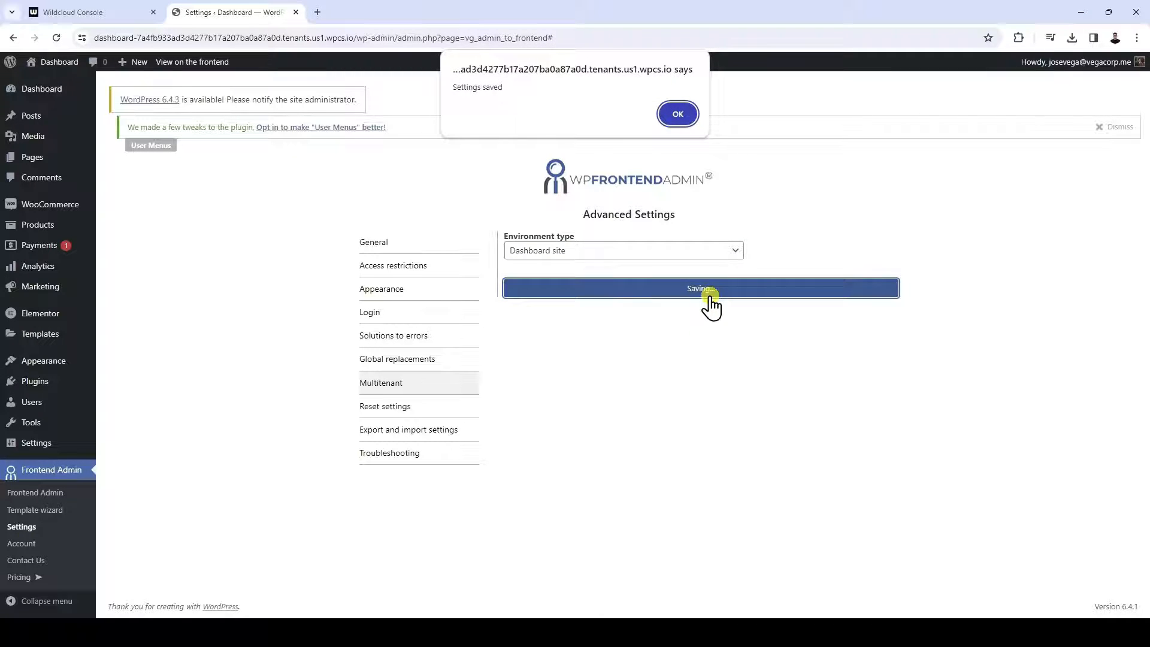
pyautogui.click(681, 111)
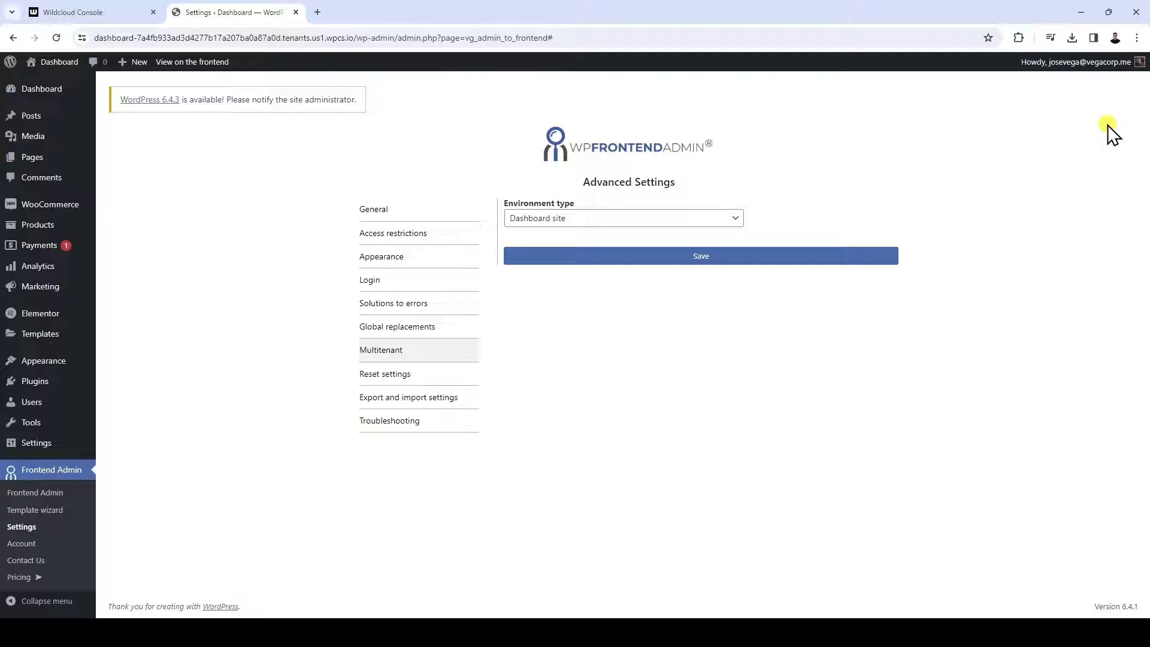
# Start the WP Frontend Admin template wizard and proceed through its welcome and required plugins stages to the dashboard design
pyautogui.click(51, 510)
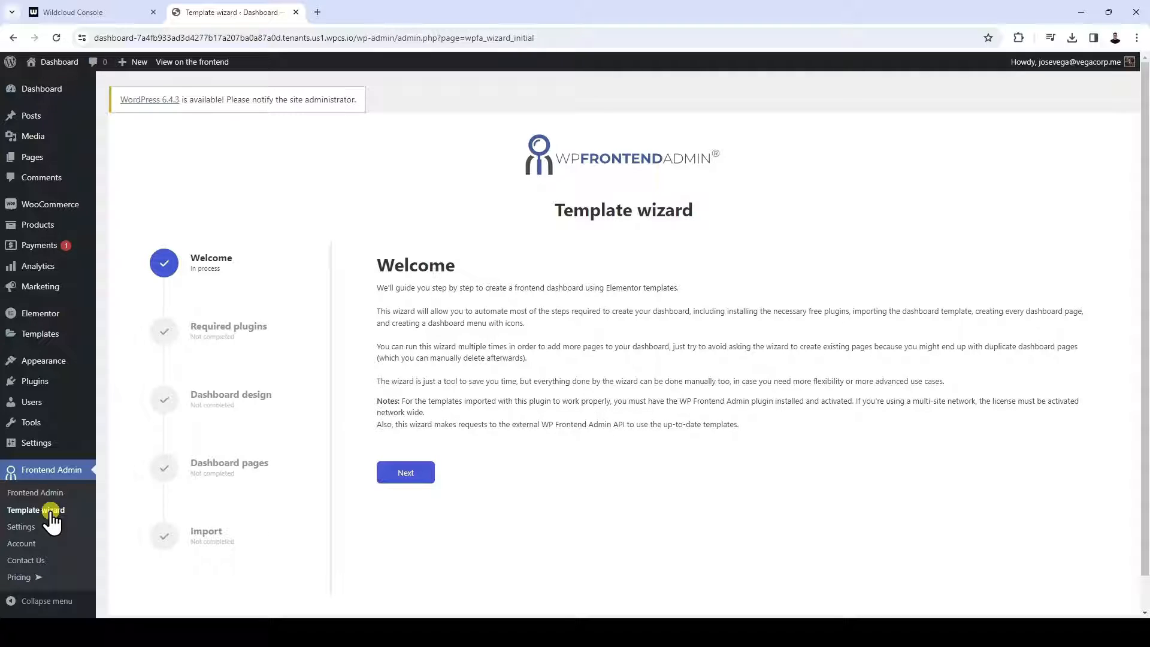
pyautogui.click(410, 477)
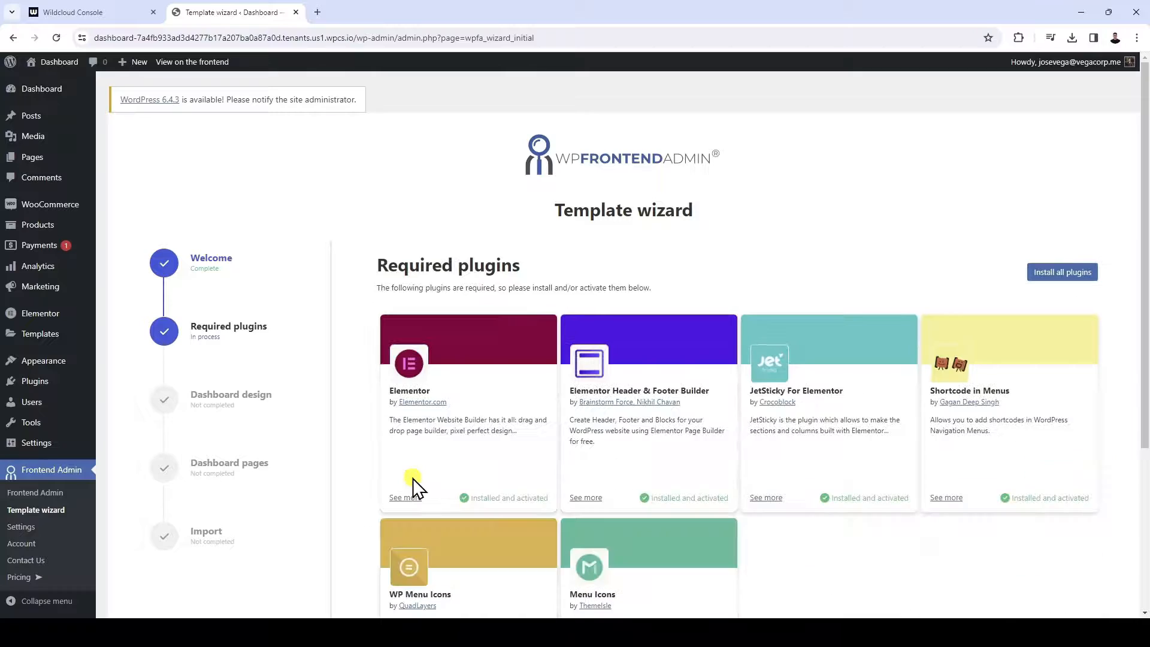
pyautogui.scroll(-3, 408, 477)
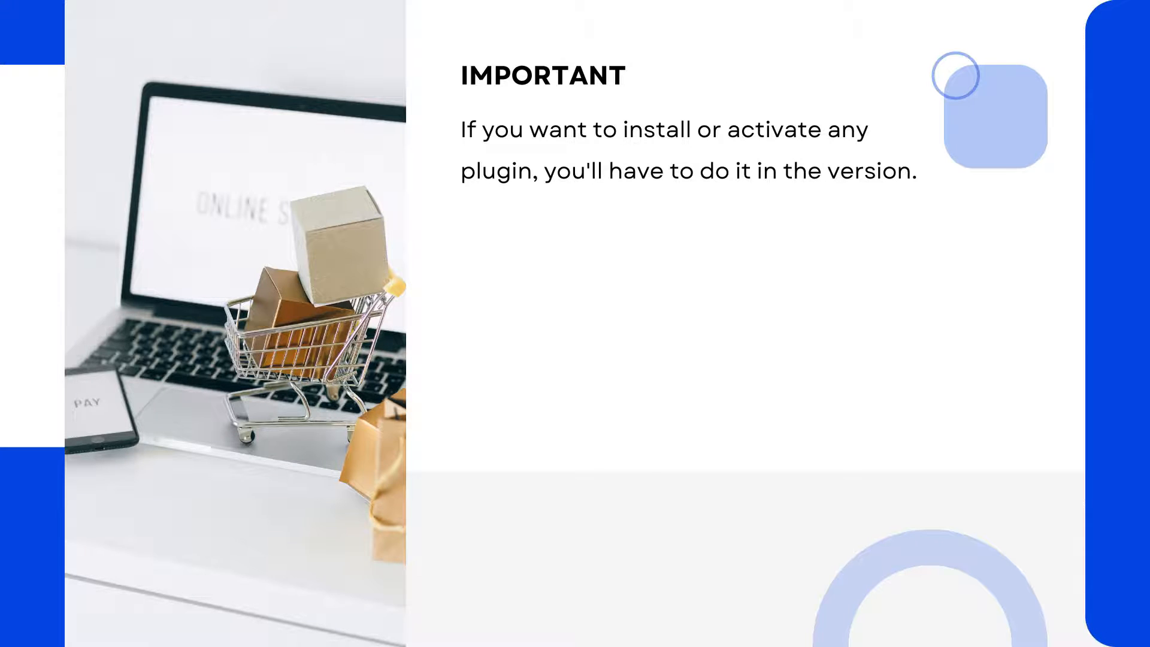
pyautogui.scroll(-1, 667, 487)
pyautogui.click(394, 549)
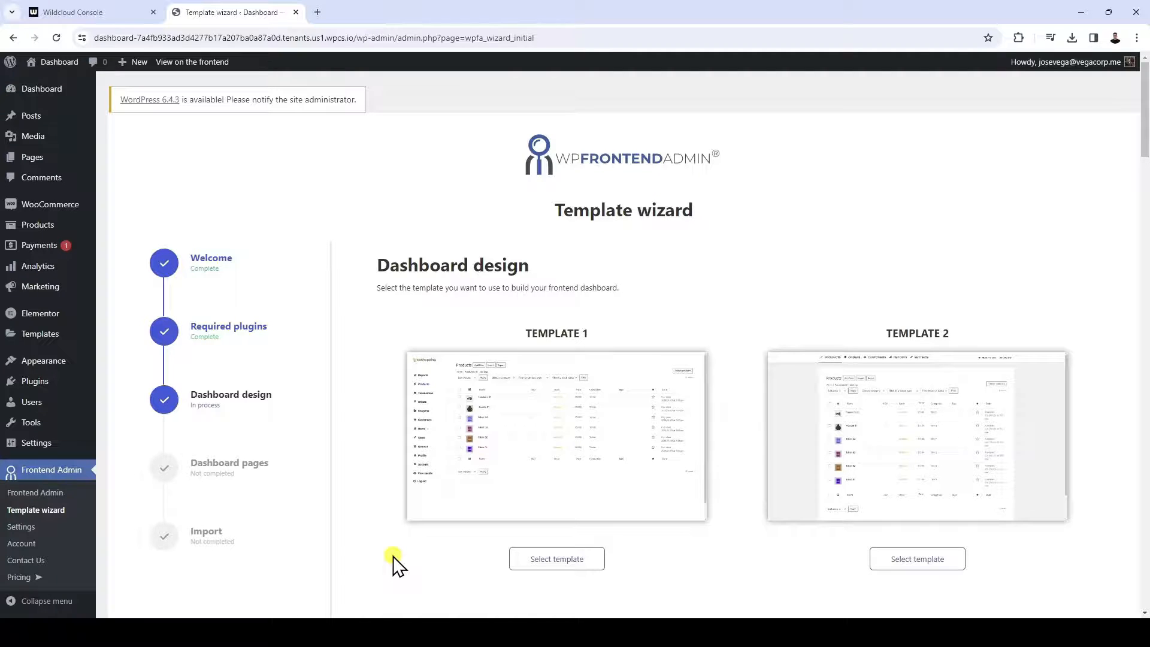
# Browse the available dashboard designs and select Template 1 for the frontend dashboard
pyautogui.scroll(-20, 393, 557)
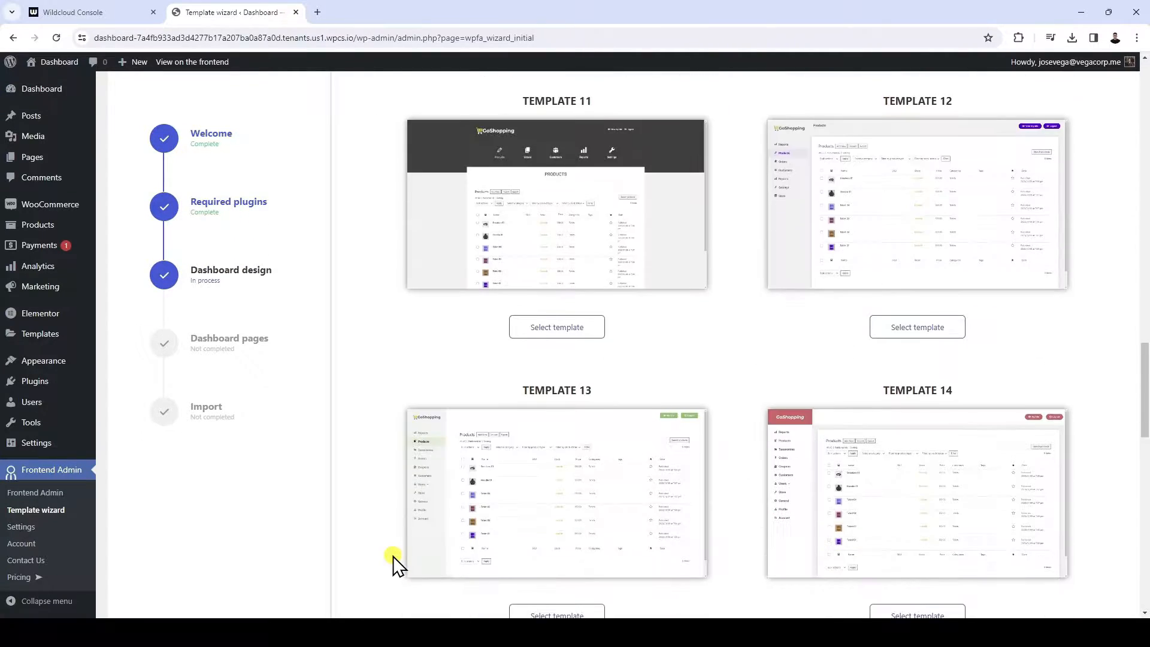
pyautogui.scroll(-14, 392, 556)
pyautogui.scroll(7, 393, 556)
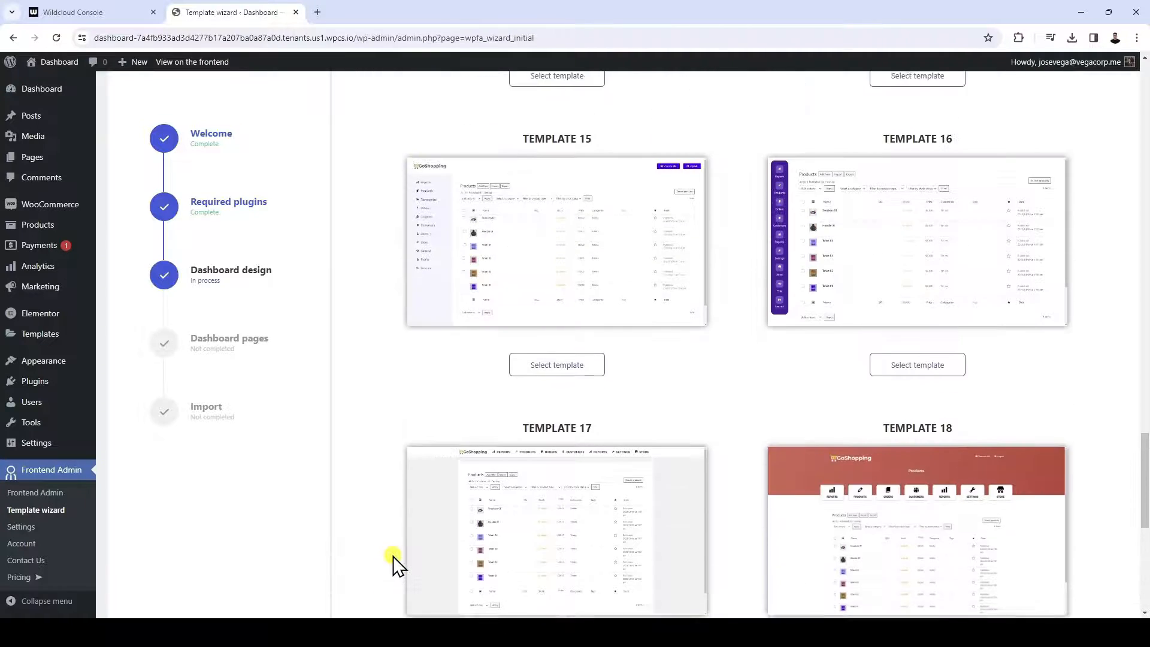
pyautogui.scroll(20, 393, 556)
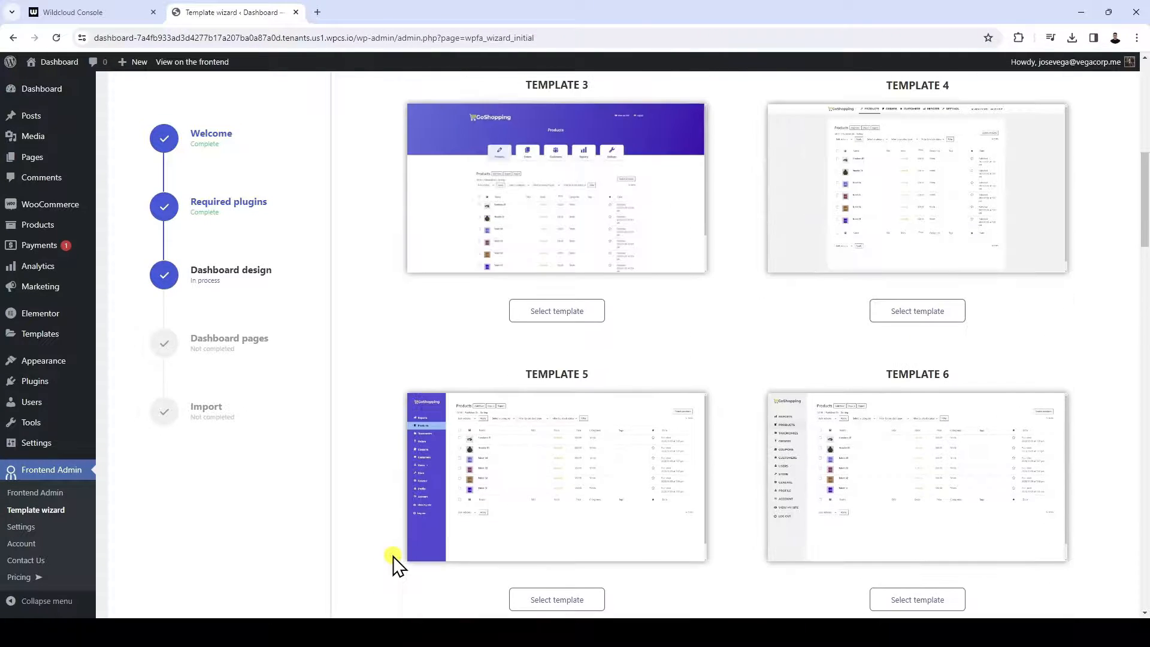
pyautogui.scroll(6, 393, 556)
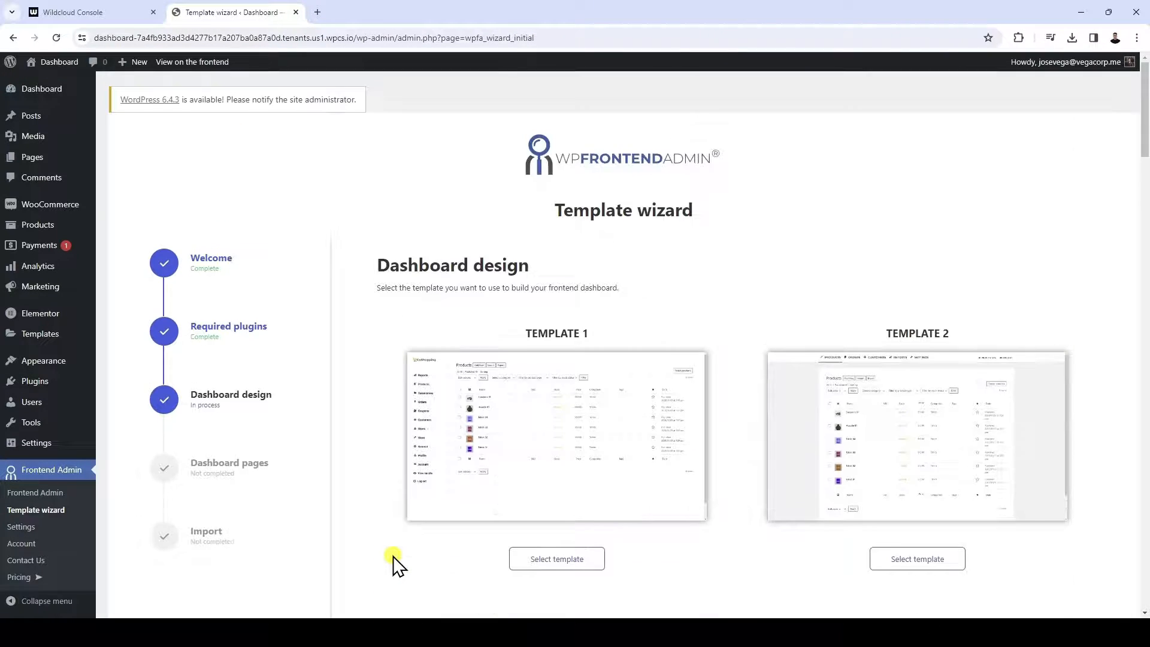
pyautogui.click(556, 560)
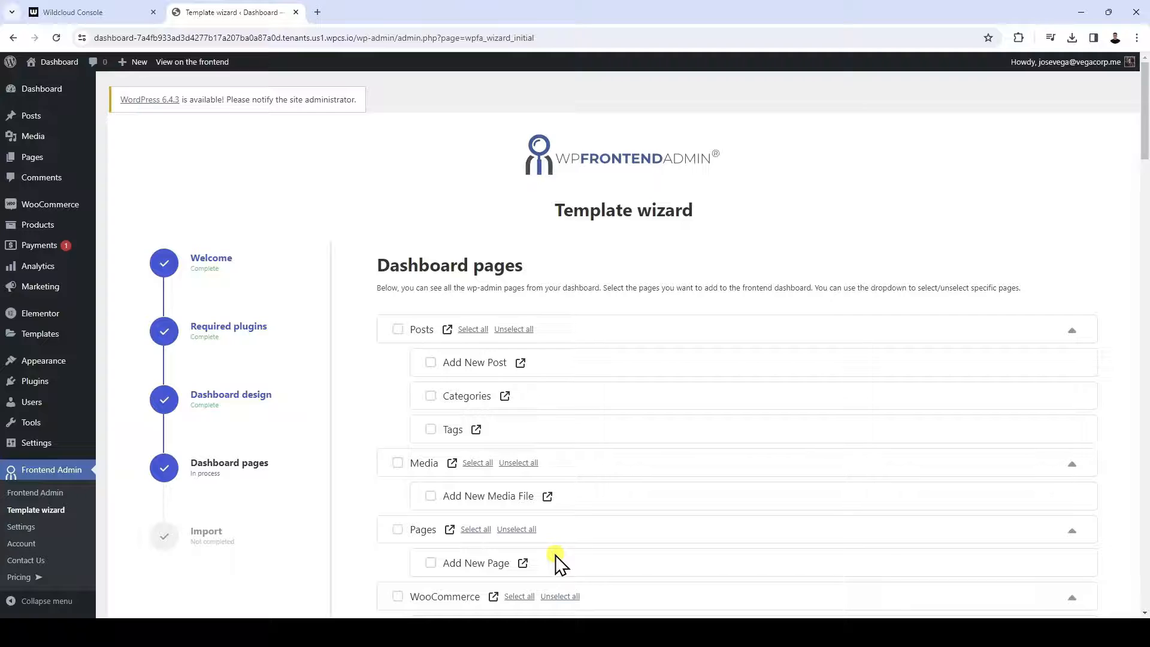
# Include Posts with its subpages except Tags, and Media without Add New Media File, in the dashboard pages
pyautogui.click(397, 329)
pyautogui.click(431, 429)
pyautogui.click(397, 462)
pyautogui.click(430, 496)
# Include the WooCommerce Orders, Customers and Settings pages in the dashboard, leaving Reports unselected
pyautogui.scroll(-6, 429, 497)
pyautogui.click(430, 271)
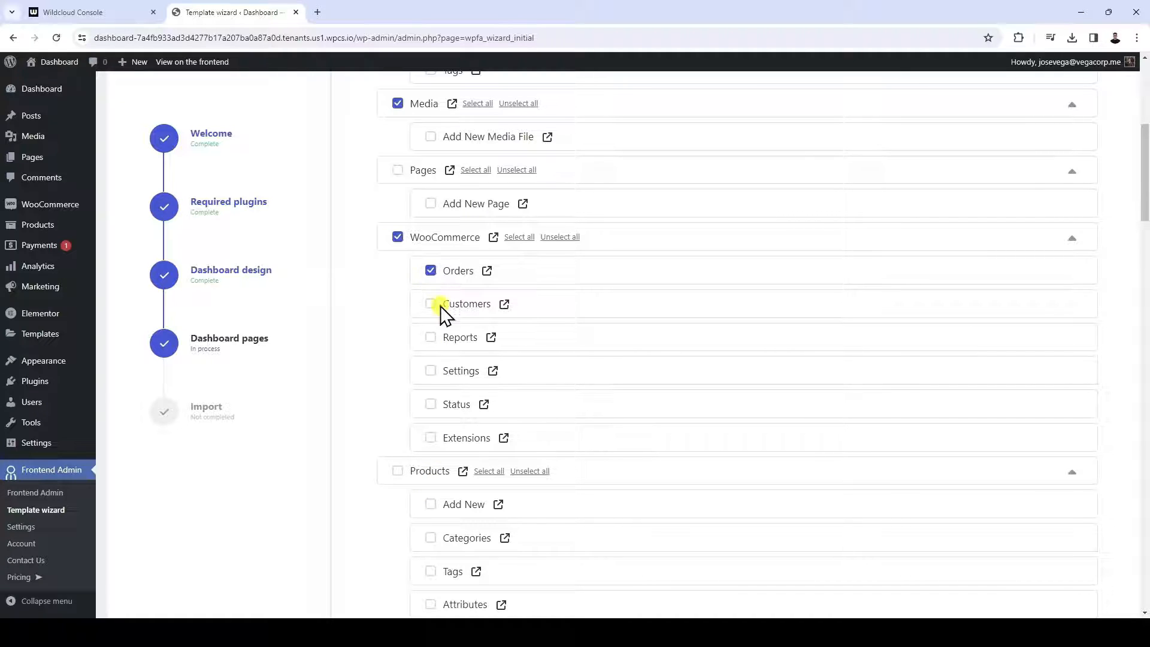
pyautogui.click(440, 305)
pyautogui.click(434, 336)
pyautogui.click(430, 373)
pyautogui.click(430, 337)
# Include Products, Analytics and Marketing with all their subpages in the dashboard pages
pyautogui.scroll(-4, 431, 337)
pyautogui.click(397, 231)
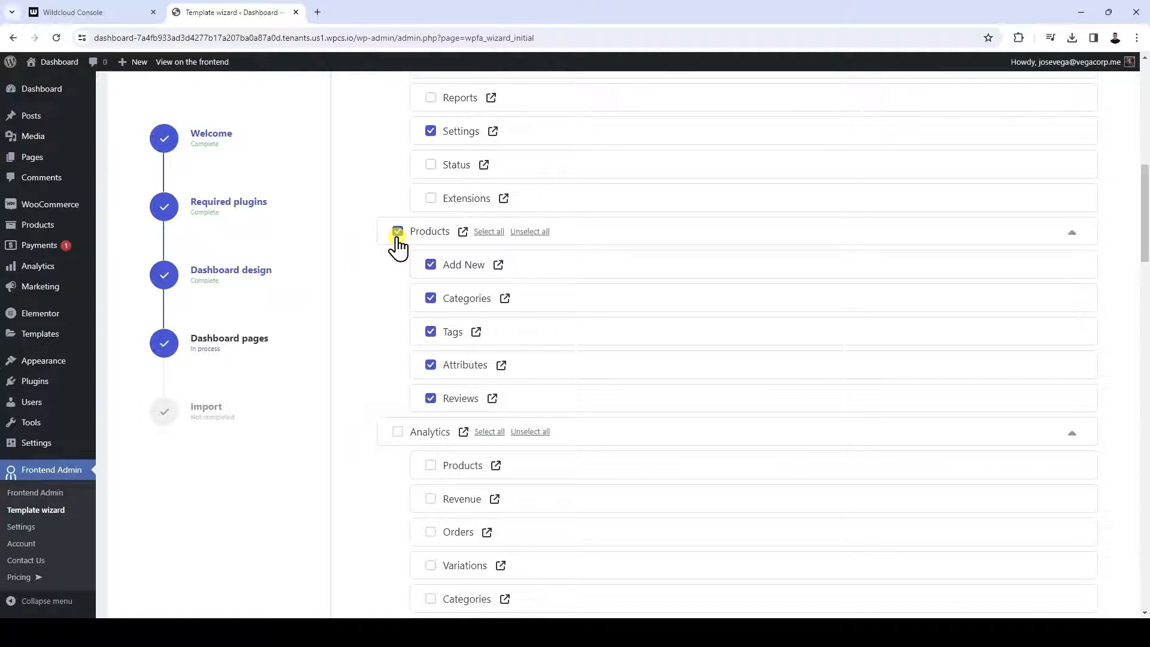
pyautogui.scroll(-5, 397, 258)
pyautogui.click(398, 133)
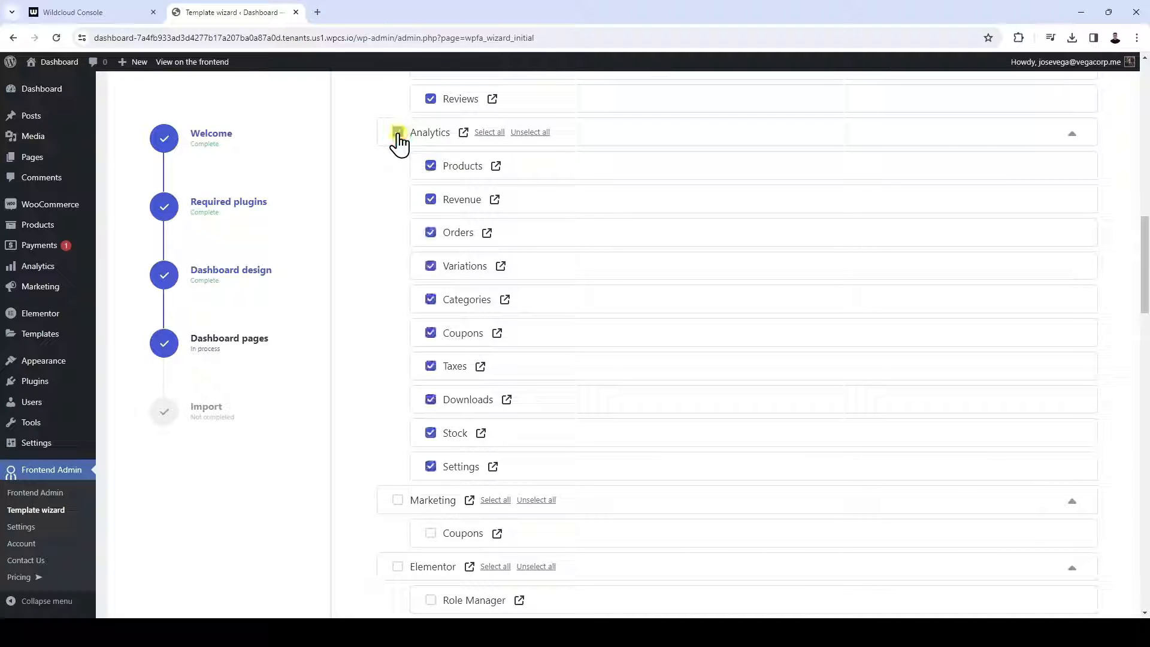
pyautogui.scroll(-4, 377, 288)
pyautogui.click(398, 261)
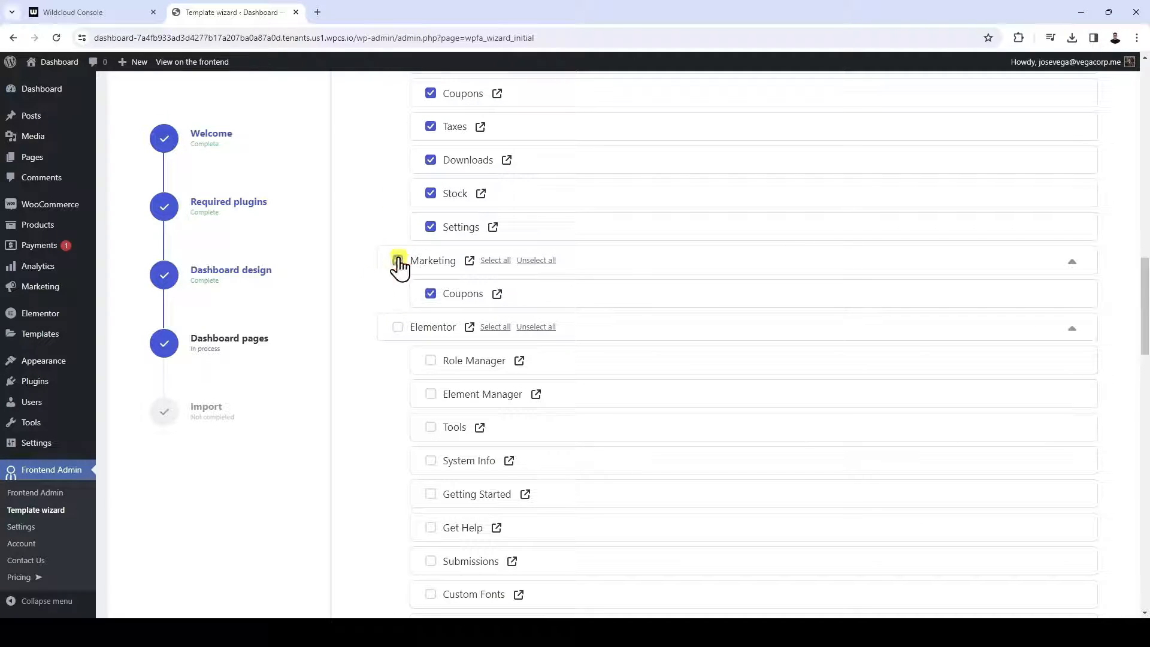
# Include Users with Add New User and Profile in the dashboard pages, excluding User Role Editor
pyautogui.scroll(-17, 399, 267)
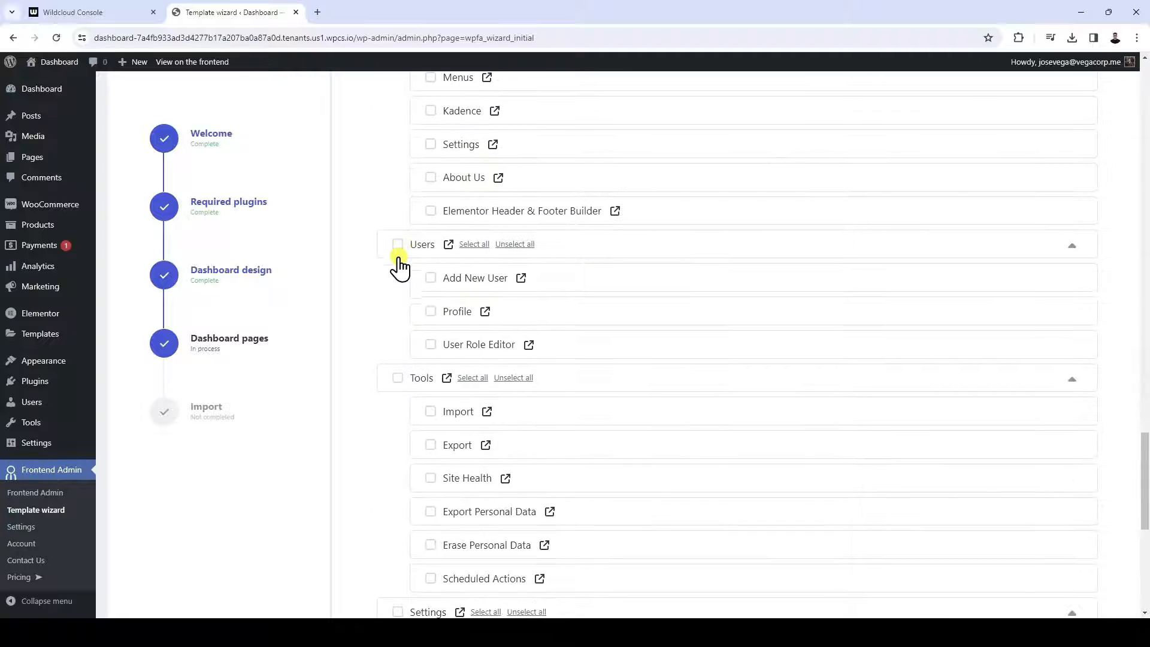
pyautogui.click(398, 246)
pyautogui.click(430, 344)
pyautogui.scroll(-3, 432, 354)
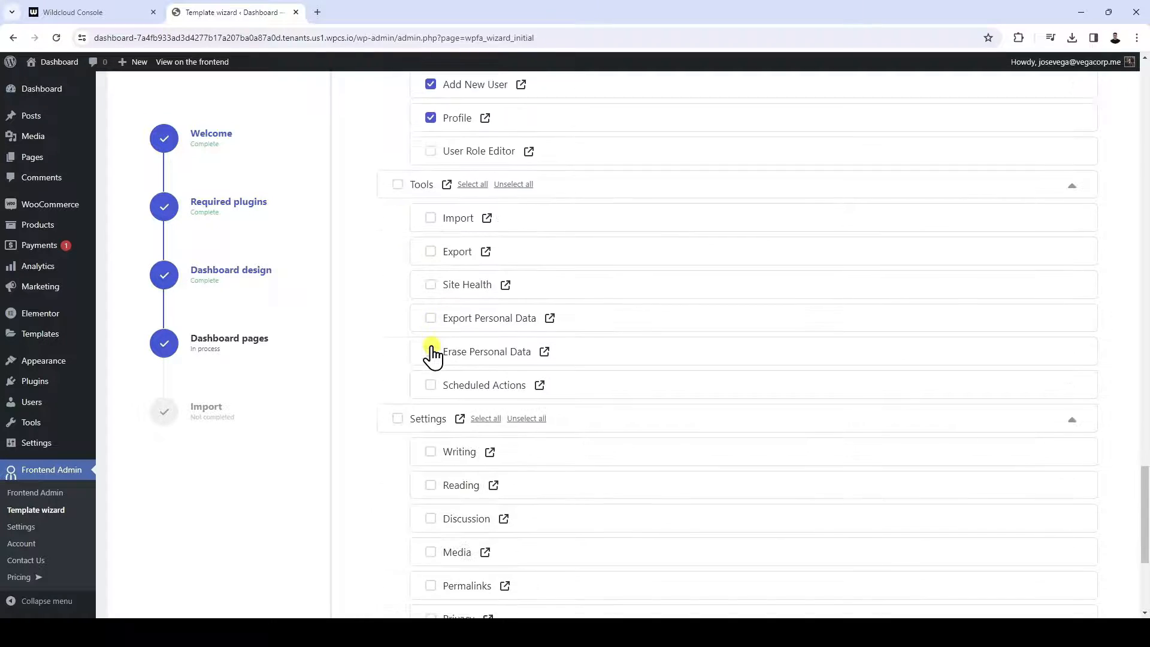
pyautogui.scroll(-4, 433, 354)
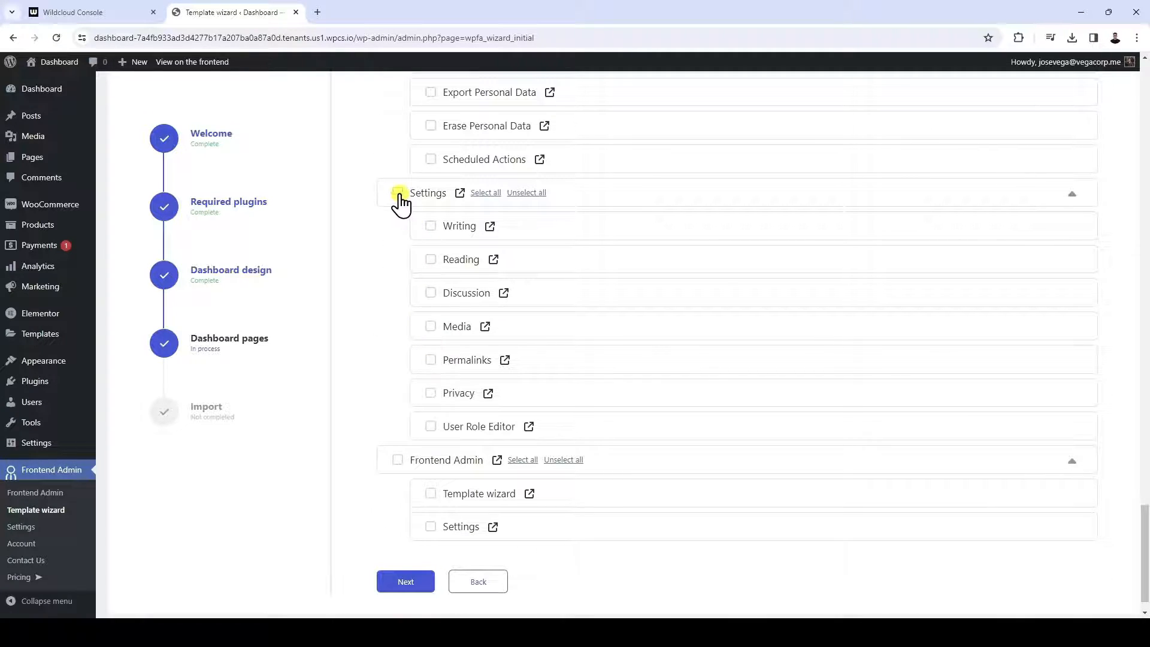
# Include Settings without its subpages in the dashboard pages and complete the template wizard's import
pyautogui.click(397, 192)
pyautogui.click(526, 193)
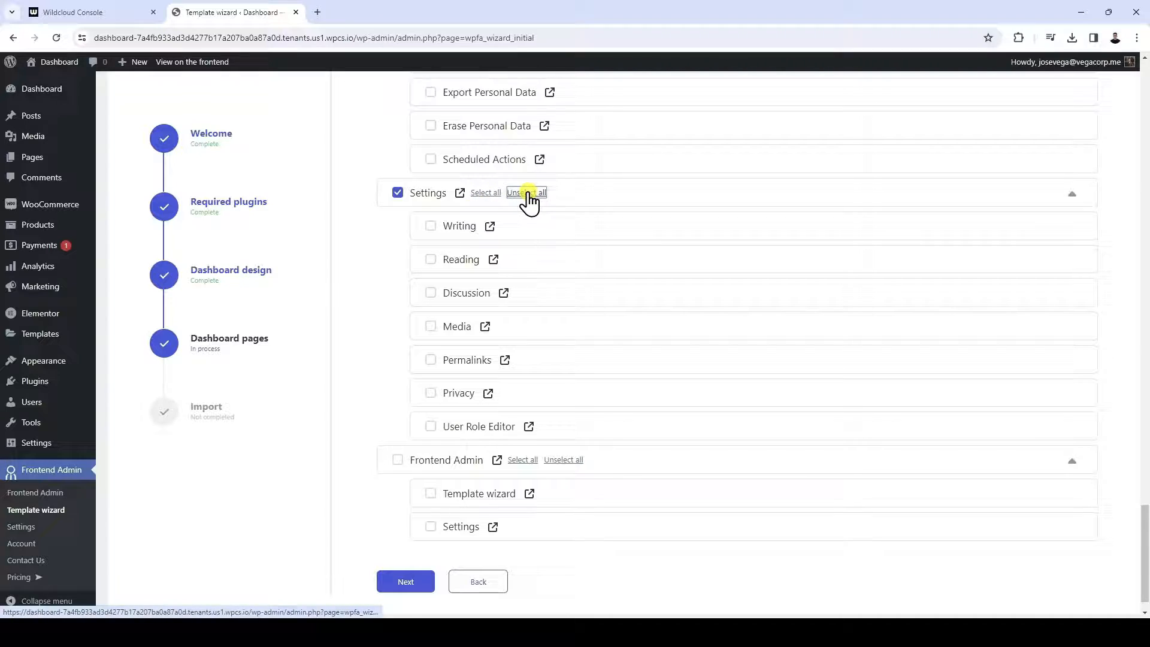
pyautogui.click(442, 383)
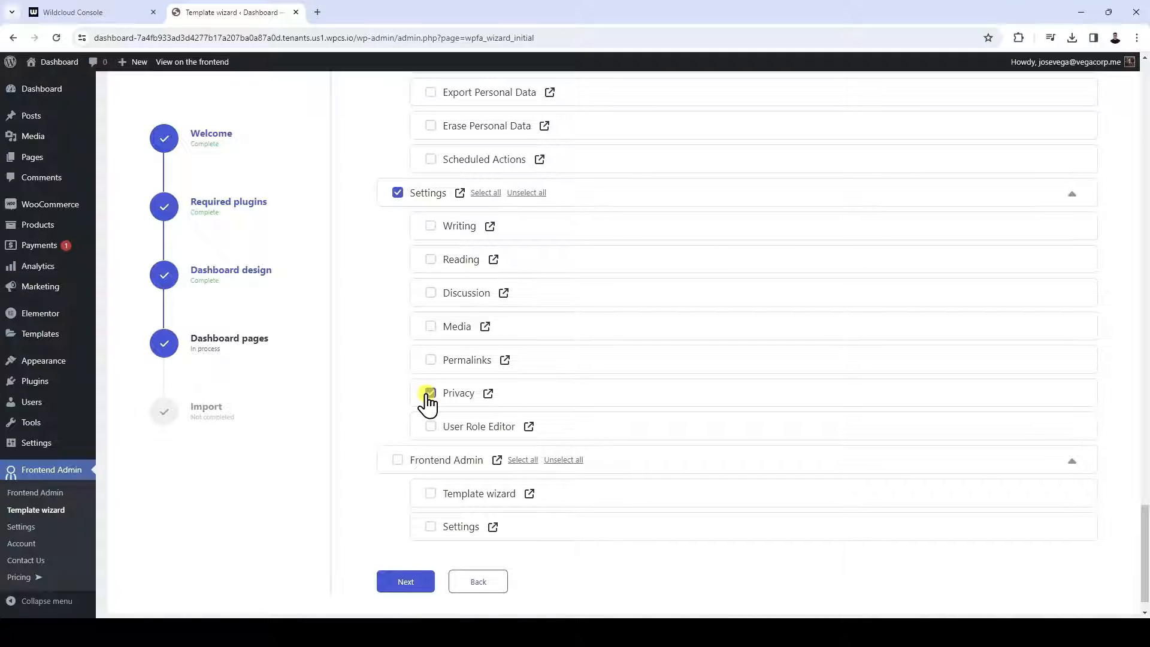
pyautogui.scroll(-1, 429, 403)
pyautogui.click(393, 546)
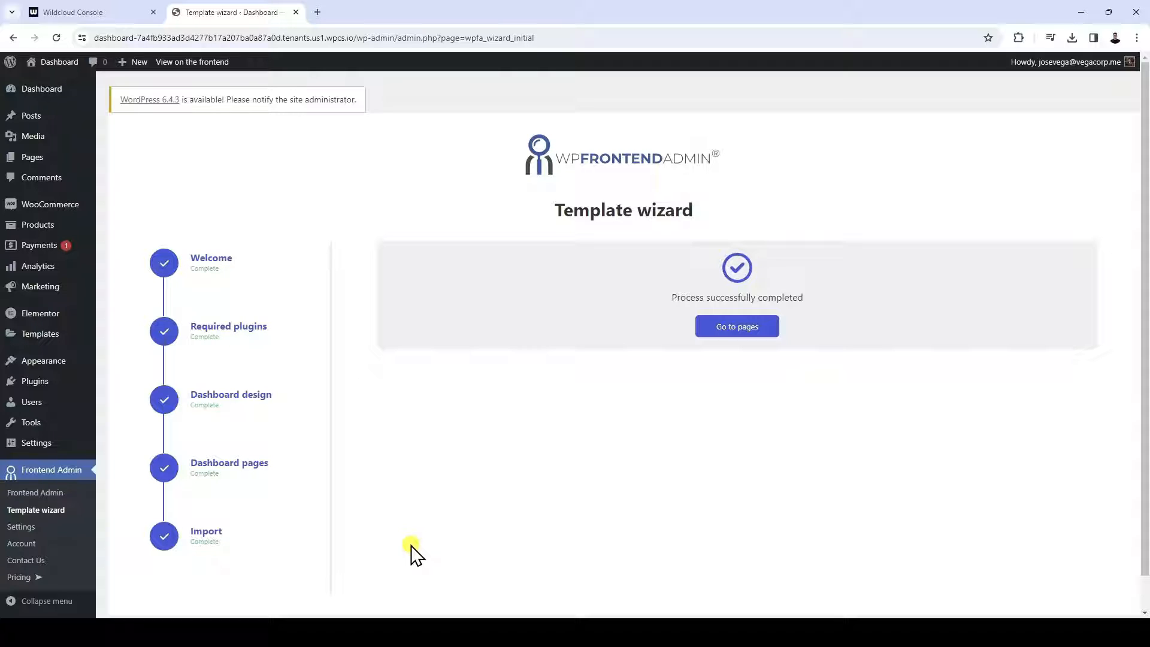
# Go to the list of imported pages and view the Products page in a new browser tab
pyautogui.click(753, 339)
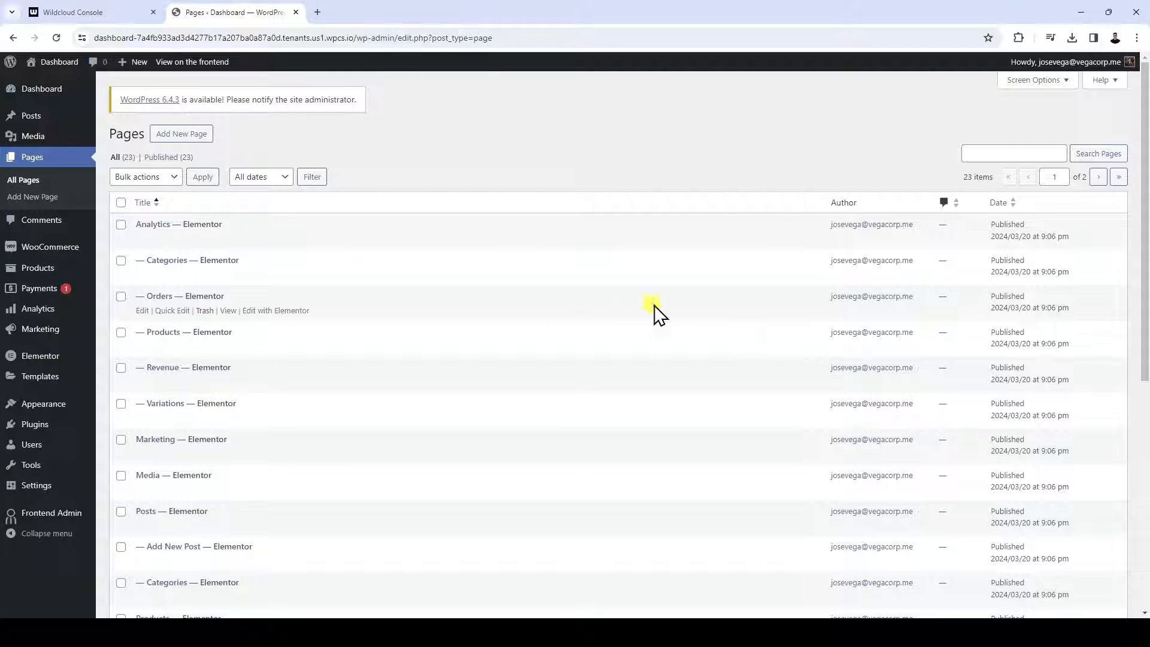
pyautogui.scroll(-10, 439, 434)
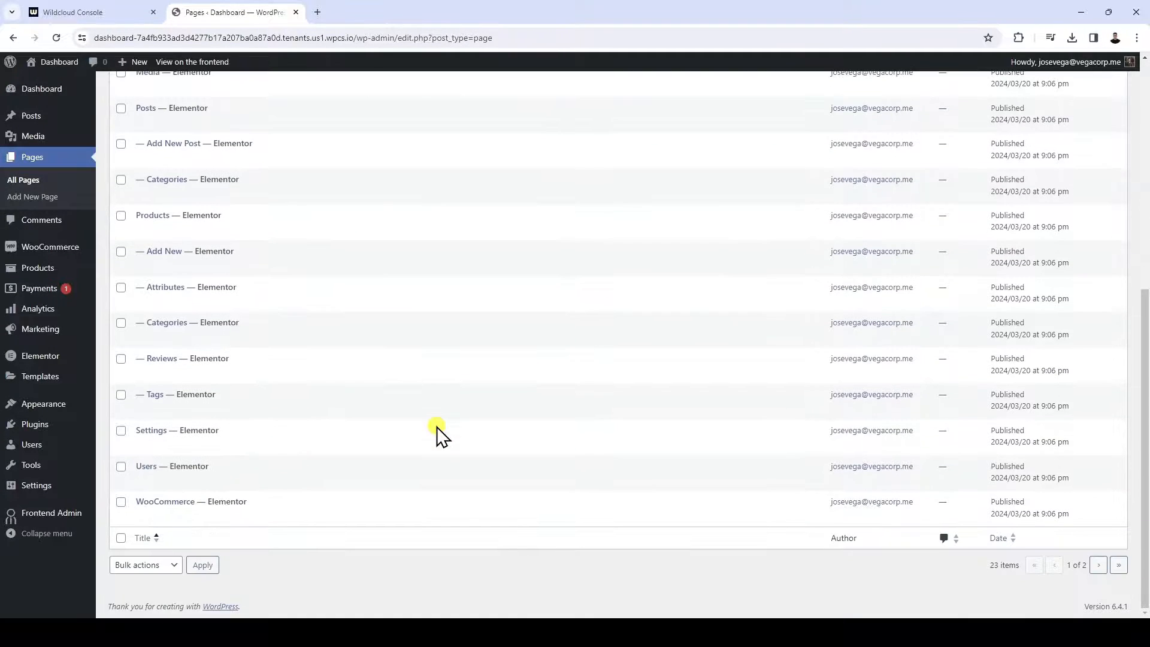
pyautogui.scroll(2, 436, 427)
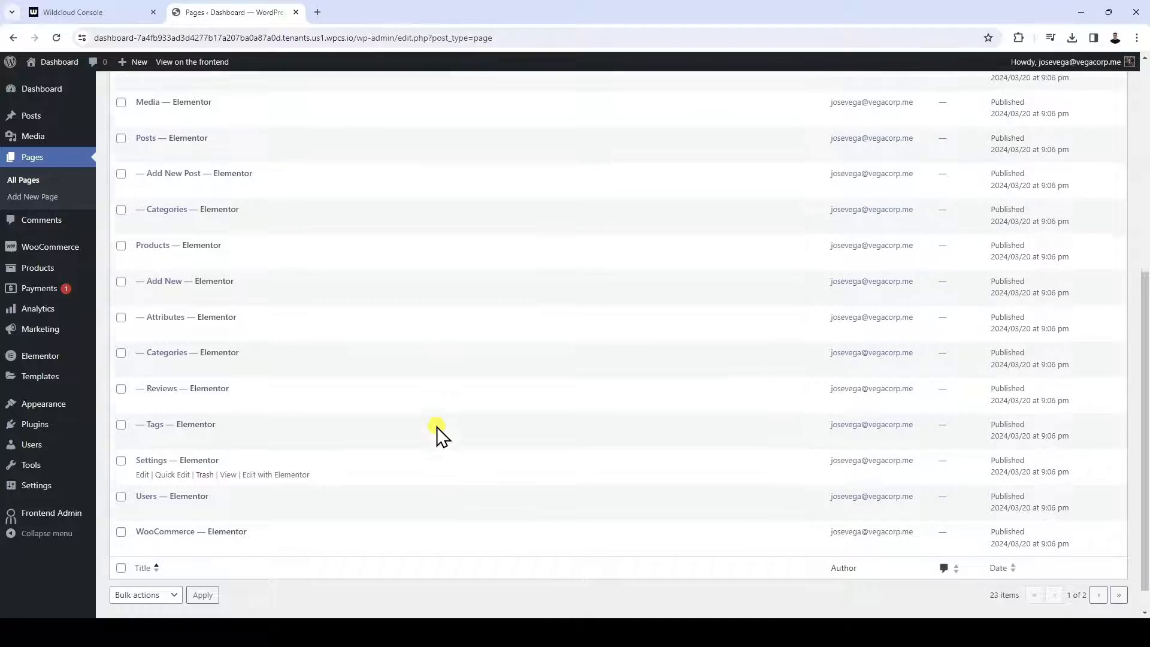
pyautogui.rightClick(229, 350)
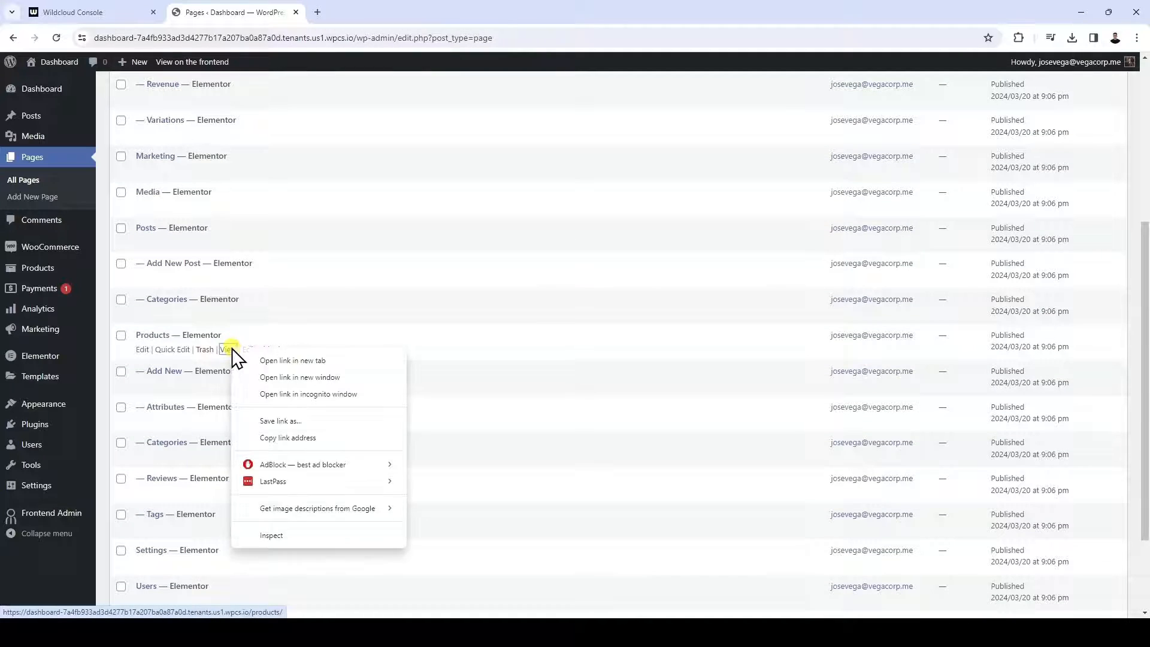
pyautogui.click(303, 364)
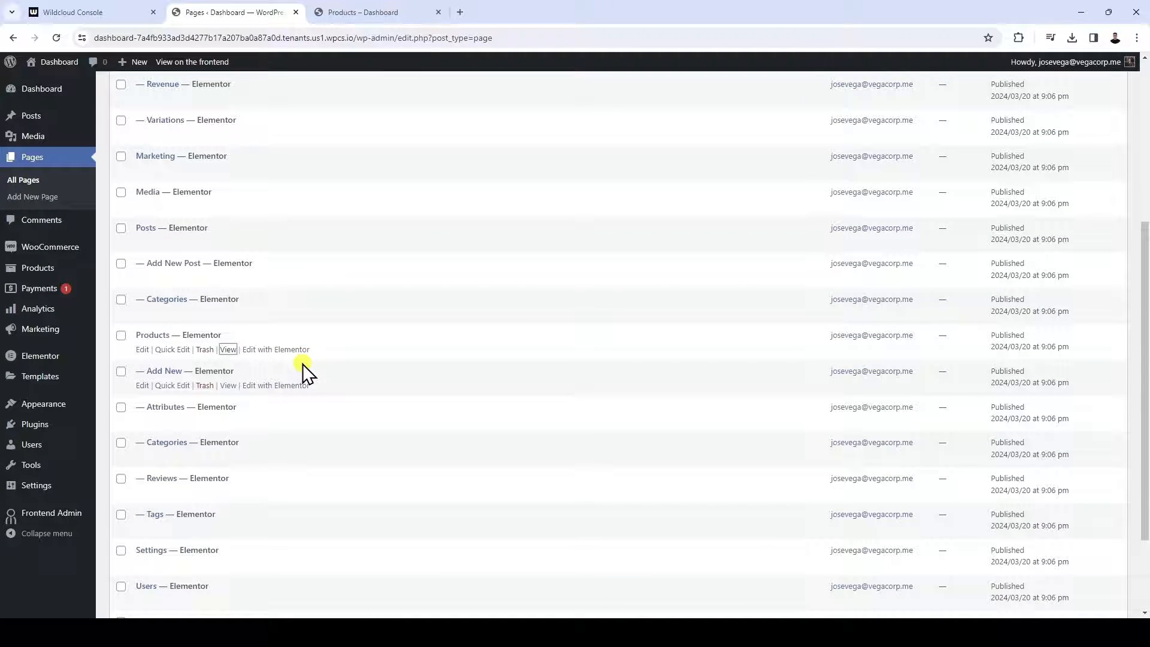
pyautogui.click(381, 15)
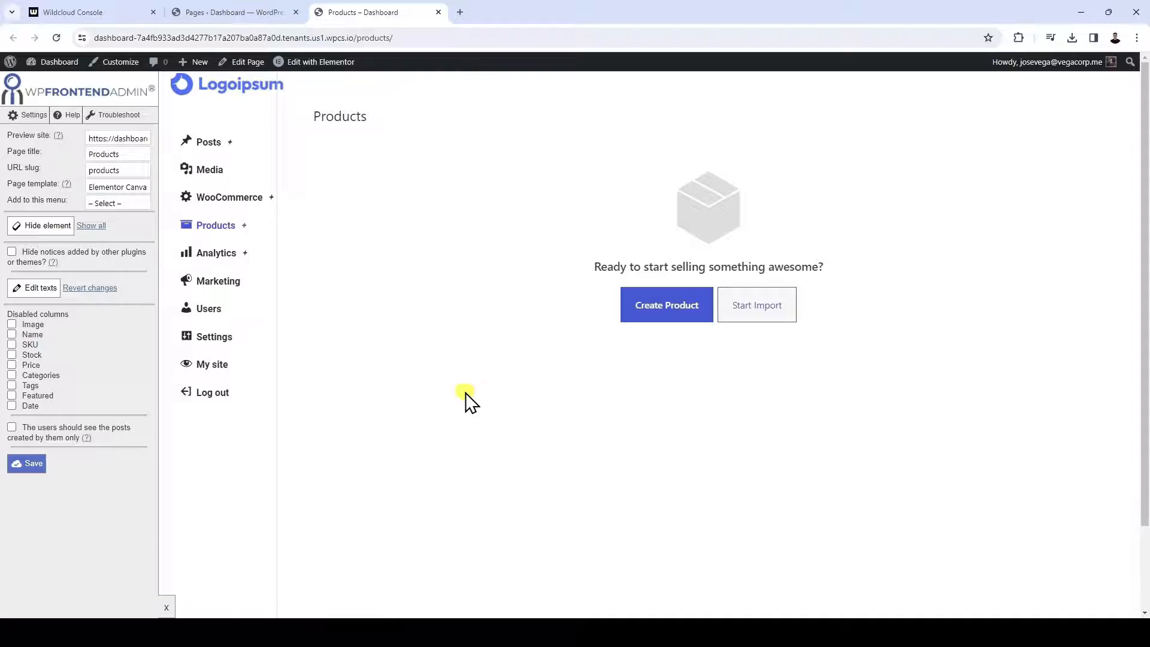
# Preview the frontend Products page with the WP Frontend Admin editing sidebar collapsed, and restore the sidebar
pyautogui.click(166, 607)
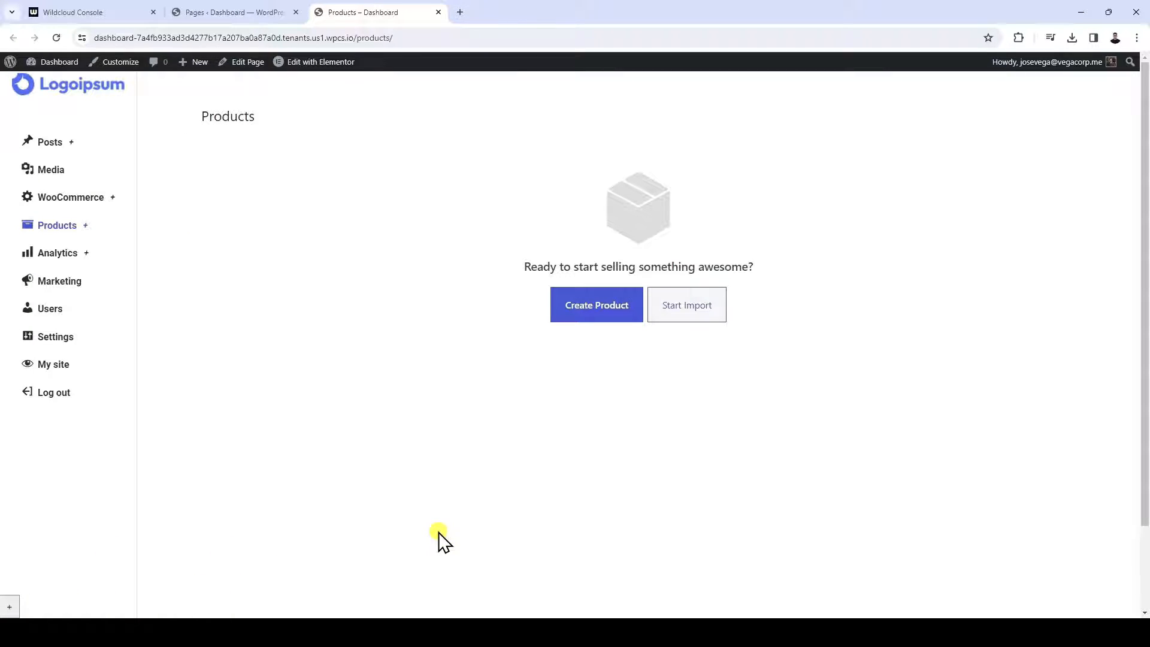
pyautogui.scroll(-2, 439, 533)
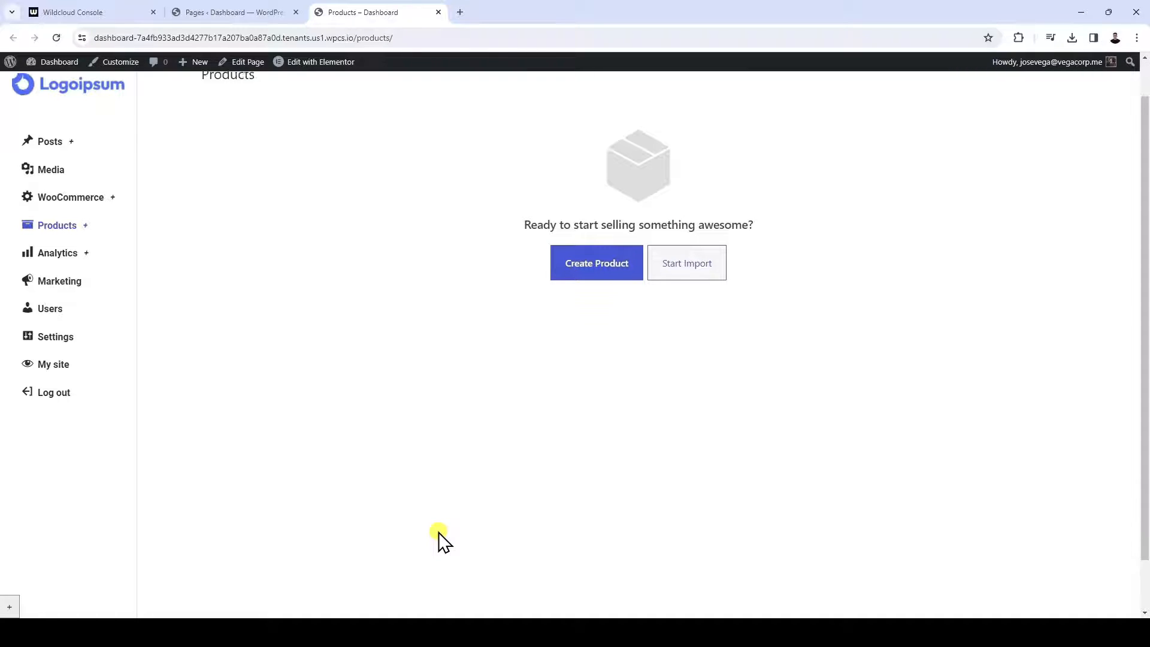
pyautogui.scroll(2, 439, 533)
pyautogui.scroll(-2, 439, 533)
pyautogui.scroll(2, 439, 533)
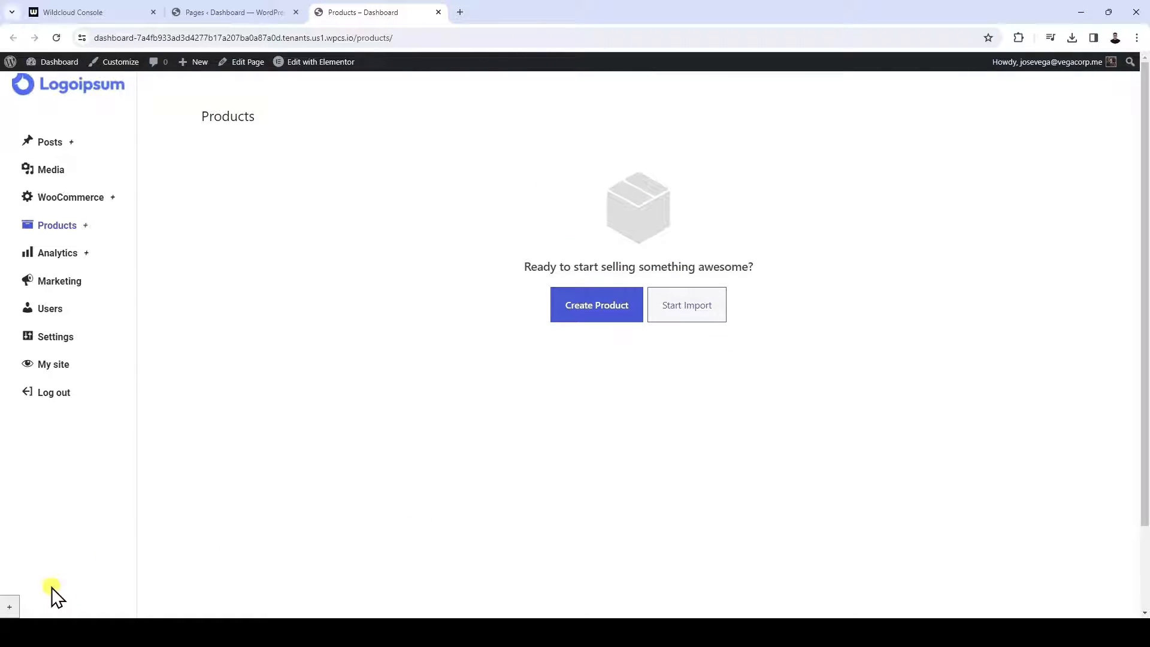
pyautogui.click(10, 607)
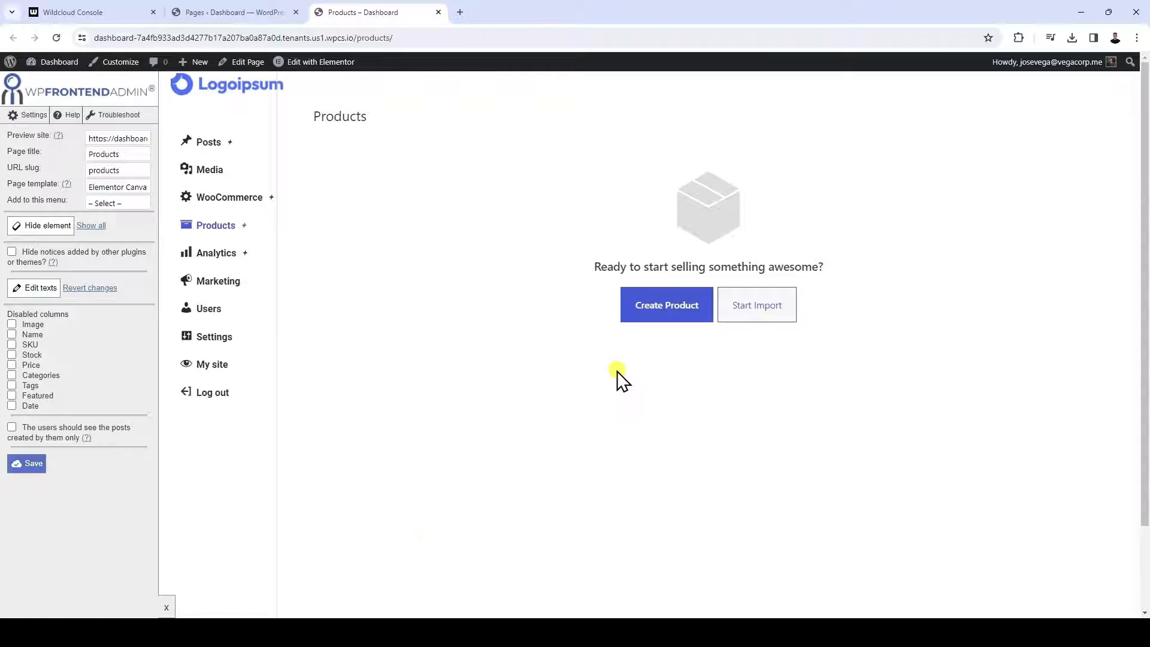
# Open the product creation form from the Products page, dismiss its guided tour and review the form's sections
pyautogui.click(677, 312)
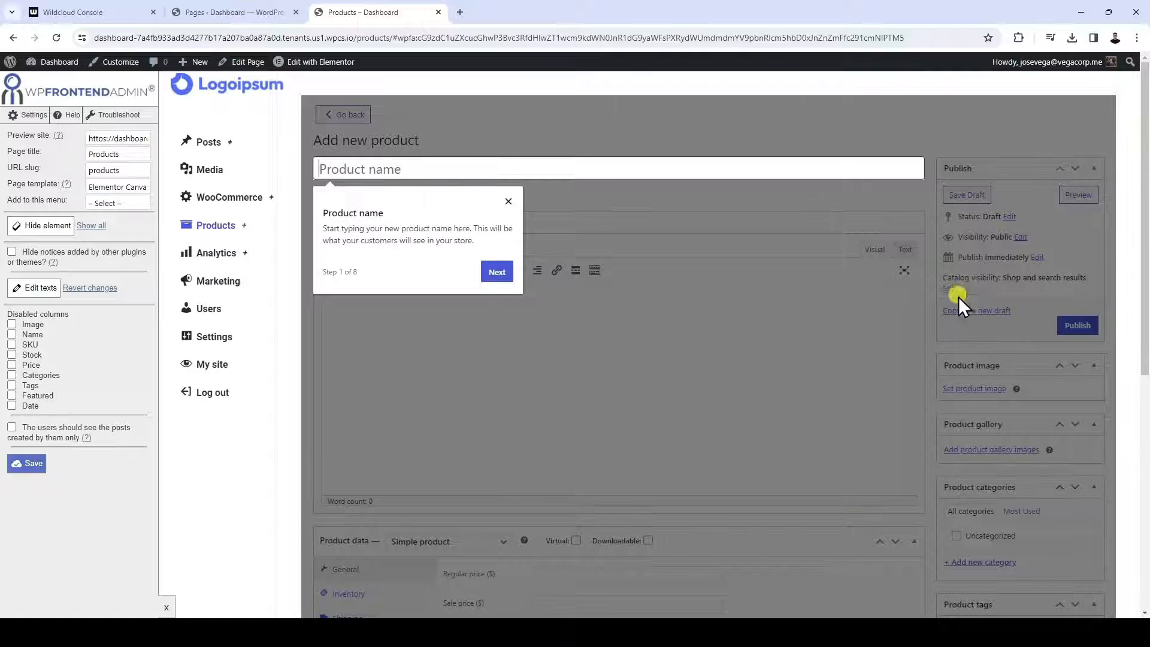
pyautogui.click(508, 202)
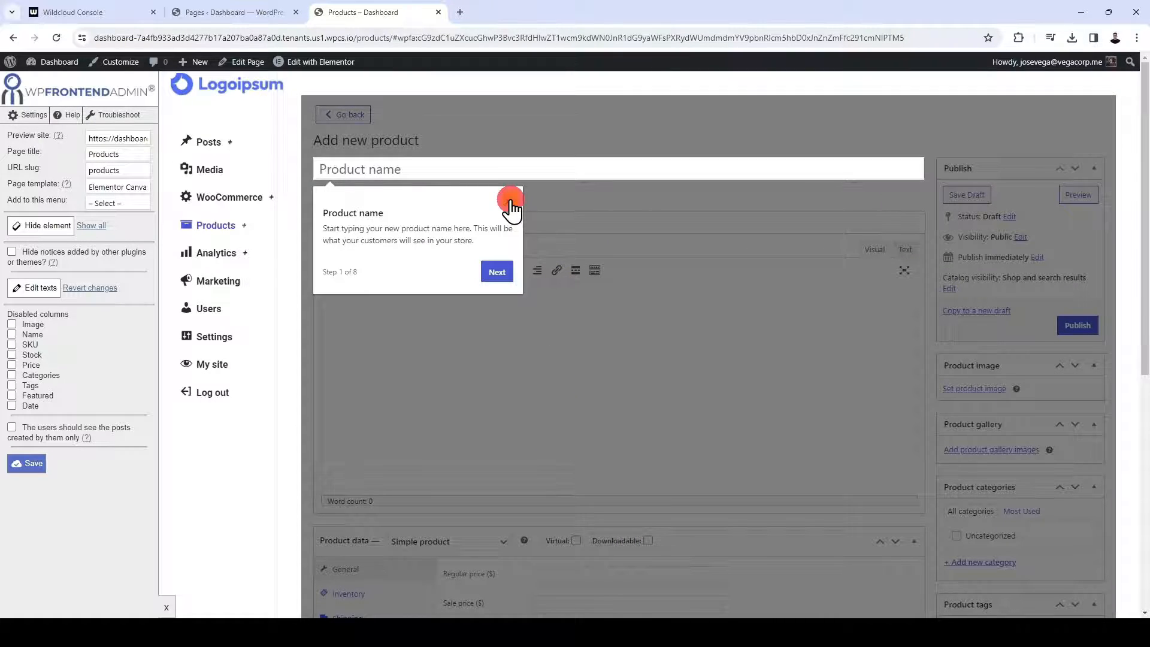
pyautogui.scroll(-5, 641, 449)
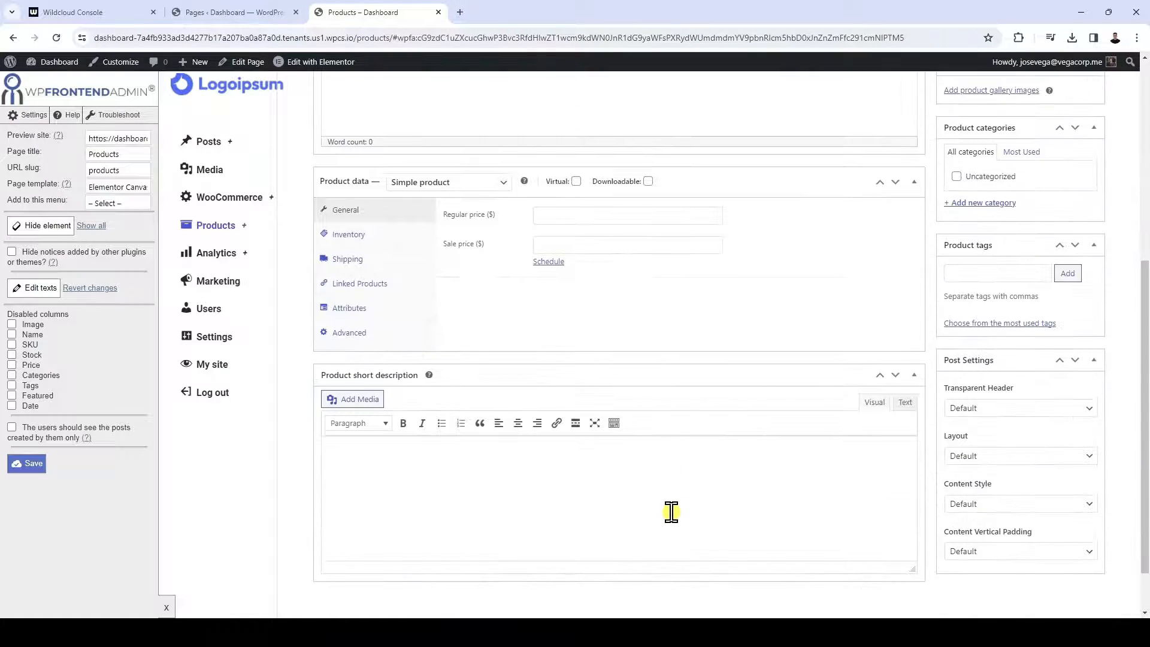
pyautogui.scroll(5, 670, 511)
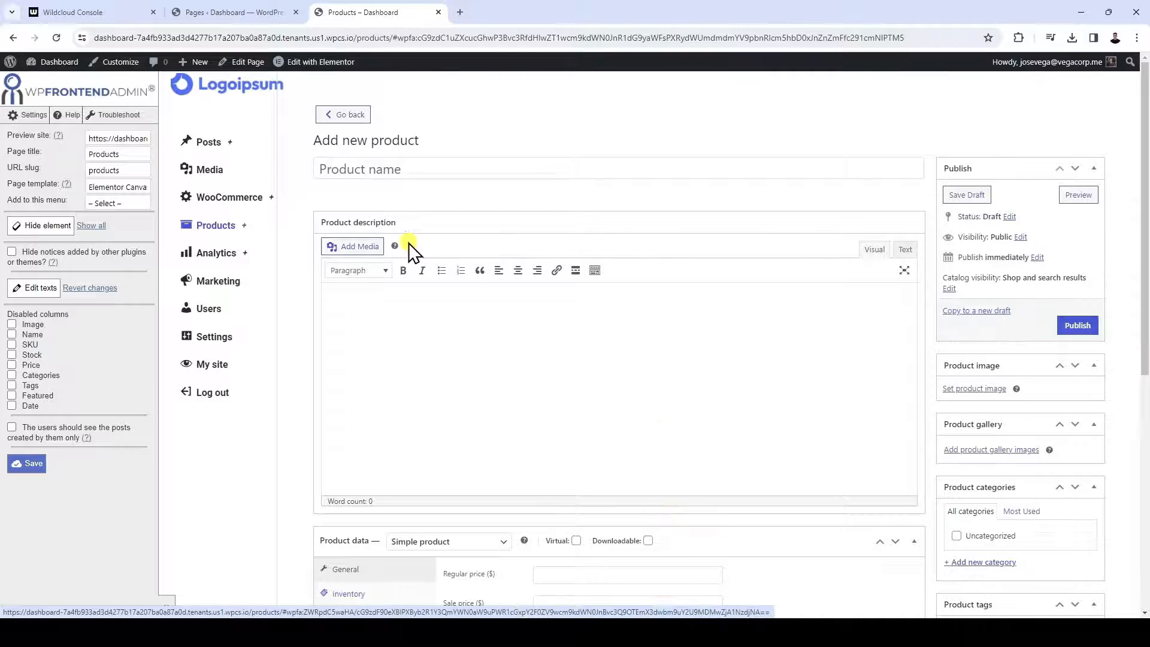
# Hide the Post Settings box on the new product form and save the page's frontend settings
pyautogui.click(44, 230)
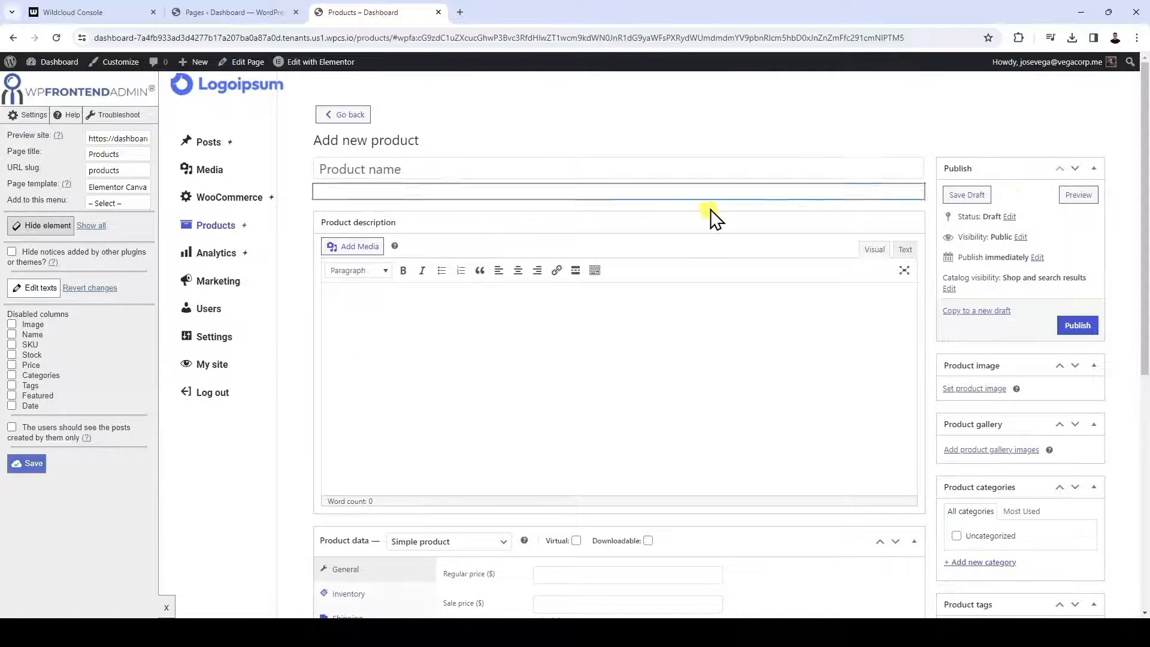
pyautogui.scroll(-5, 796, 422)
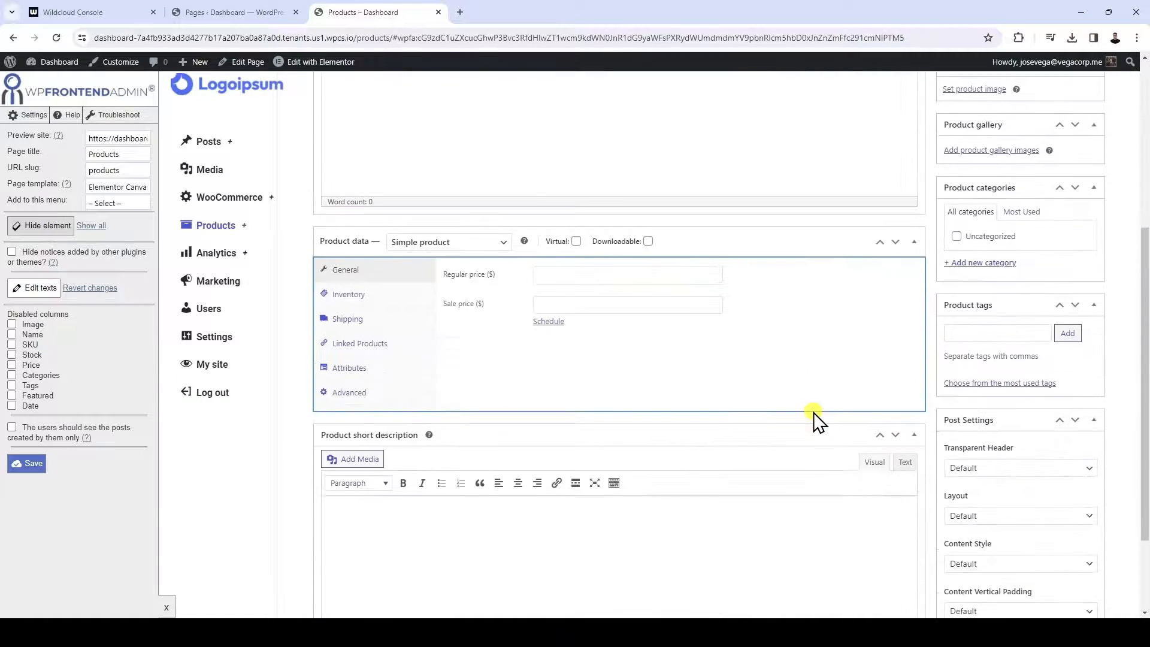
pyautogui.click(1044, 443)
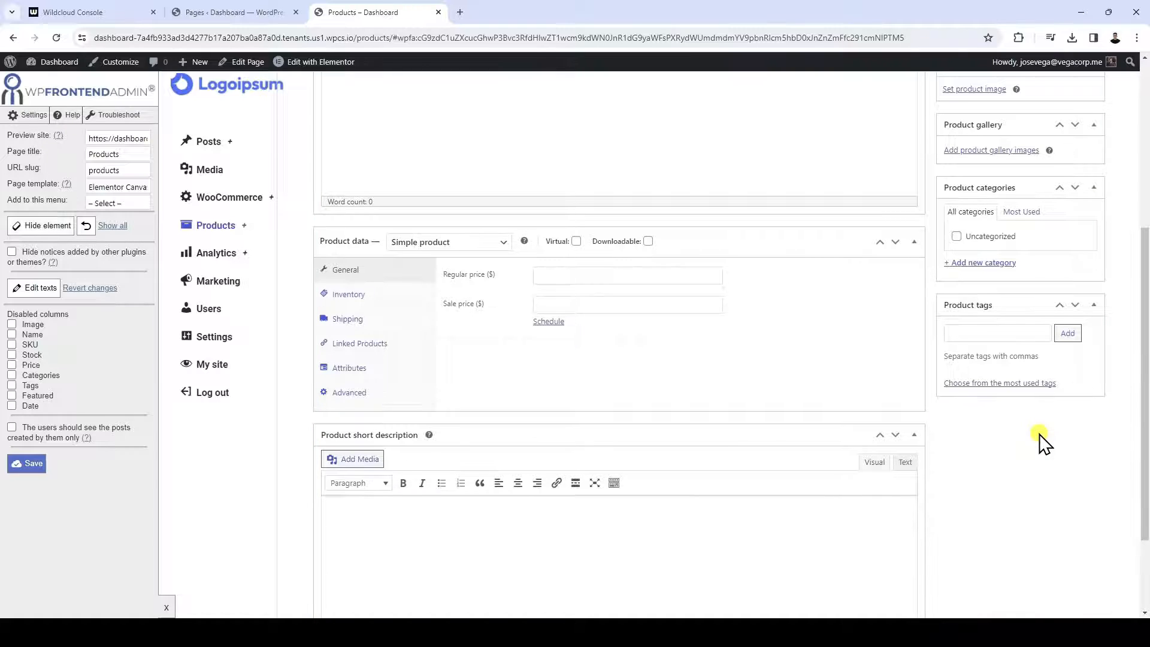
pyautogui.scroll(5, 1039, 438)
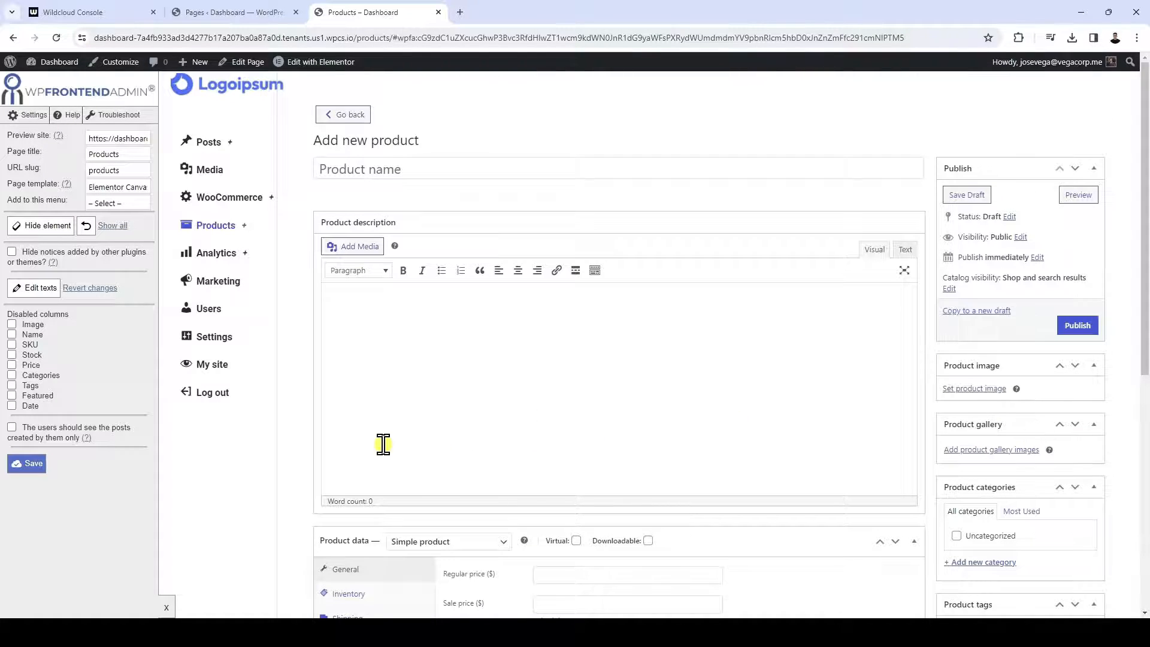
pyautogui.click(26, 465)
pyautogui.click(665, 125)
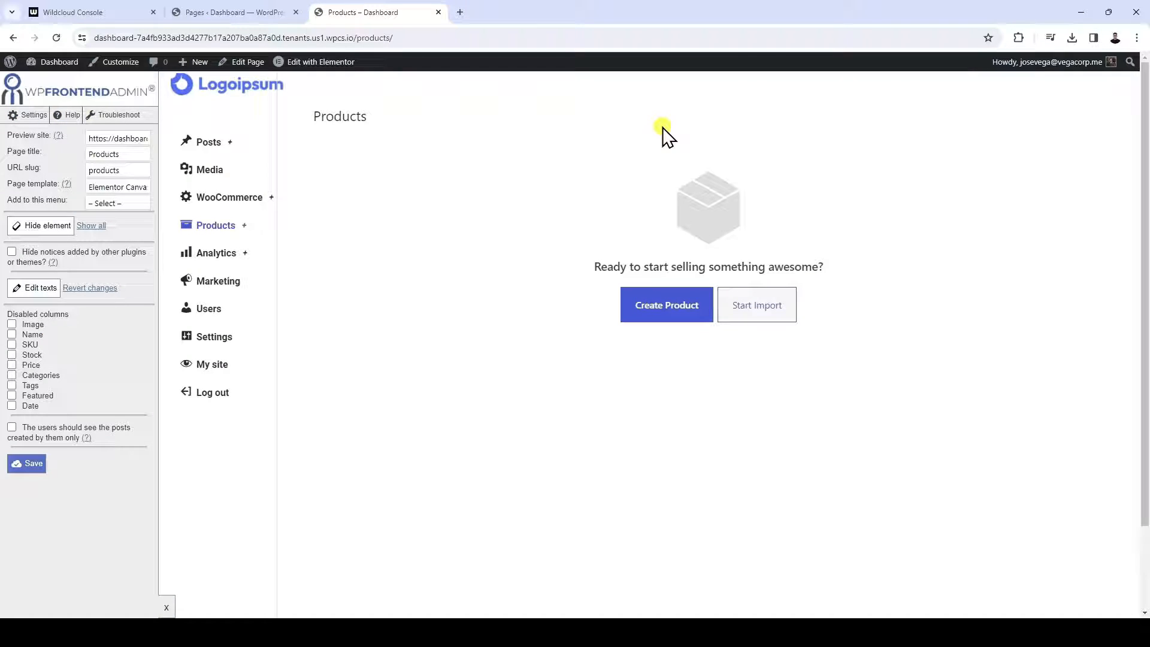
# Reopen the new product form without its guided tour and check the area below Product tags
pyautogui.click(657, 314)
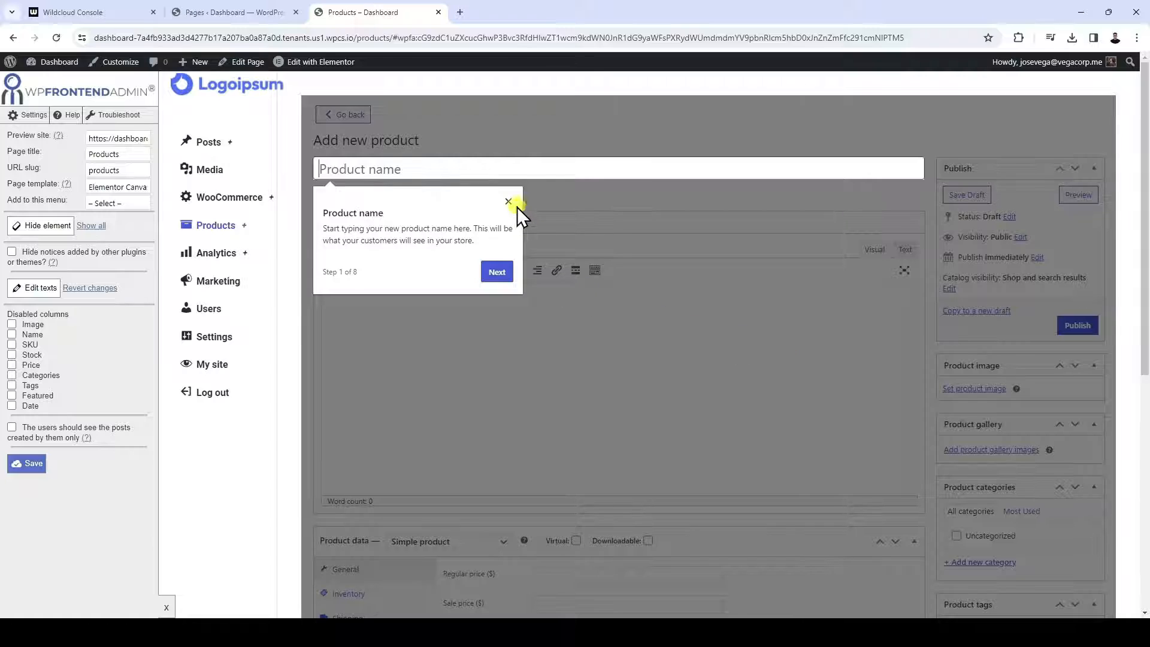
pyautogui.click(515, 205)
pyautogui.scroll(-7, 763, 397)
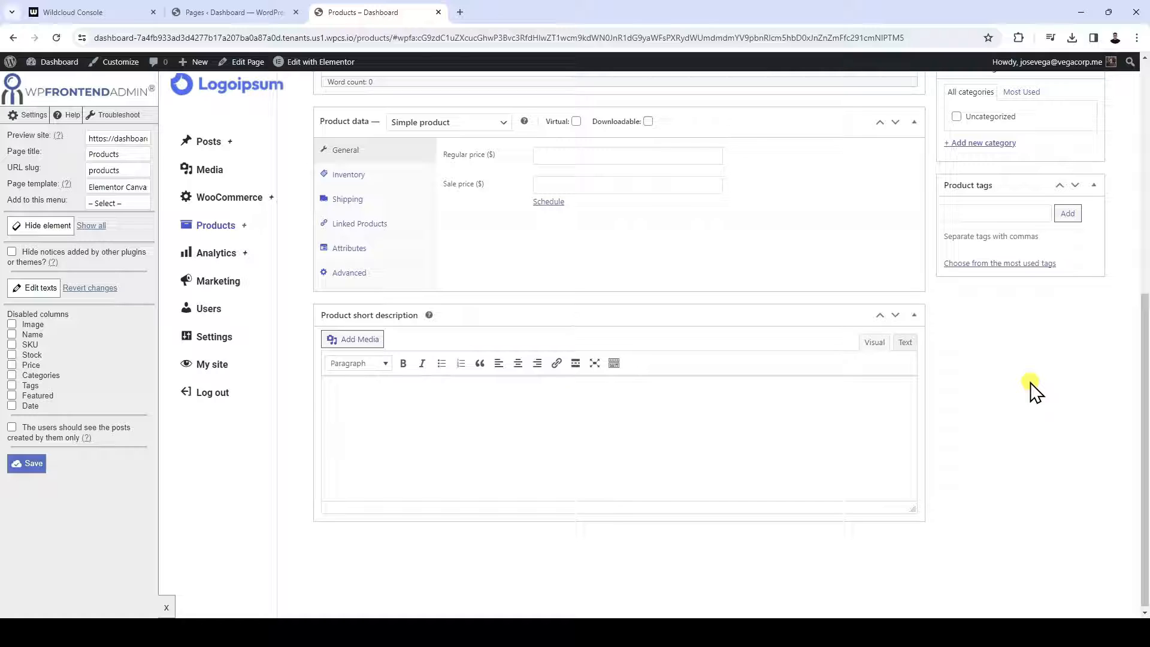
pyautogui.scroll(7, 614, 431)
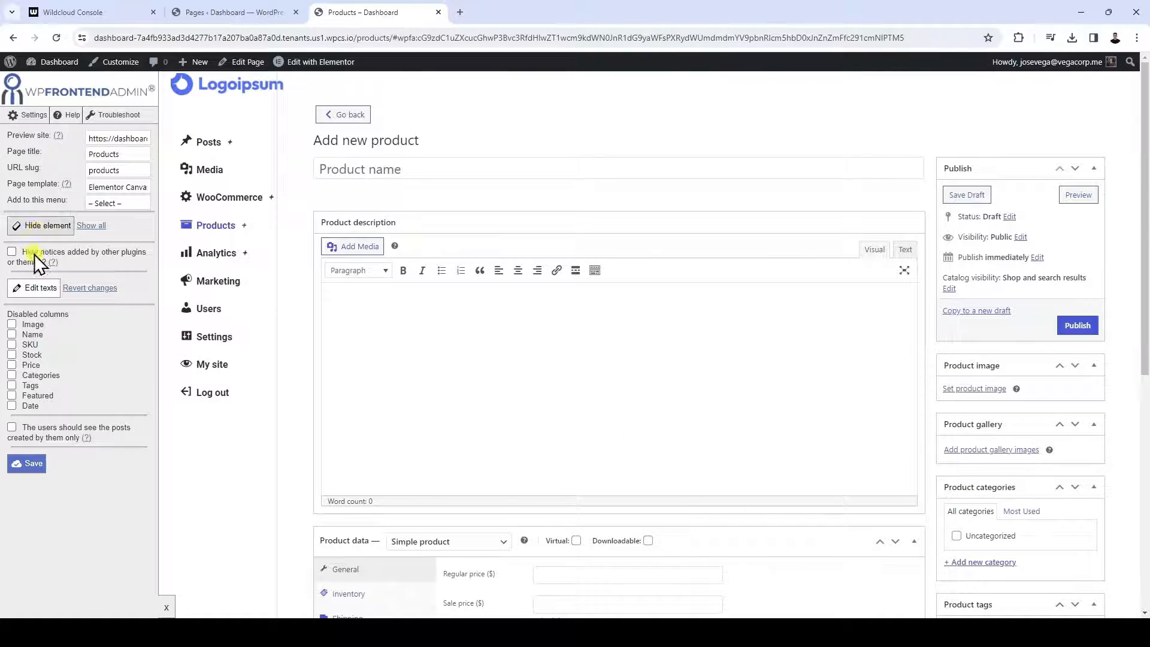
# Change the "Add new product" heading to "Create product" and save the frontend settings
pyautogui.click(33, 289)
pyautogui.click(322, 183)
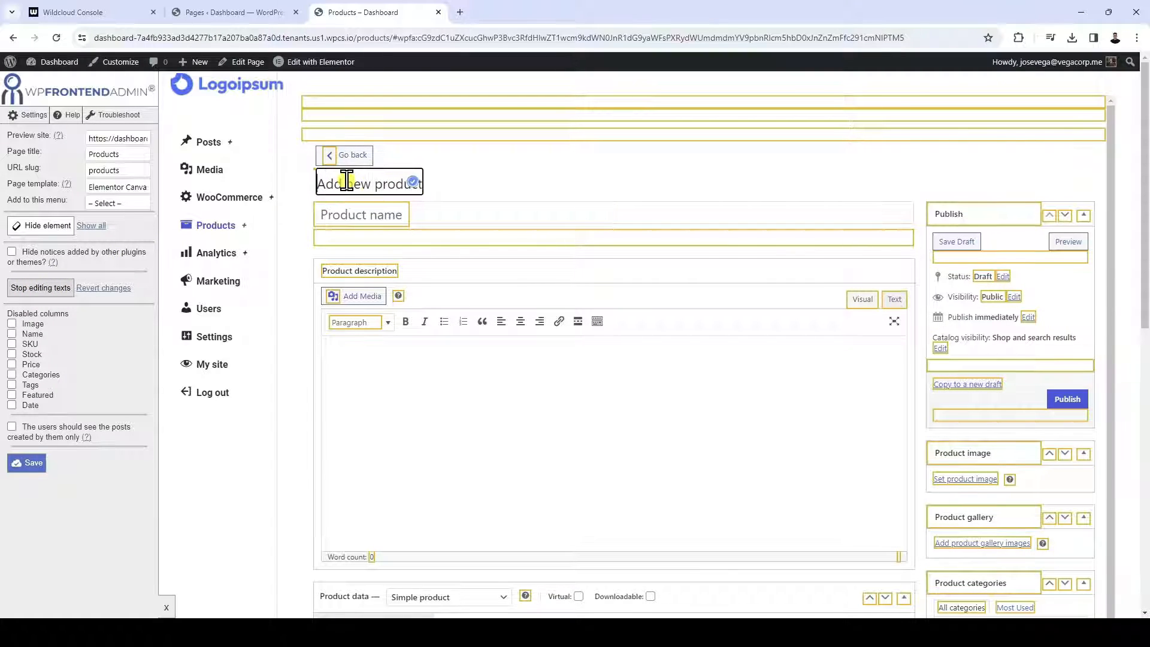
pyautogui.tripleClick(324, 181)
pyautogui.write('Create product')
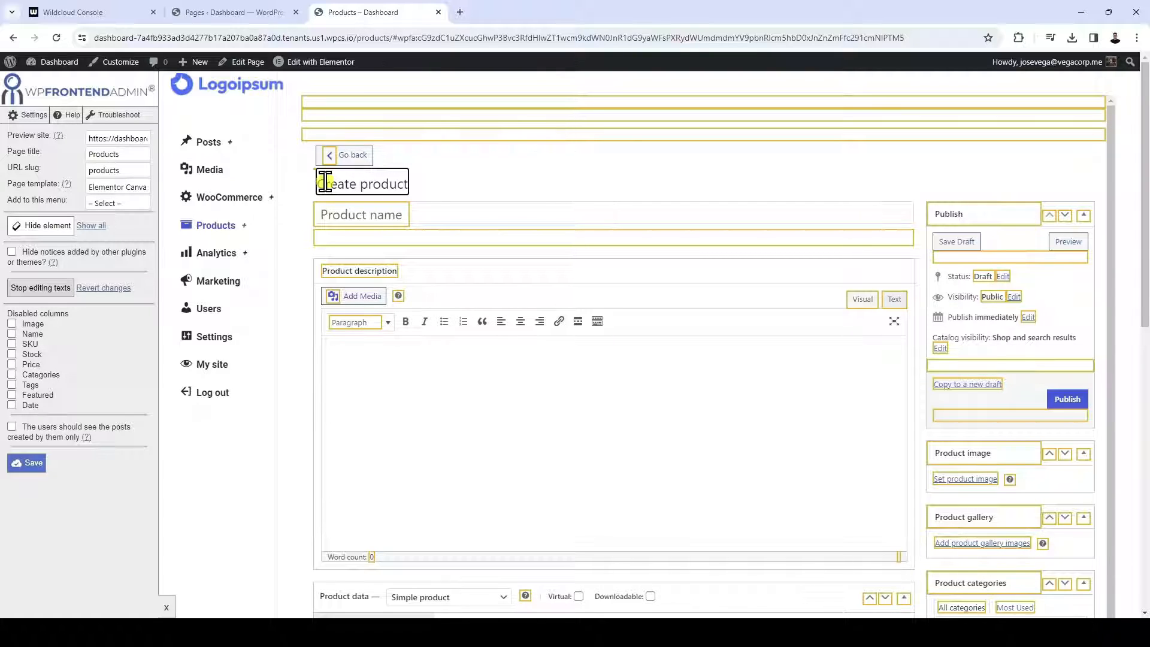
pyautogui.click(25, 291)
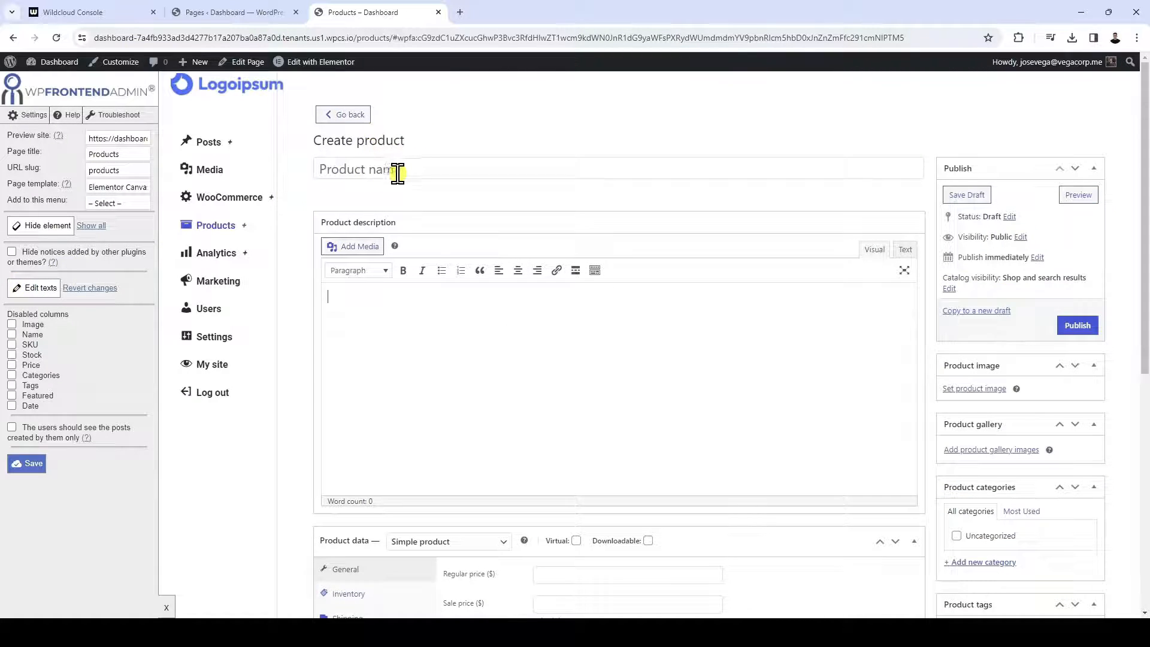
pyautogui.click(47, 468)
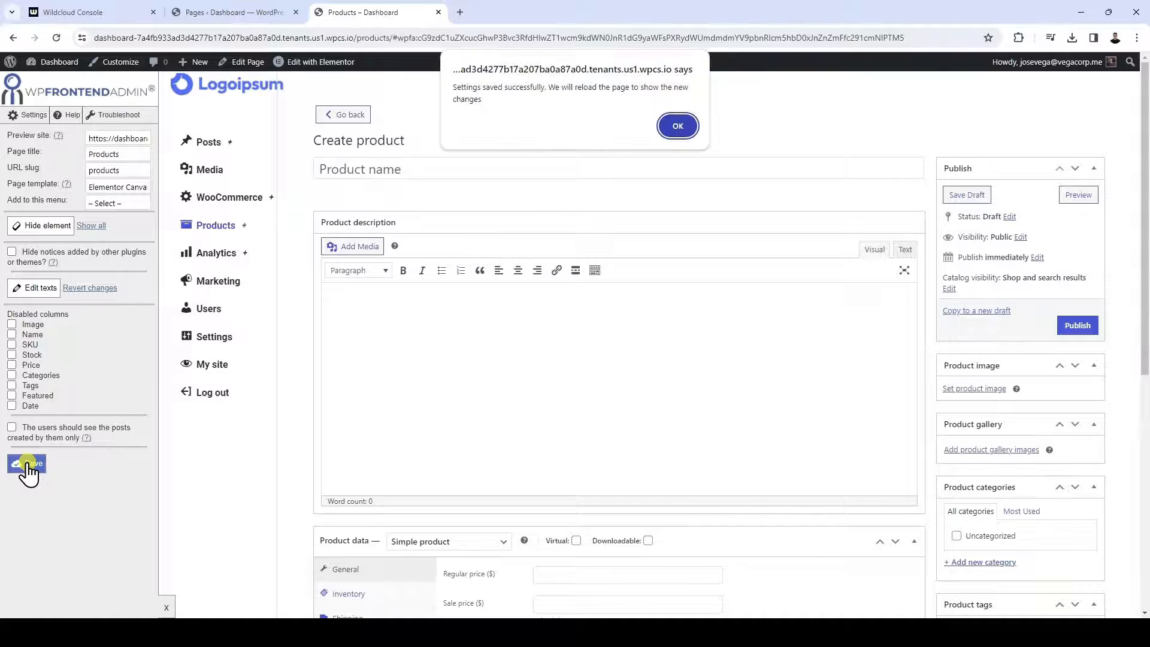
pyautogui.click(677, 127)
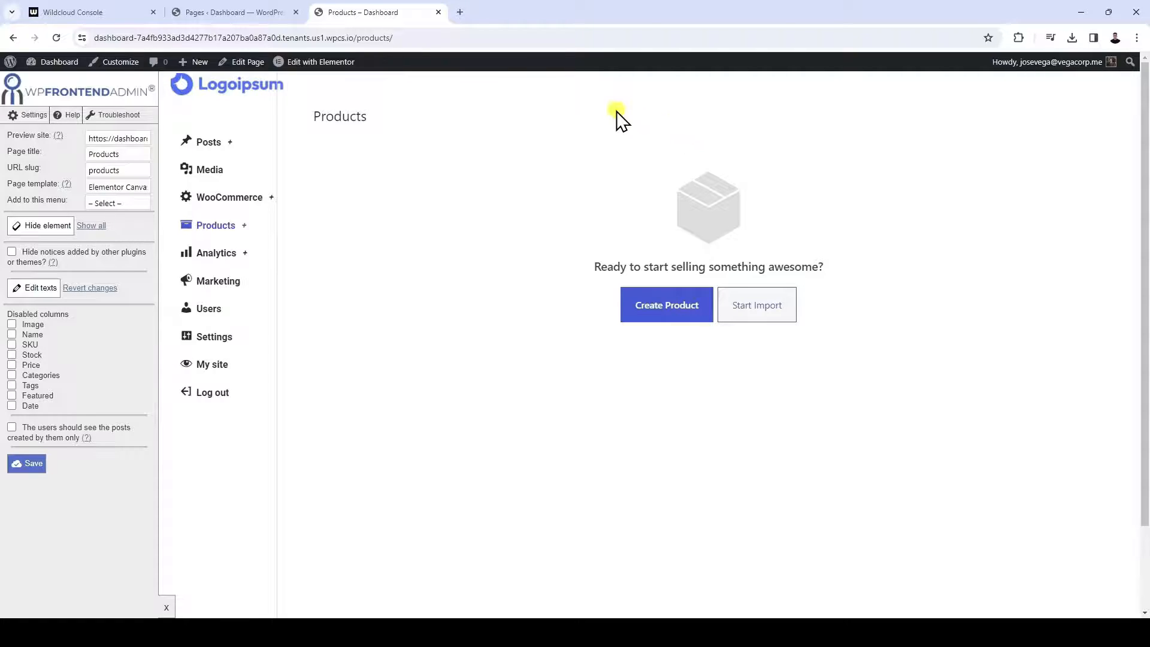
# Set the site's homepage to the static page Products in the Reading settings and save the changes
pyautogui.click(439, 13)
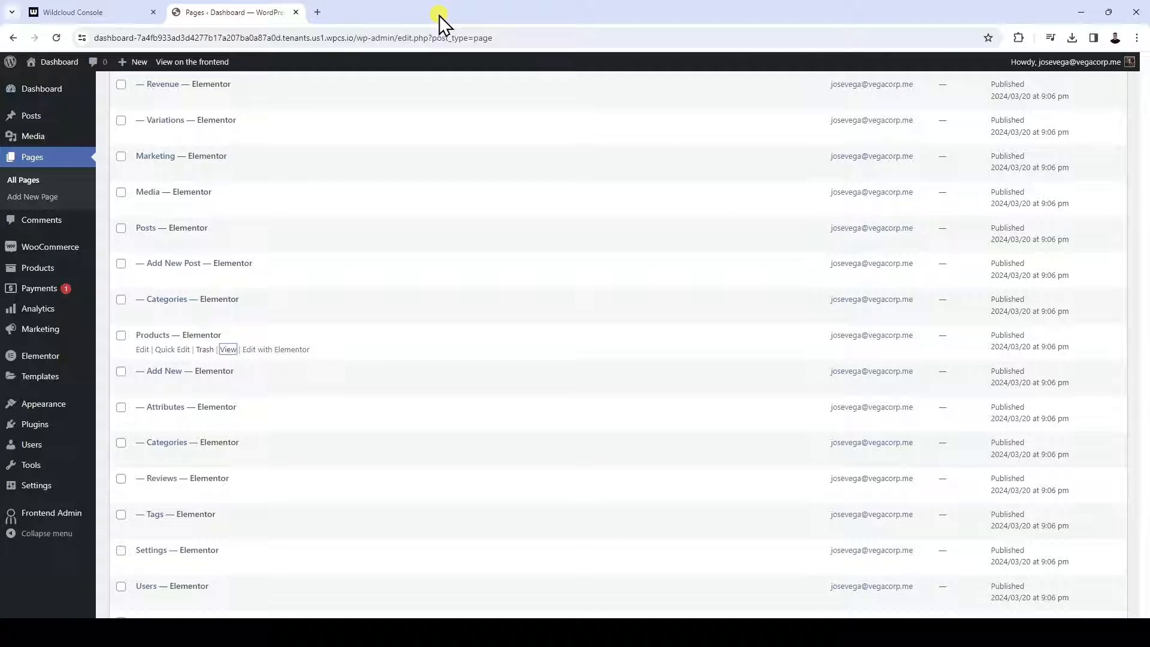
pyautogui.moveTo(66, 485)
pyautogui.click(142, 500)
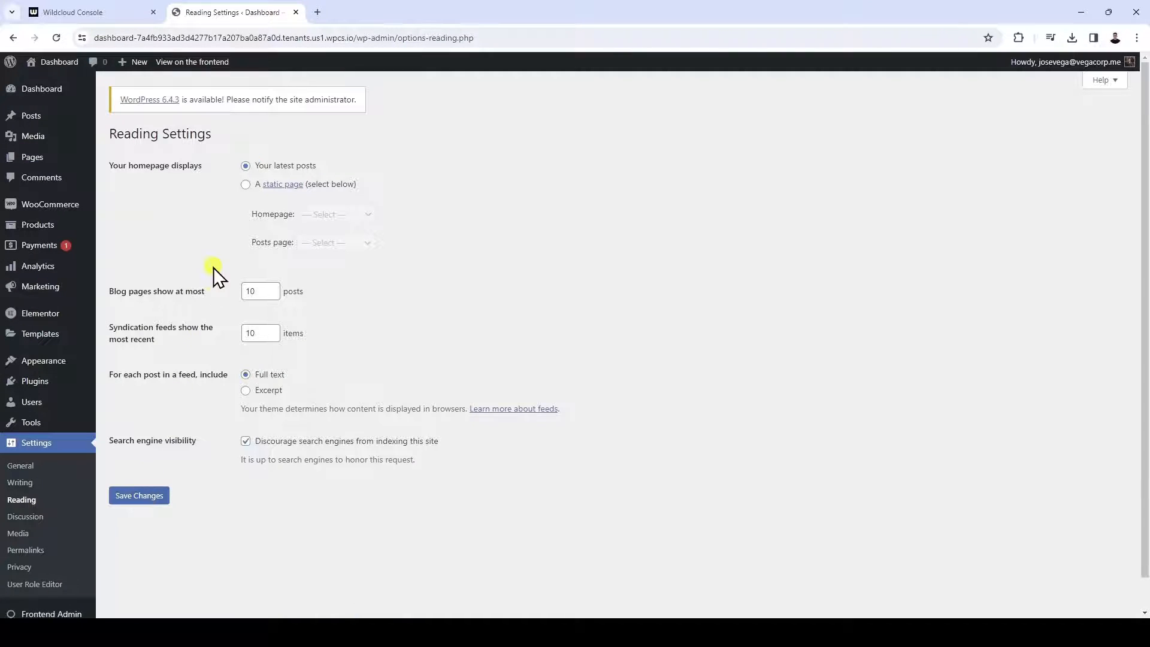
pyautogui.click(245, 185)
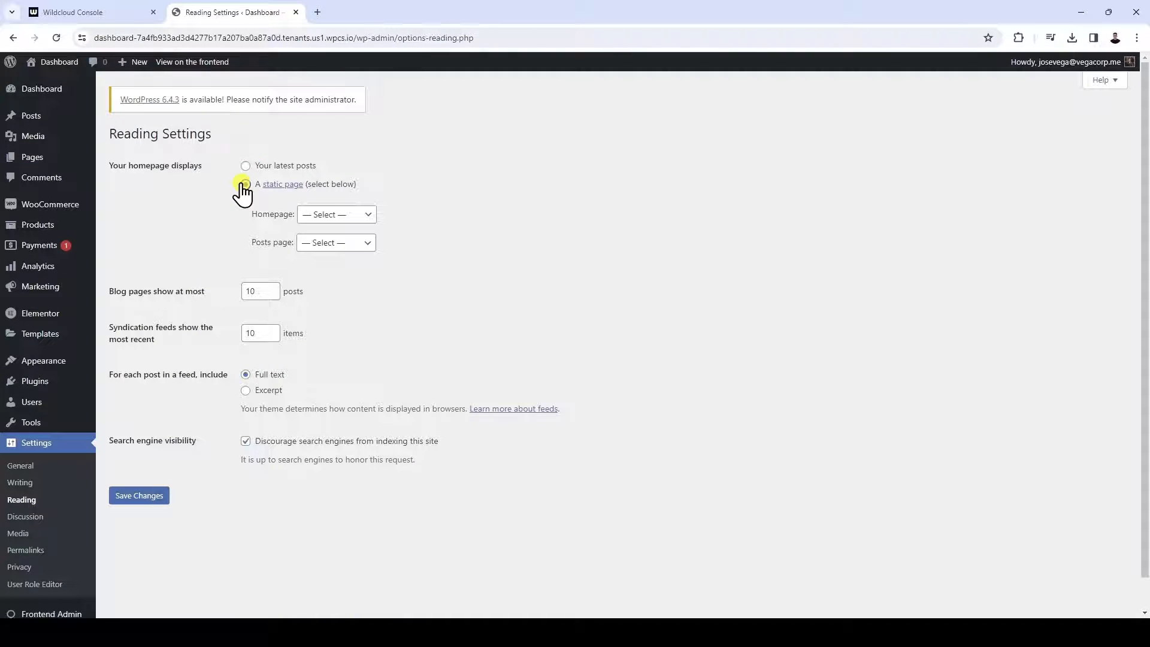
pyautogui.click(336, 215)
pyautogui.scroll(-3, 344, 332)
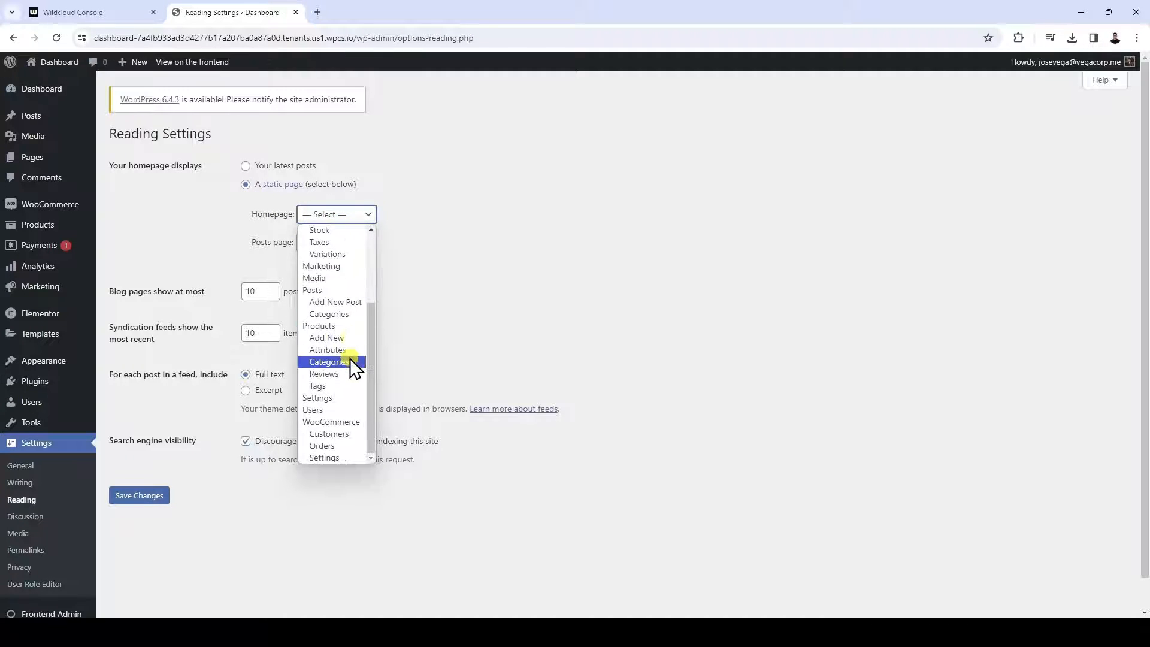
pyautogui.click(344, 329)
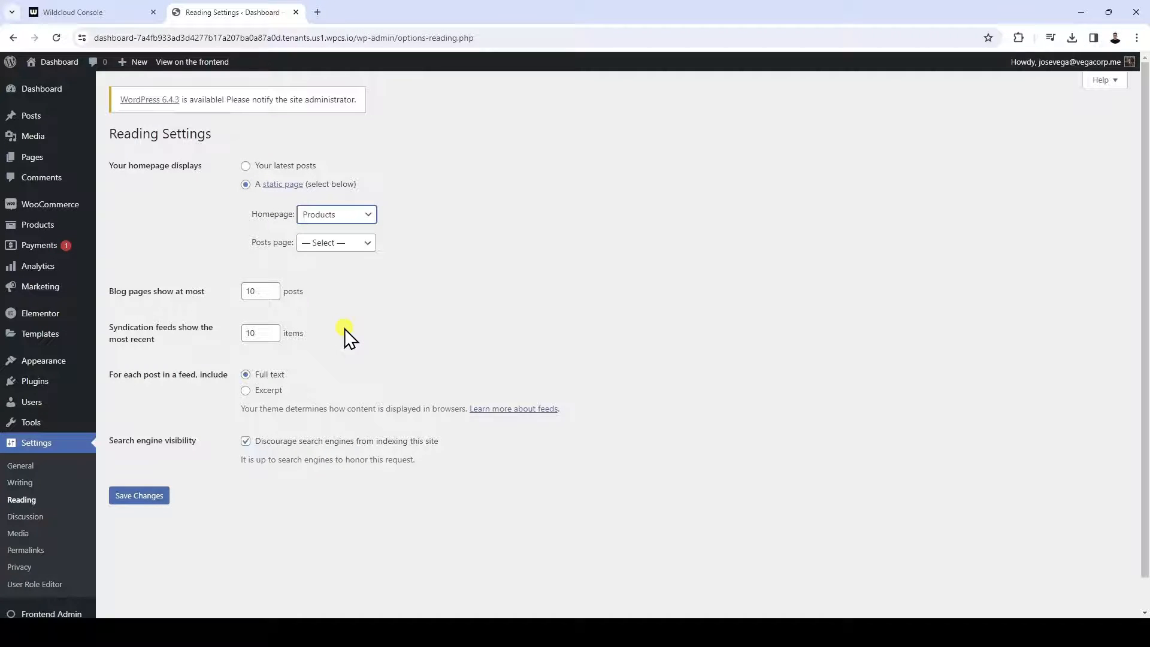
pyautogui.click(148, 496)
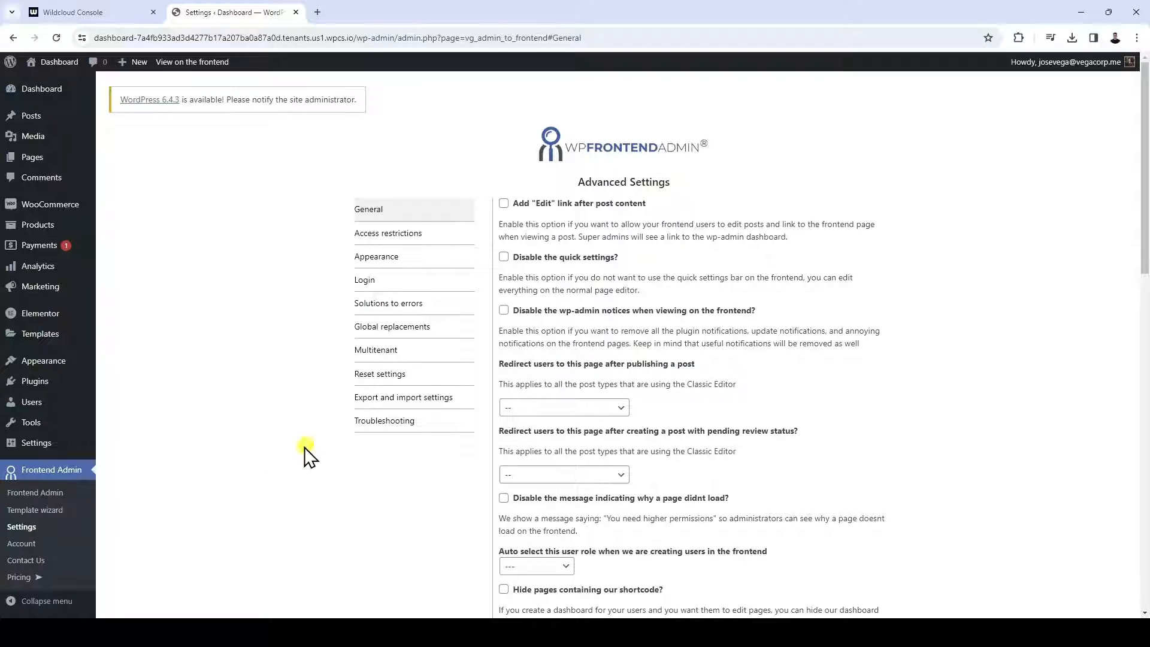
# In Frontend Admin's general settings, disable wp-admin notices on the frontend and set both post redirects to "Redirect to the list of posts"
pyautogui.click(566, 408)
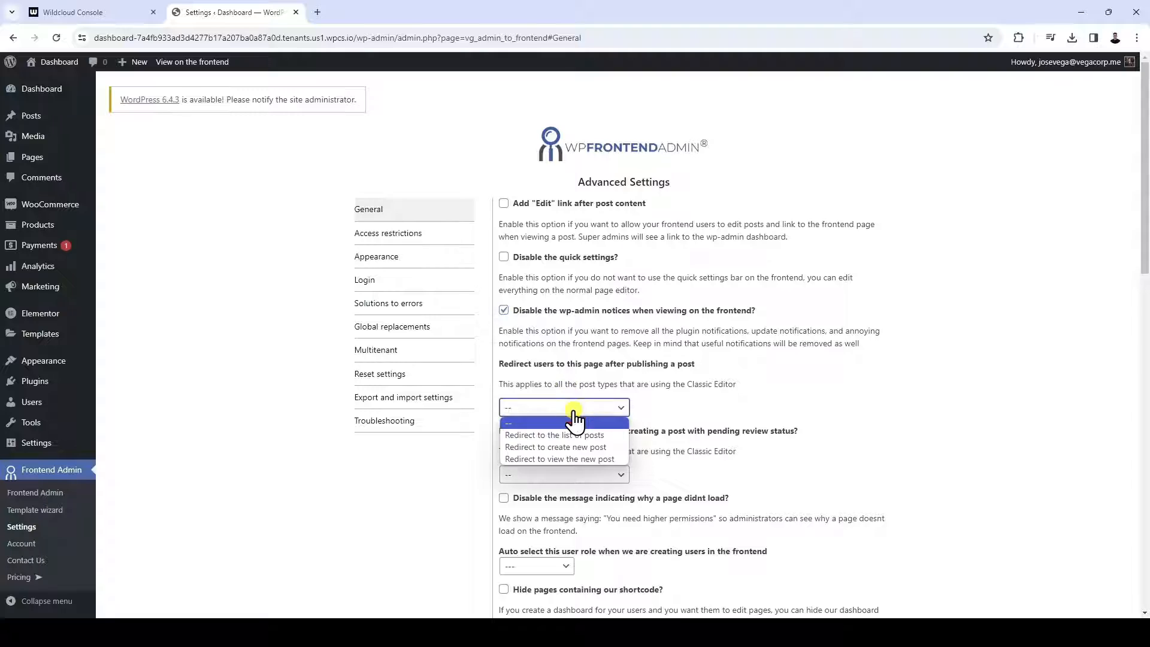
pyautogui.click(592, 430)
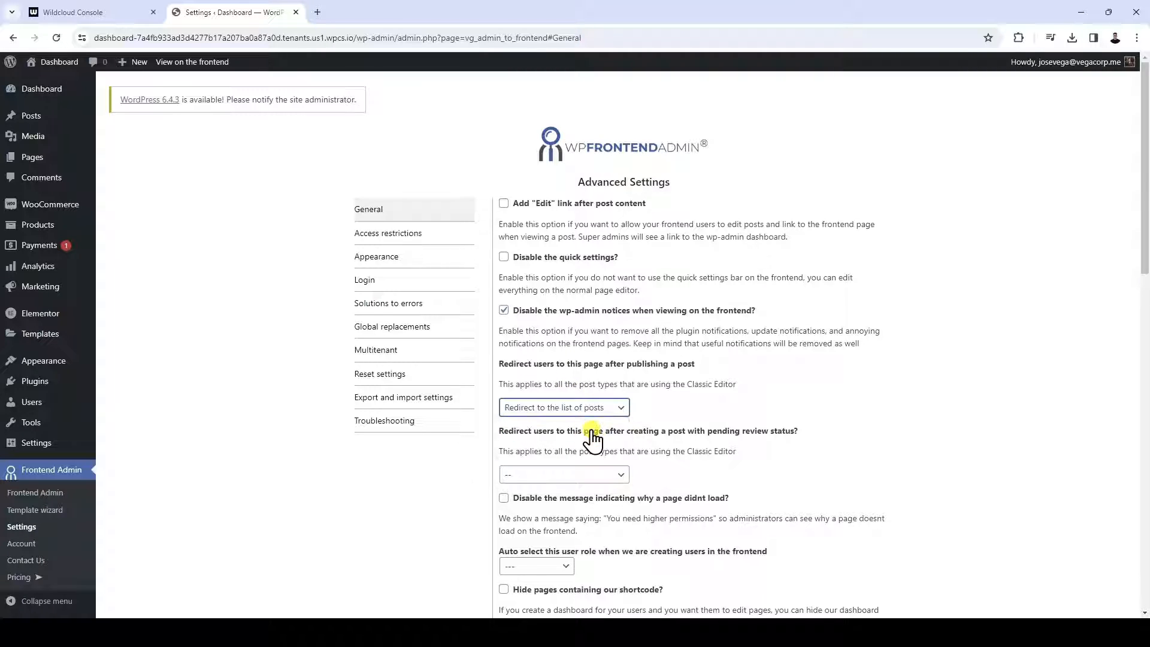
pyautogui.click(576, 473)
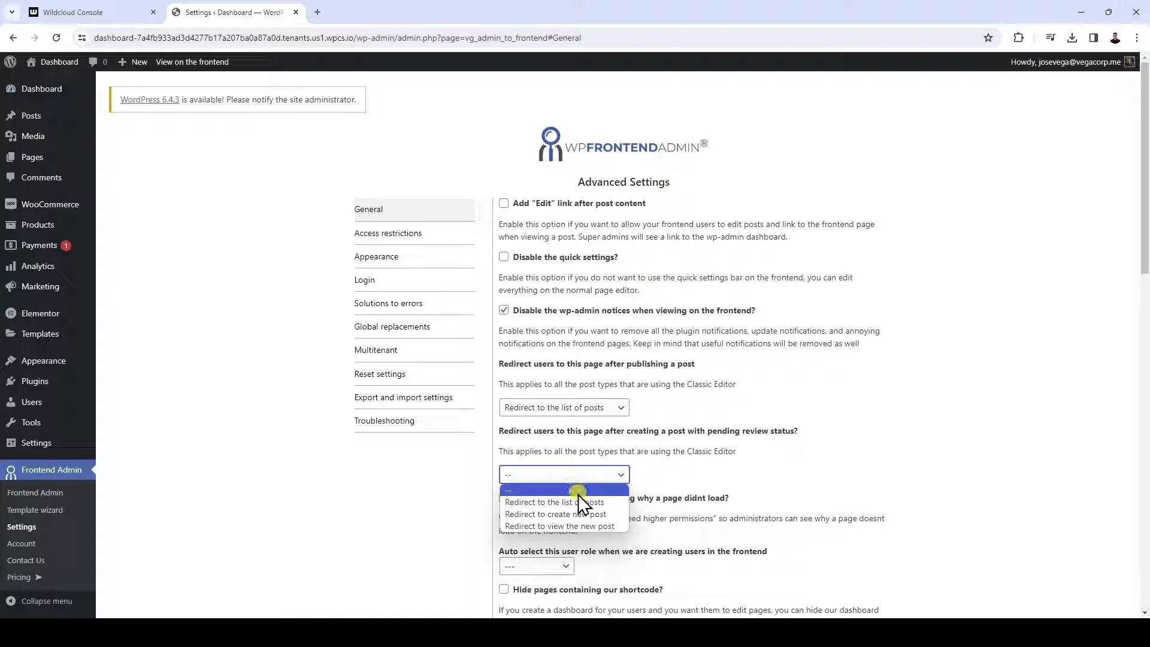
pyautogui.click(578, 502)
# Enable hiding pages containing the plugin's shortcode and hiding WooCommerce pages, and save the general settings
pyautogui.scroll(-3, 612, 464)
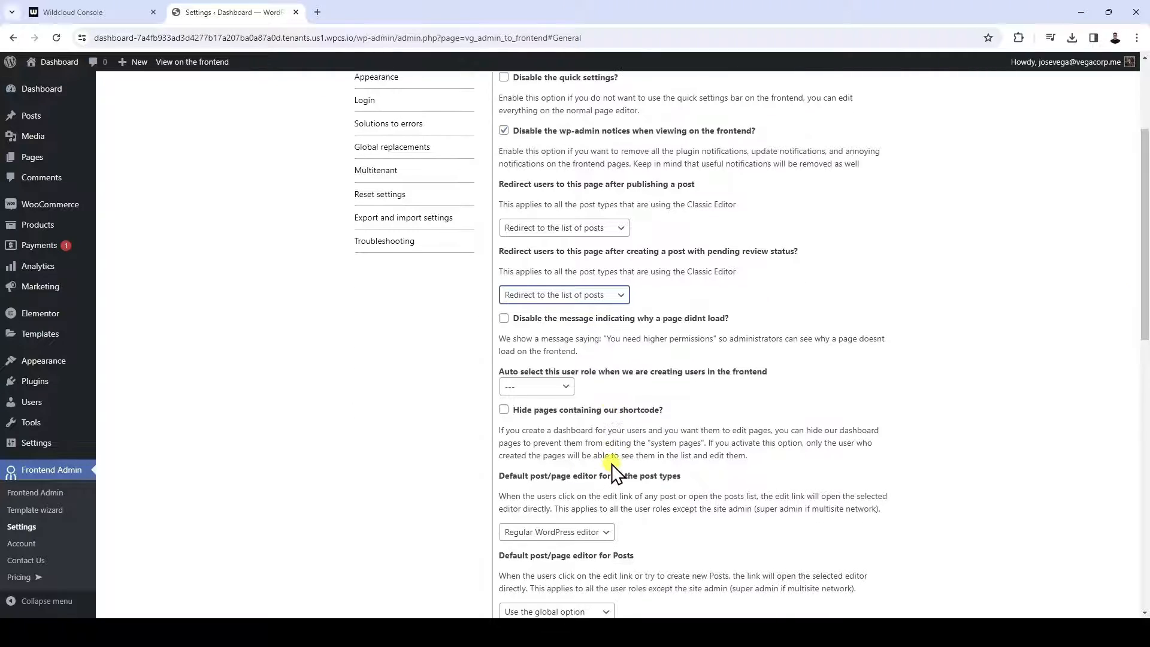
pyautogui.click(503, 411)
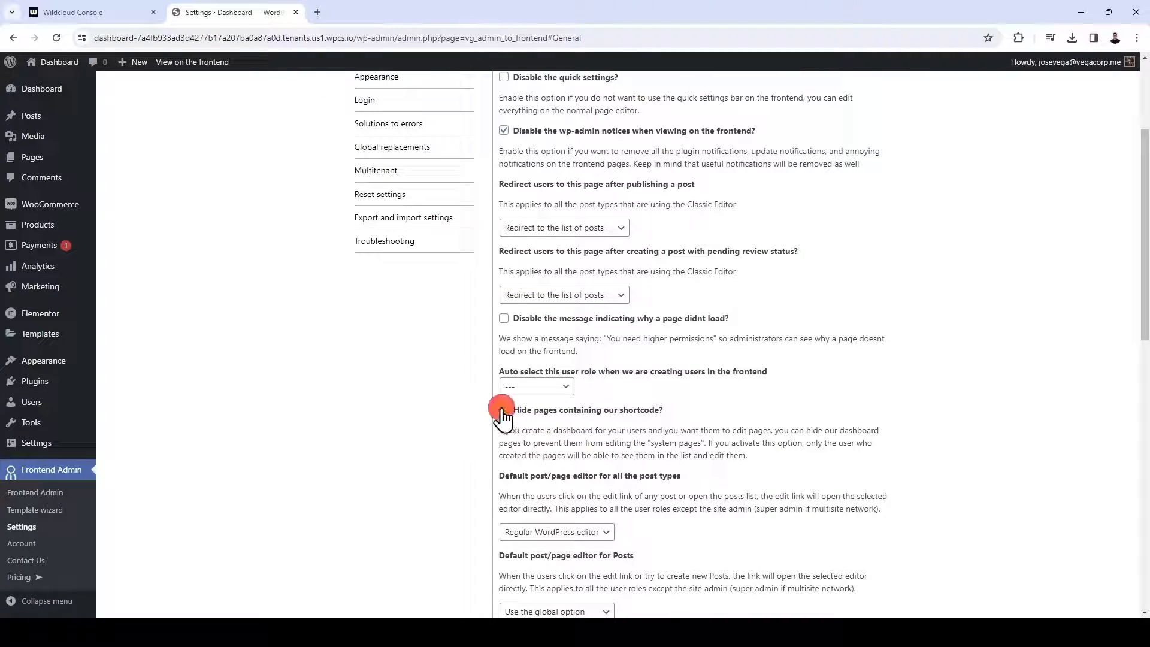
pyautogui.scroll(-8, 558, 437)
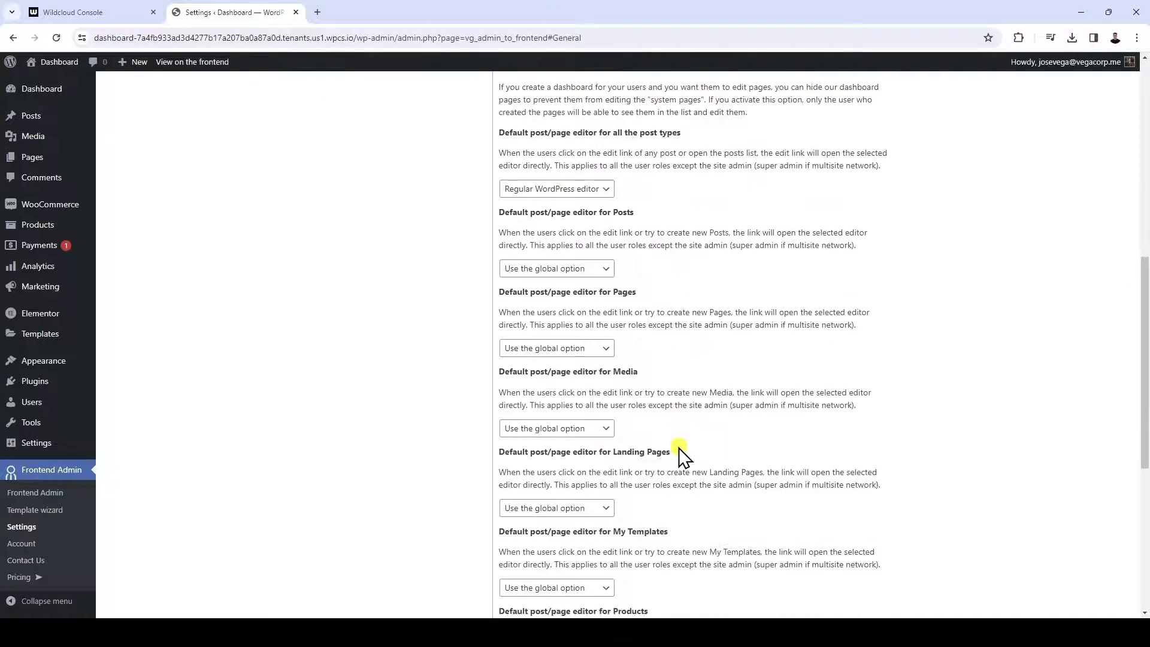
pyautogui.scroll(-4, 679, 447)
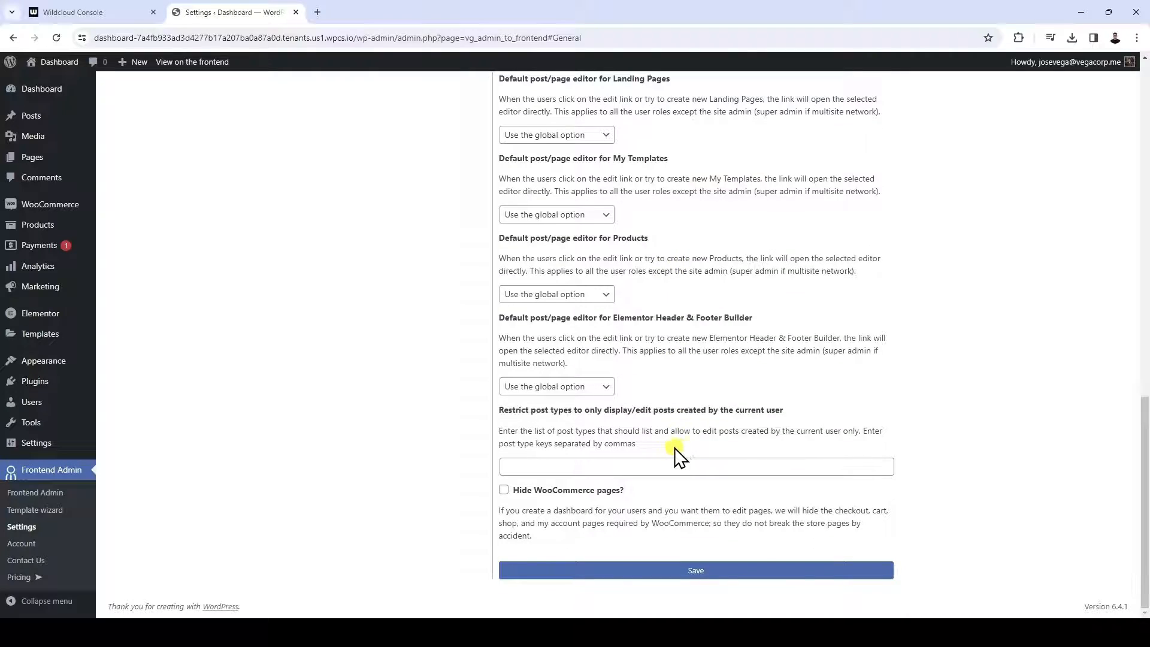
pyautogui.click(504, 490)
pyautogui.click(662, 572)
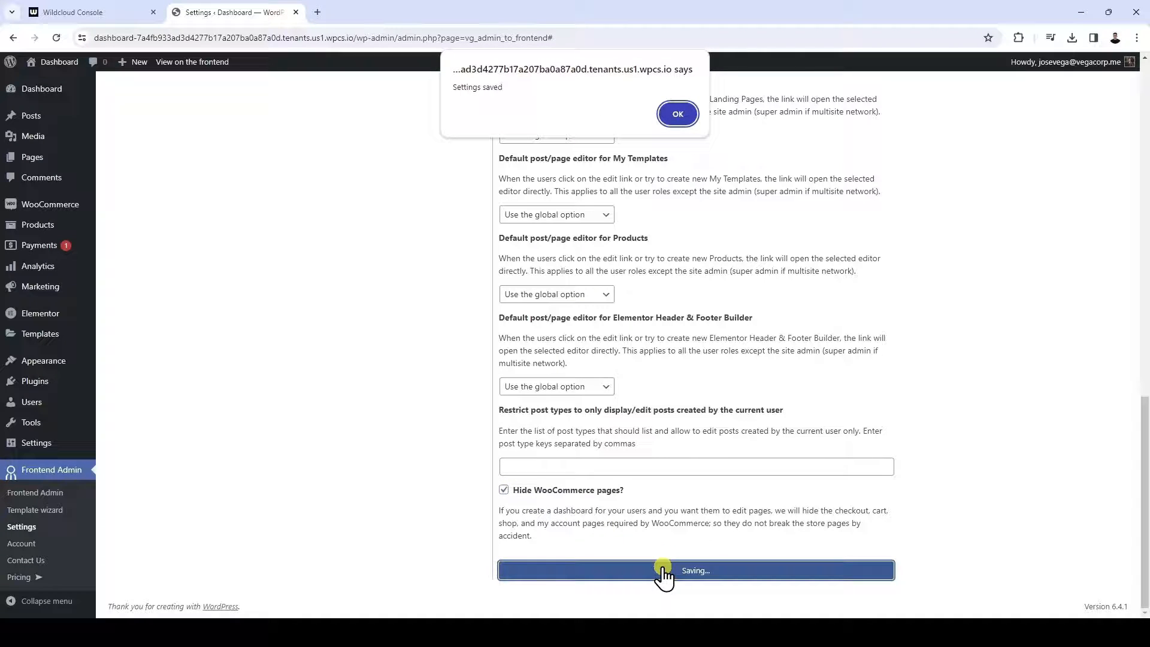
pyautogui.click(677, 114)
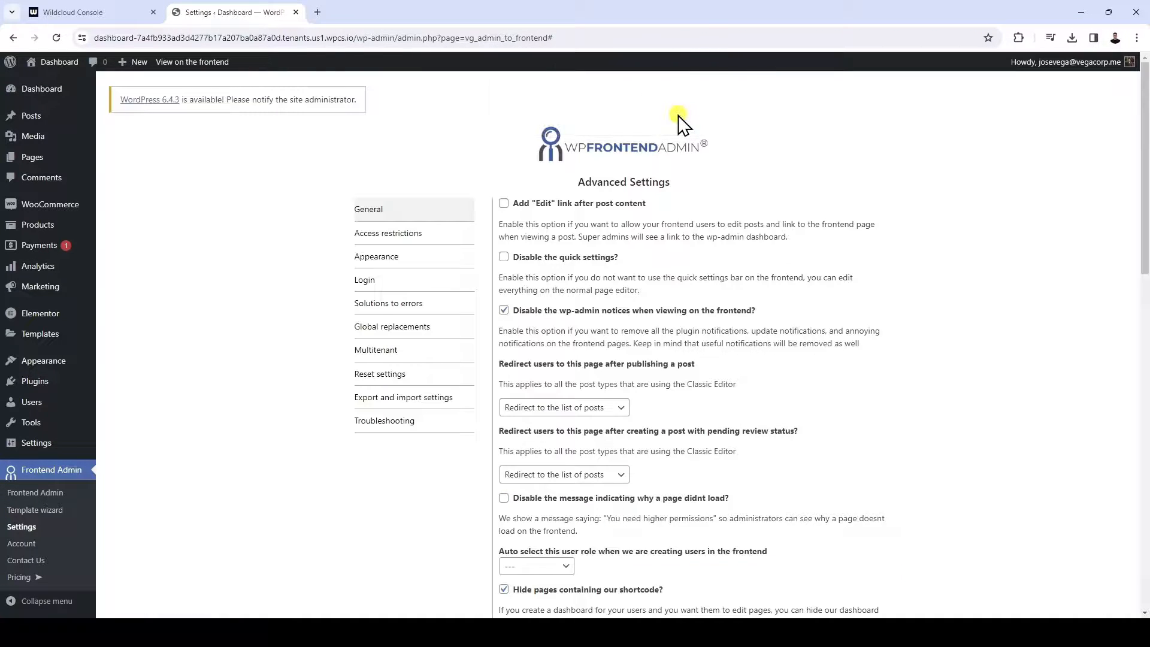
# Allow the pages that currently contain the shortcode in the access restrictions and return to that settings section
pyautogui.click(434, 234)
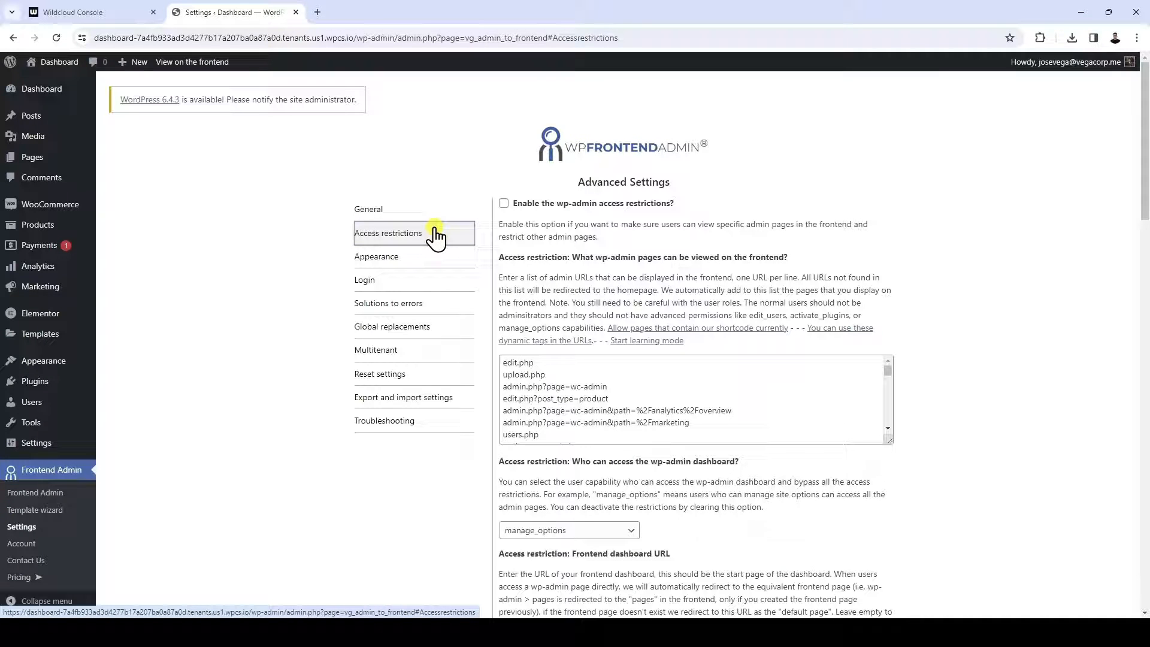
pyautogui.click(753, 330)
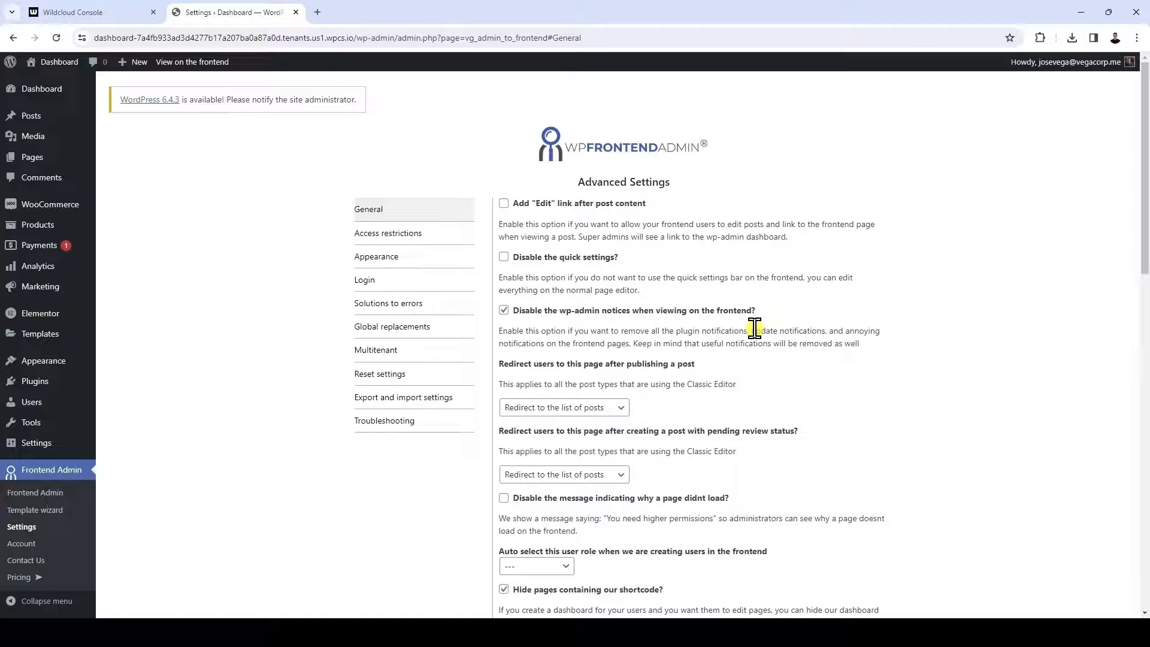
pyautogui.click(432, 234)
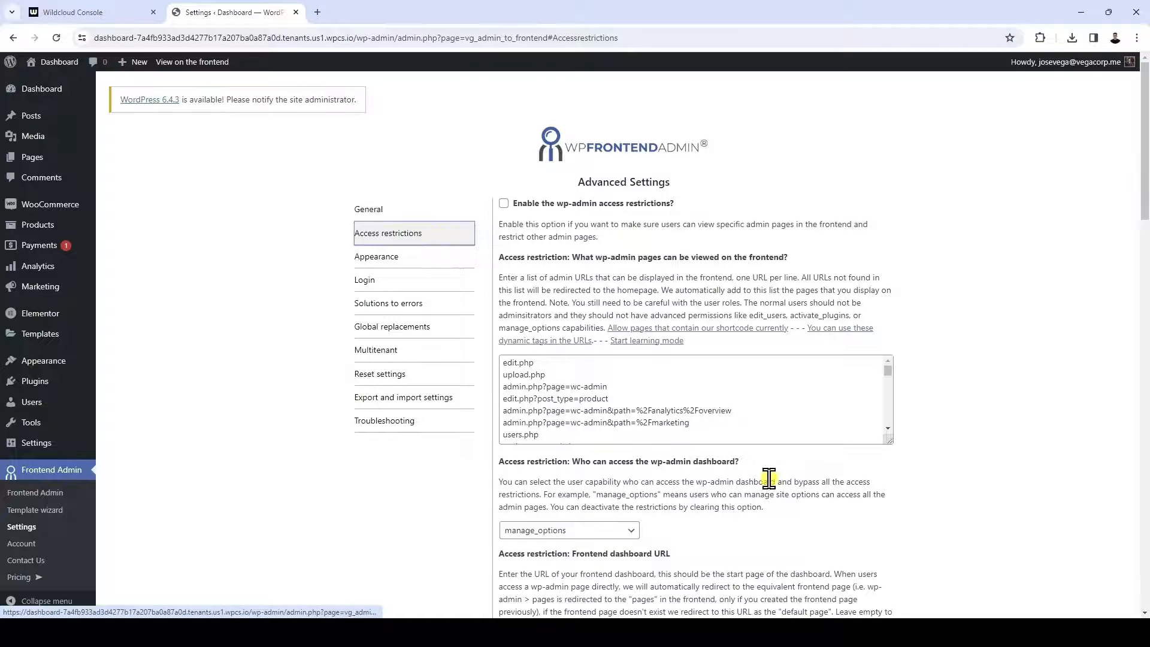
# Set the capability required to access the wp-admin dashboard to install_plugins
pyautogui.scroll(-4, 769, 395)
pyautogui.scroll(-1, 769, 395)
pyautogui.click(623, 232)
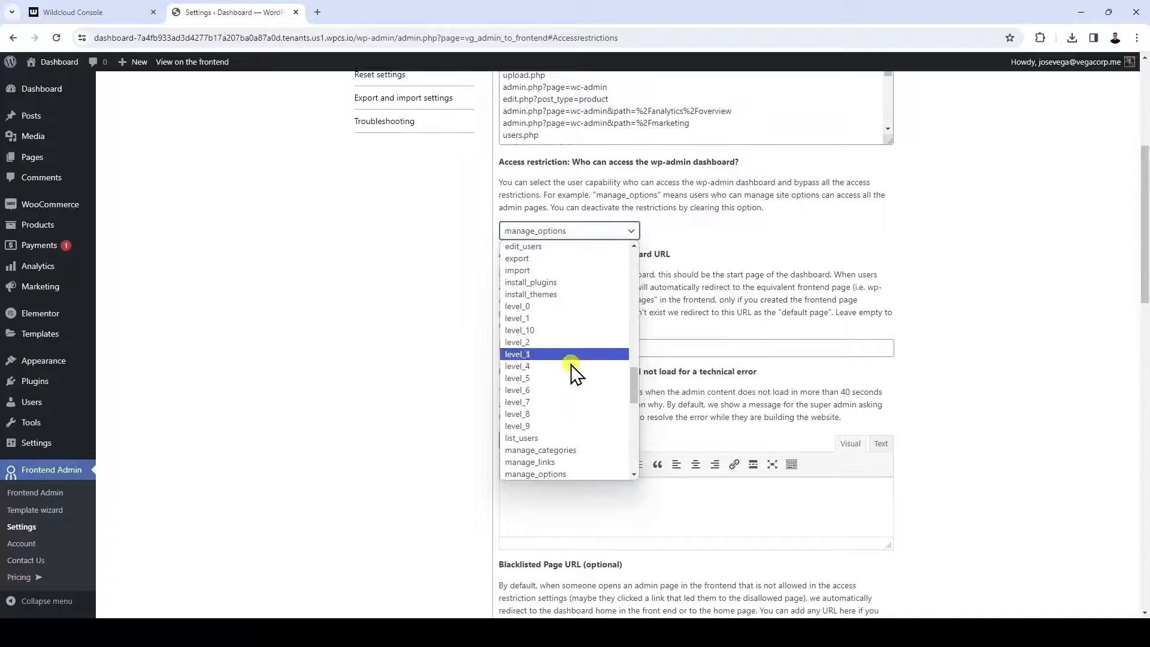
pyautogui.scroll(-4, 572, 383)
pyautogui.scroll(-2, 570, 383)
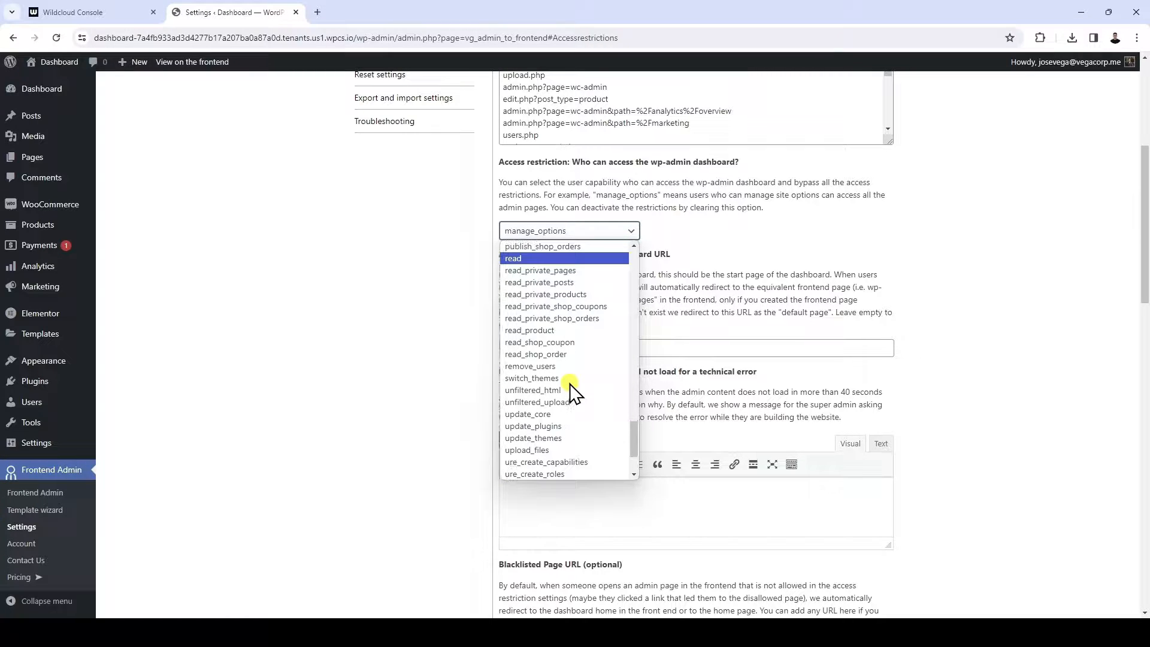
pyautogui.scroll(6, 569, 383)
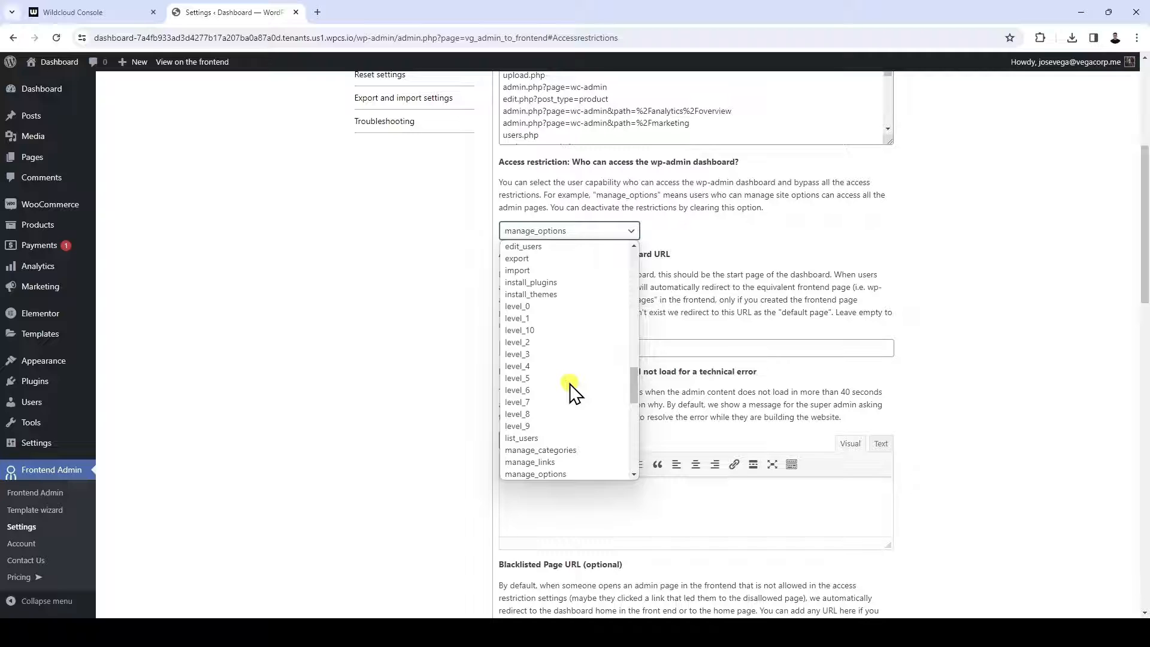
pyautogui.click(579, 283)
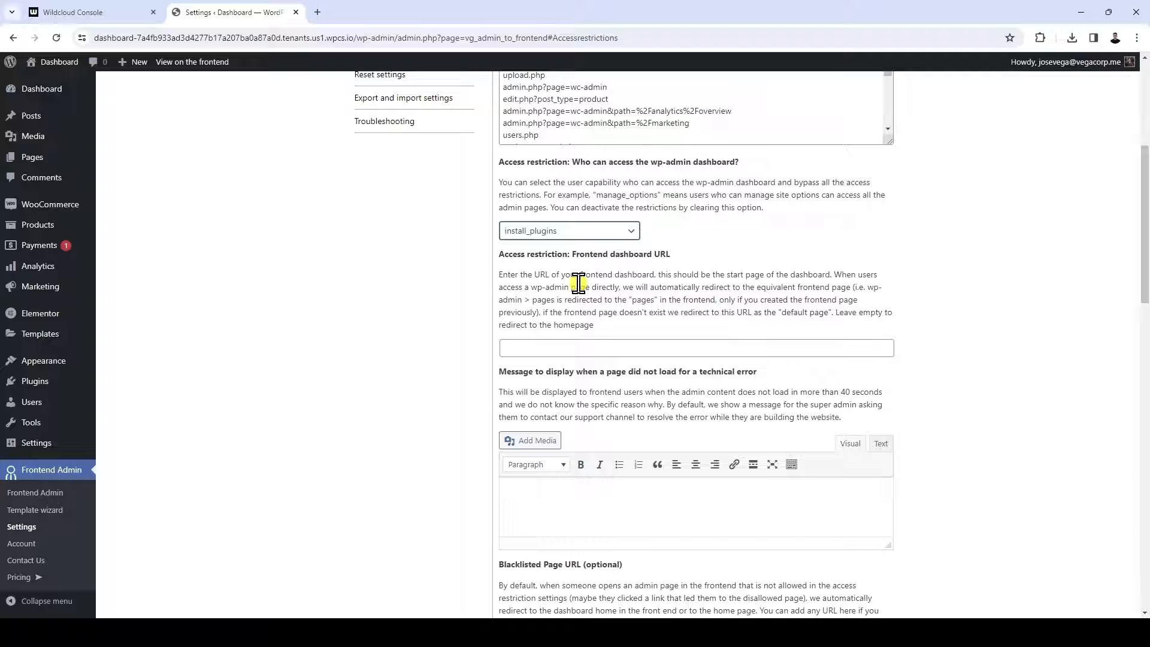
# Copy the live site's homepage address and enter it as the access restriction's Frontend dashboard URL
pyautogui.moveTo(500, 257); pyautogui.dragTo(745, 263)
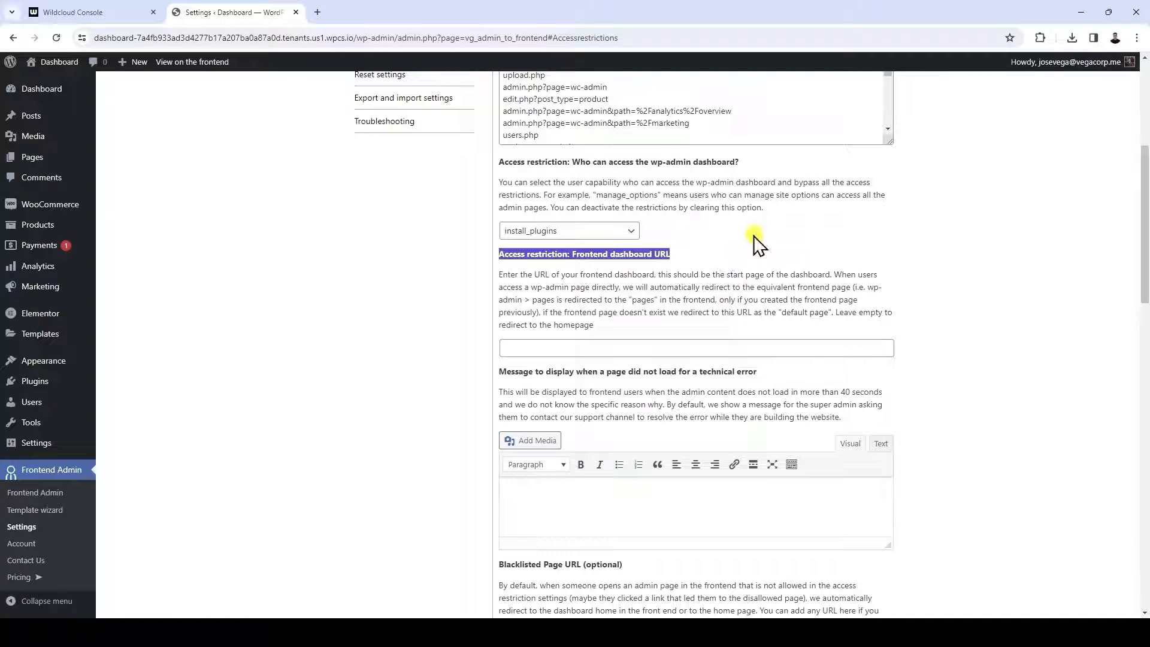
pyautogui.click(758, 242)
pyautogui.moveTo(60, 65)
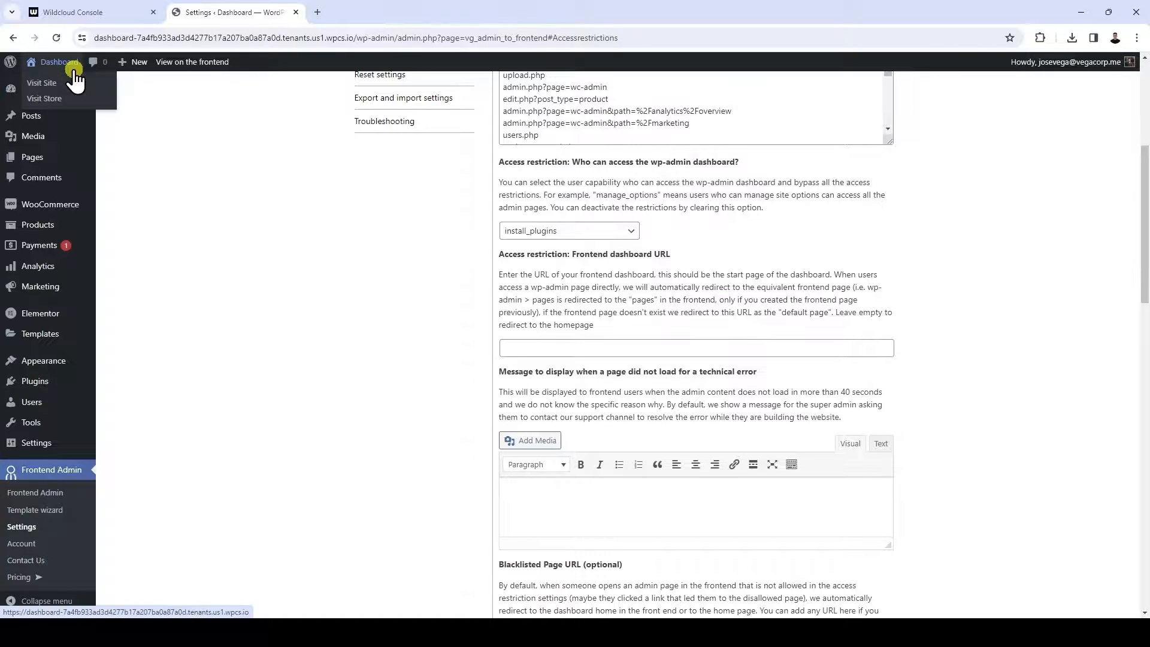
pyautogui.rightClick(83, 91)
pyautogui.click(98, 99)
pyautogui.click(375, 12)
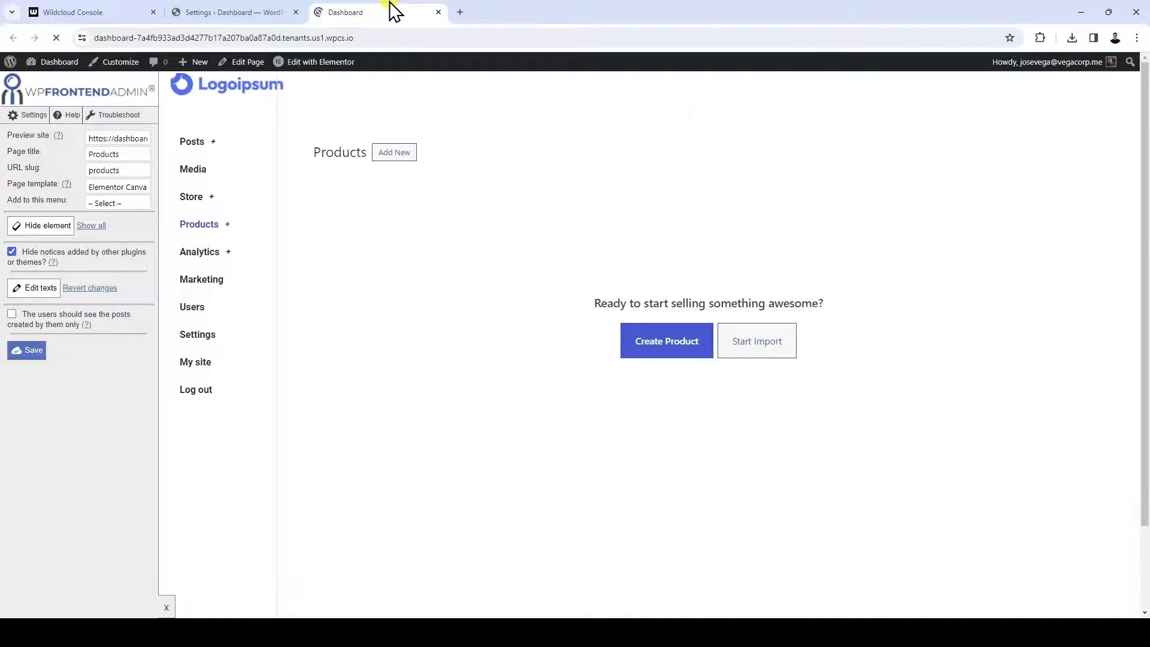
pyautogui.click(406, 38)
pyautogui.hotkey('ctrl', 'c')
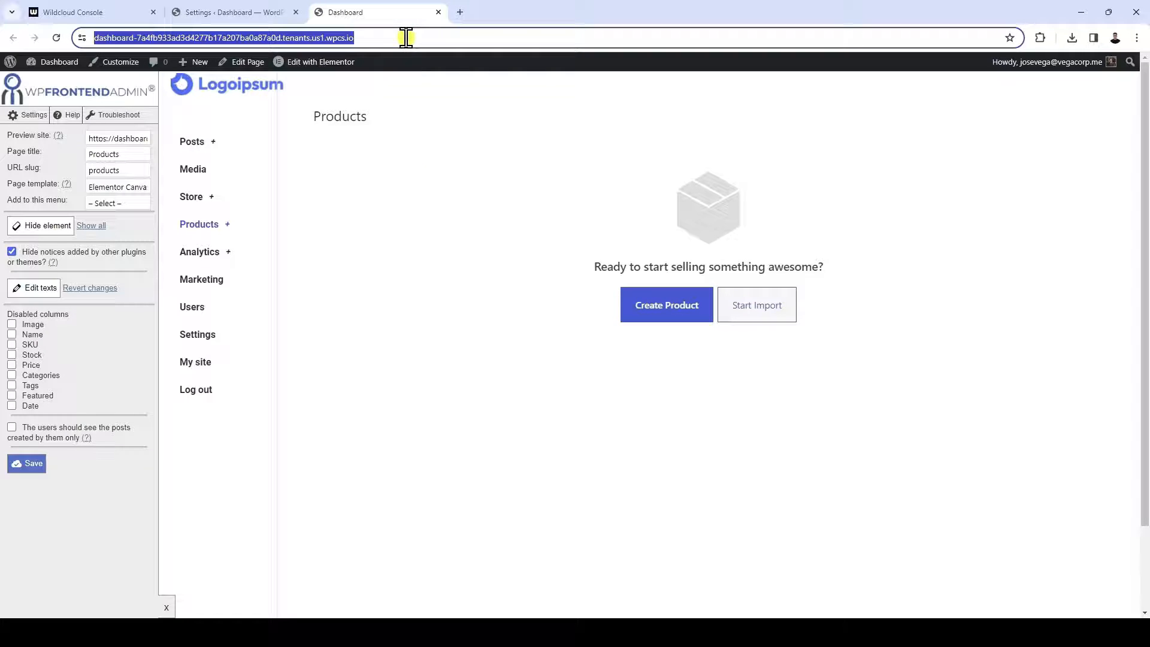
pyautogui.click(439, 13)
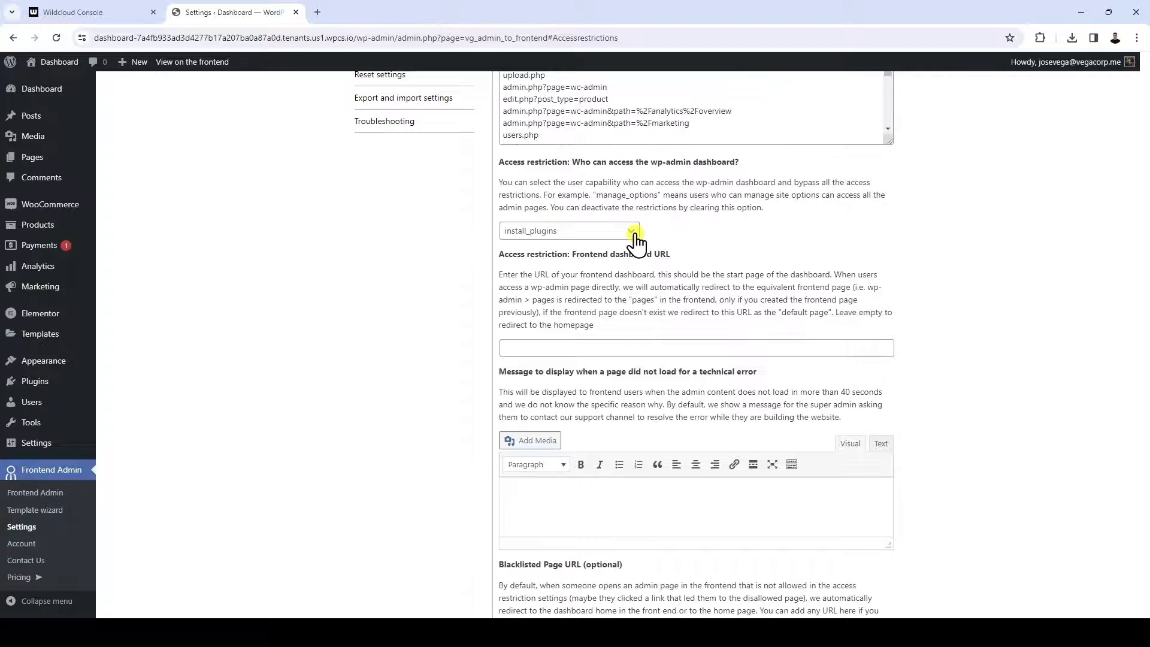
pyautogui.click(649, 342)
pyautogui.hotkey('ctrl', 'v')
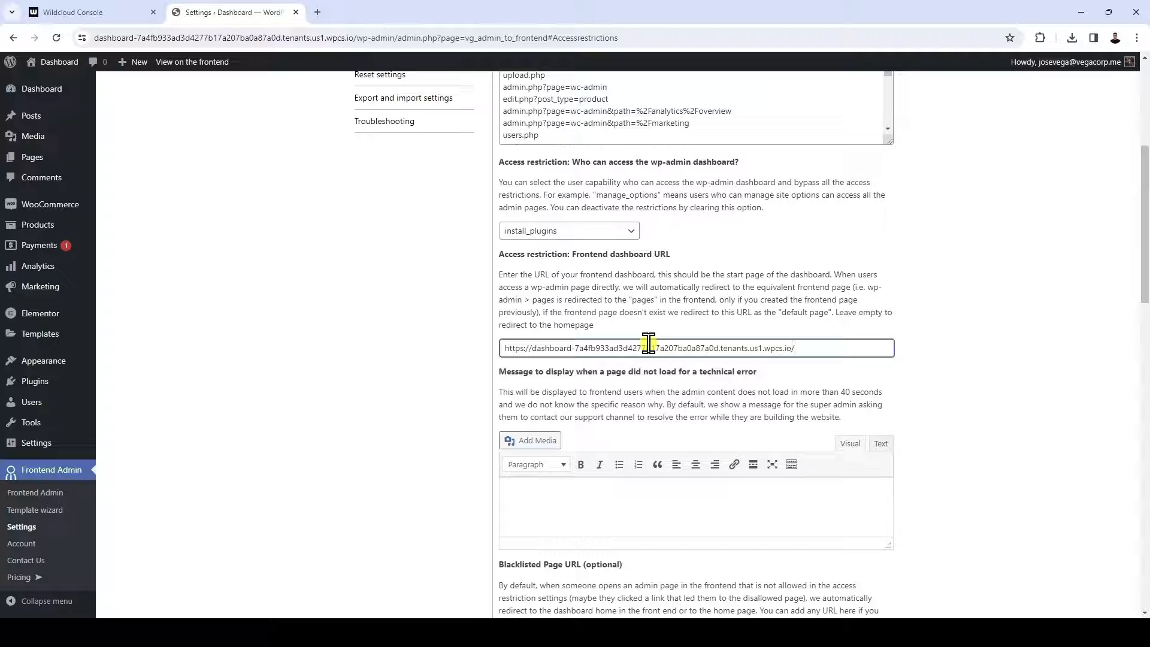
# Set the user roles that will use the frontend dashboard to "shop_manager, administrator"
pyautogui.scroll(-8, 648, 344)
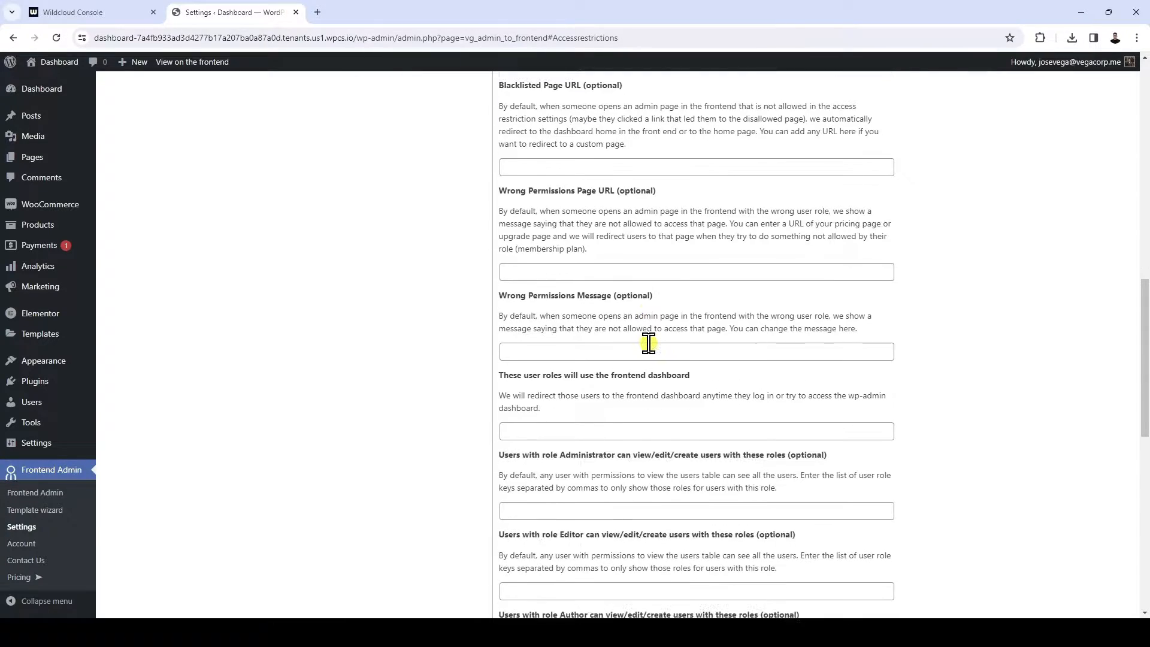
pyautogui.scroll(-1, 649, 343)
pyautogui.click(634, 369)
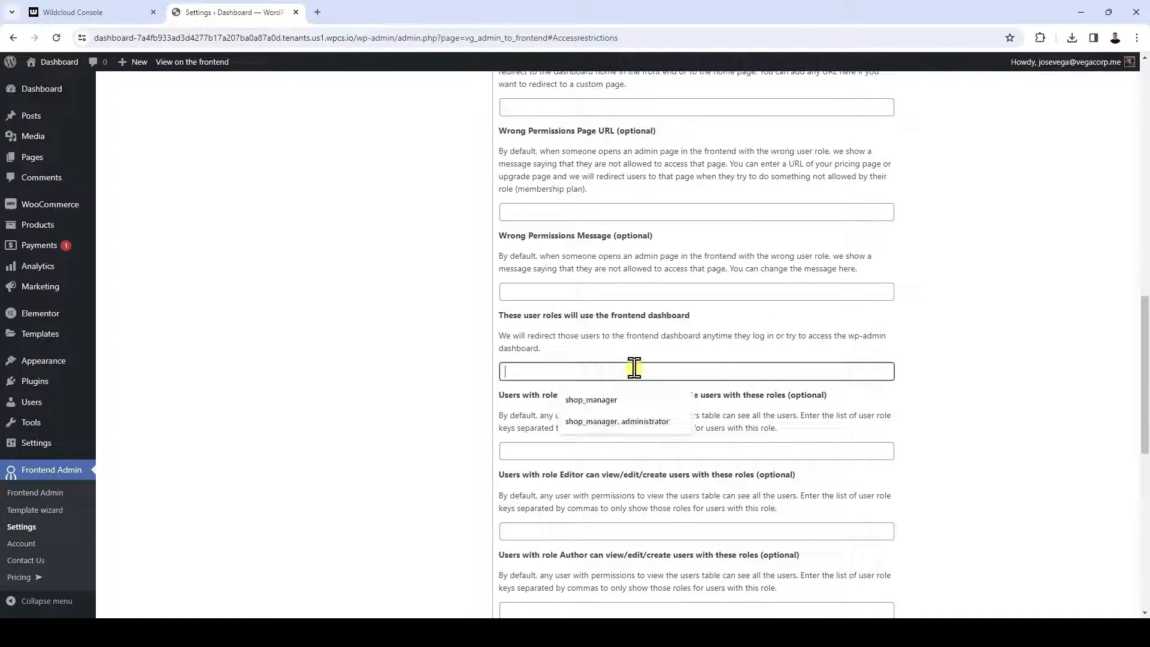
pyautogui.write('shop_manager')
pyautogui.write(', administrator')
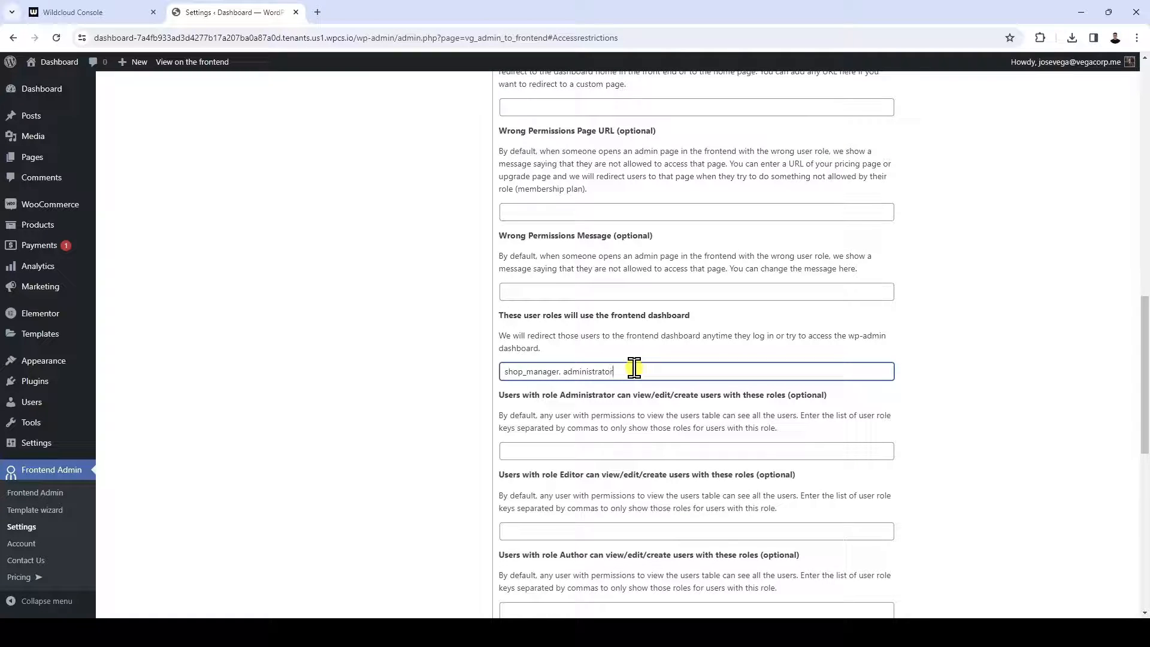
# Enable hiding pages when a required plugin or theme is deactivated, and save the access restriction settings
pyautogui.scroll(-10, 634, 368)
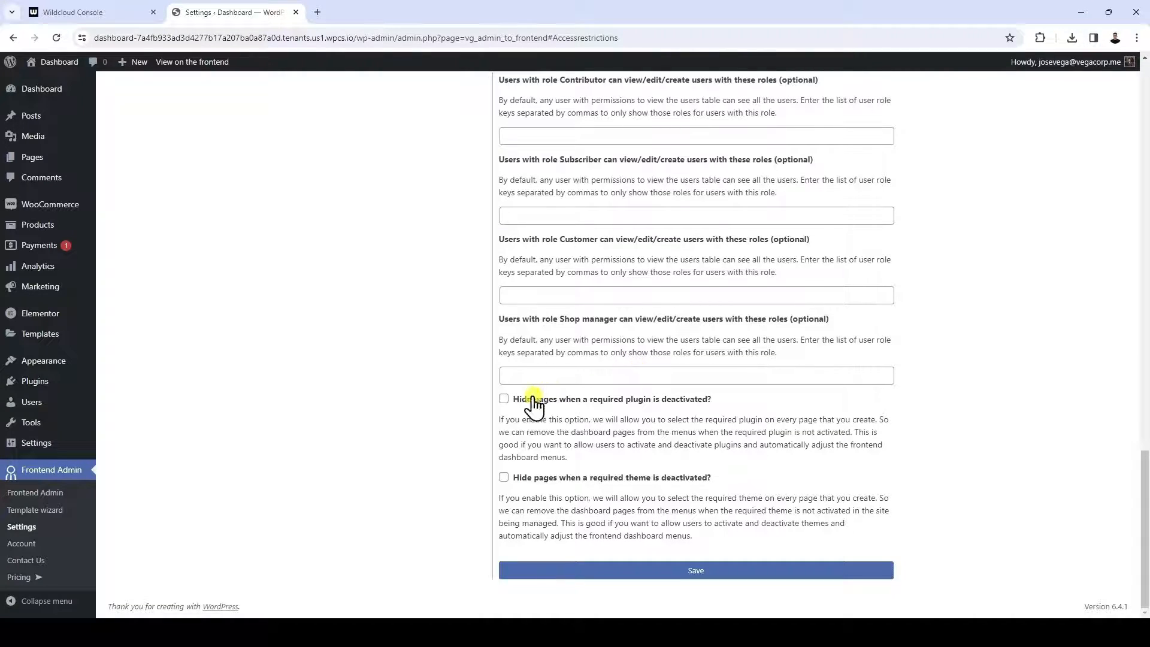
pyautogui.click(503, 399)
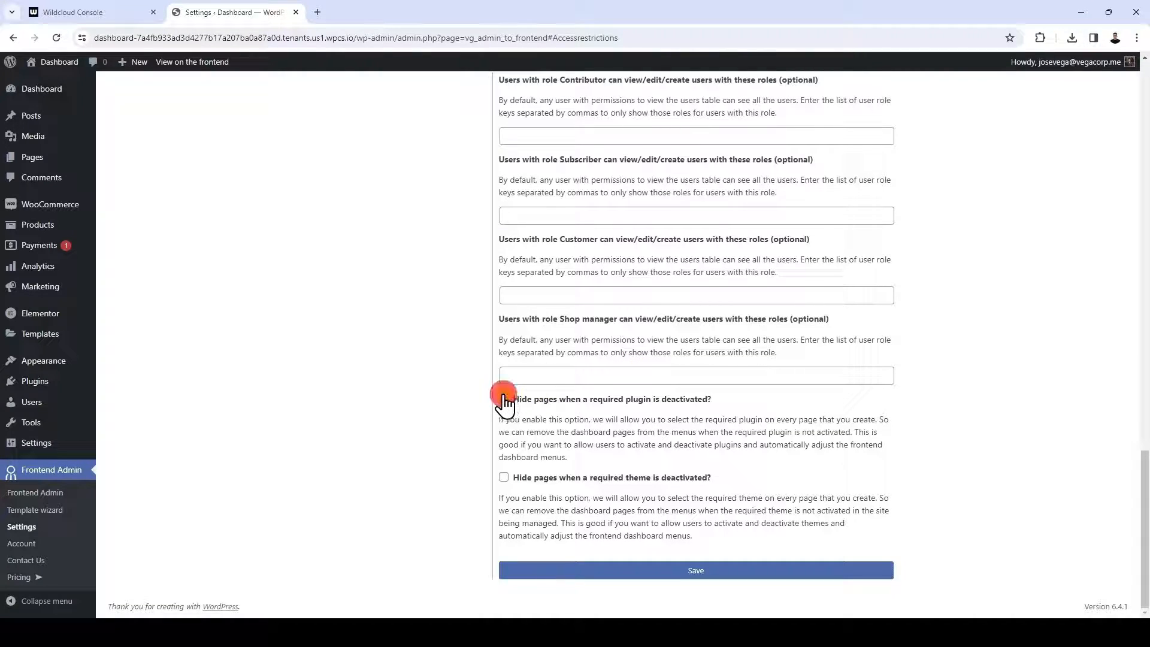
pyautogui.click(504, 478)
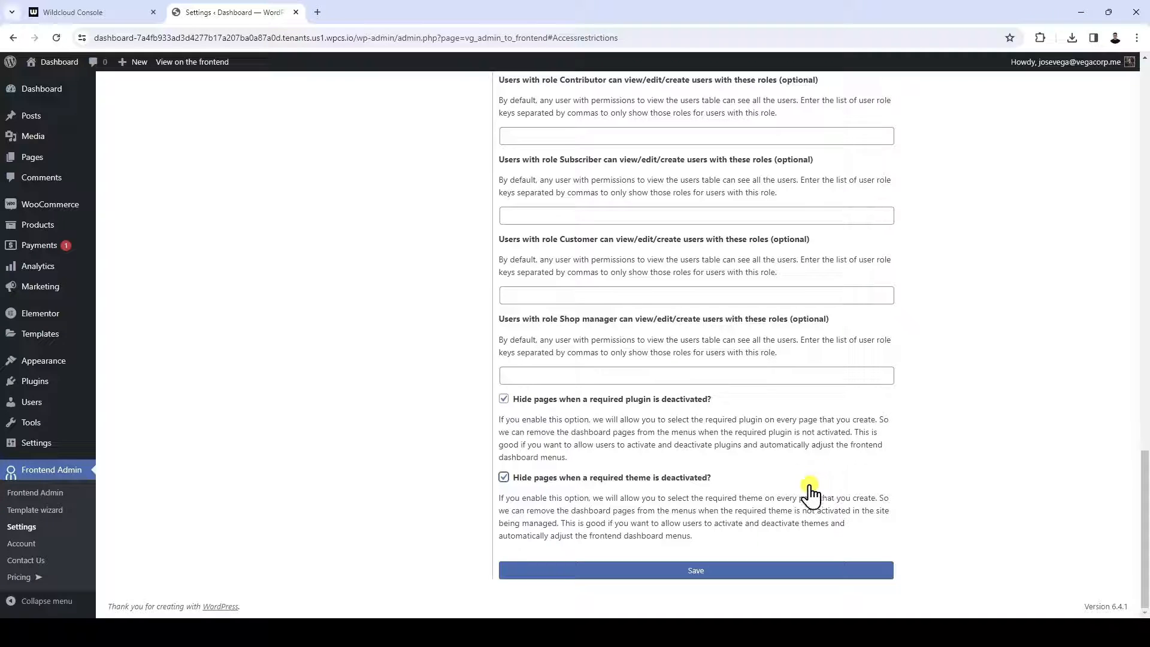
pyautogui.click(709, 569)
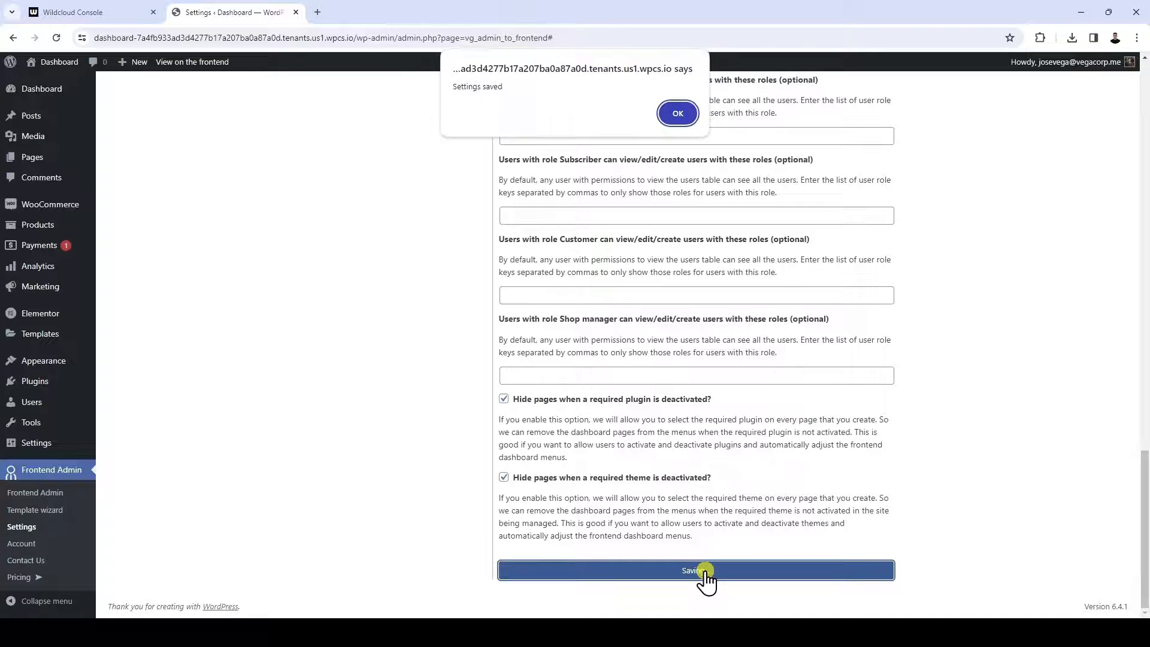
pyautogui.click(675, 115)
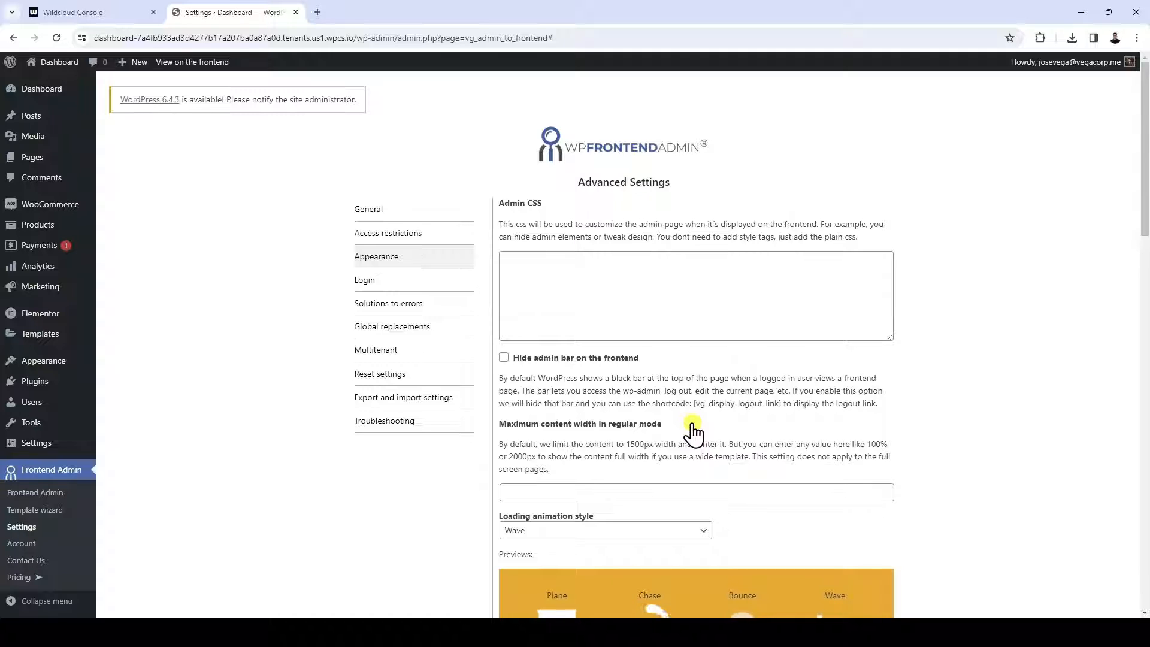
# Download the WP Frontend Admin configuration file from the dashboard site's multitenant settings
pyautogui.click(423, 355)
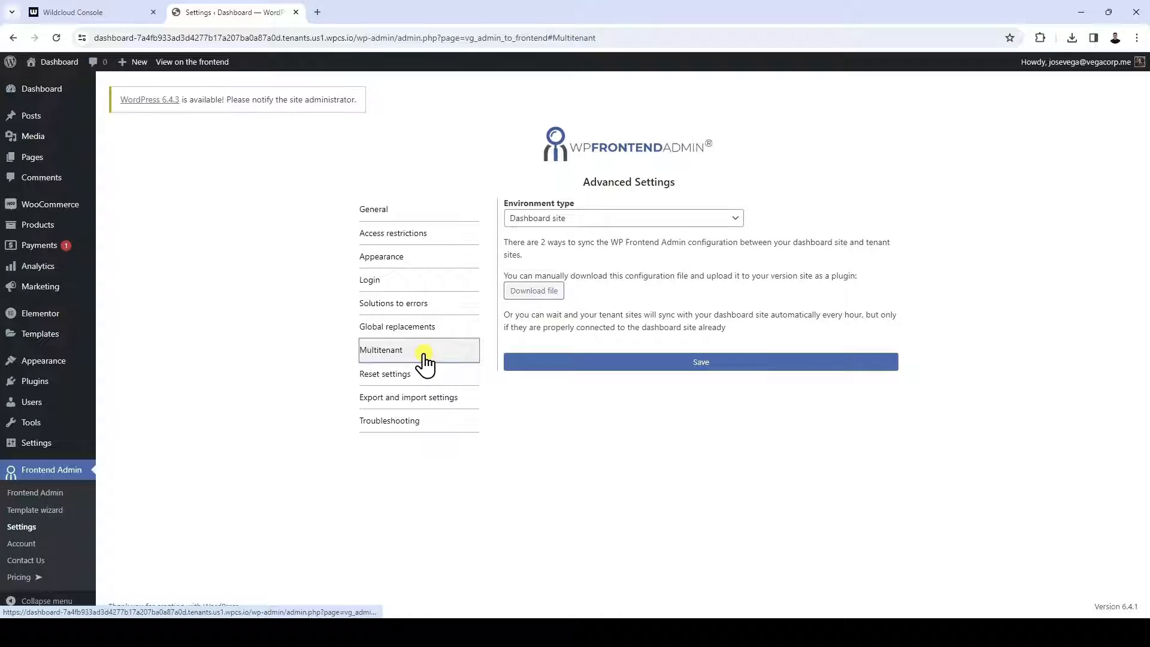
pyautogui.click(533, 293)
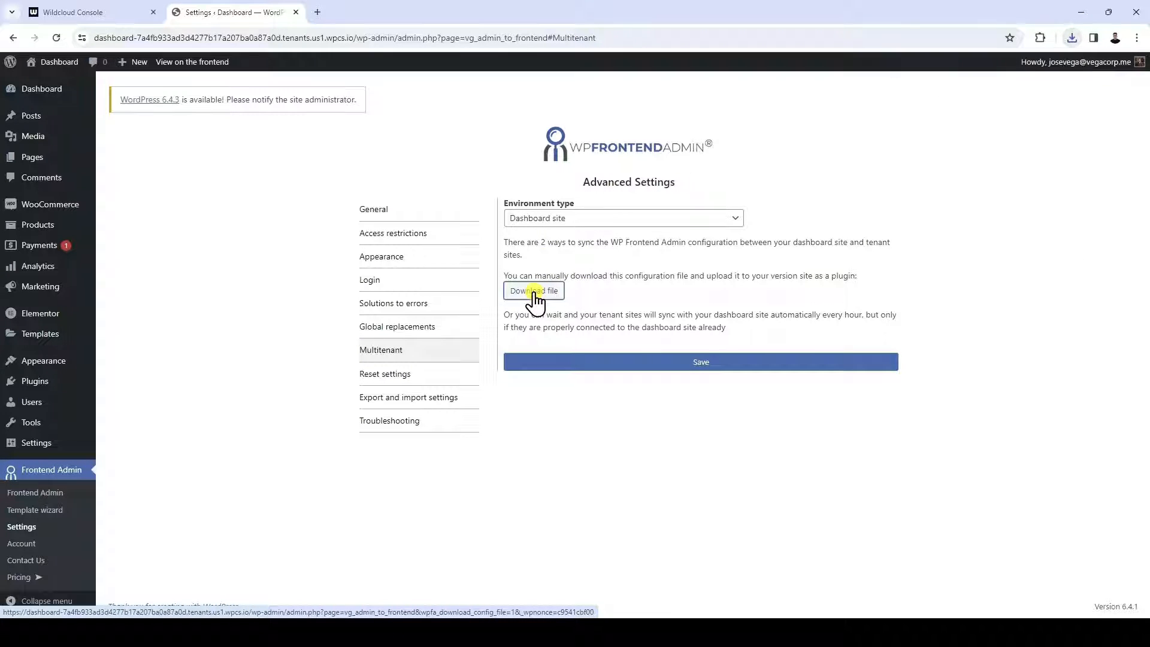
# Switch to the Wildcloud console and open the v1.0 snapshot editor of the "Ecommerce app - Codebase" application
pyautogui.click(112, 12)
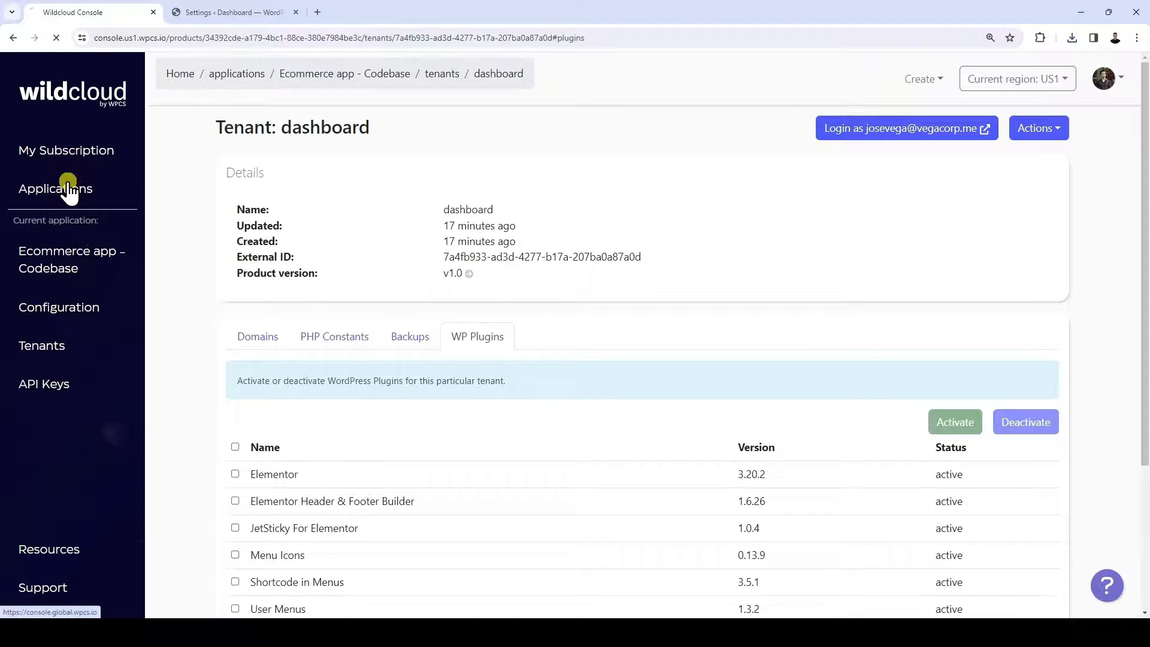
pyautogui.click(37, 189)
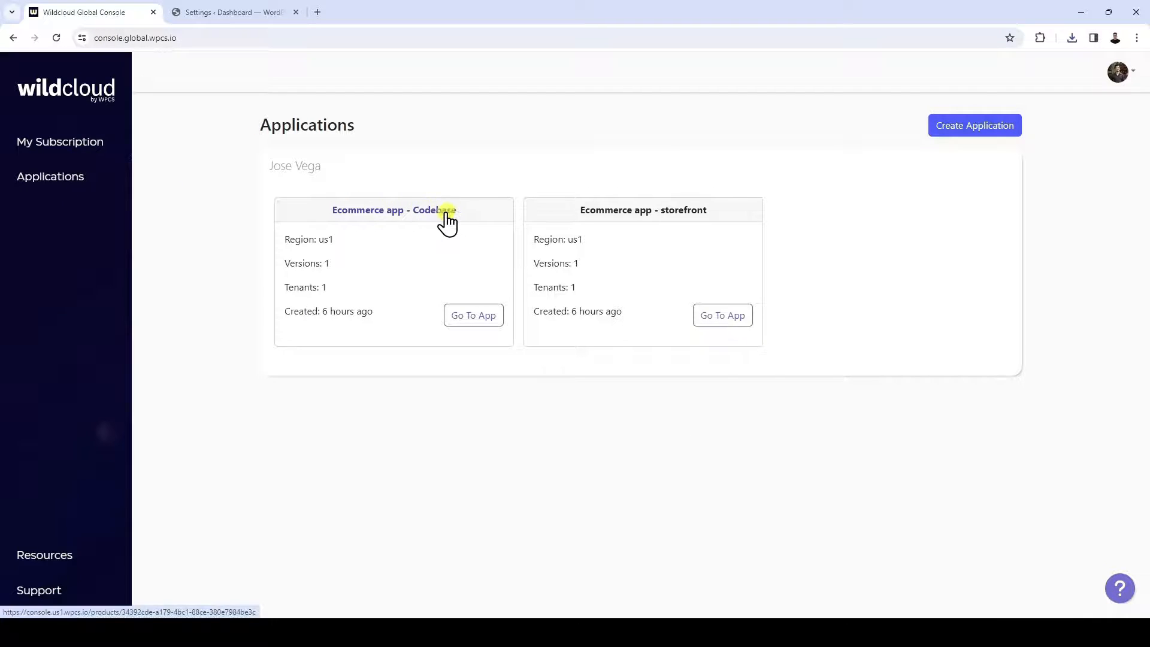
pyautogui.click(477, 318)
pyautogui.scroll(-2, 473, 335)
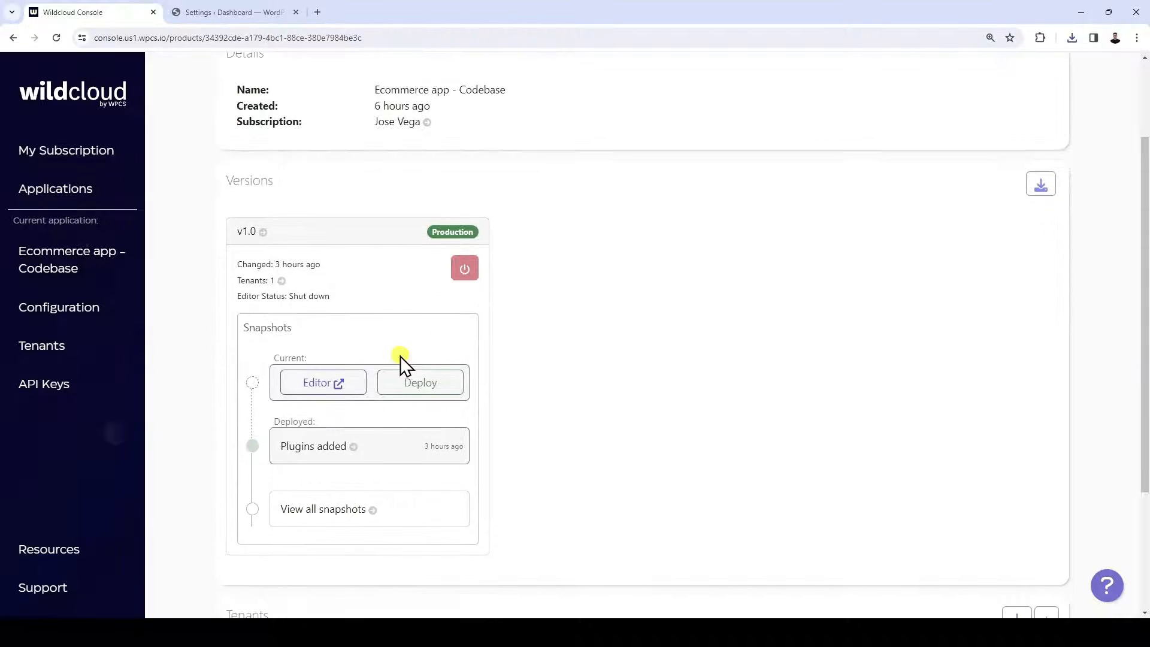
pyautogui.click(313, 385)
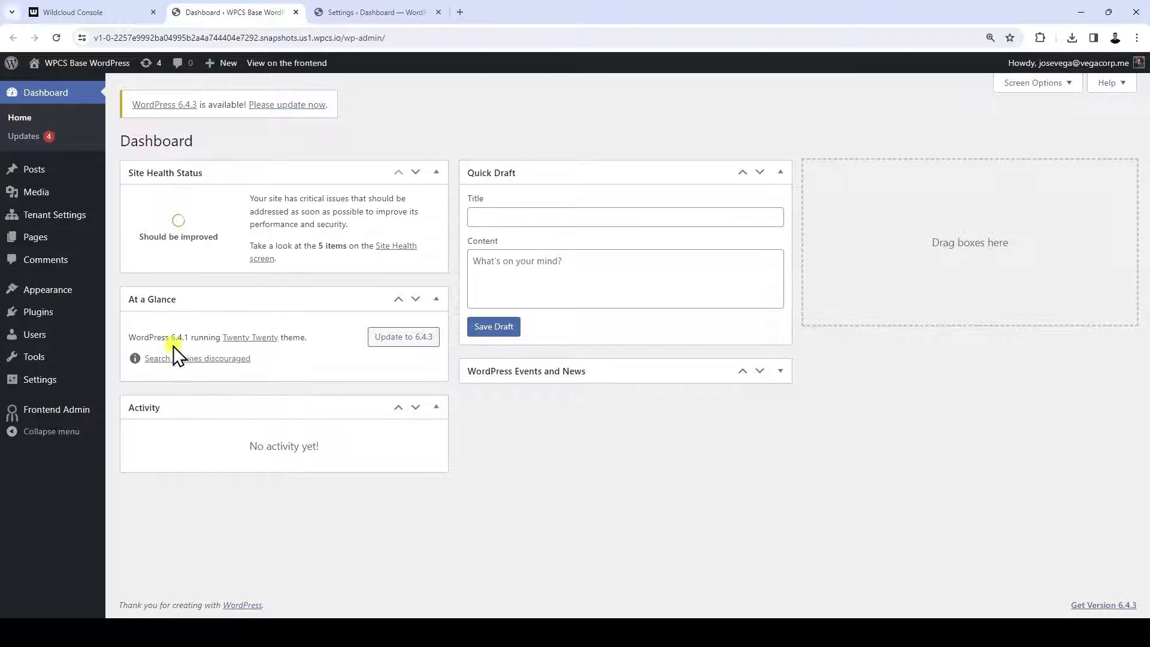
# Upload the downloaded wp-frontend-admin-configuration.zip as a new plugin in the snapshot editor site and install it
pyautogui.click(67, 319)
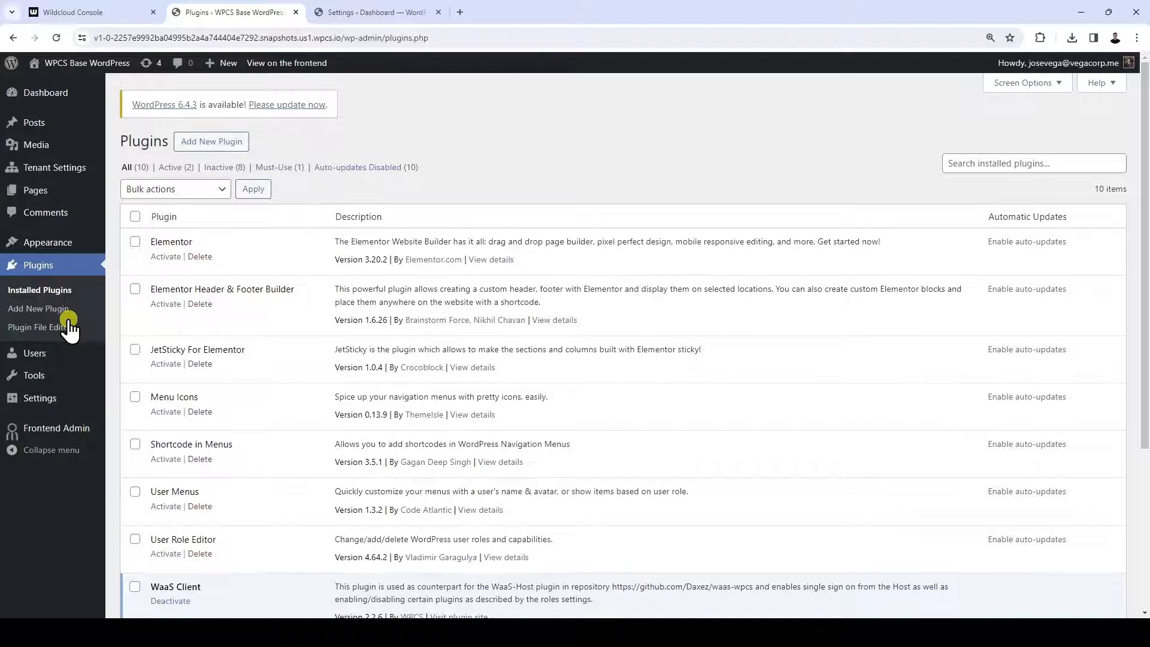
pyautogui.click(214, 143)
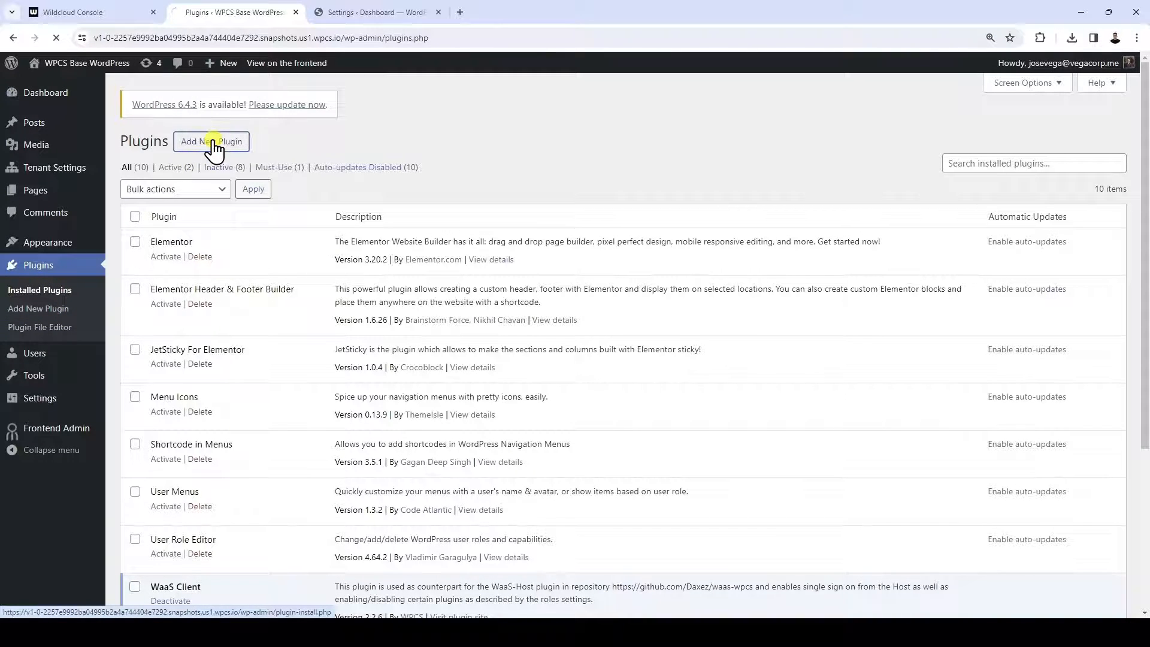
pyautogui.click(213, 144)
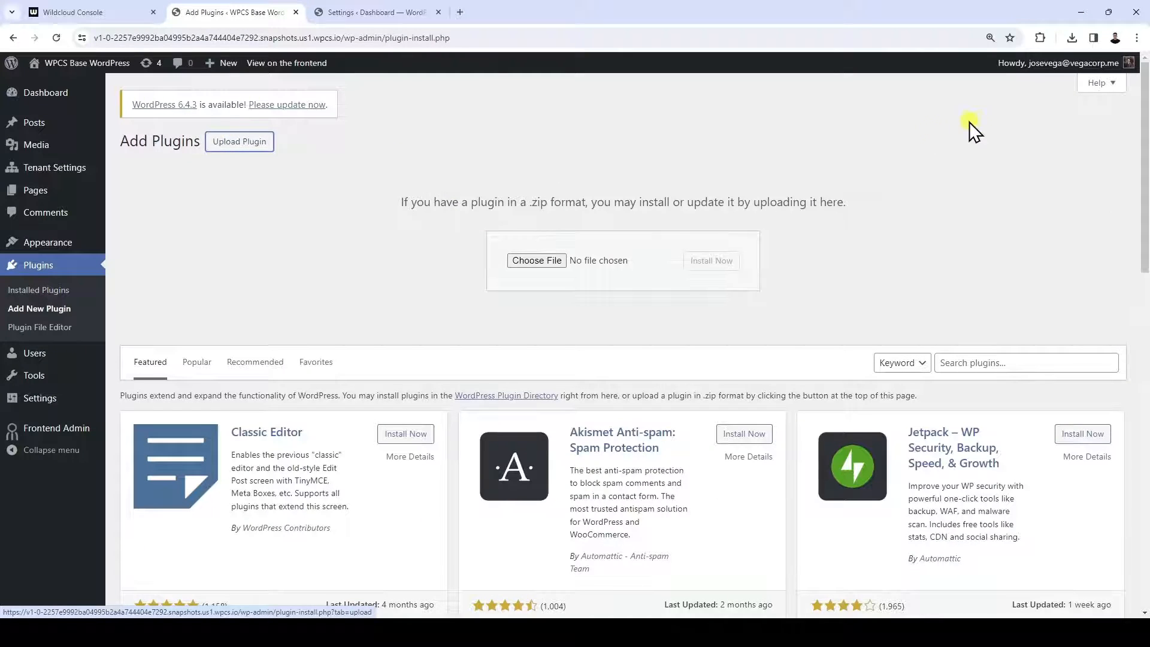
pyautogui.click(1067, 41)
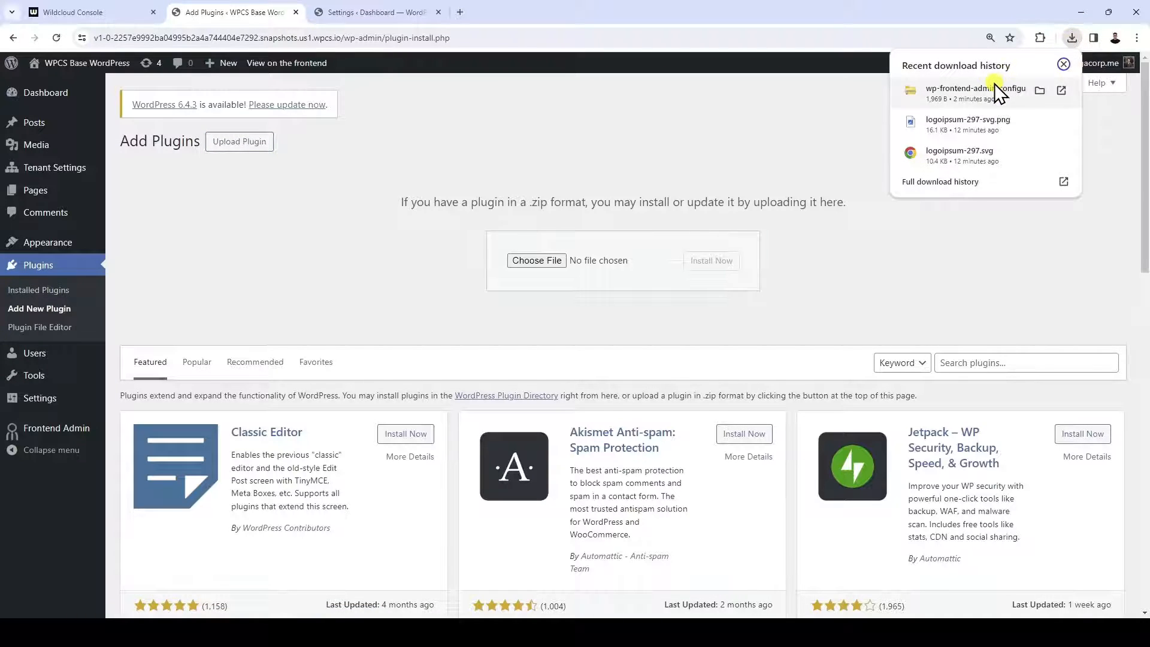
pyautogui.moveTo(994, 88); pyautogui.dragTo(556, 261)
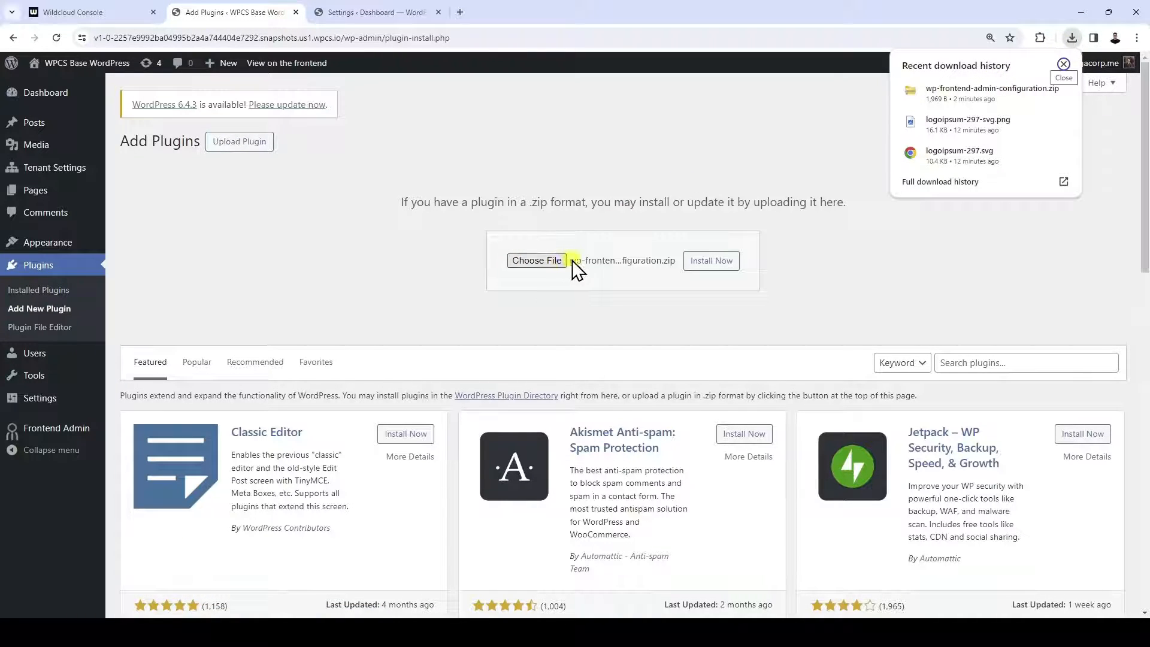
pyautogui.click(706, 259)
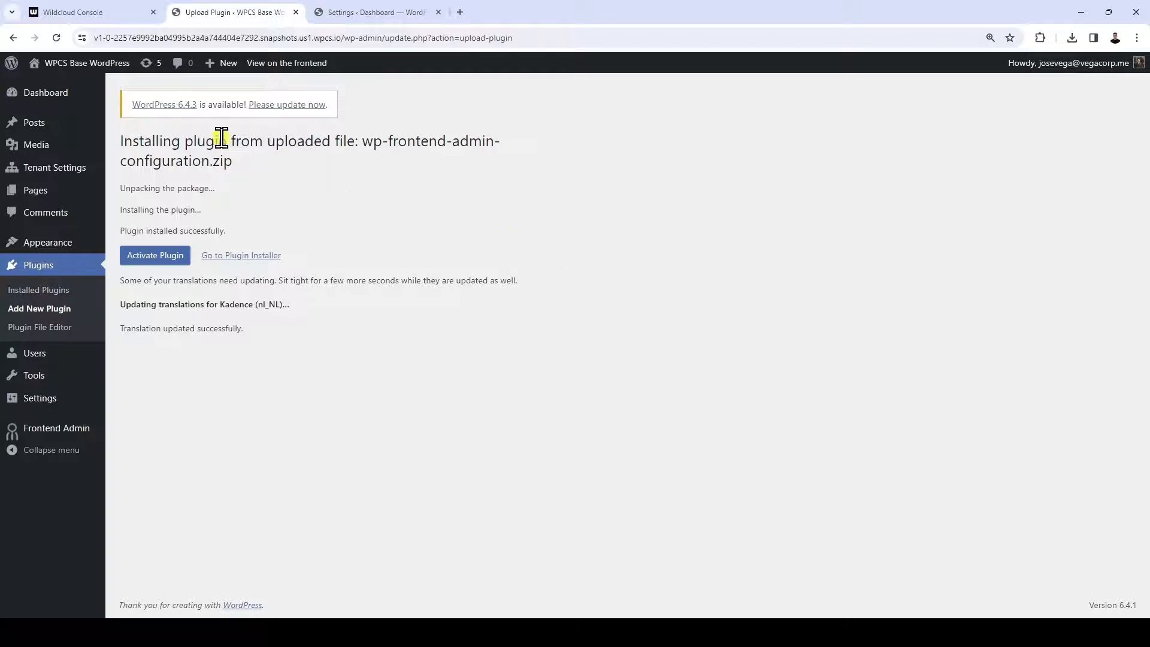
# Update all outdated themes (Twenty Nineteen, Twenty Twenty and Twenty Twenty-One) and recheck the WordPress updates page
pyautogui.click(139, 114)
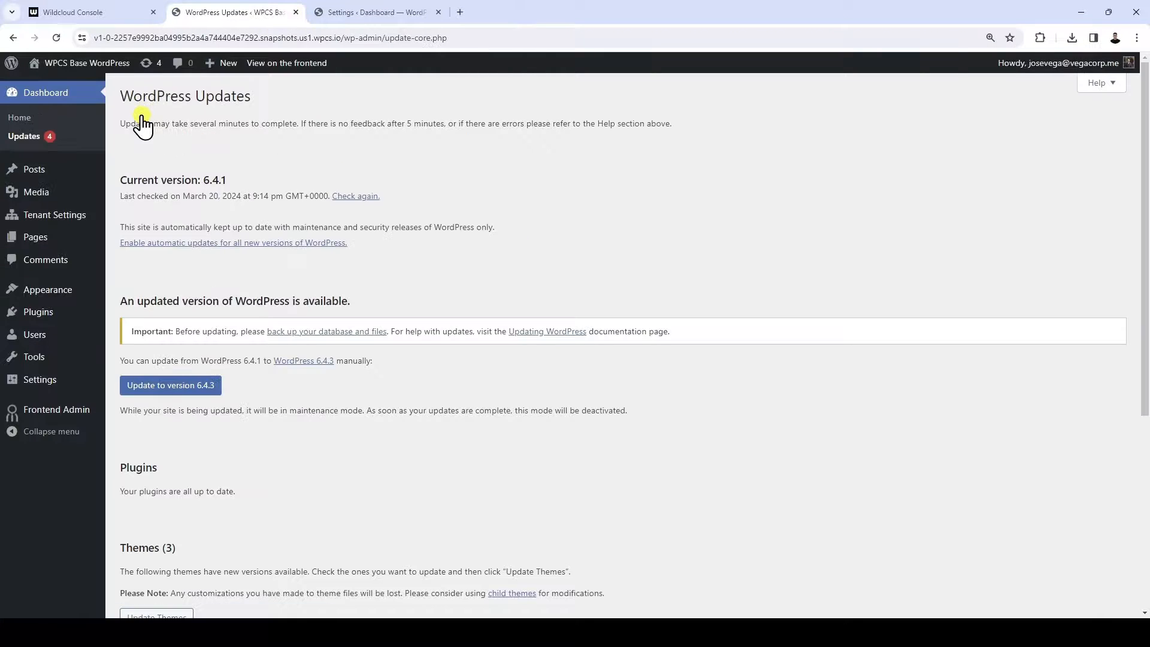
pyautogui.scroll(-5, 397, 369)
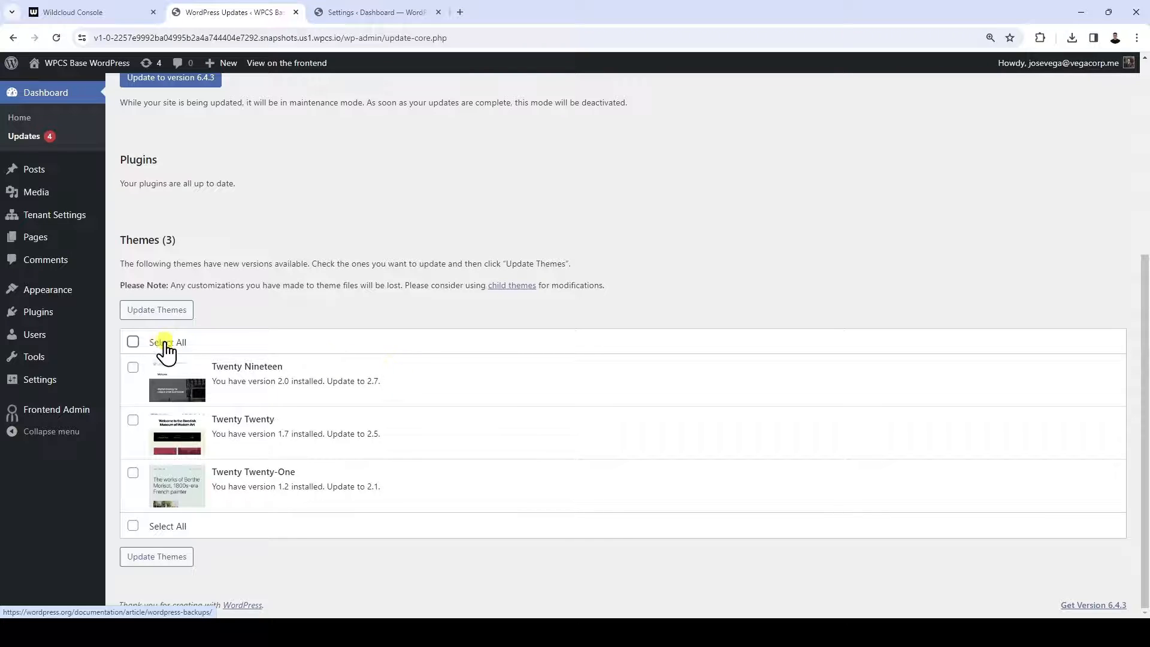
pyautogui.click(133, 342)
pyautogui.click(168, 310)
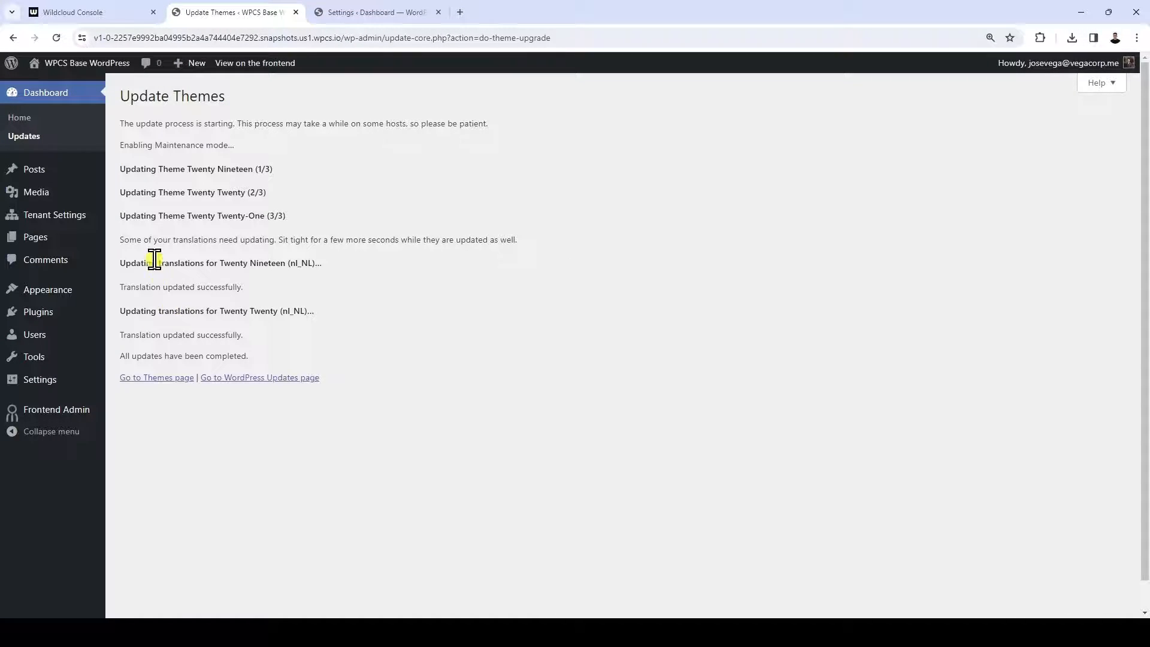
pyautogui.click(37, 141)
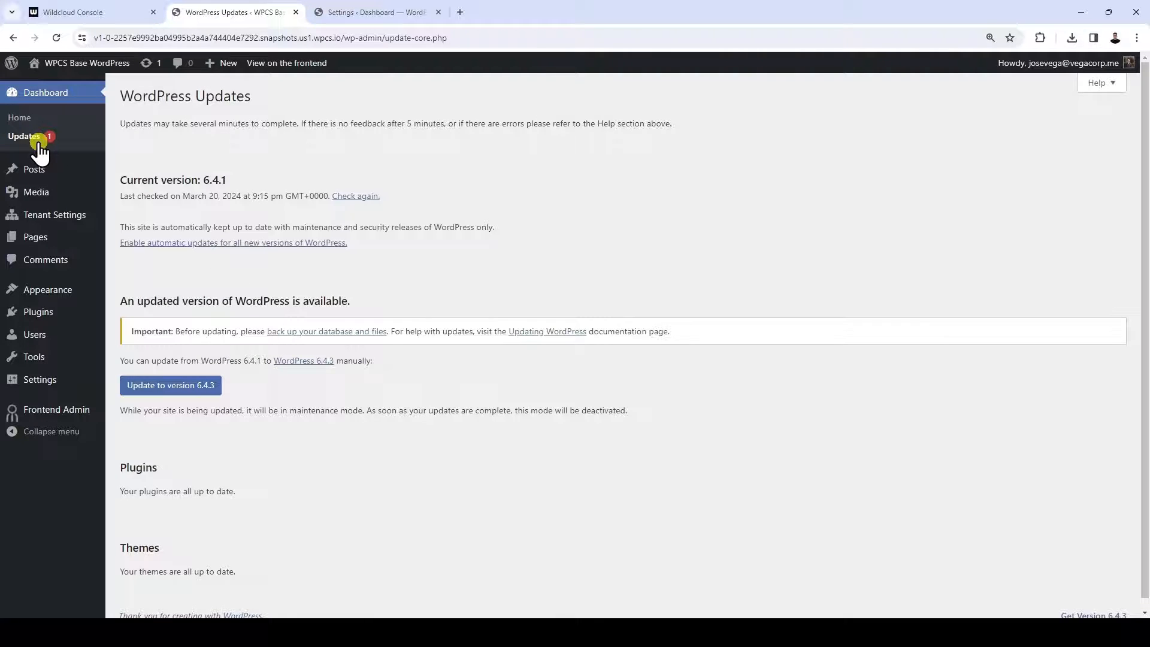
# In the Wildcloud console, deploy a v1.0 snapshot named "WPFA SETTINGS" with the comment "-WPFA Settings file added"
pyautogui.click(91, 12)
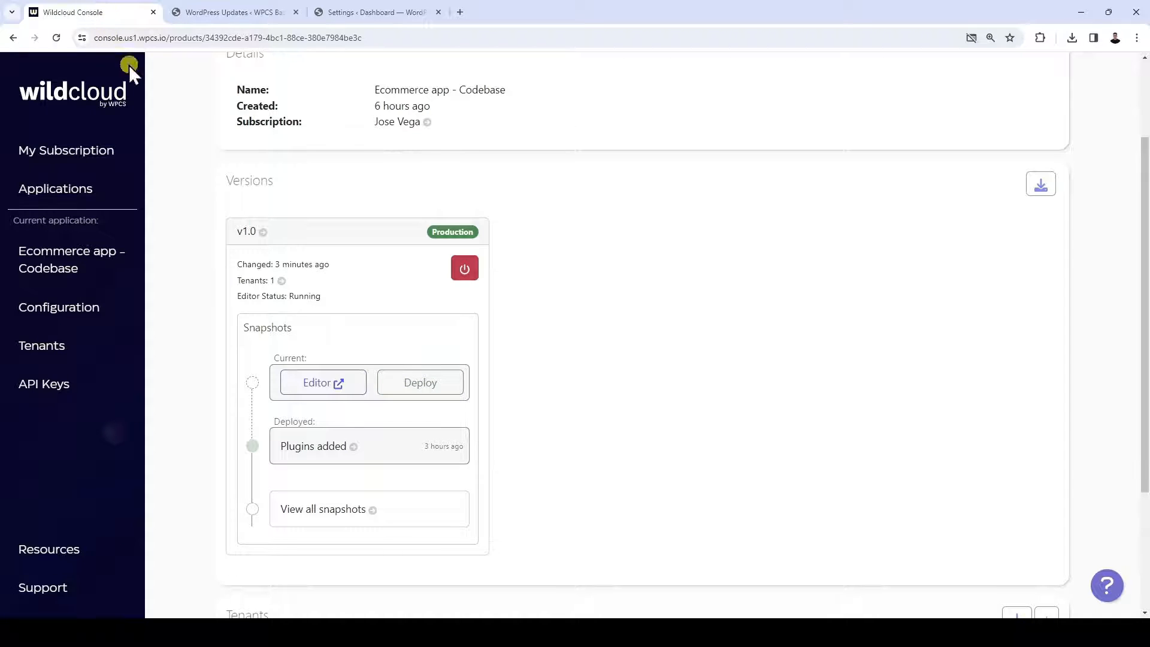
pyautogui.click(428, 389)
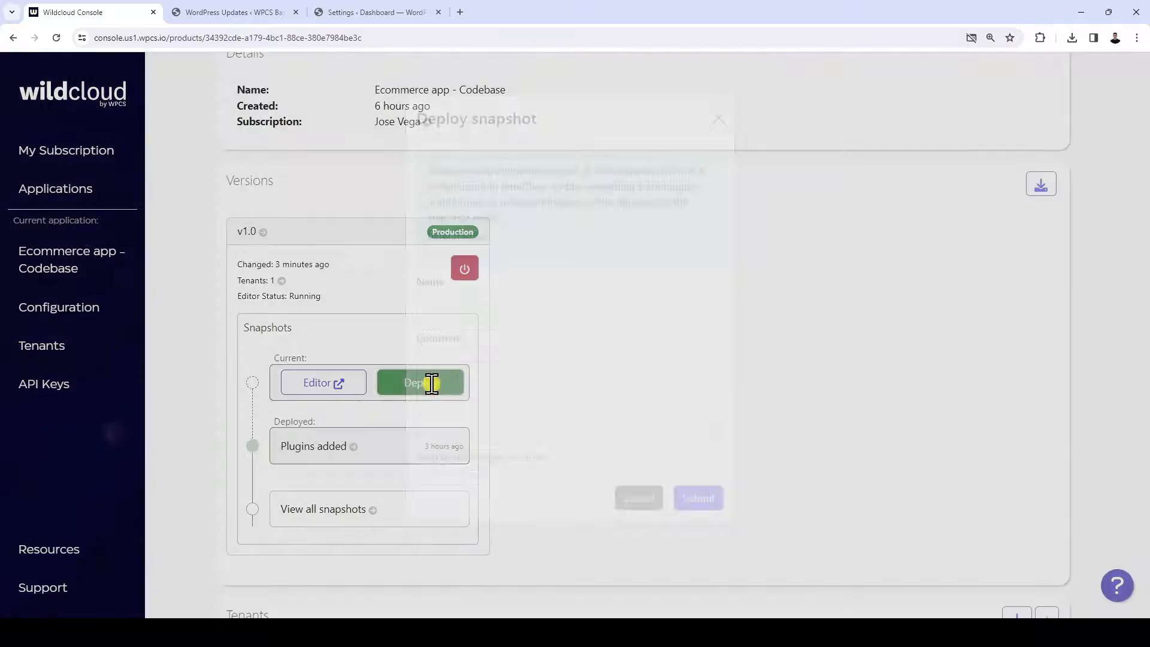
pyautogui.click(521, 336)
pyautogui.write('WPFA SE')
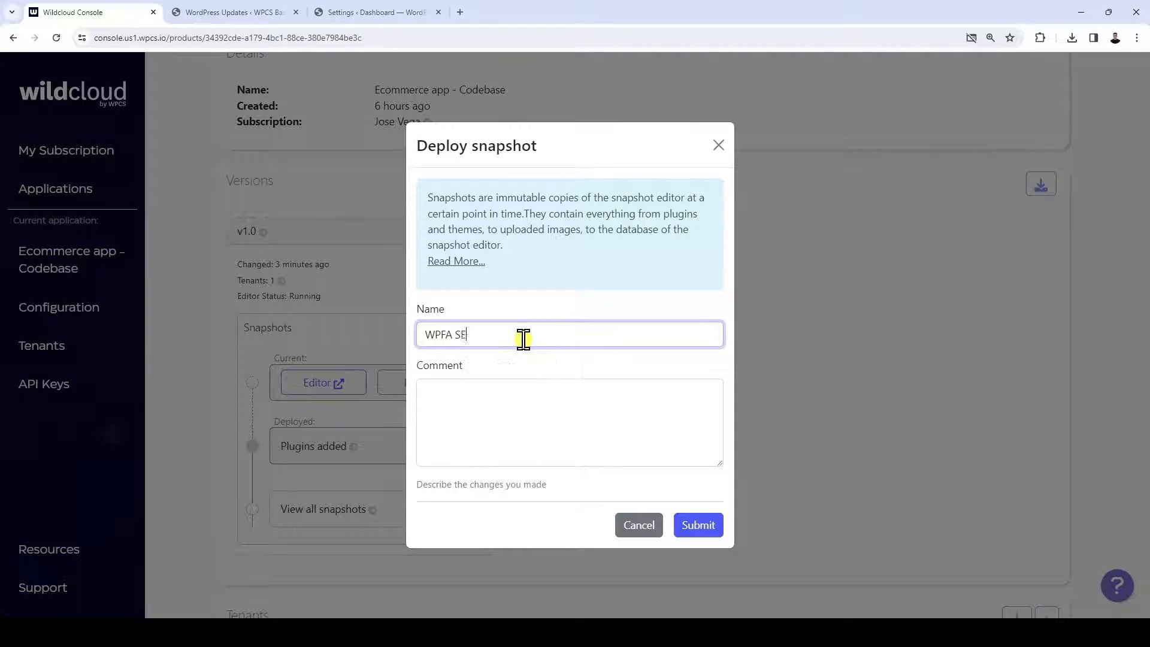
pyautogui.write('TTINGS')
pyautogui.press('Tab')
pyautogui.write('-WPFA Setting')
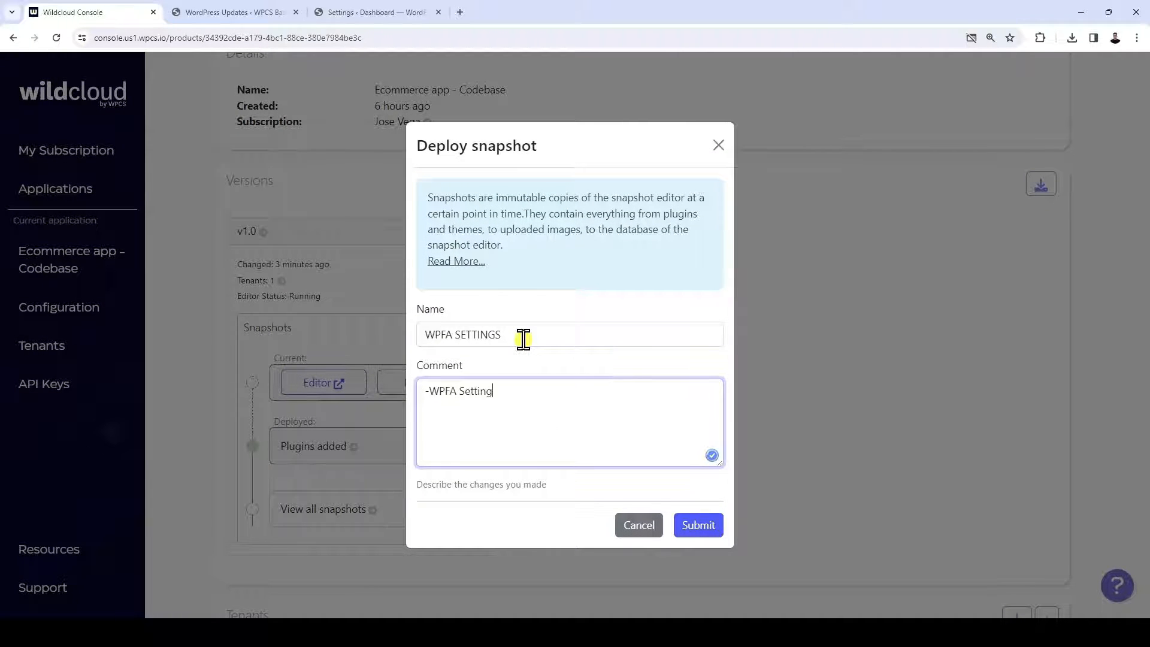
pyautogui.write('s file added')
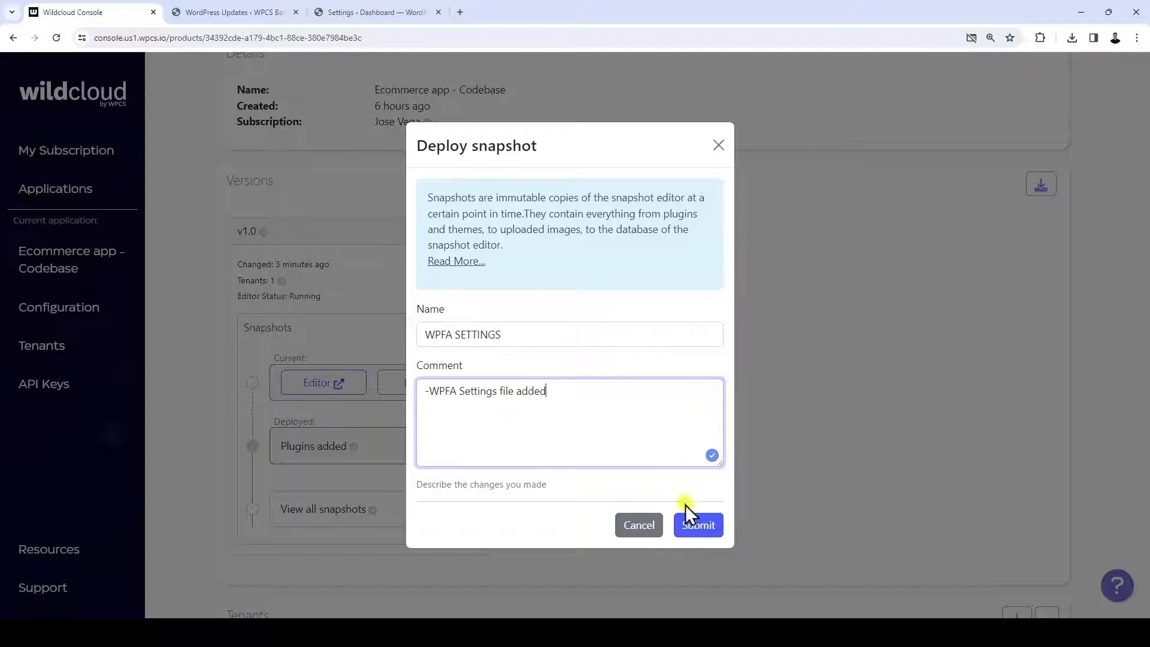
pyautogui.click(695, 526)
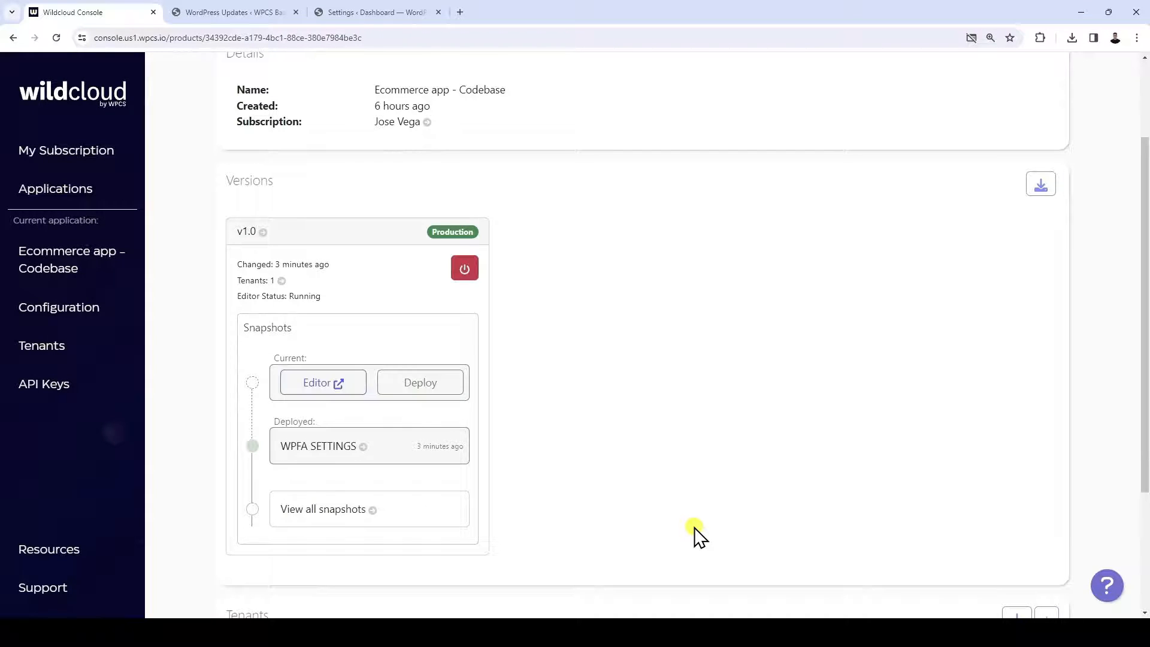
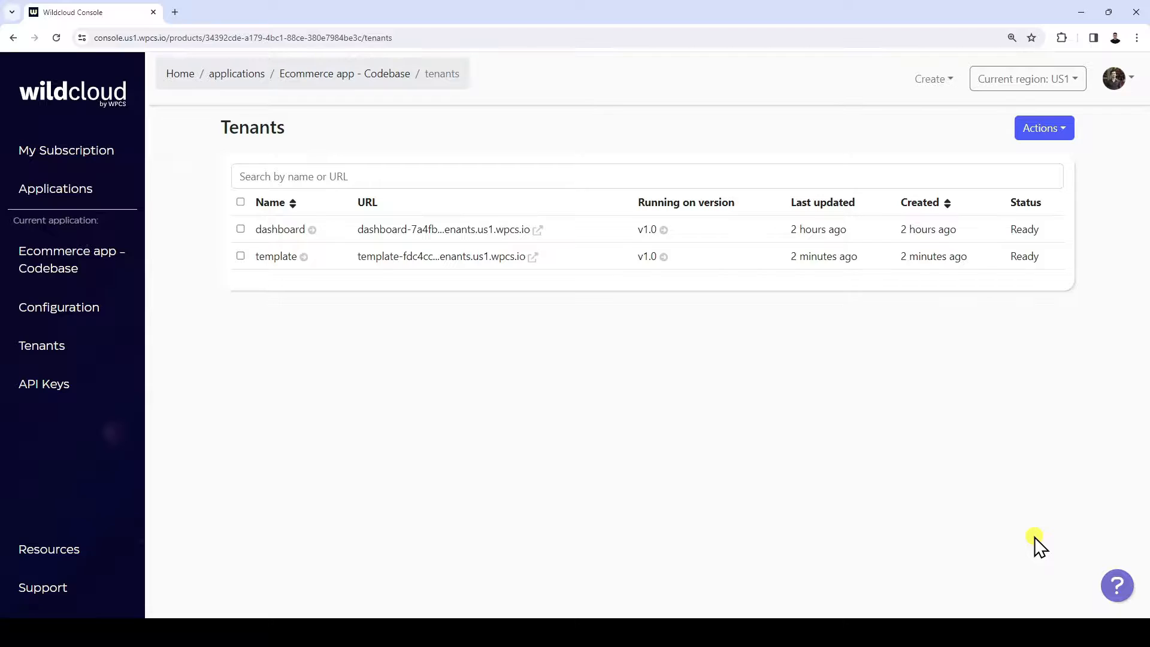
# Preview the template tenant's site, close it, and review the WP plugins listed in the tenant's details
pyautogui.click(438, 256)
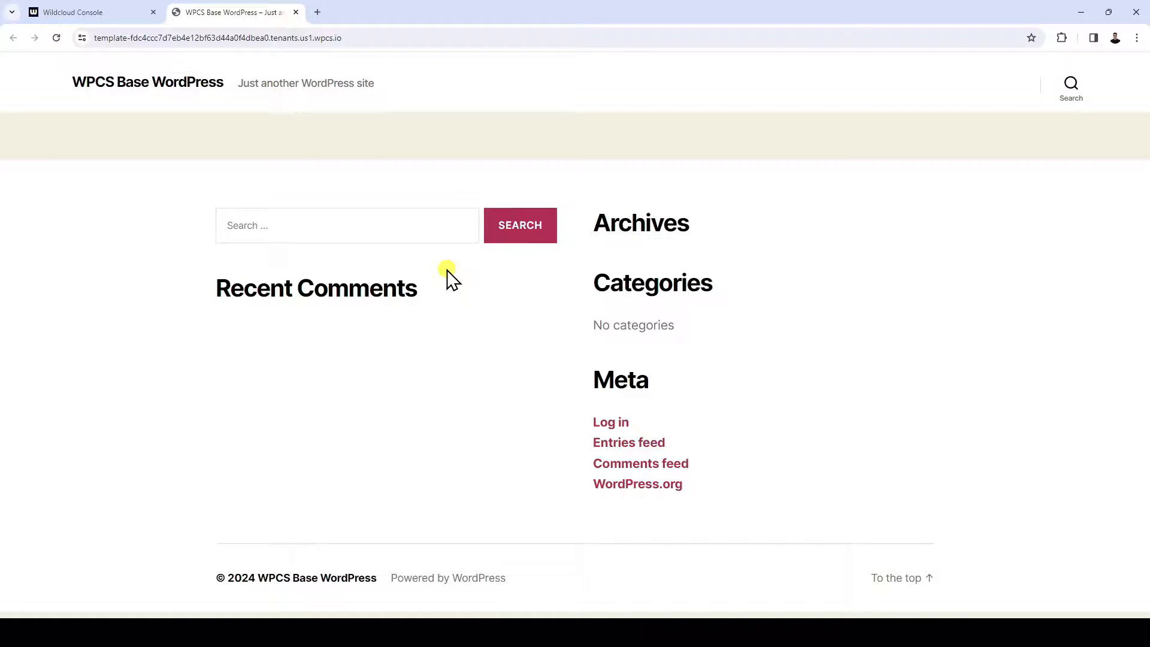
pyautogui.click(296, 12)
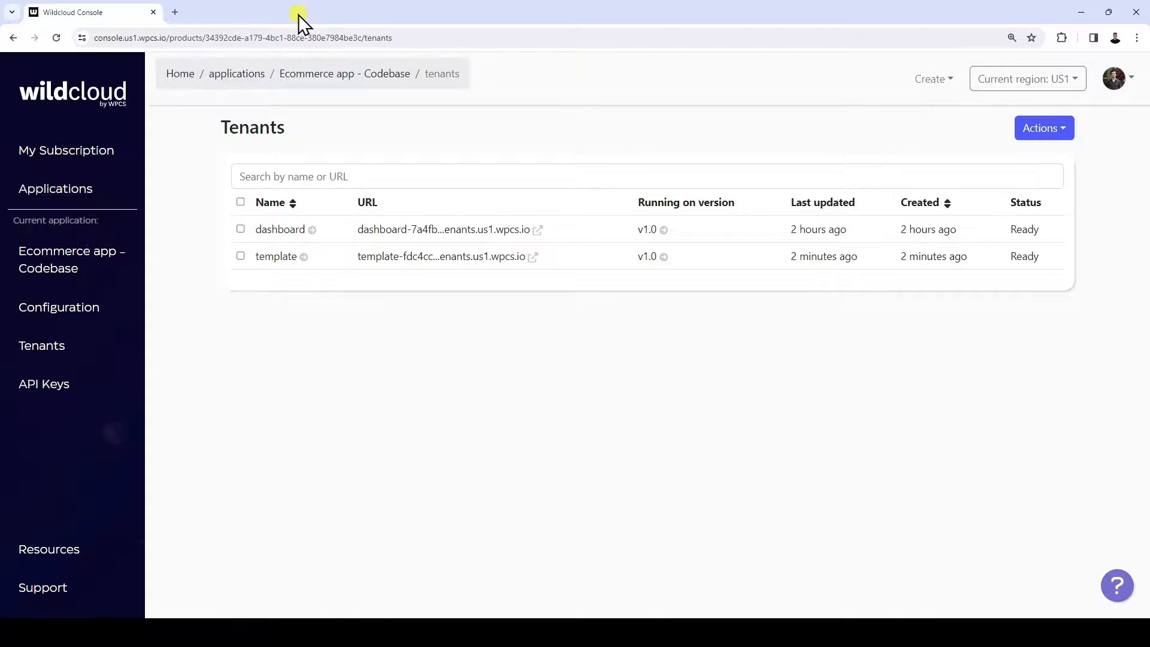
pyautogui.click(279, 256)
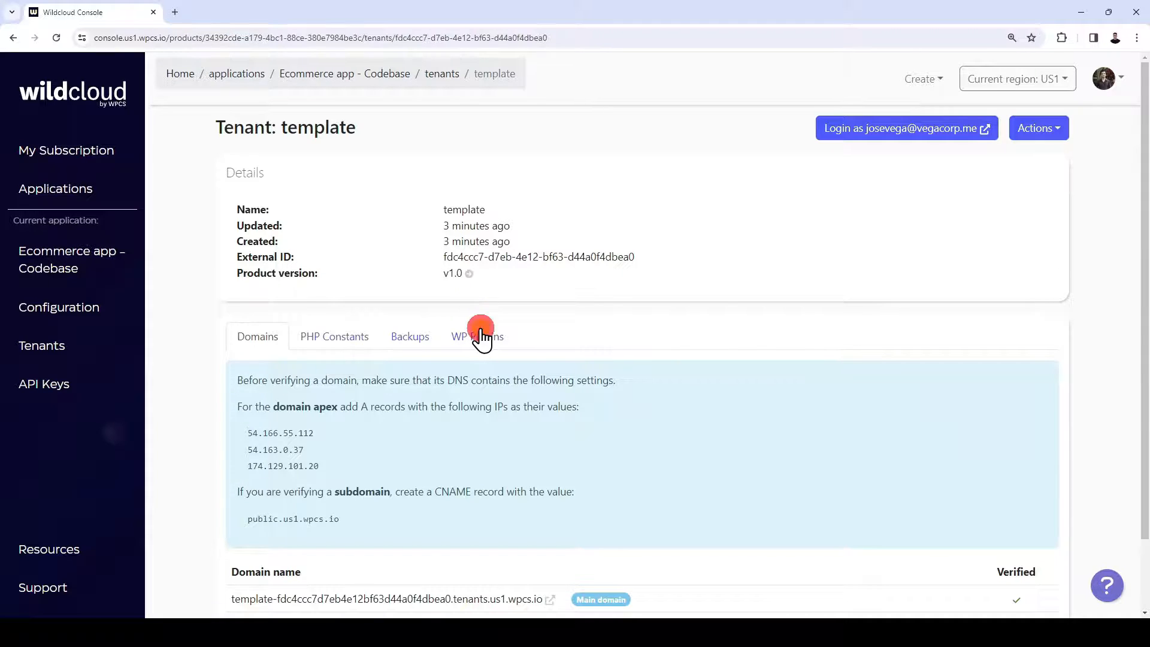
pyautogui.click(481, 336)
pyautogui.scroll(-4, 481, 337)
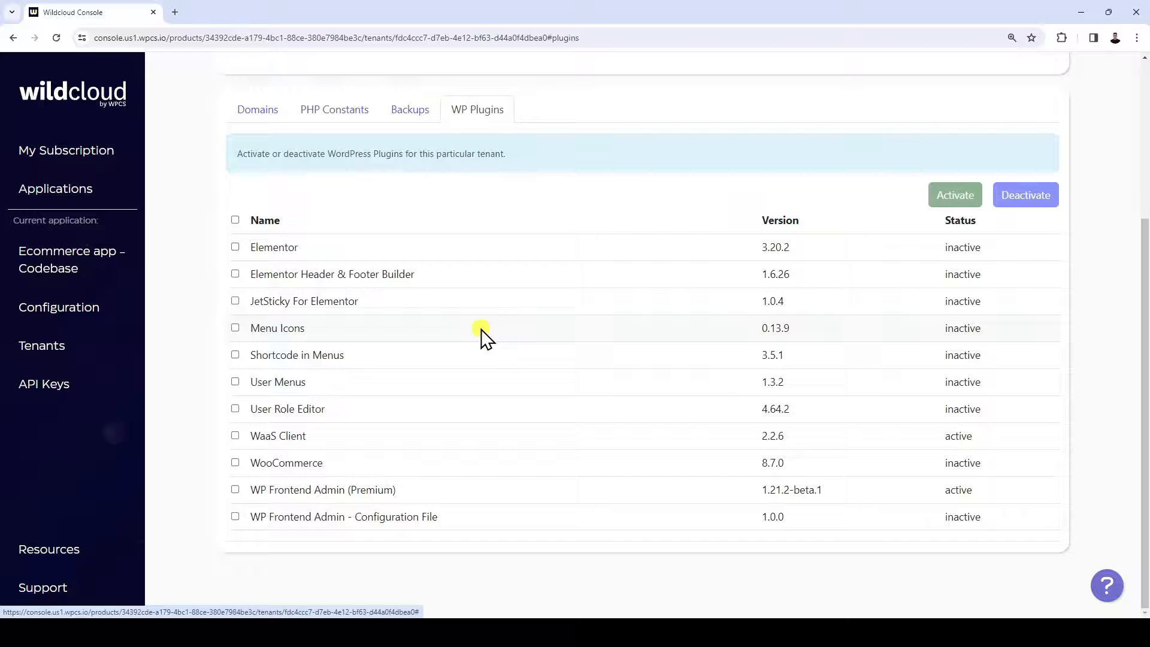
pyautogui.scroll(4, 481, 329)
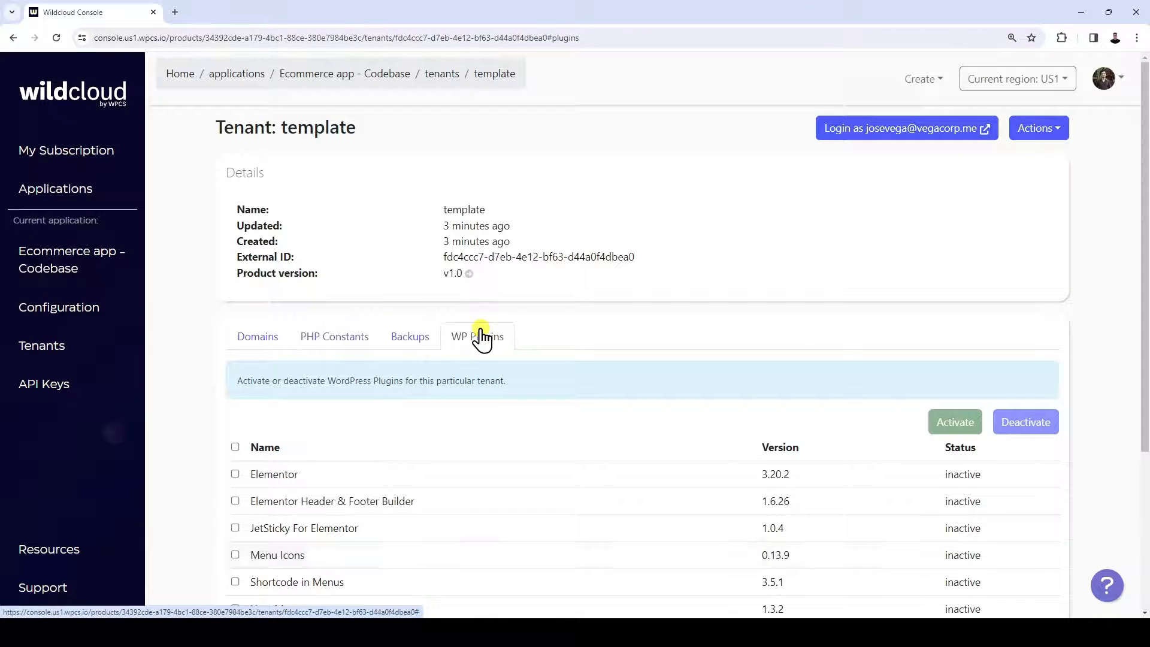
# Log in to the template tenant's WordPress admin and select the constant name WPCS_TENANT_ROLES in the tenant role notice
pyautogui.click(874, 130)
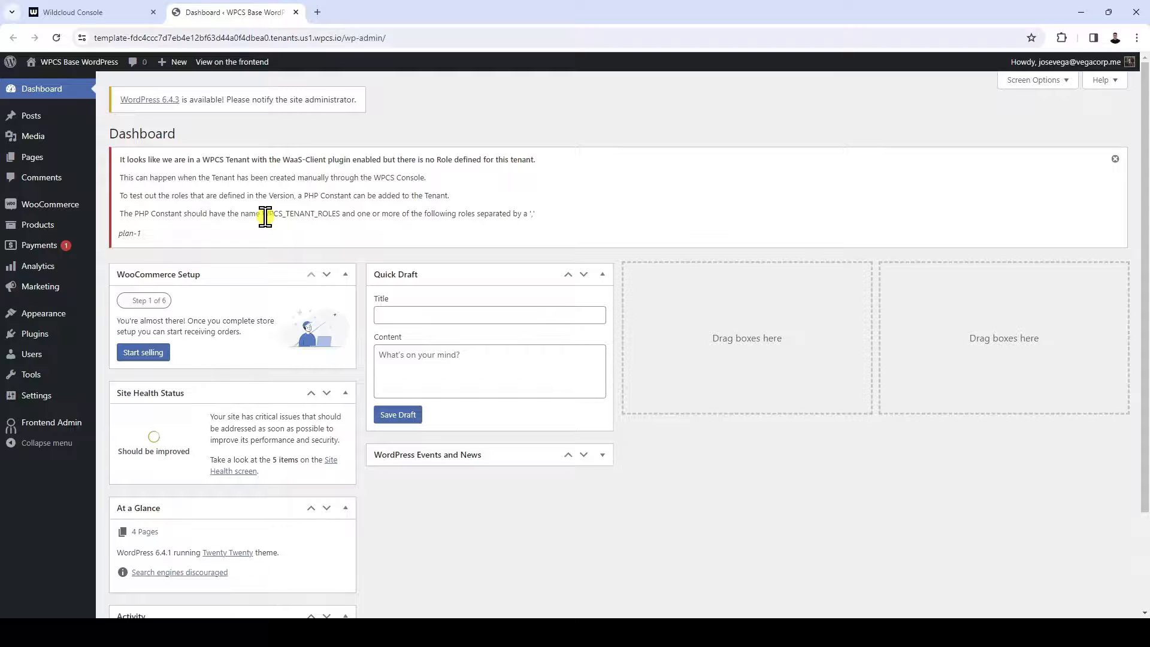
pyautogui.moveTo(265, 215); pyautogui.dragTo(340, 216)
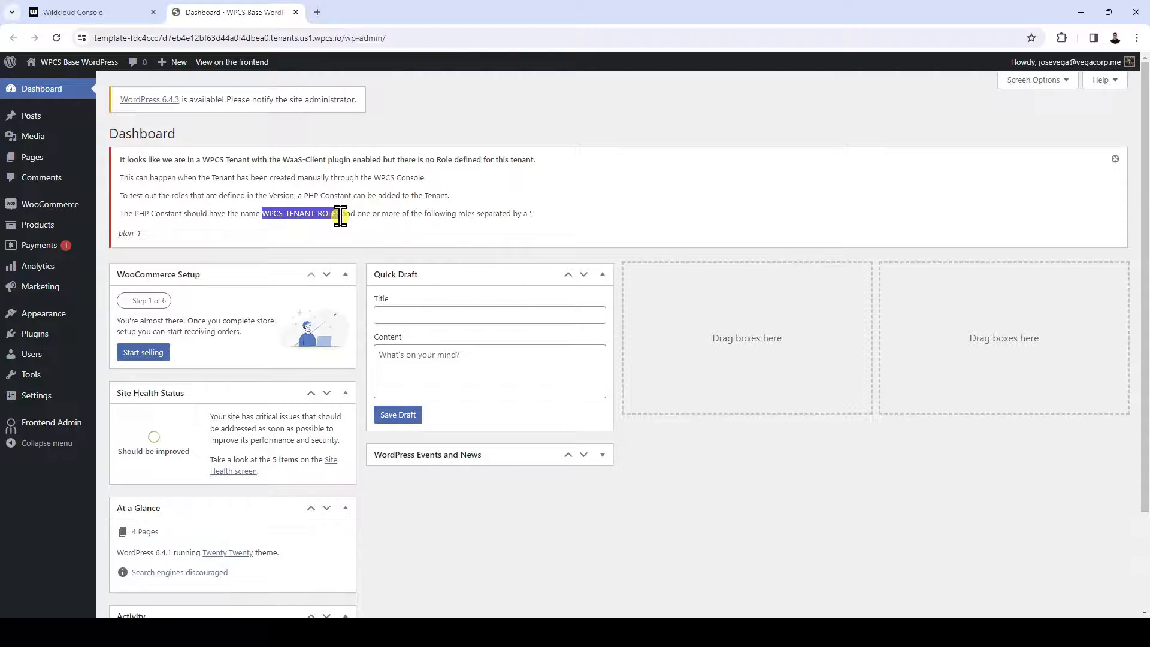
# In the Wildcloud console, add the PHP constant WPCS_TENANT_ROLES with value plan-1 to the template tenant and reload its WordPress dashboard
pyautogui.click(138, 13)
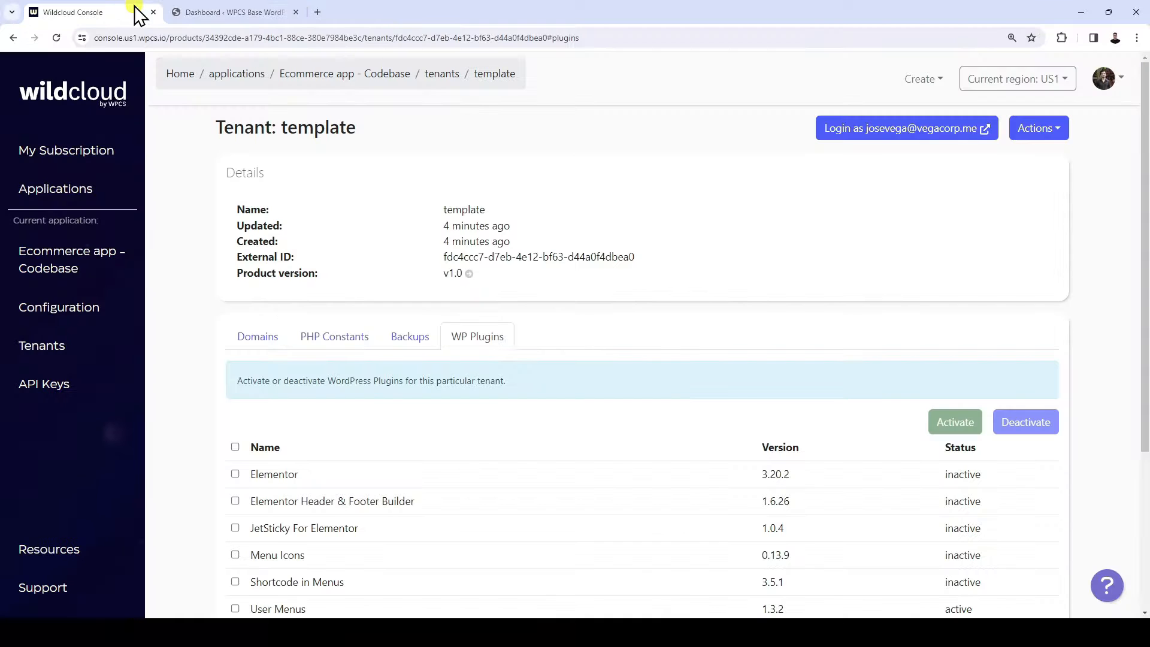
pyautogui.click(334, 336)
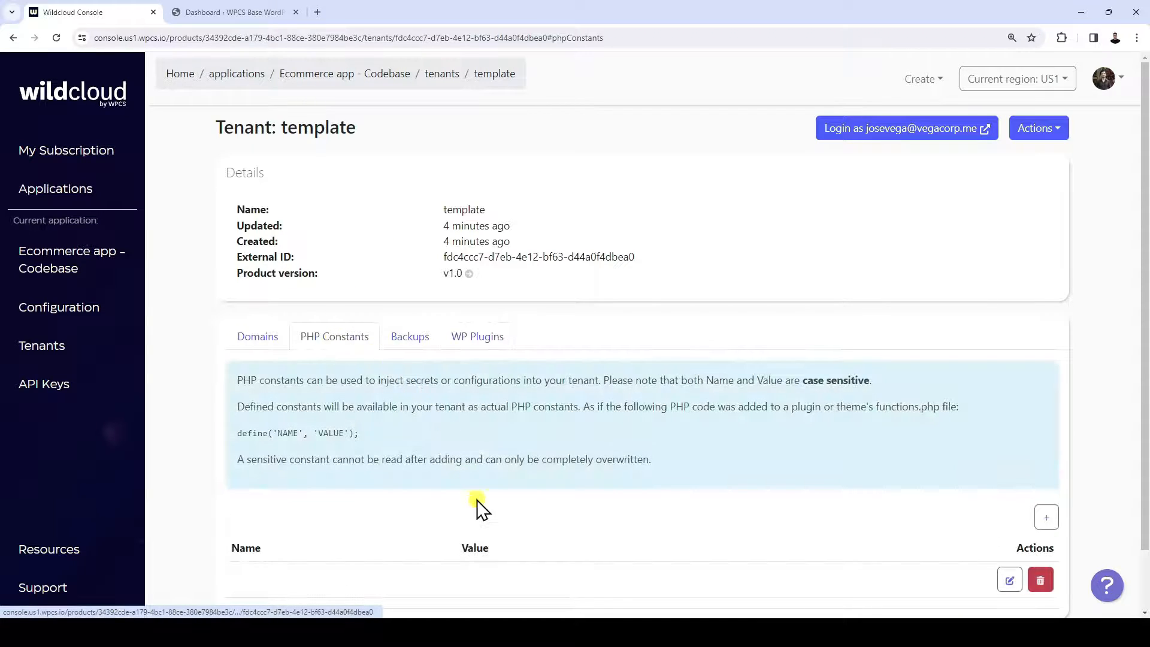
pyautogui.scroll(-1, 634, 530)
pyautogui.click(1042, 450)
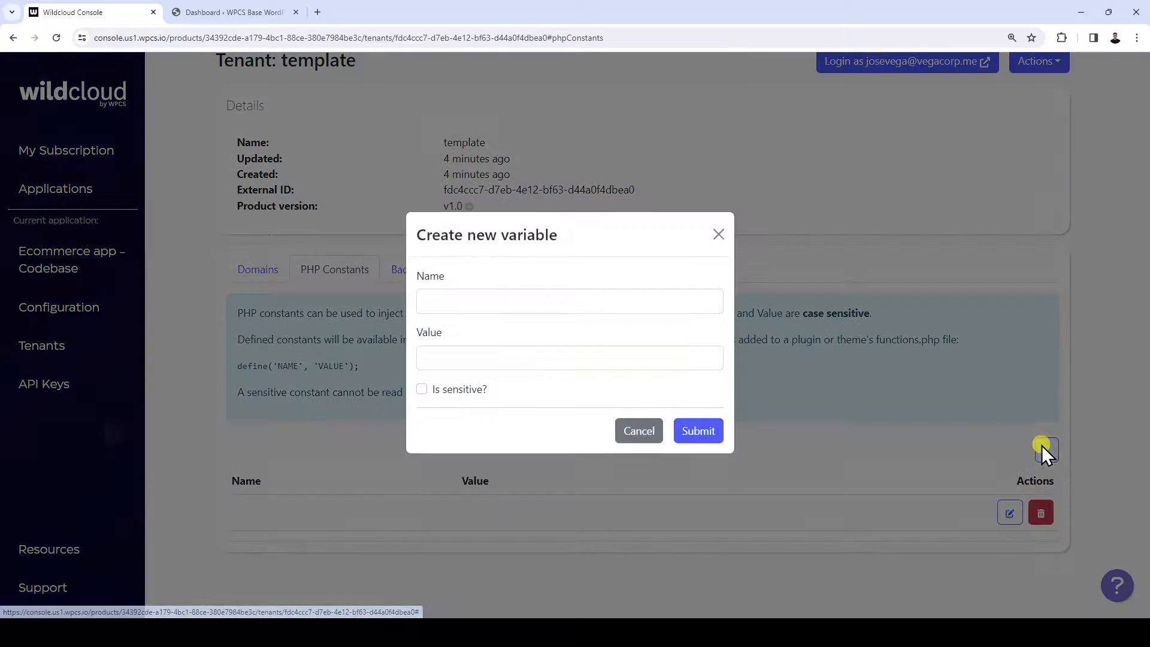
pyautogui.click(543, 302)
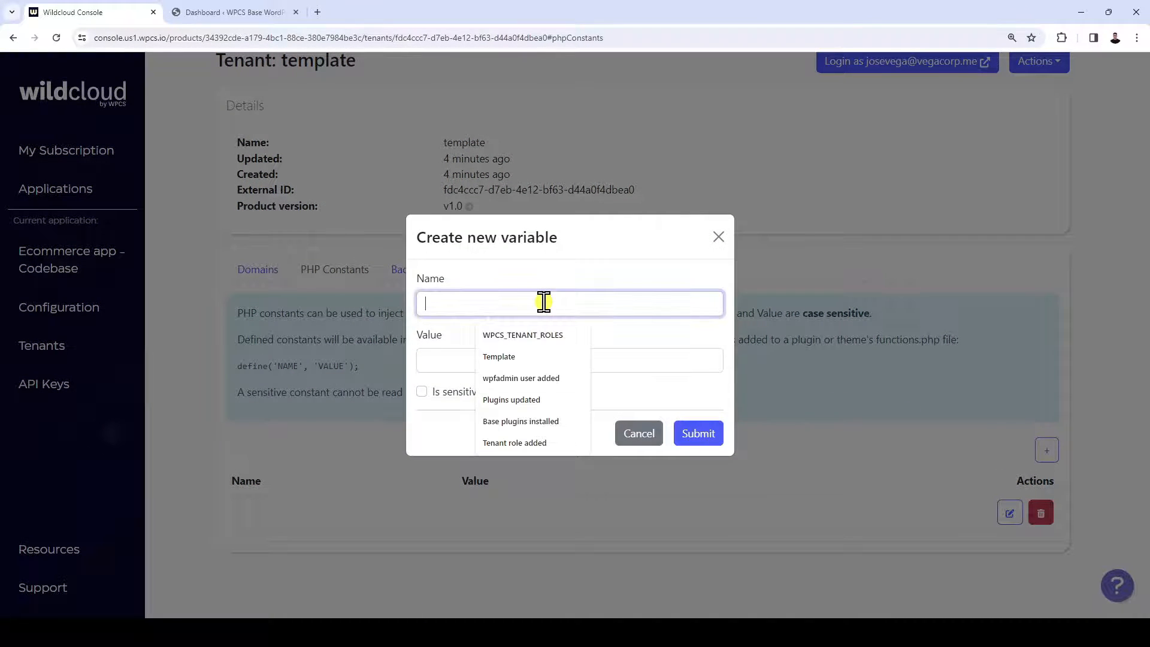
pyautogui.press('Down')
pyautogui.press('Return')
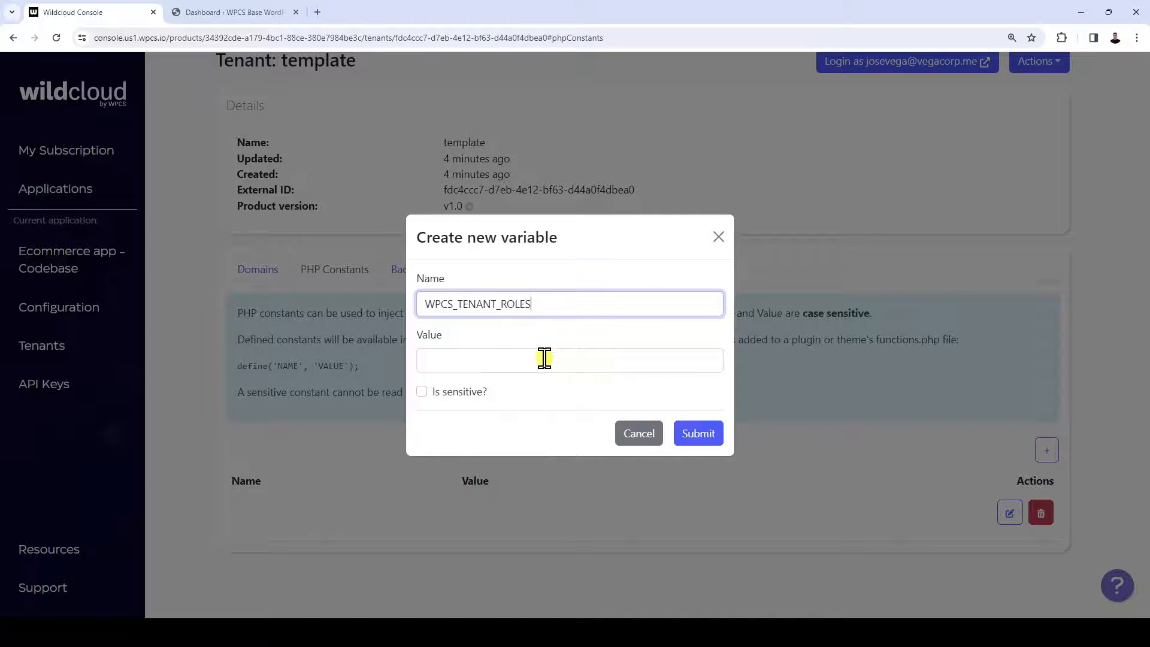
pyautogui.click(543, 358)
pyautogui.click(520, 394)
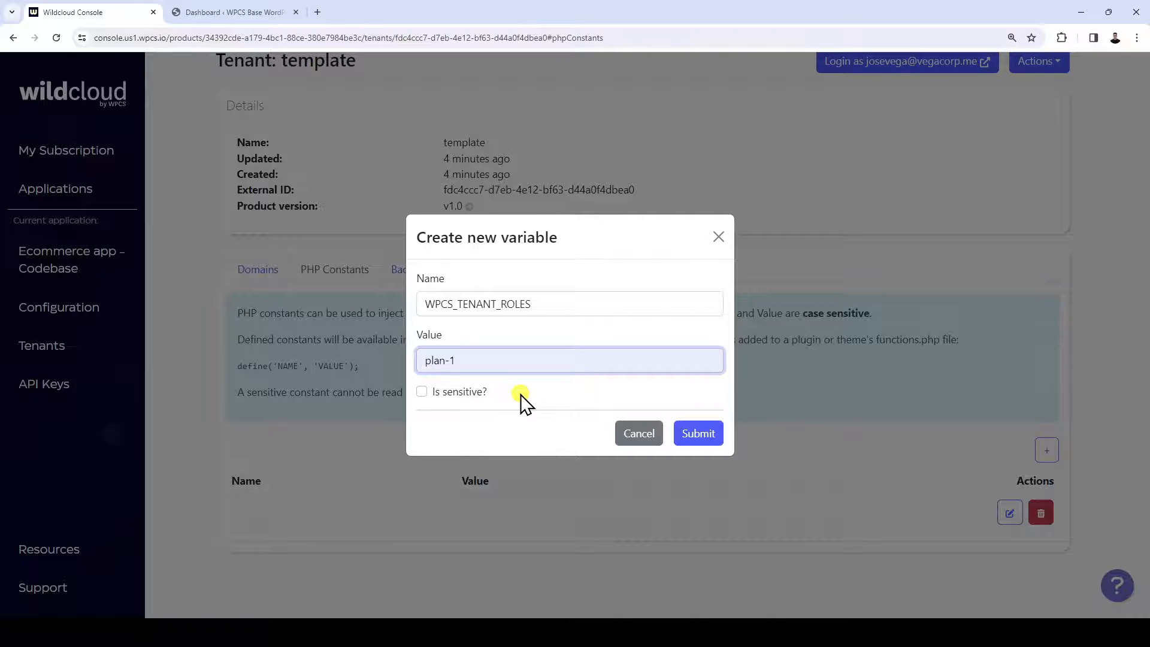
pyautogui.click(716, 442)
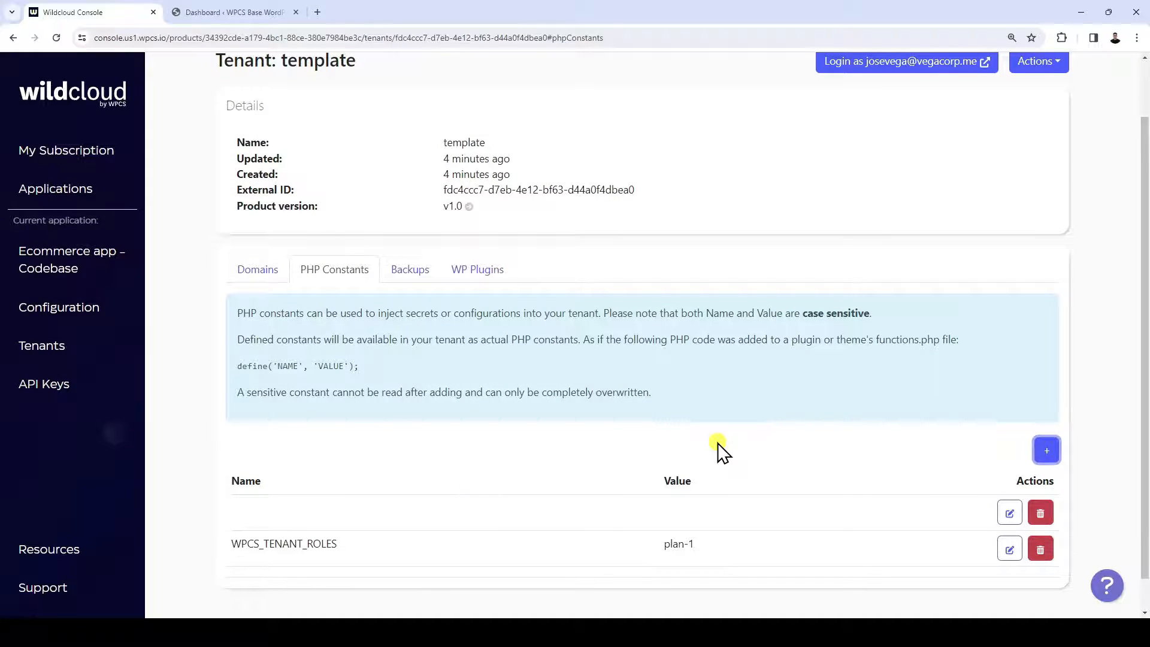
pyautogui.click(281, 13)
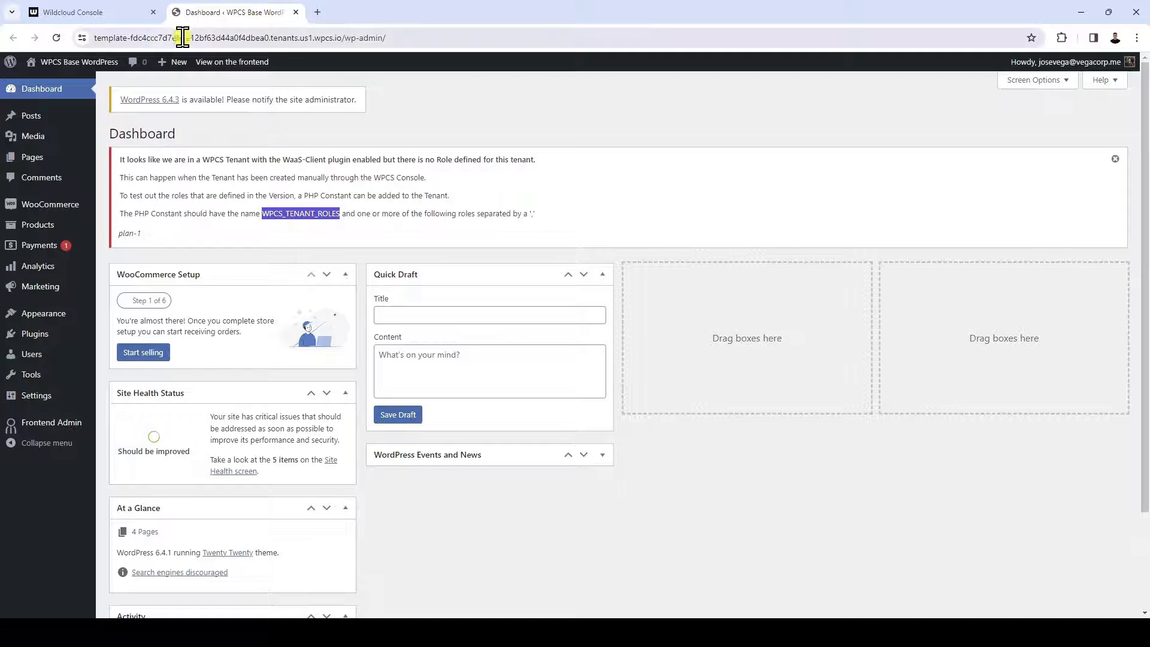
pyautogui.click(57, 37)
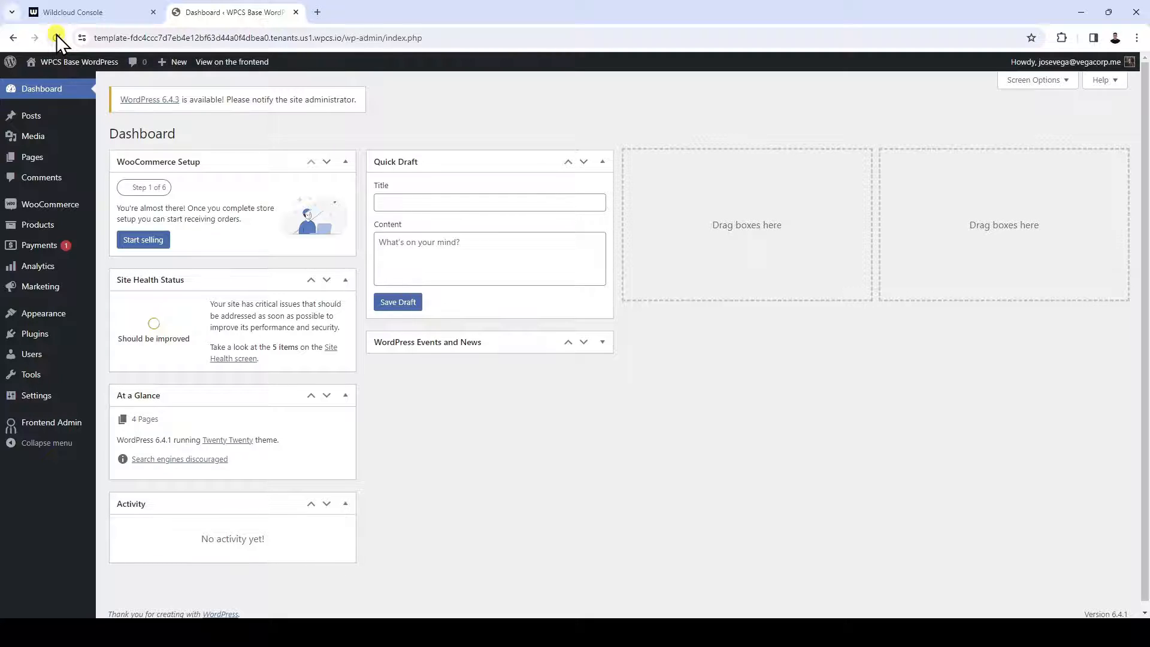
# In the general settings, set the site title to "Template 1", clear the tagline and save the changes
pyautogui.moveTo(48, 397)
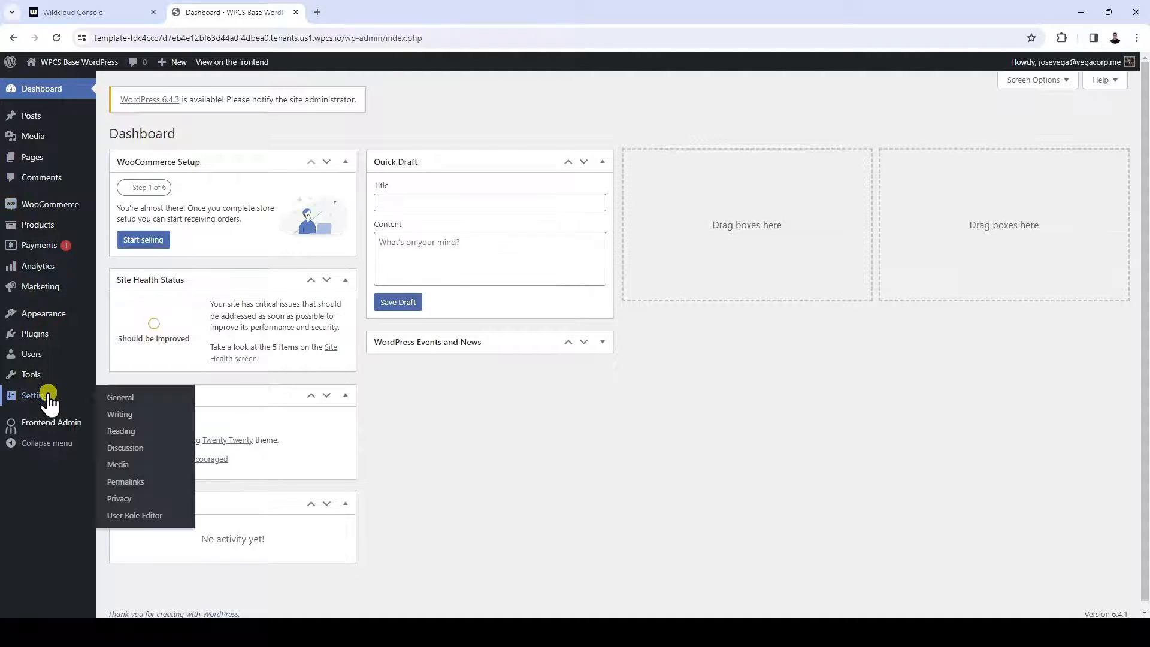
pyautogui.click(124, 400)
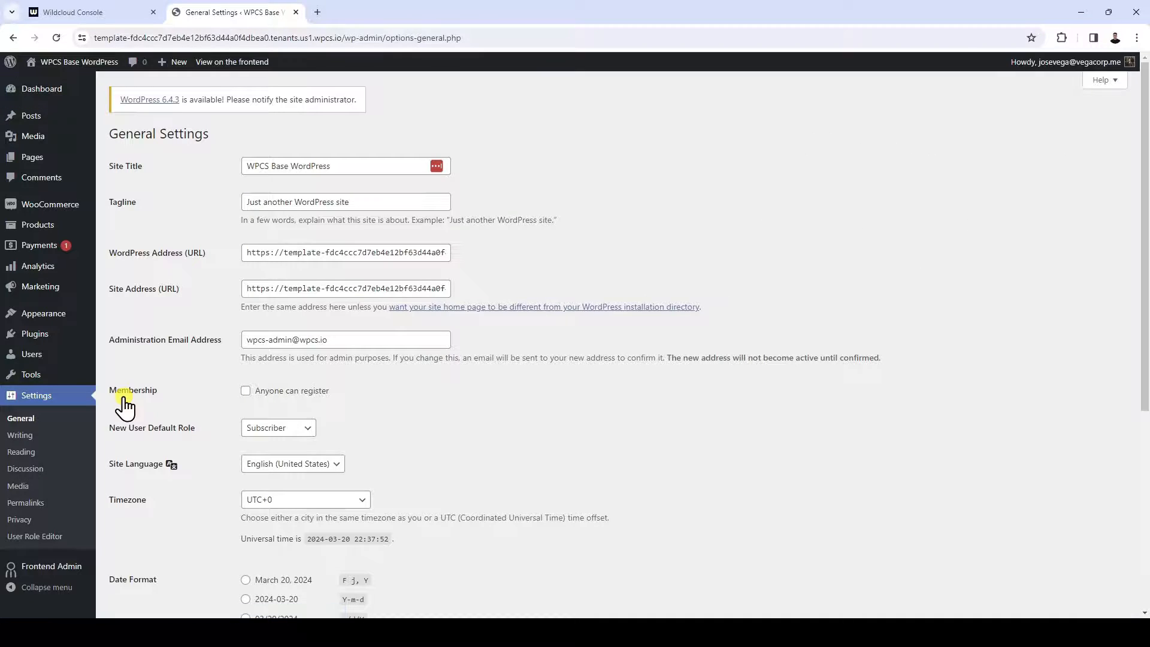
pyautogui.click(343, 165)
pyautogui.hotkey('ctrl', 'a')
pyautogui.write('Template 1')
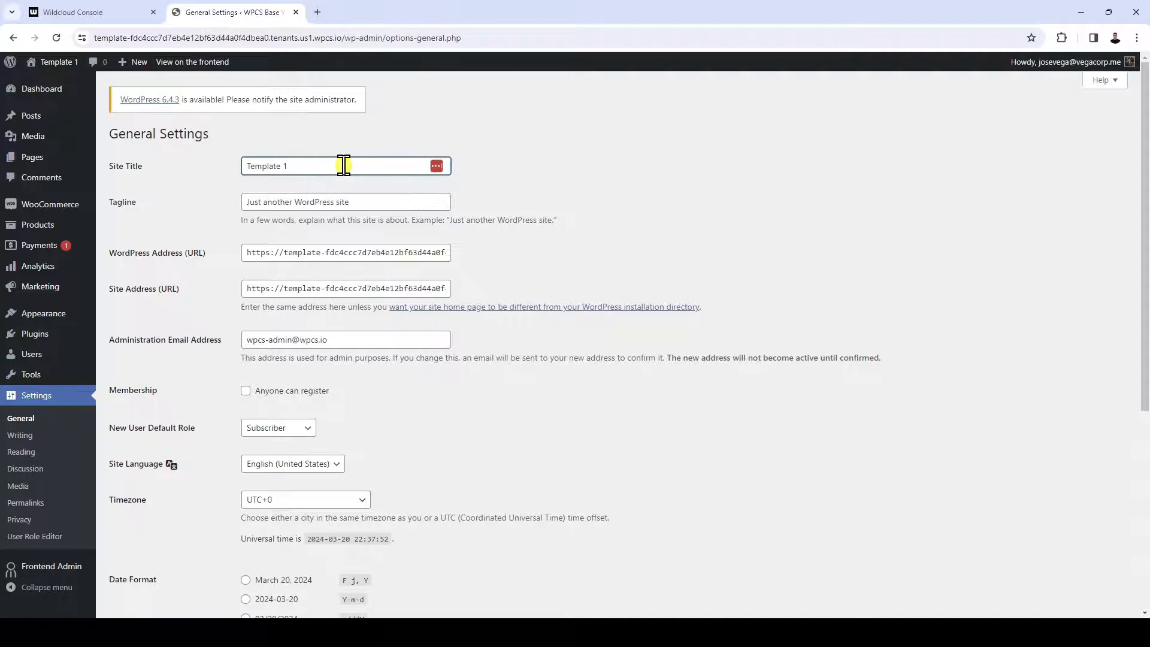
pyautogui.press('Tab')
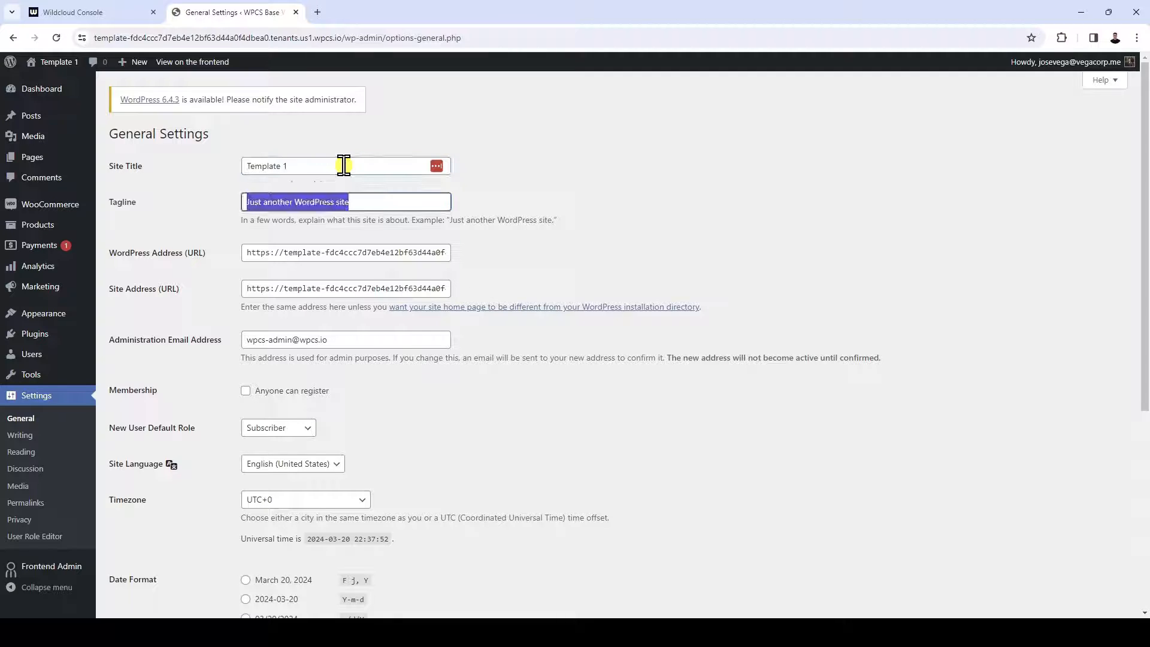
pyautogui.press('BackSpace')
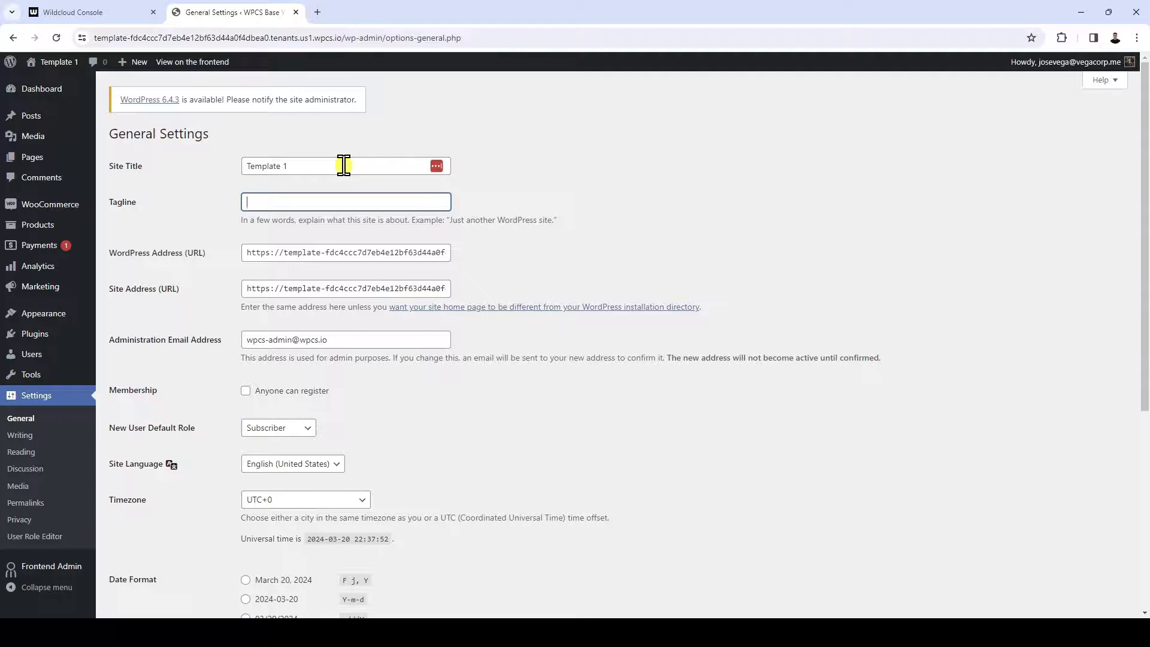
pyautogui.scroll(-5, 634, 257)
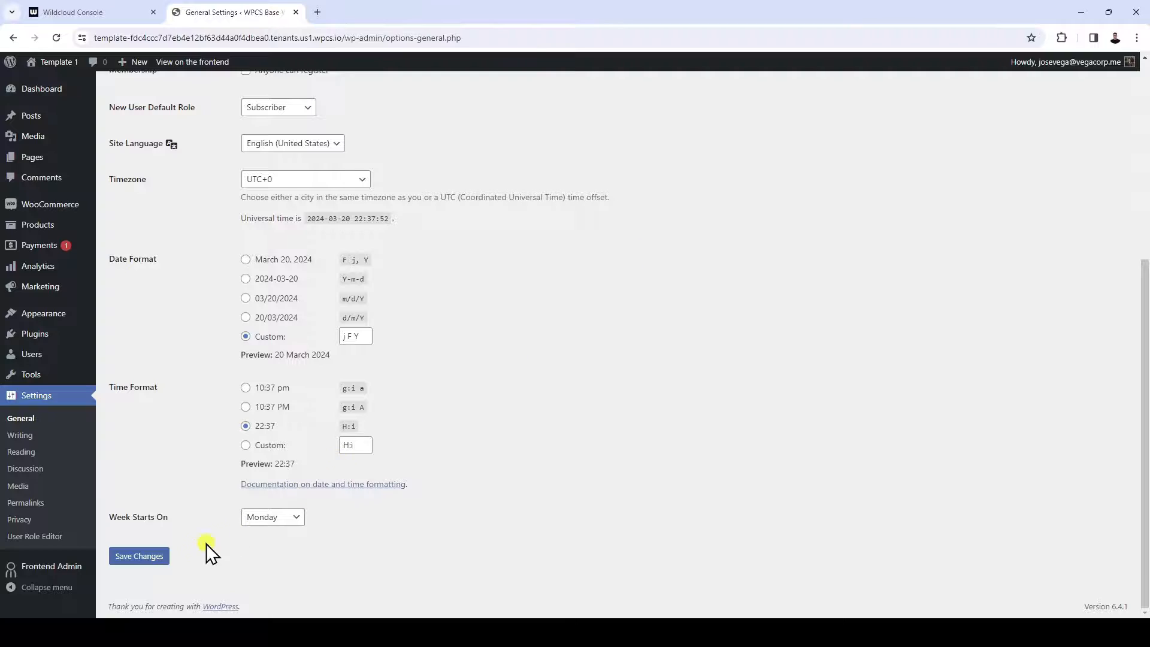
pyautogui.click(138, 557)
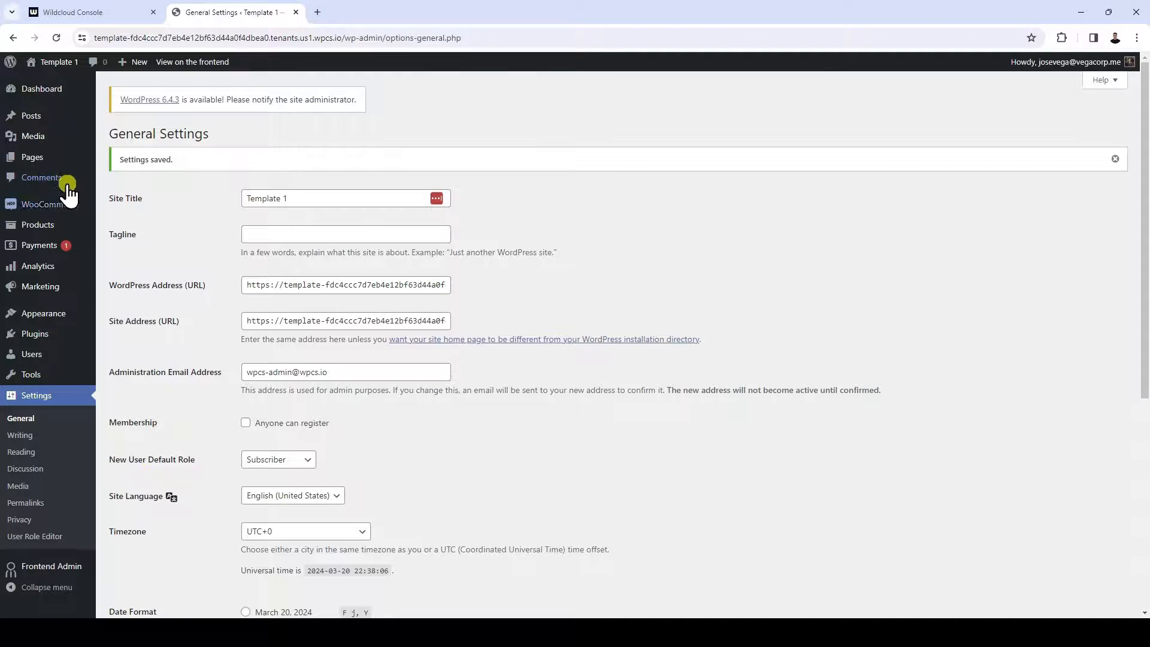
# Check the site's page list and activate the Kadence theme
pyautogui.click(57, 160)
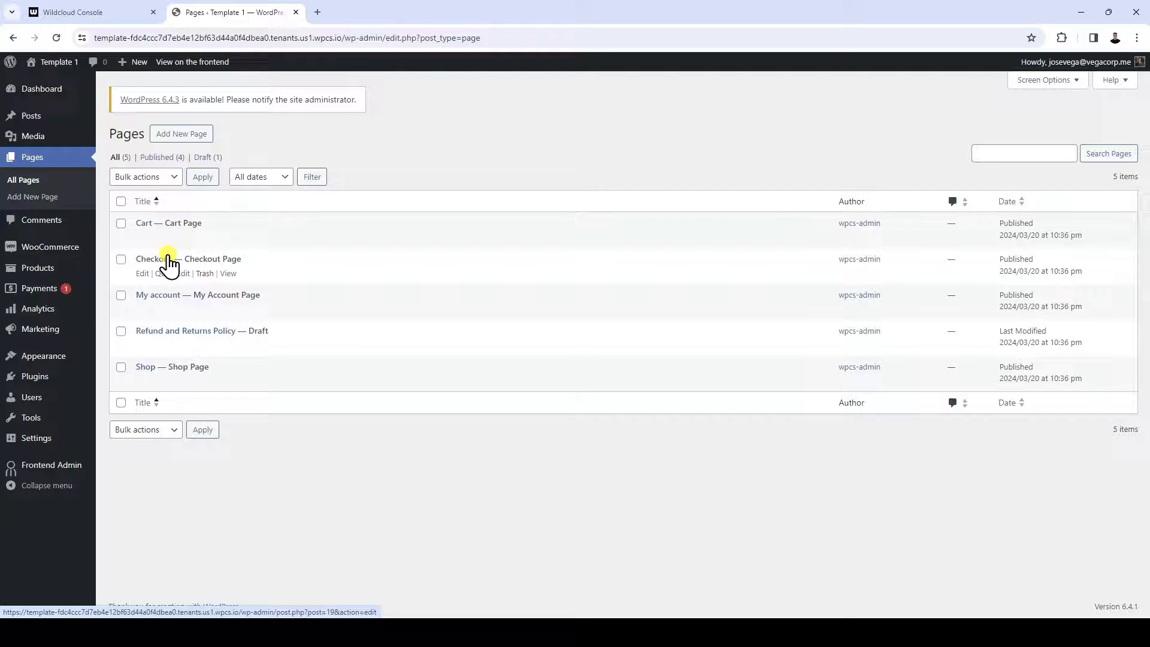
pyautogui.click(39, 356)
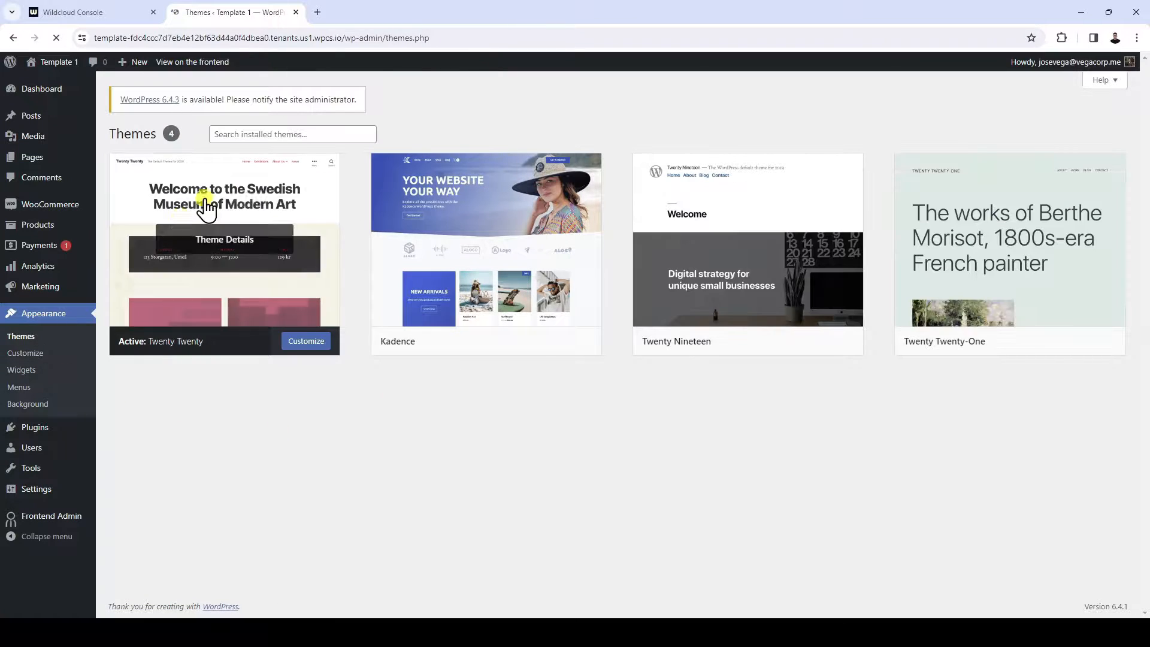
pyautogui.click(514, 341)
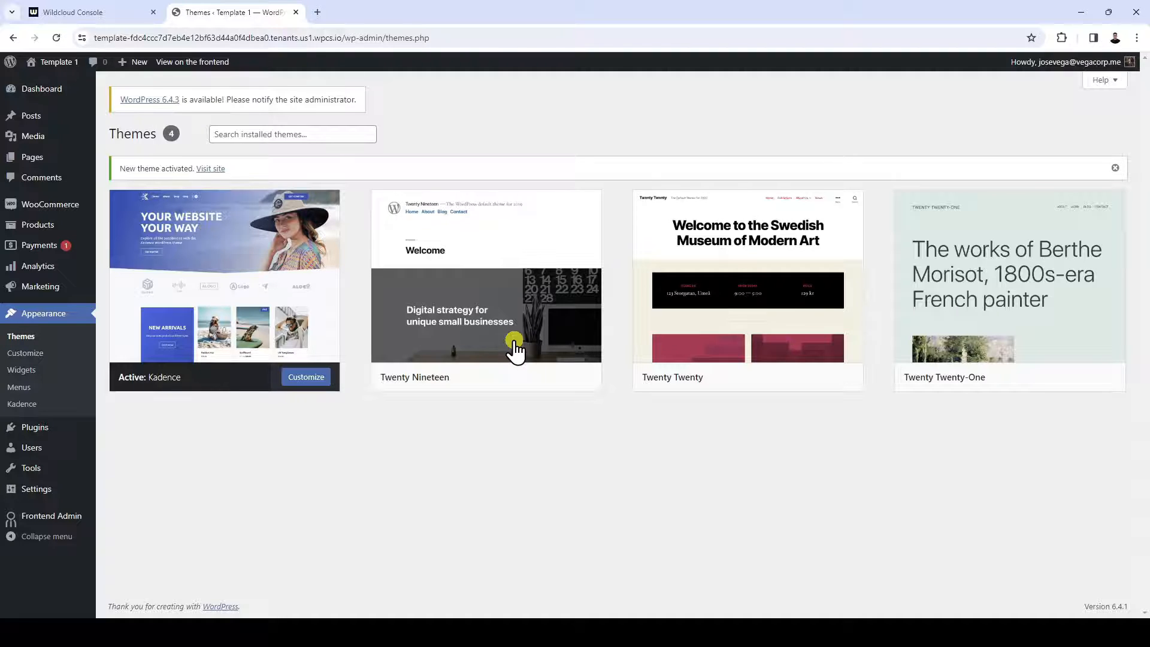
pyautogui.moveTo(512, 349)
# In the reading settings, make the homepage a static page using the Shop page and save the changes
pyautogui.moveTo(36, 492)
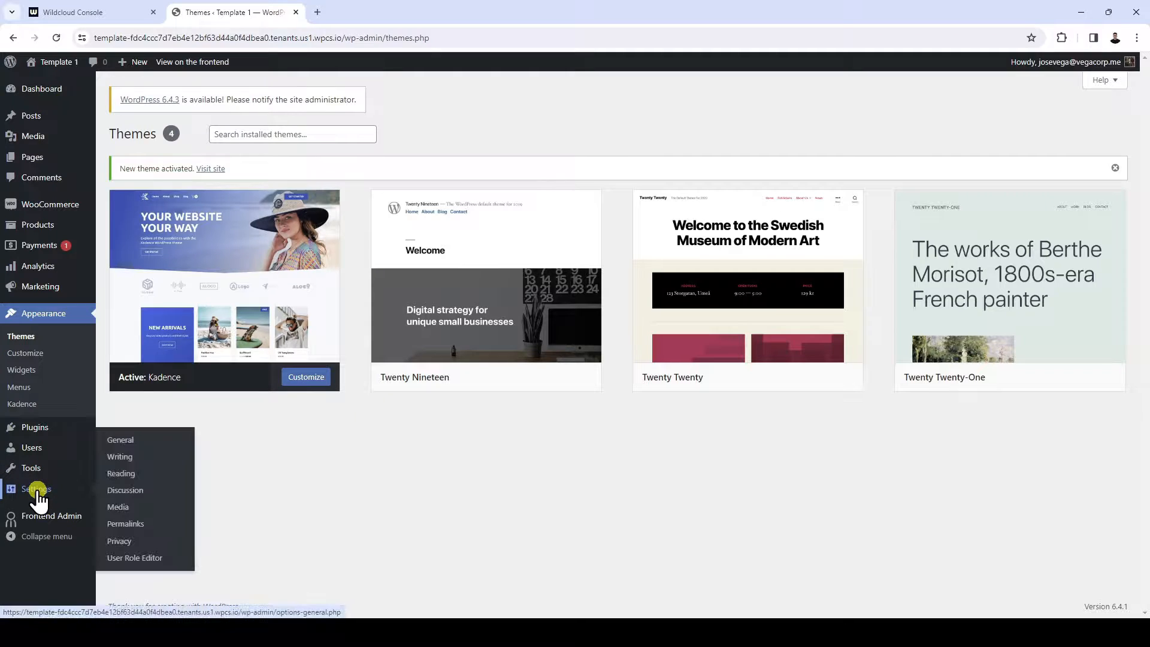
pyautogui.click(129, 474)
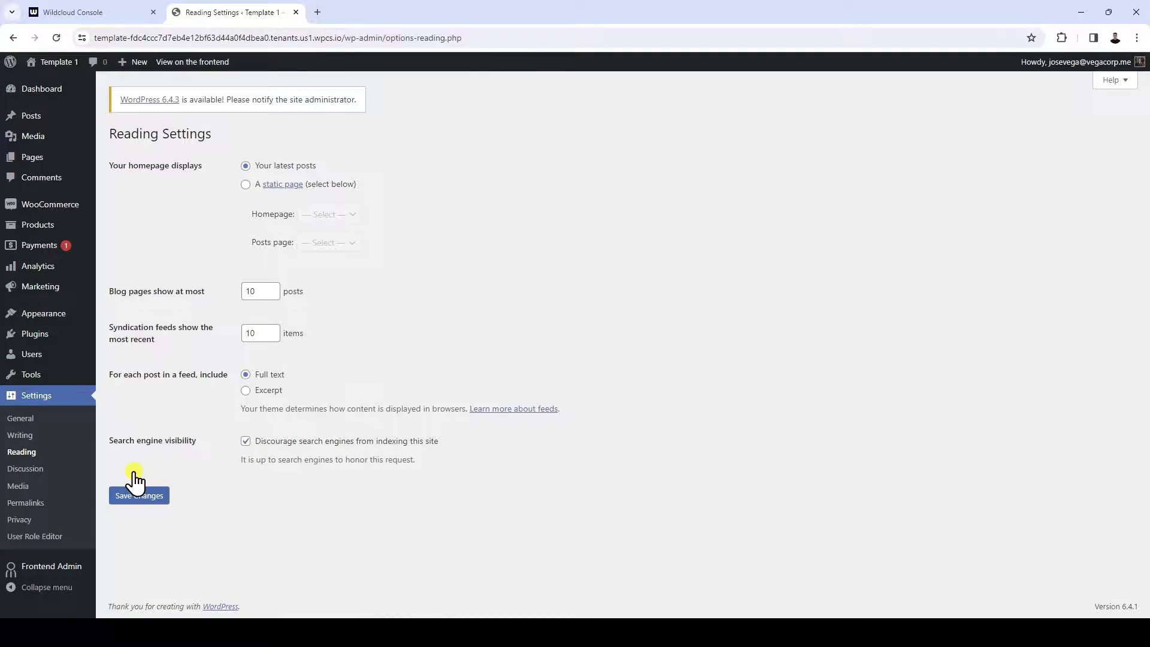
pyautogui.click(246, 185)
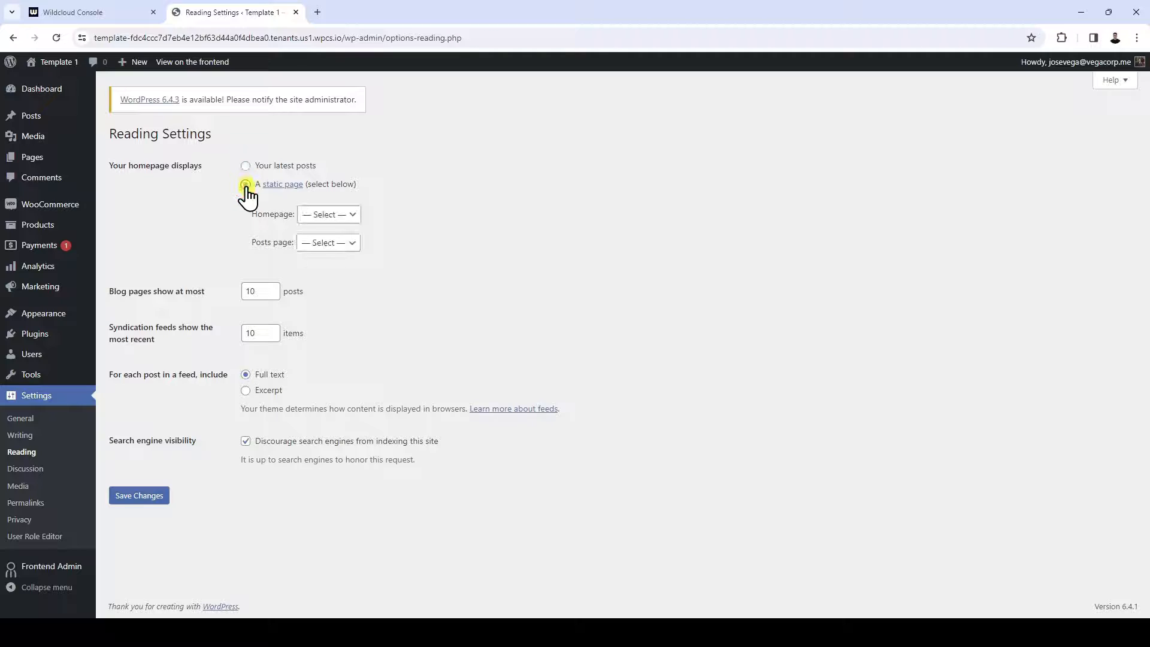
pyautogui.click(326, 214)
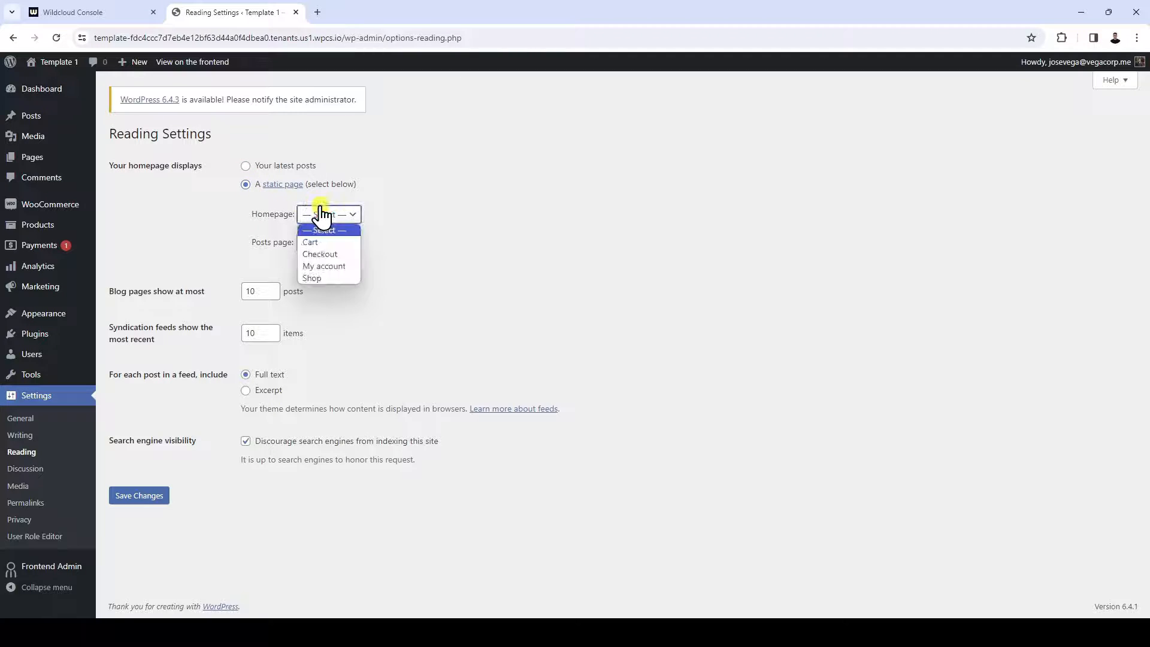
pyautogui.click(328, 277)
pyautogui.click(125, 498)
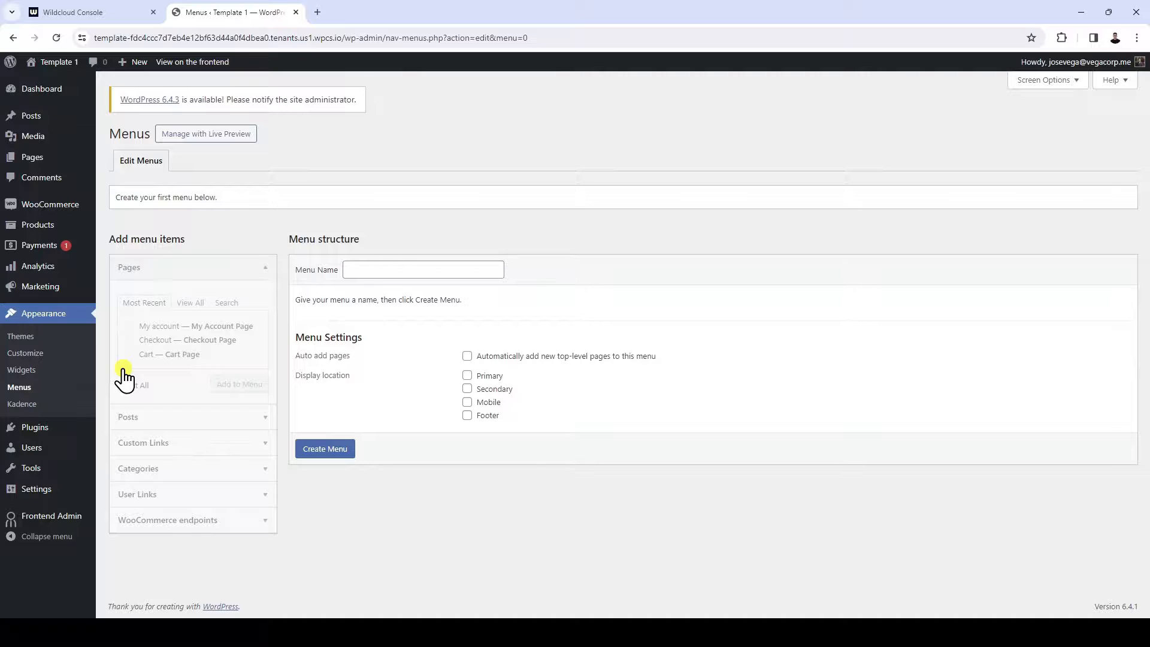
# Create a navigation menu named "Menu" assigned to the Primary display location
pyautogui.click(441, 268)
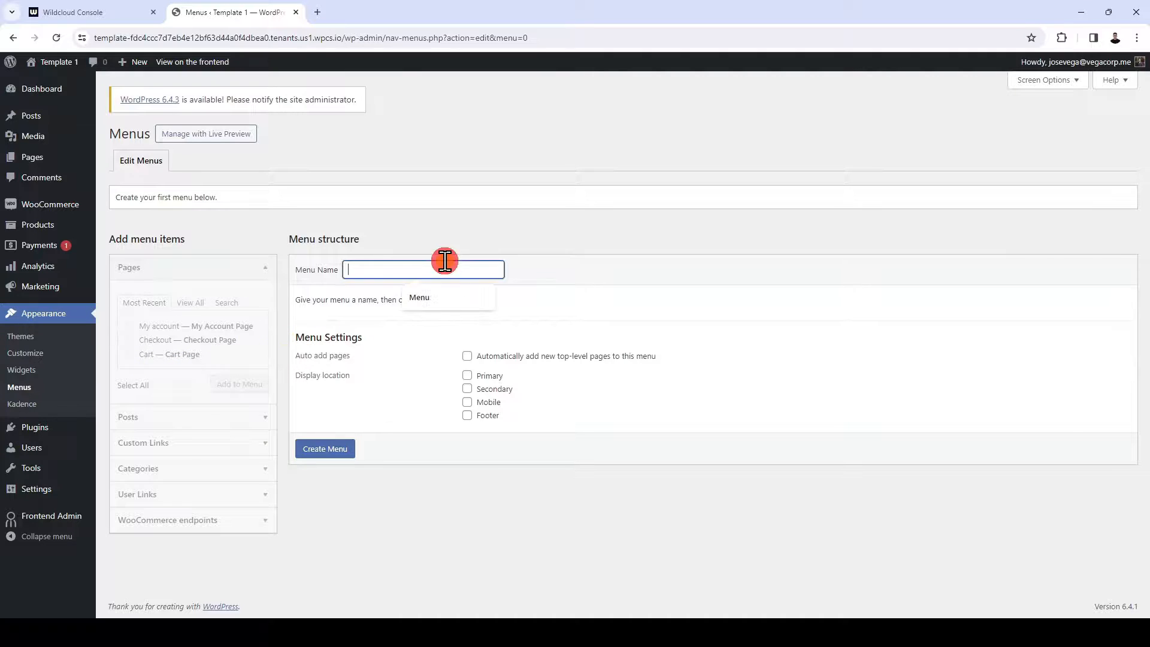
pyautogui.write('Menu')
pyautogui.click(467, 375)
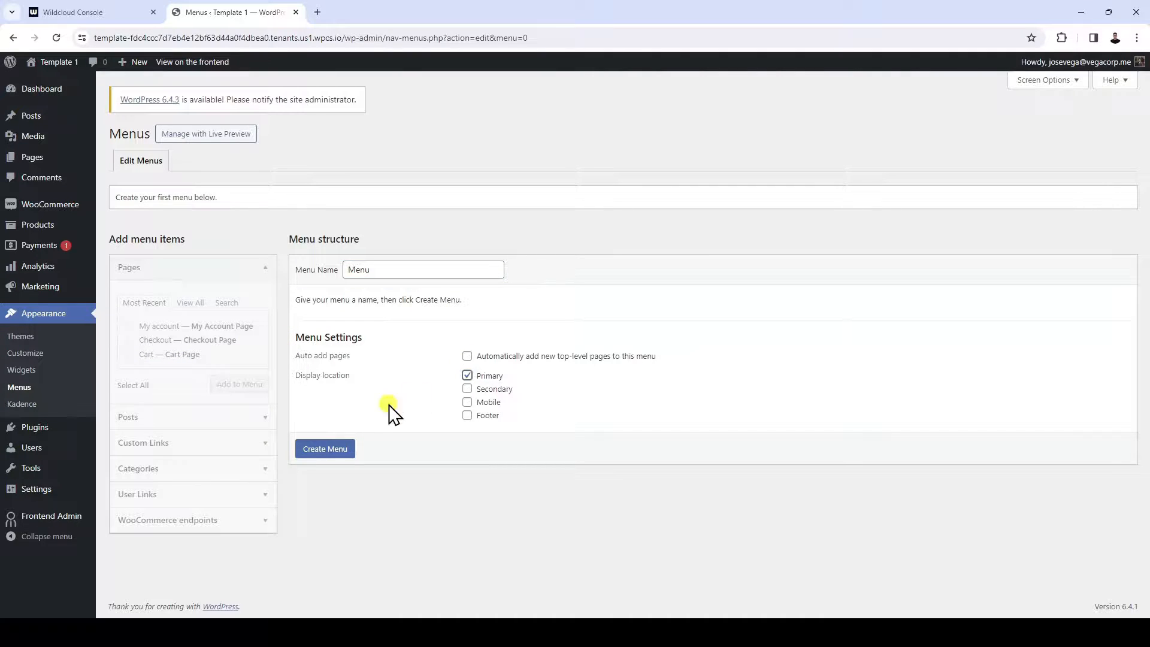
pyautogui.click(328, 449)
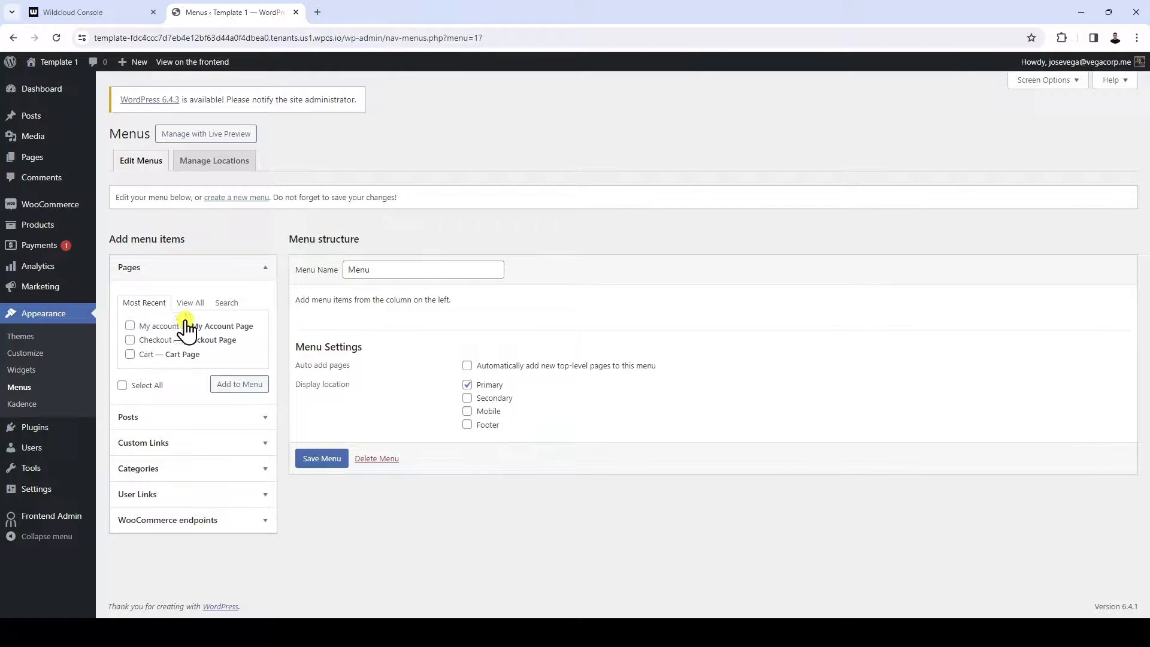
# Add the Shop, Cart, Checkout and My account pages to the navigation menu
pyautogui.click(183, 302)
pyautogui.click(130, 340)
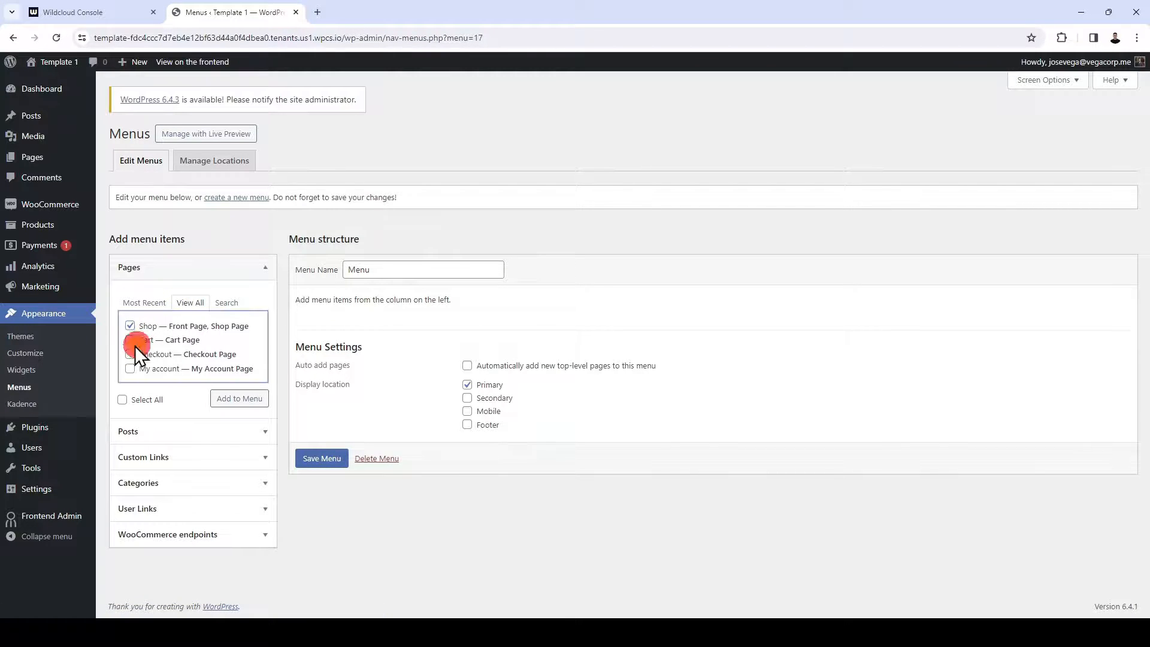
pyautogui.click(130, 354)
pyautogui.click(130, 368)
pyautogui.click(221, 398)
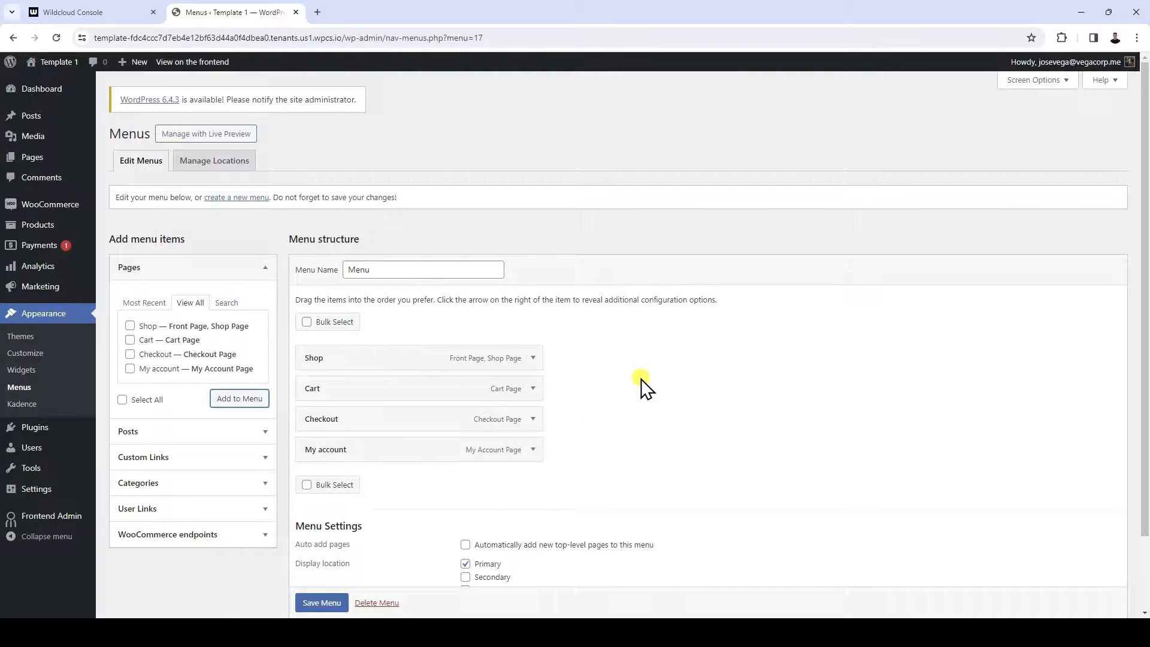
# Add the Login user link to the navigation menu
pyautogui.scroll(-2, 641, 379)
pyautogui.click(195, 423)
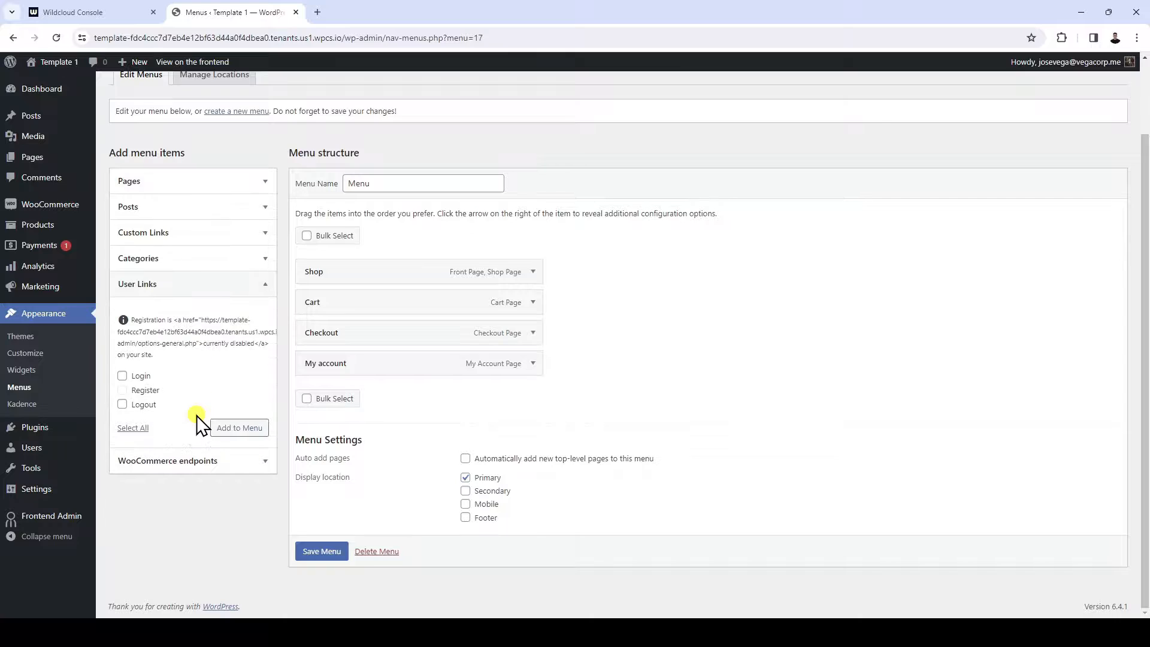
pyautogui.click(124, 376)
pyautogui.click(243, 432)
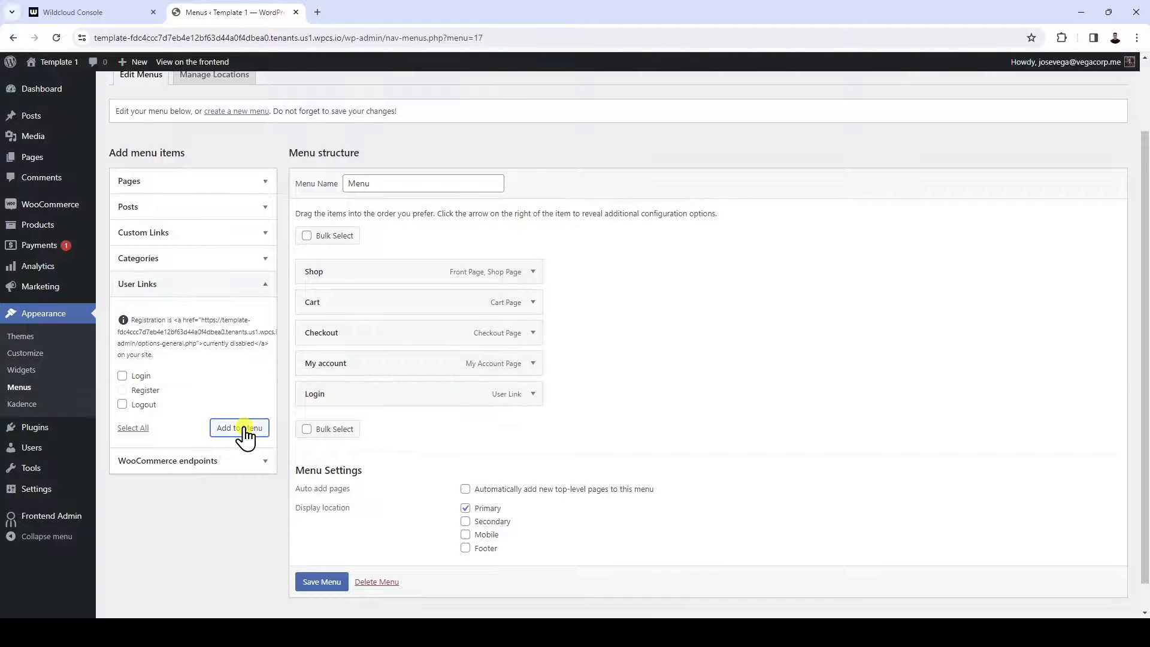
# Add a custom link labelled "Dashboard" with the dashboard site's URL to the menu and place it above Login
pyautogui.click(241, 234)
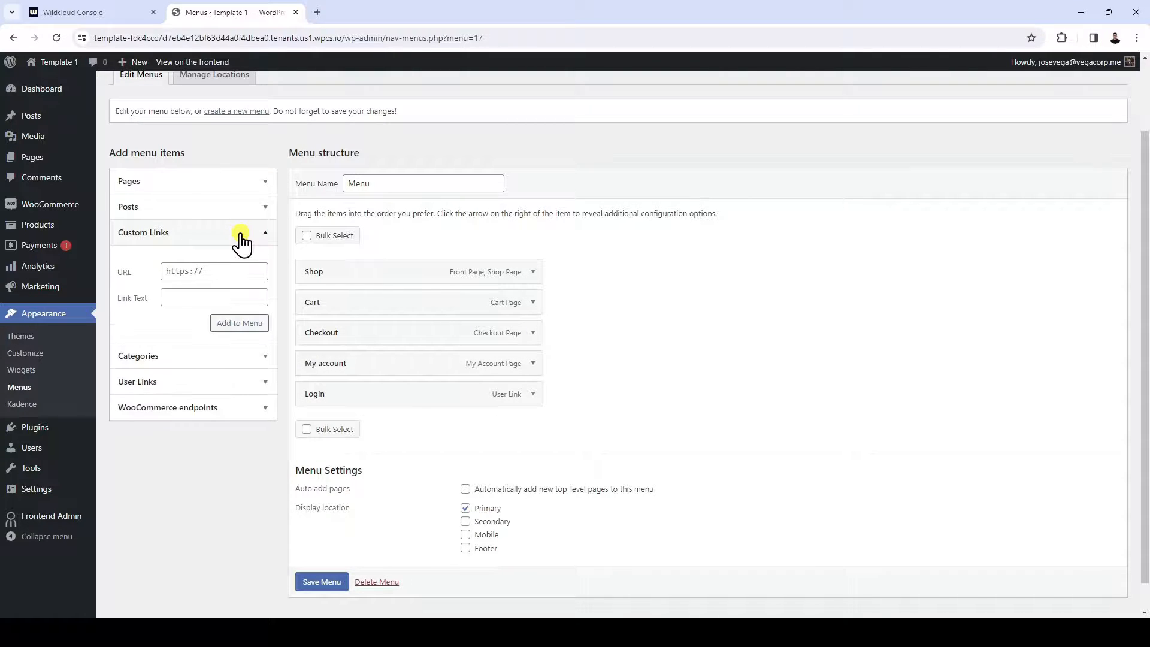
pyautogui.click(214, 277)
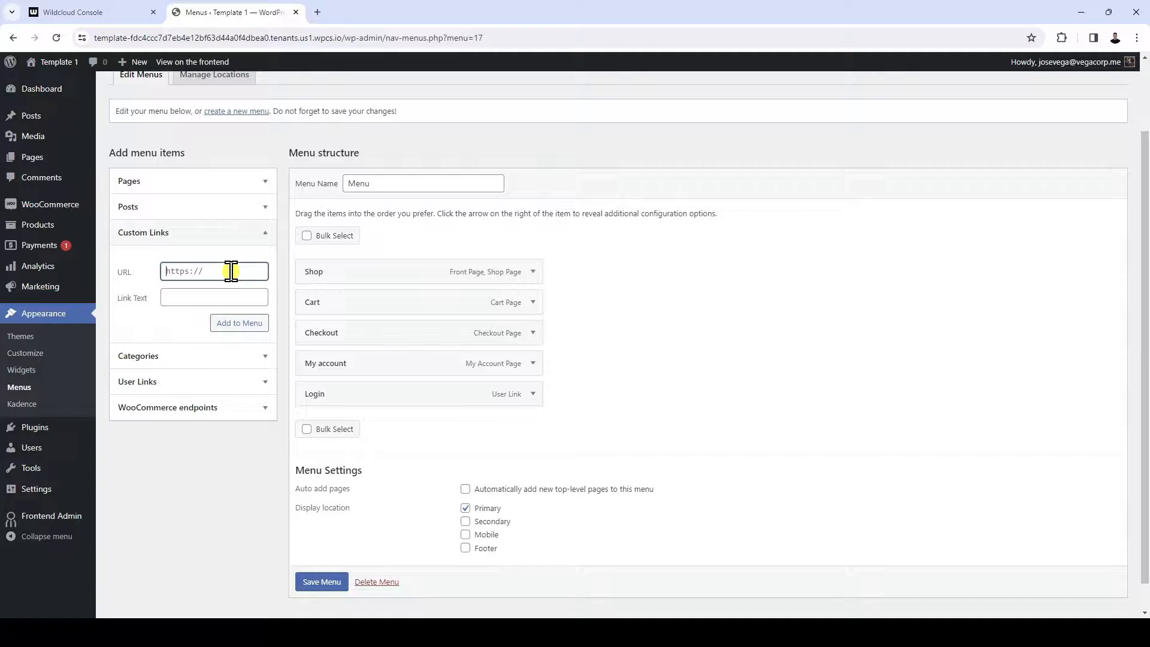
pyautogui.hotkey('ctrl', 'v')
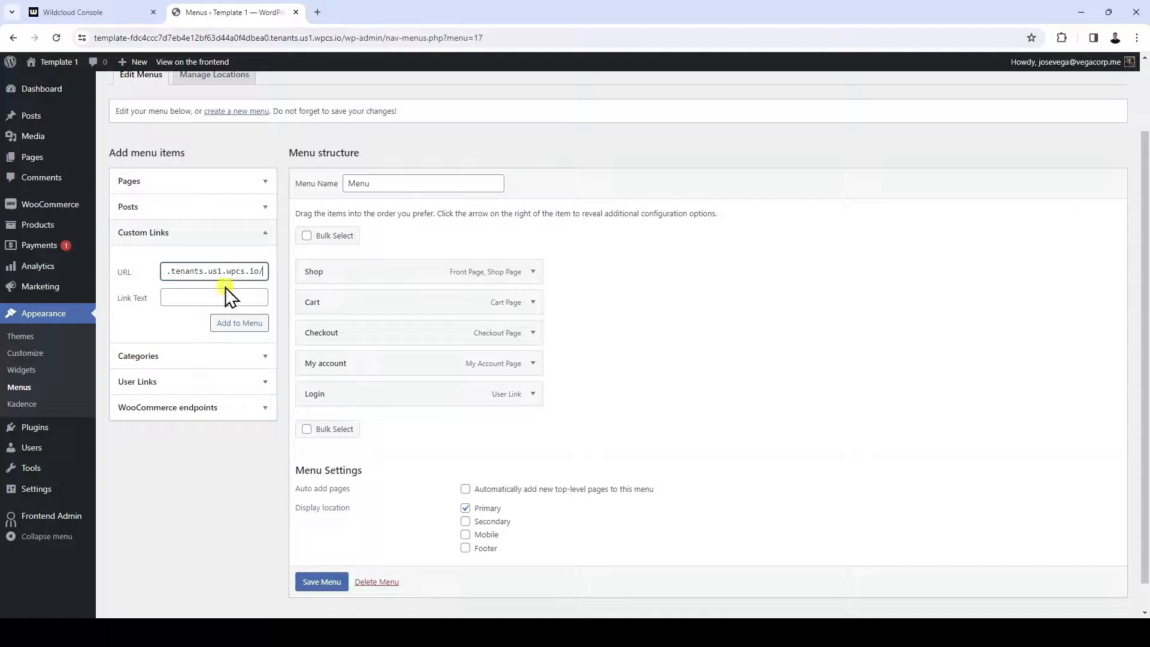
pyautogui.click(230, 297)
pyautogui.write('Dashboard')
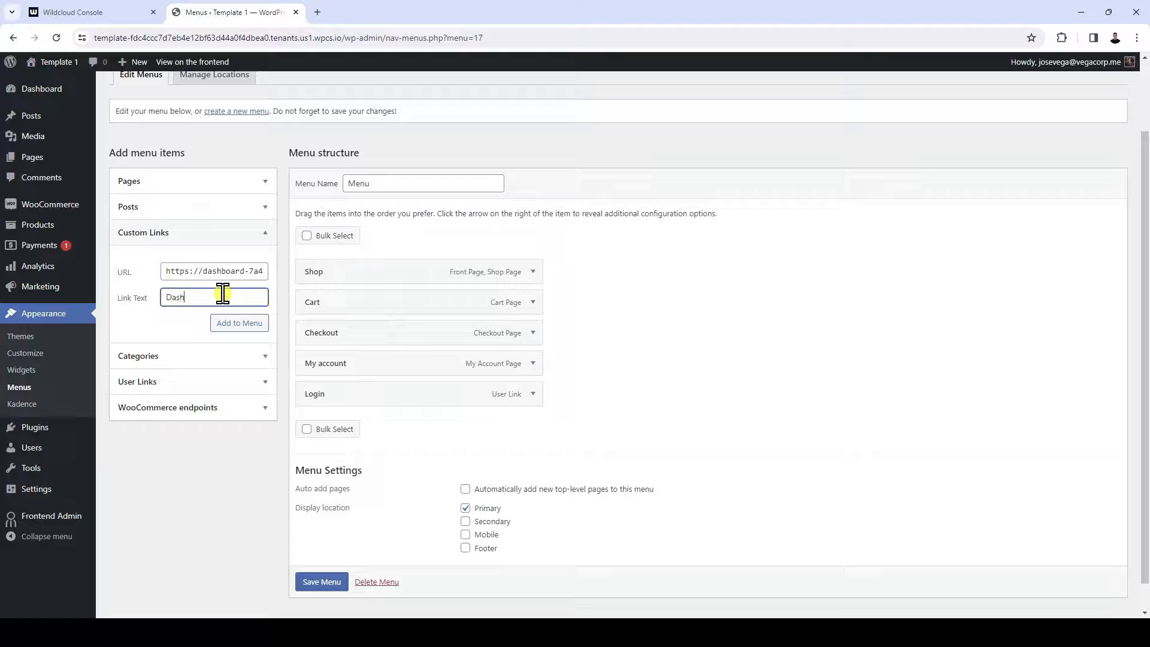
pyautogui.click(252, 324)
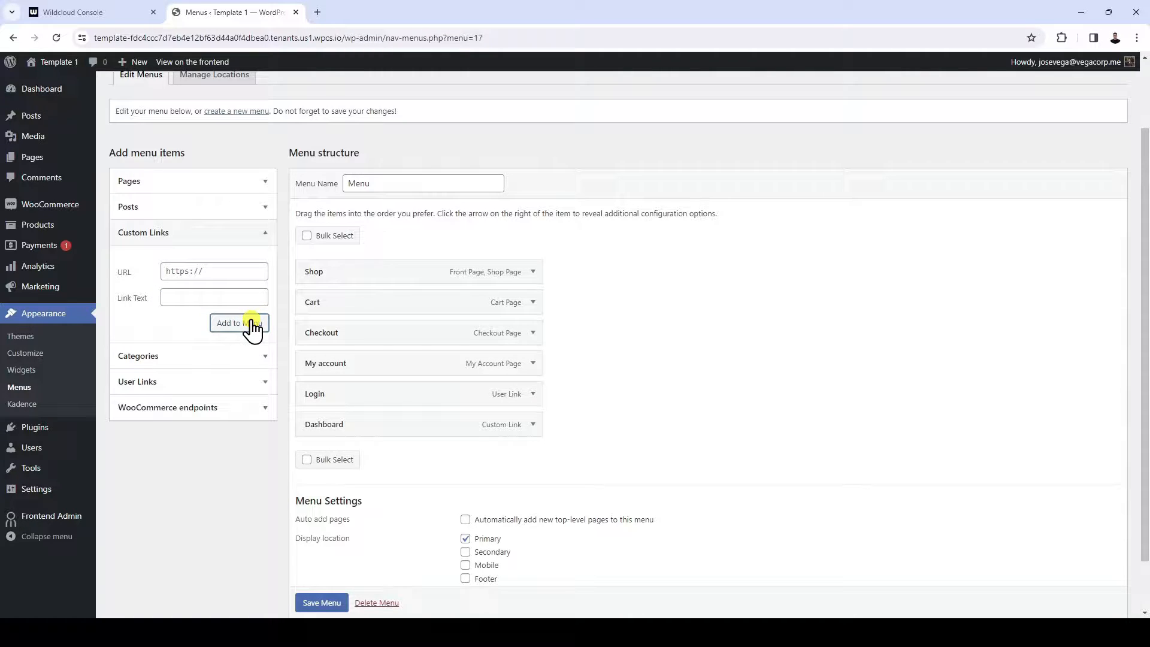
pyautogui.moveTo(350, 426); pyautogui.dragTo(353, 395)
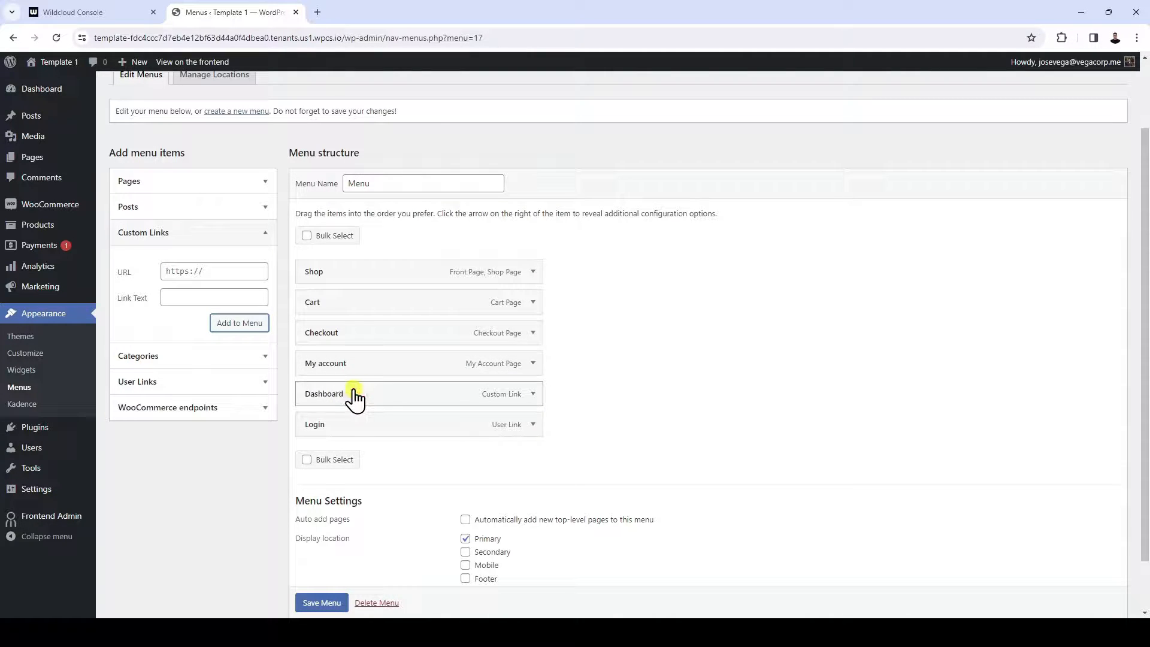
# Restrict the Dashboard link to logged-in users with the Administrator and Shop manager roles, and save the menu
pyautogui.click(532, 394)
pyautogui.scroll(-3, 532, 396)
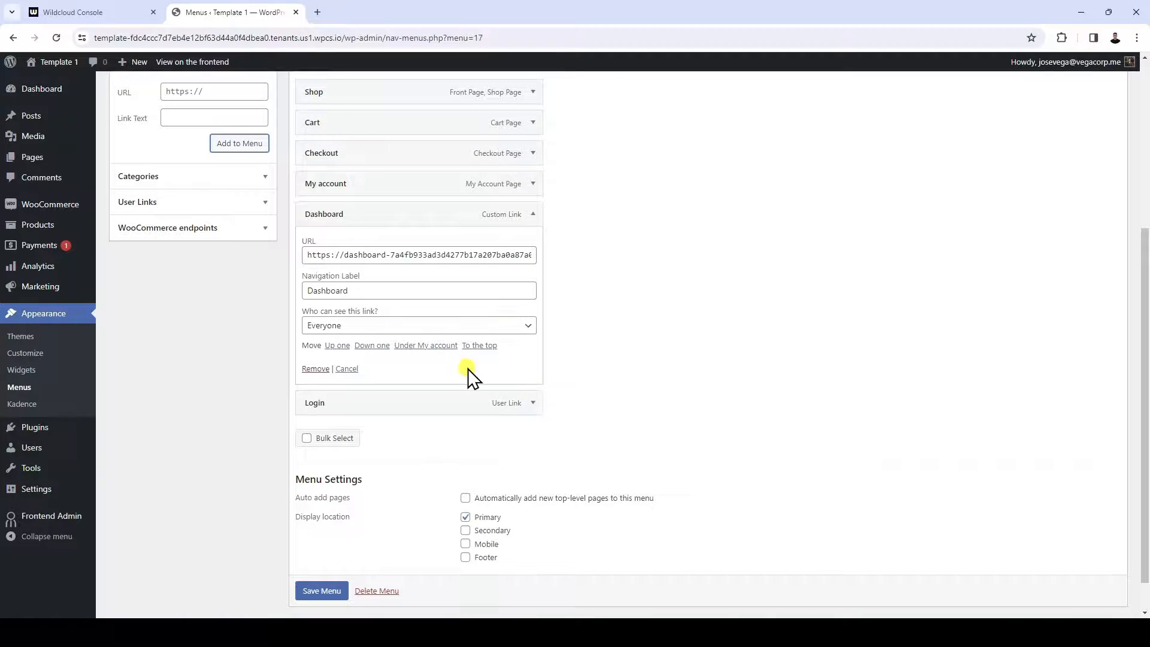
pyautogui.click(370, 327)
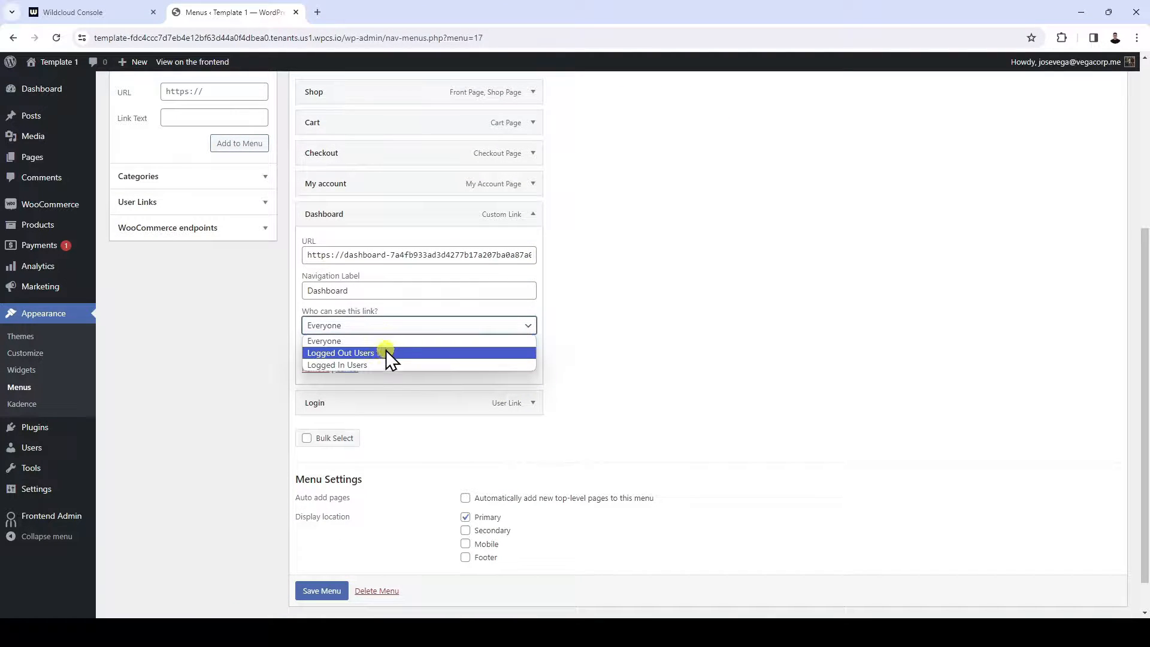
pyautogui.click(394, 365)
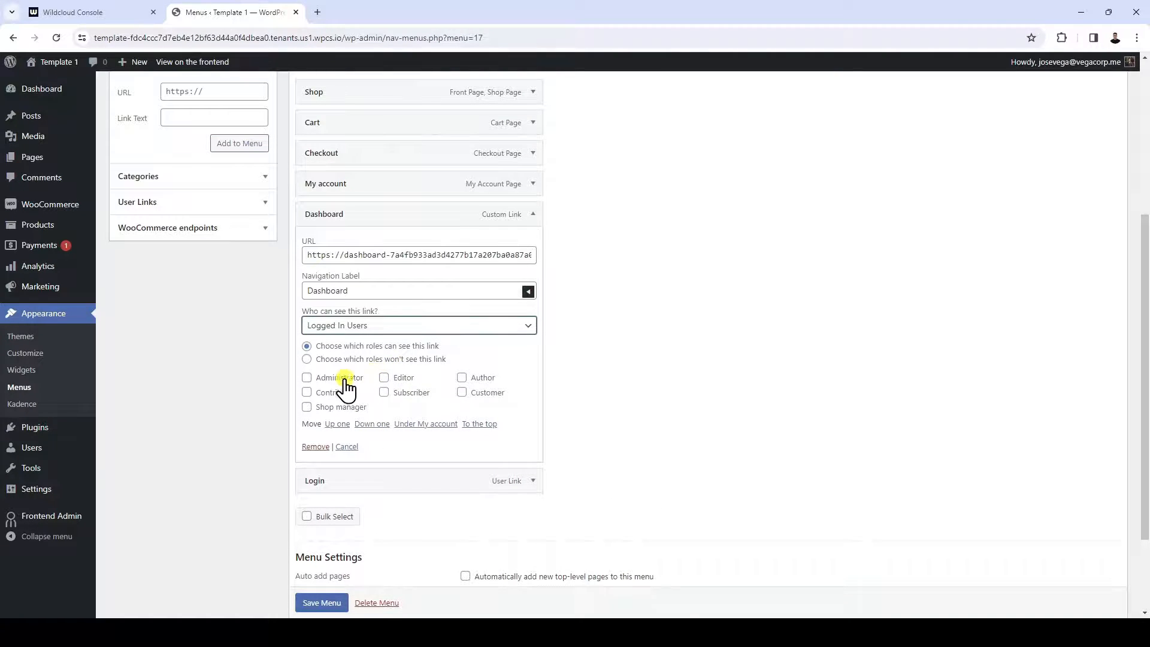
pyautogui.click(307, 378)
pyautogui.click(307, 408)
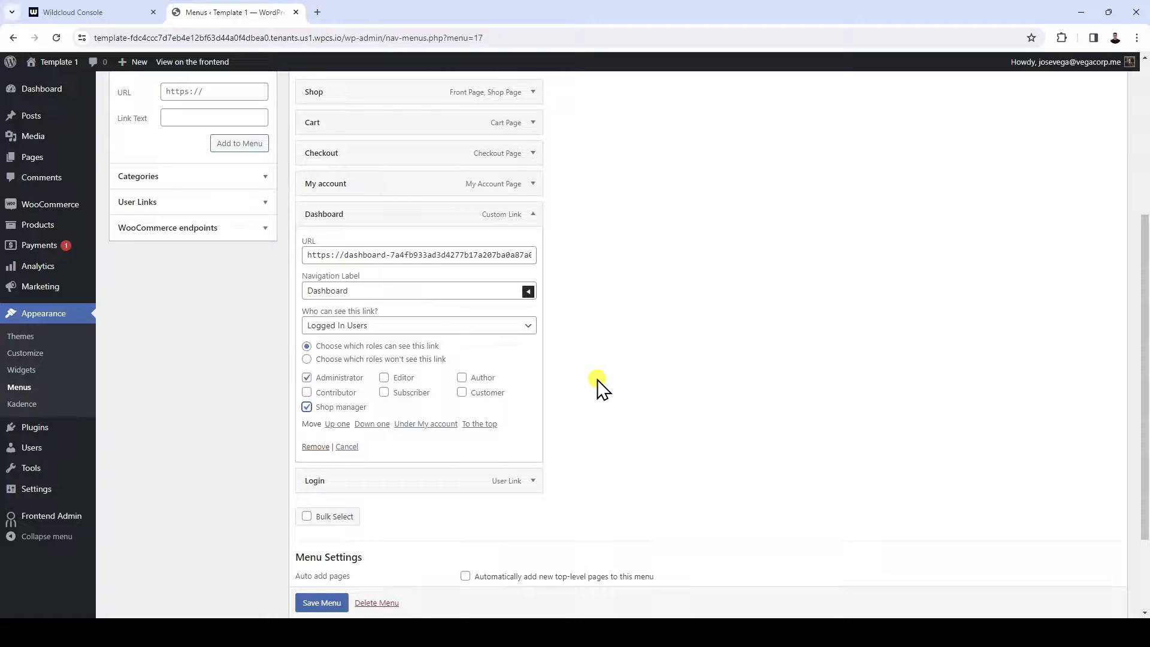
pyautogui.scroll(-2, 597, 386)
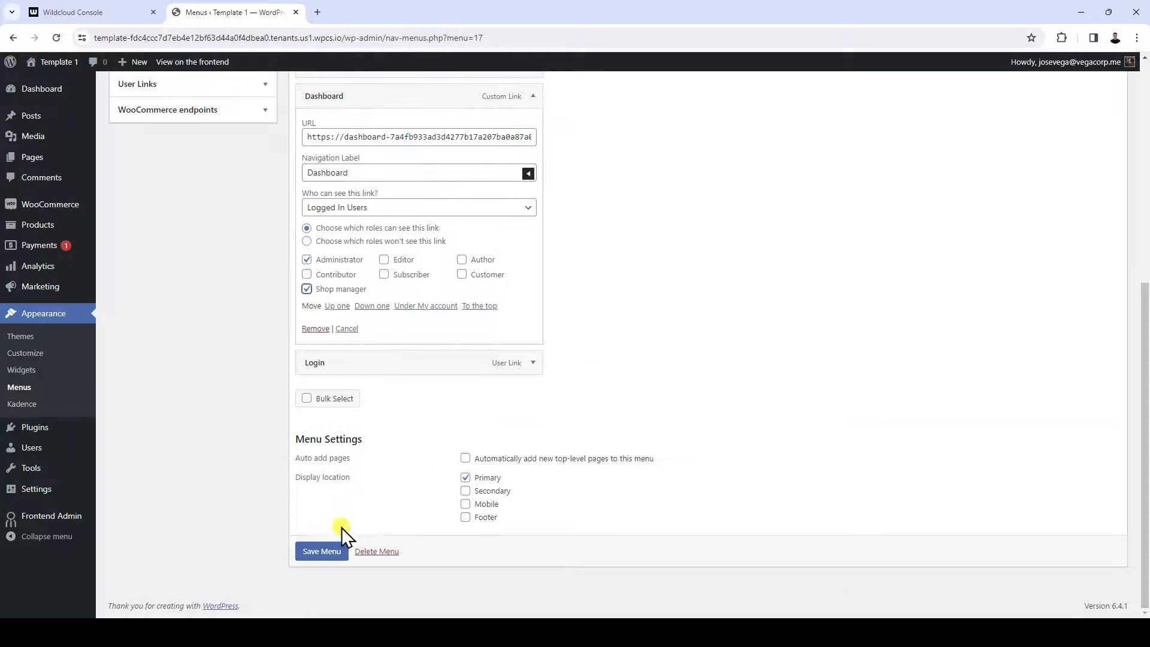
pyautogui.click(322, 551)
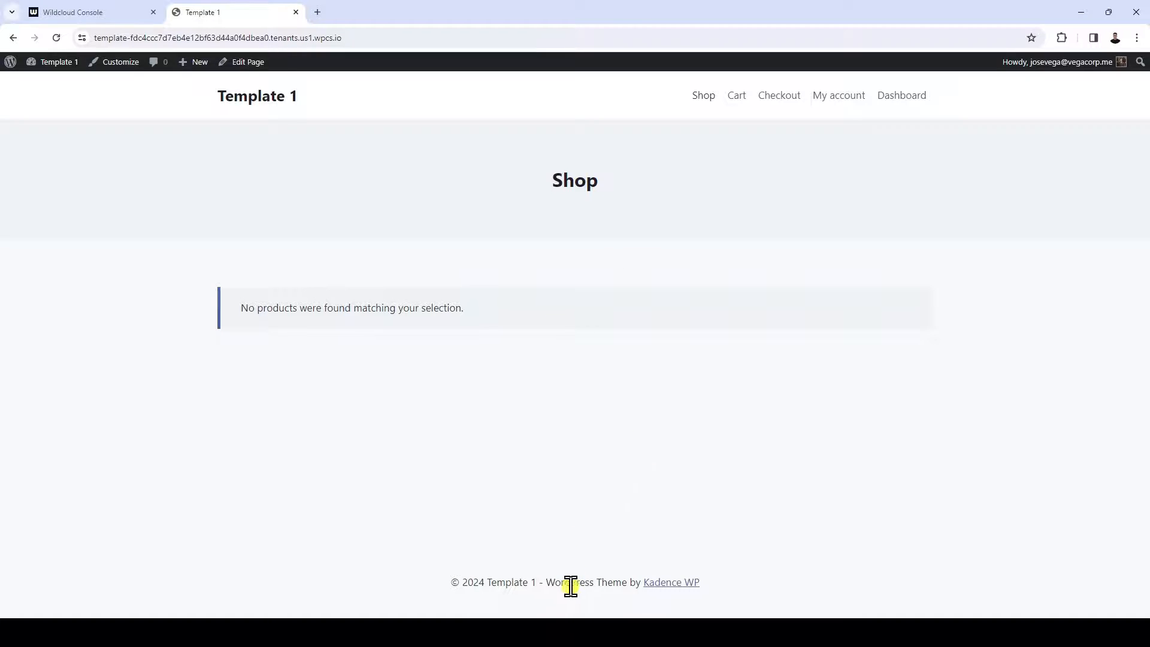
# In the site customizer, remove the {theme-credit} placeholder from the footer copyright text and publish the change
pyautogui.click(97, 62)
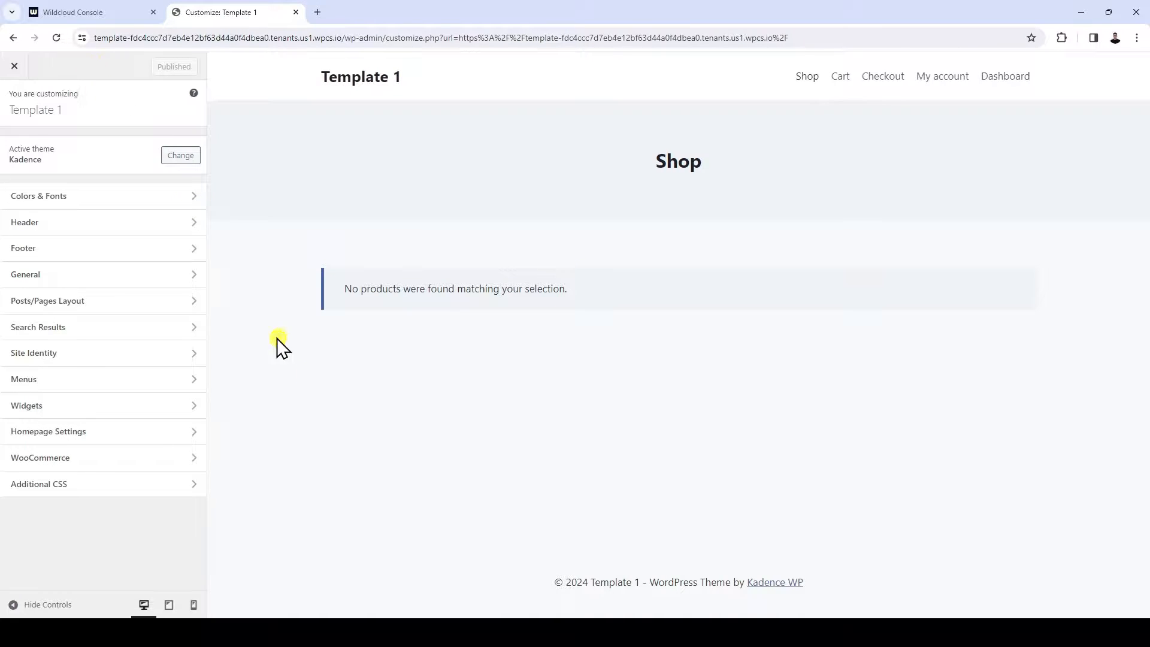
pyautogui.click(311, 583)
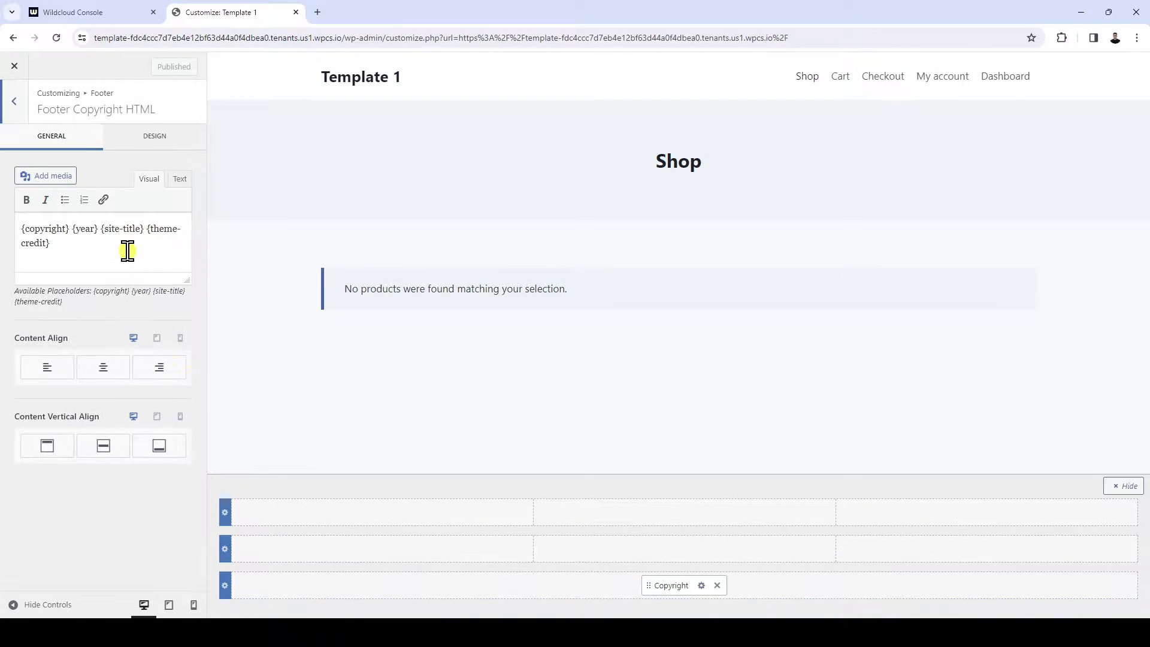
pyautogui.moveTo(126, 249); pyautogui.dragTo(146, 228)
pyautogui.press('BackSpace')
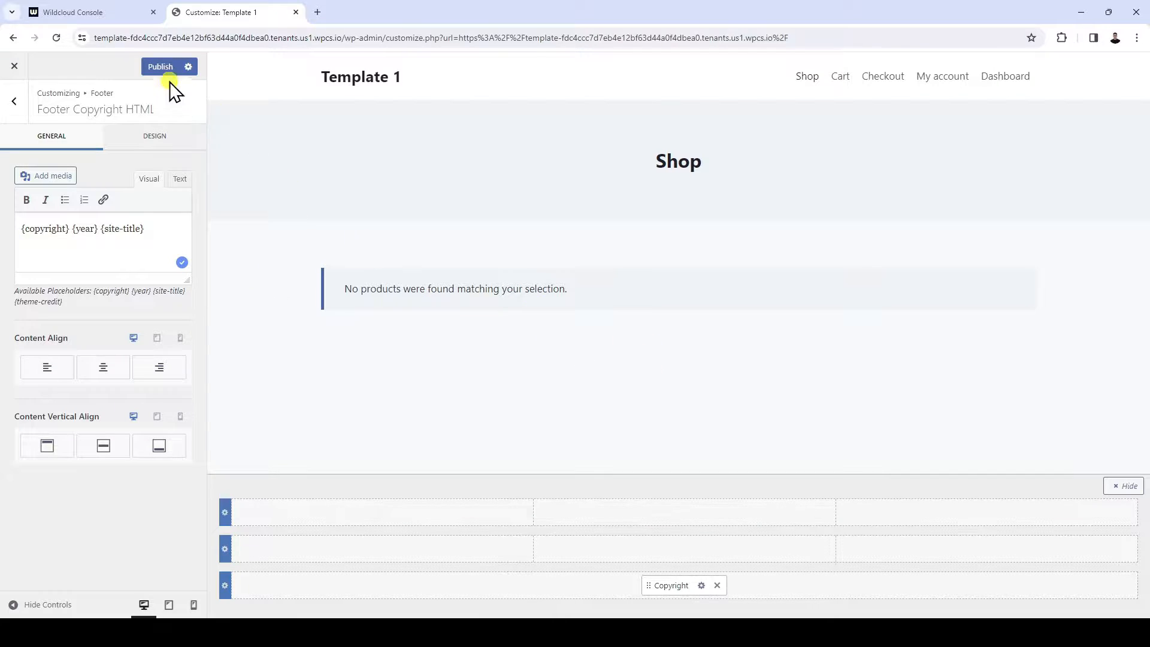
pyautogui.click(14, 100)
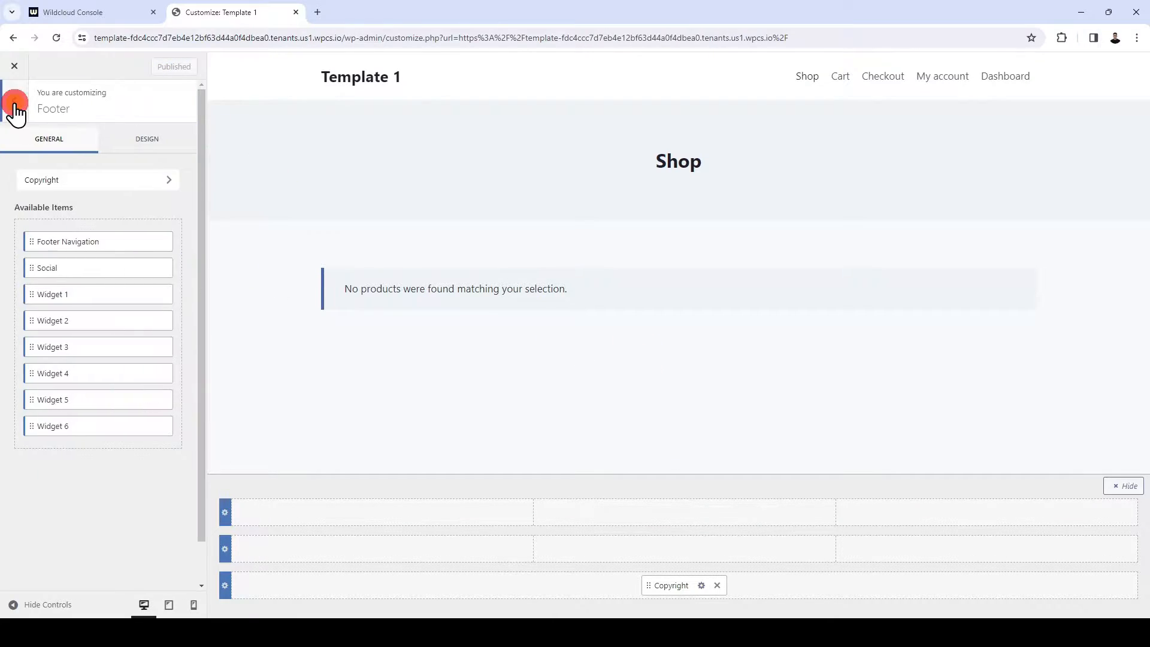
pyautogui.click(14, 103)
# Set the theme's global color palette to the orange preset, publish it and leave the customizer
pyautogui.click(45, 196)
pyautogui.click(105, 146)
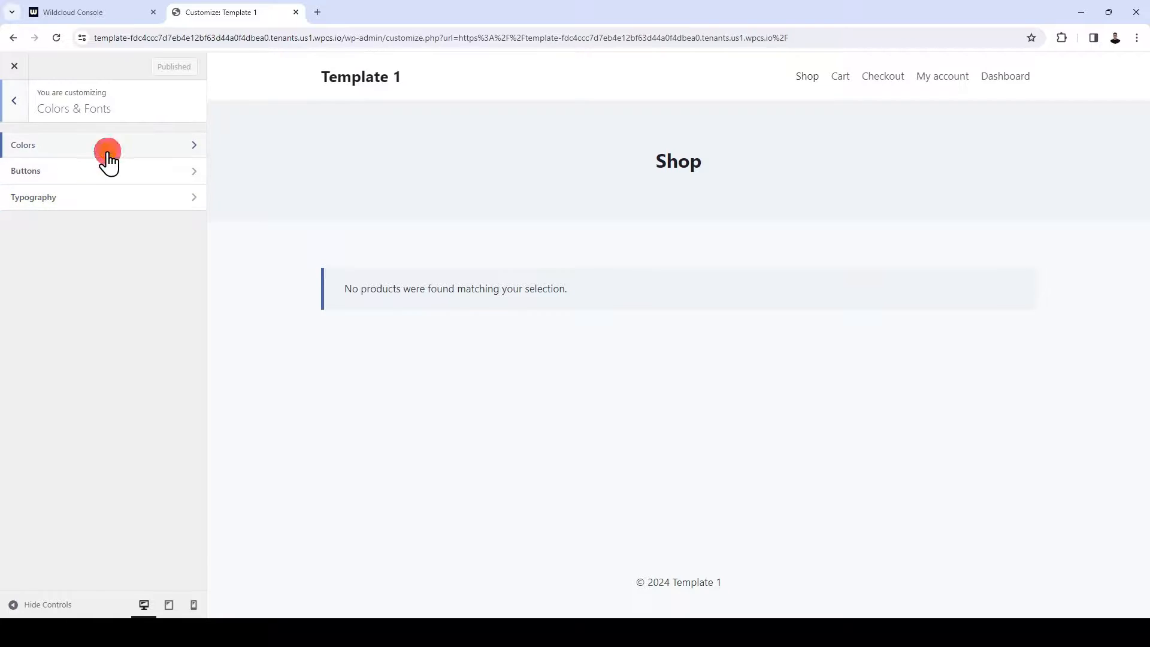
pyautogui.click(28, 199)
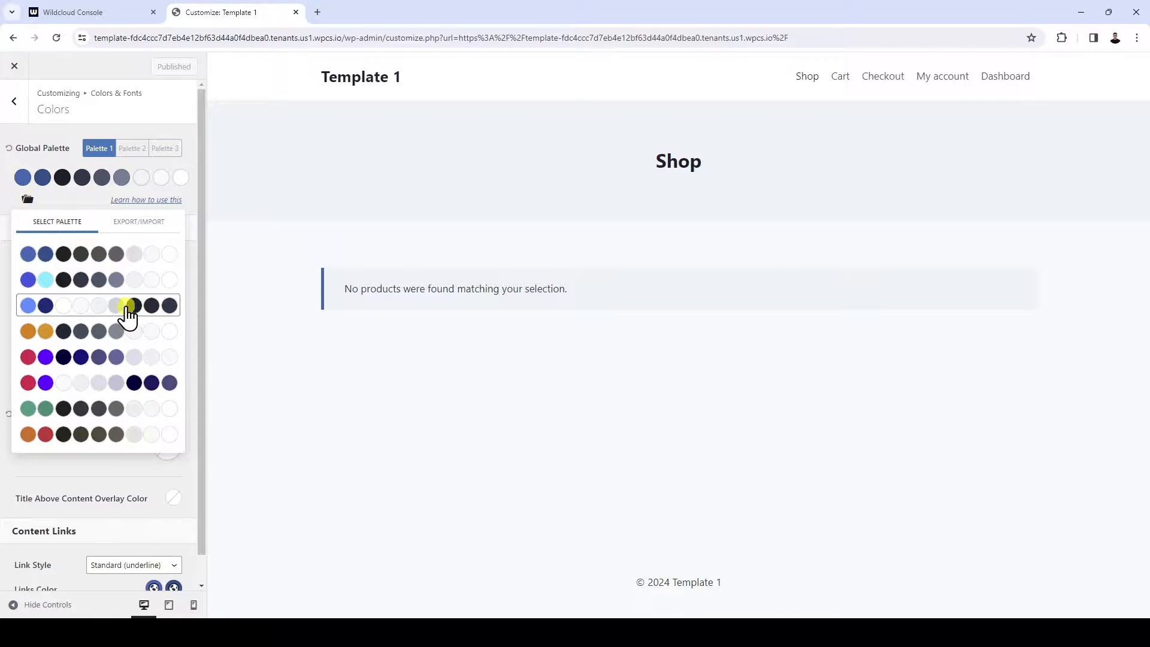
pyautogui.click(160, 357)
pyautogui.scroll(-1, 160, 363)
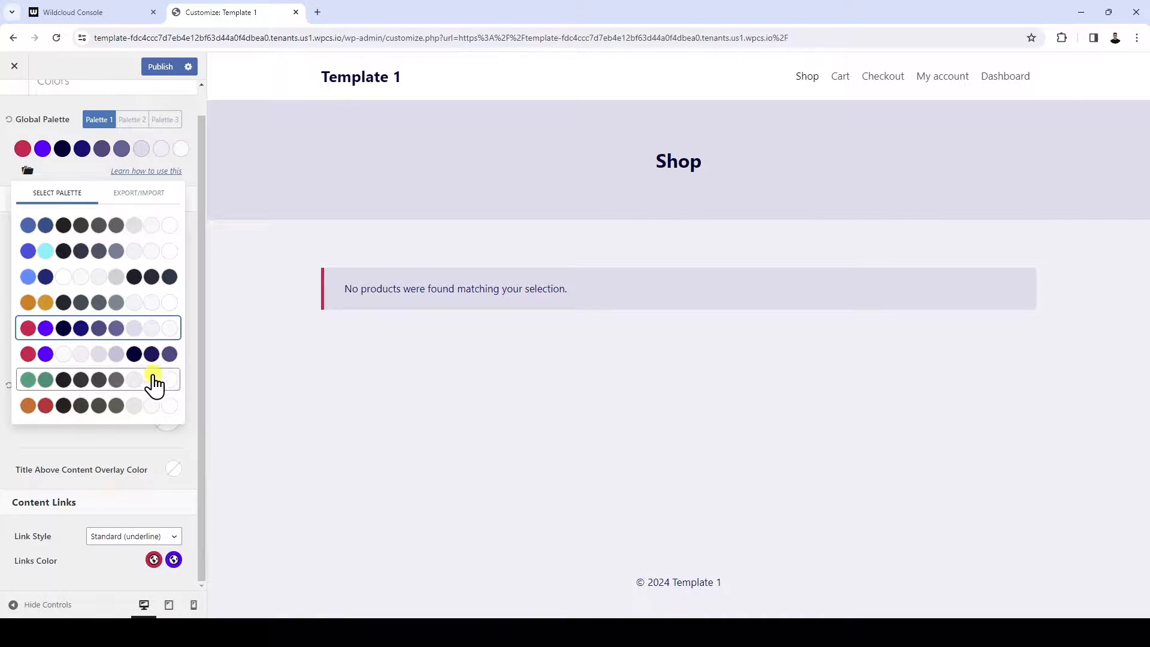
pyautogui.scroll(1, 160, 318)
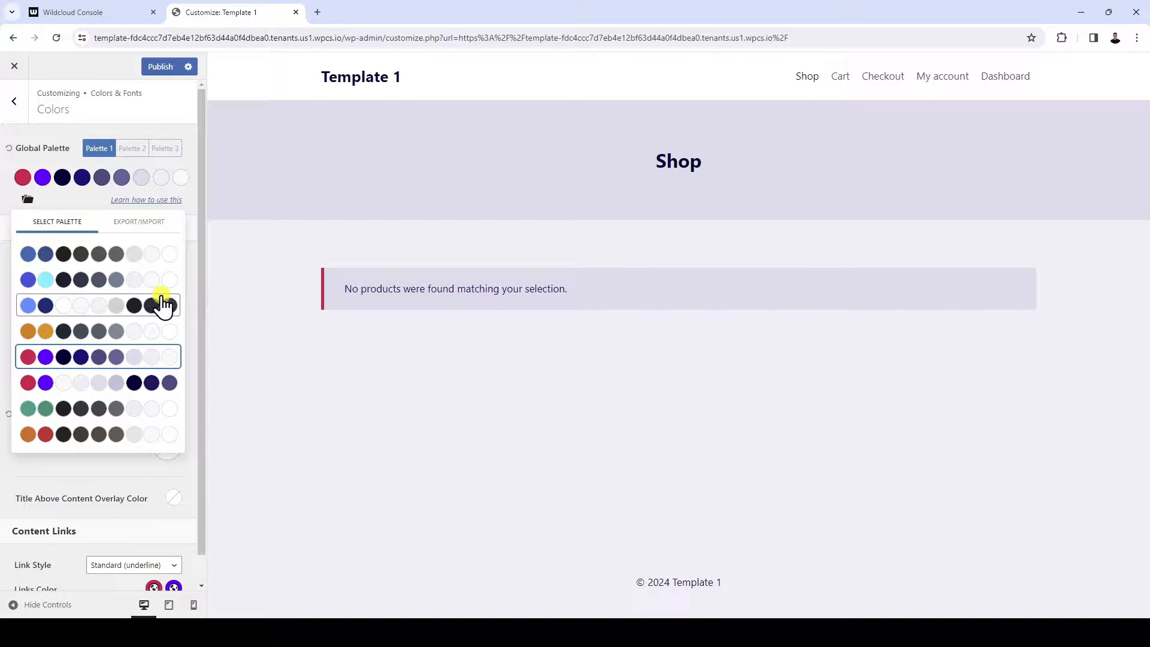
pyautogui.click(161, 333)
pyautogui.click(161, 67)
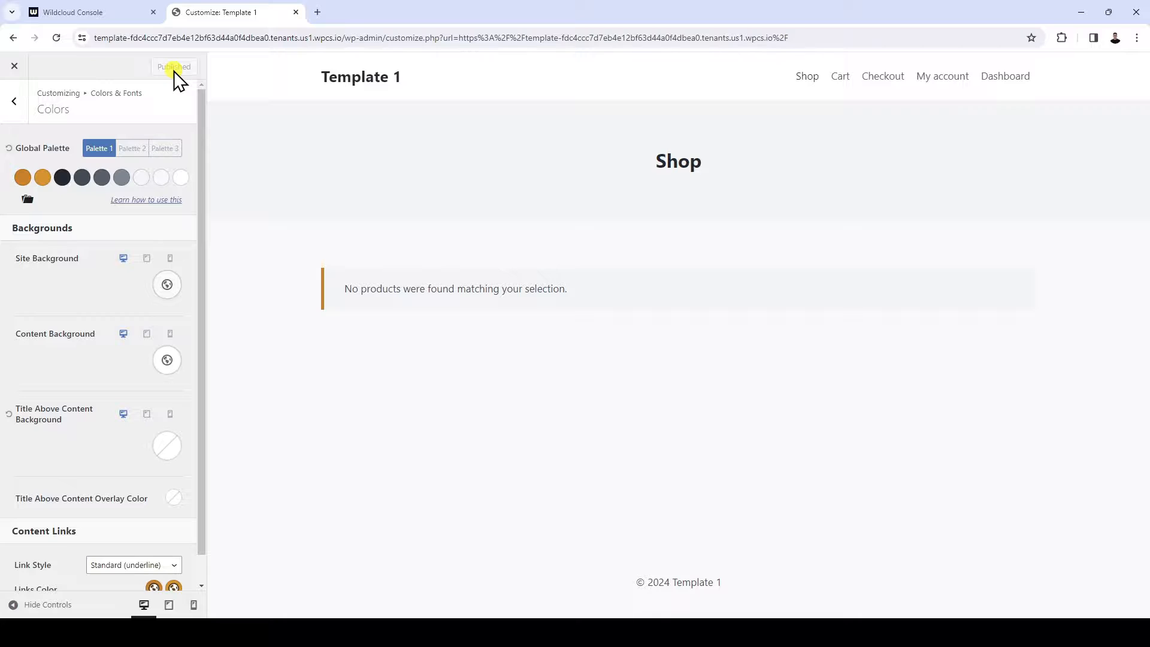
pyautogui.click(14, 66)
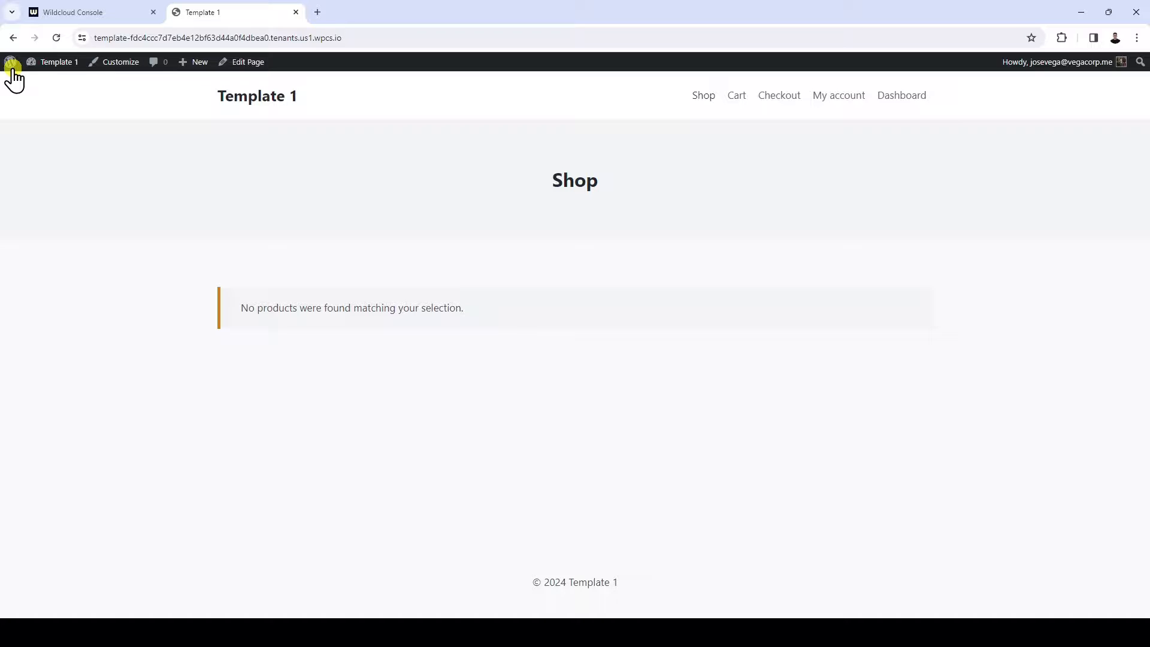
# Create a product named "Test product" with placeholder description text, regular price 10, the Clothing category and a shoe image
pyautogui.click(52, 65)
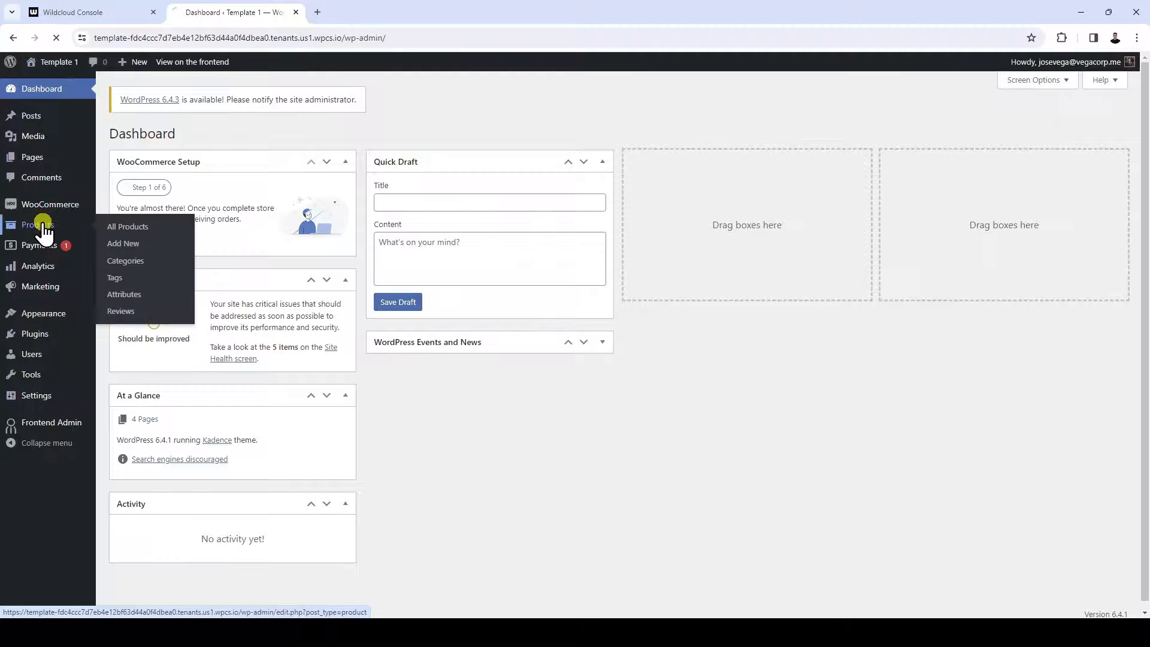
pyautogui.click(42, 226)
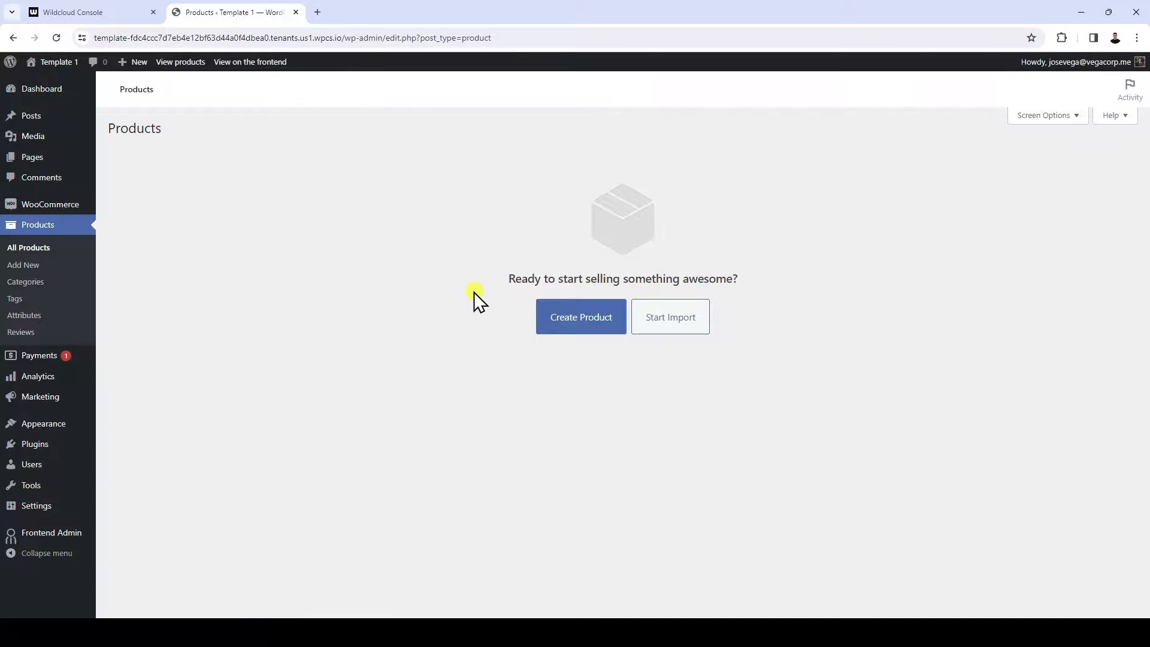
pyautogui.click(559, 320)
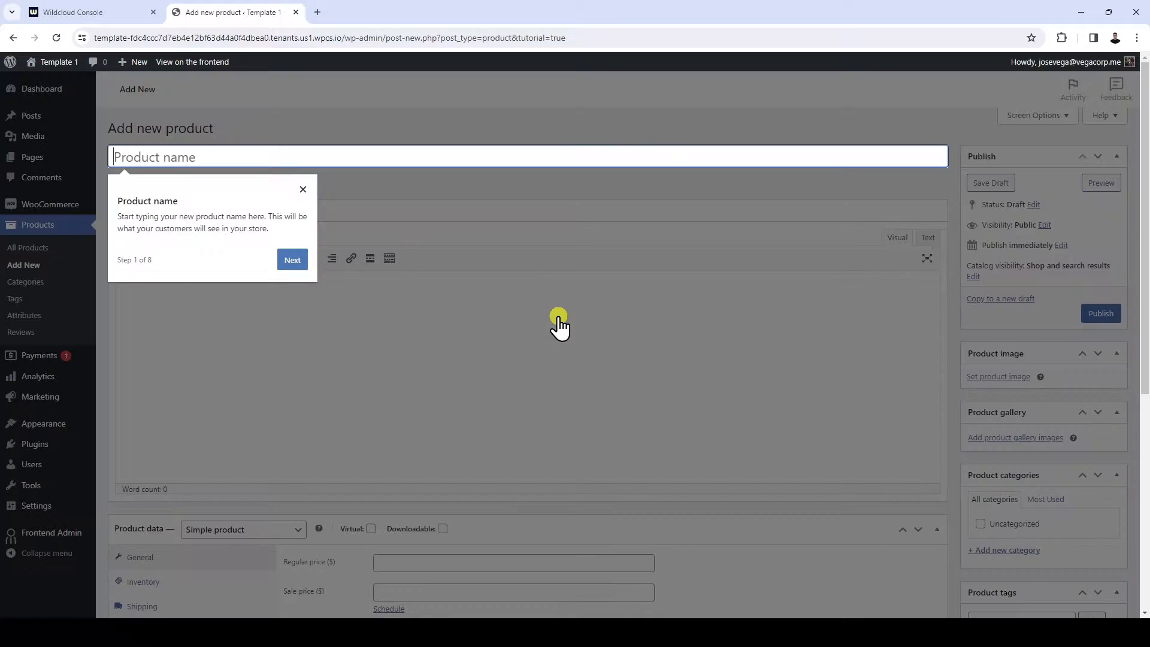
pyautogui.write('Test product')
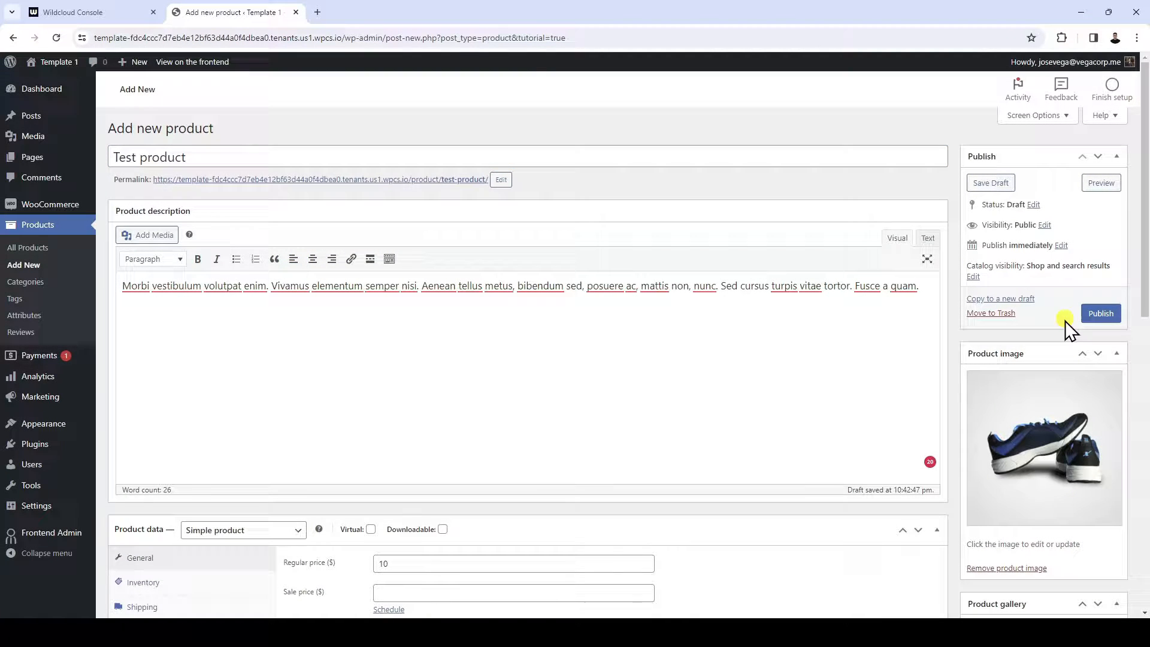
# Preview the test product's page and return to the product editor
pyautogui.click(1098, 182)
pyautogui.scroll(-3, 868, 449)
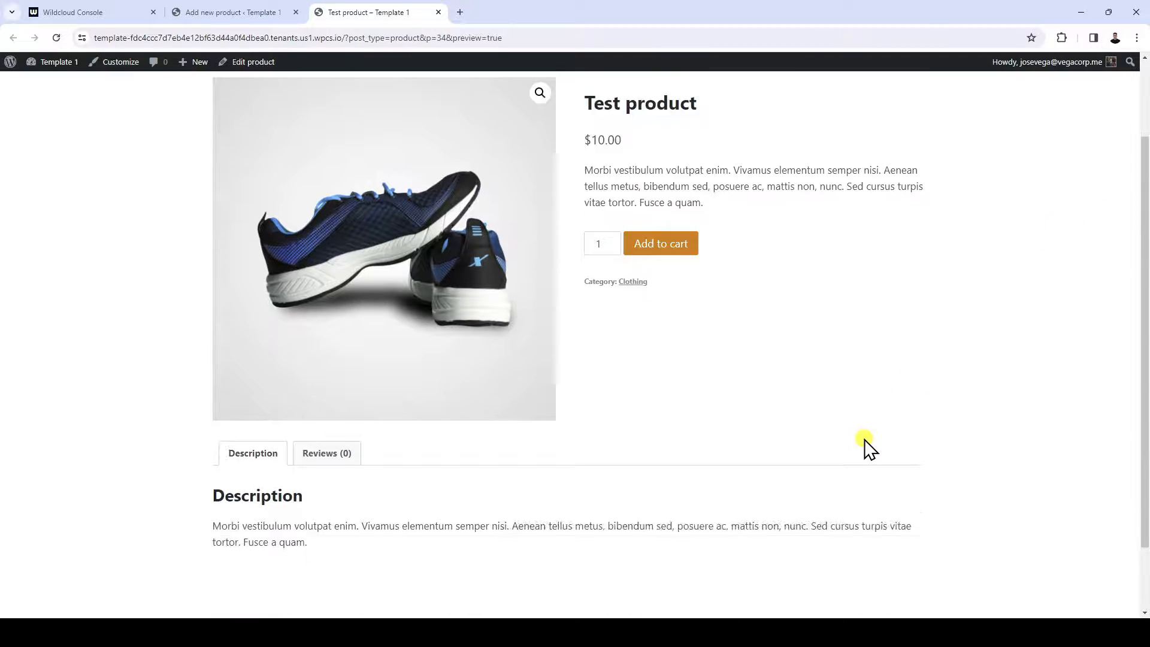
pyautogui.scroll(3, 867, 449)
pyautogui.click(441, 14)
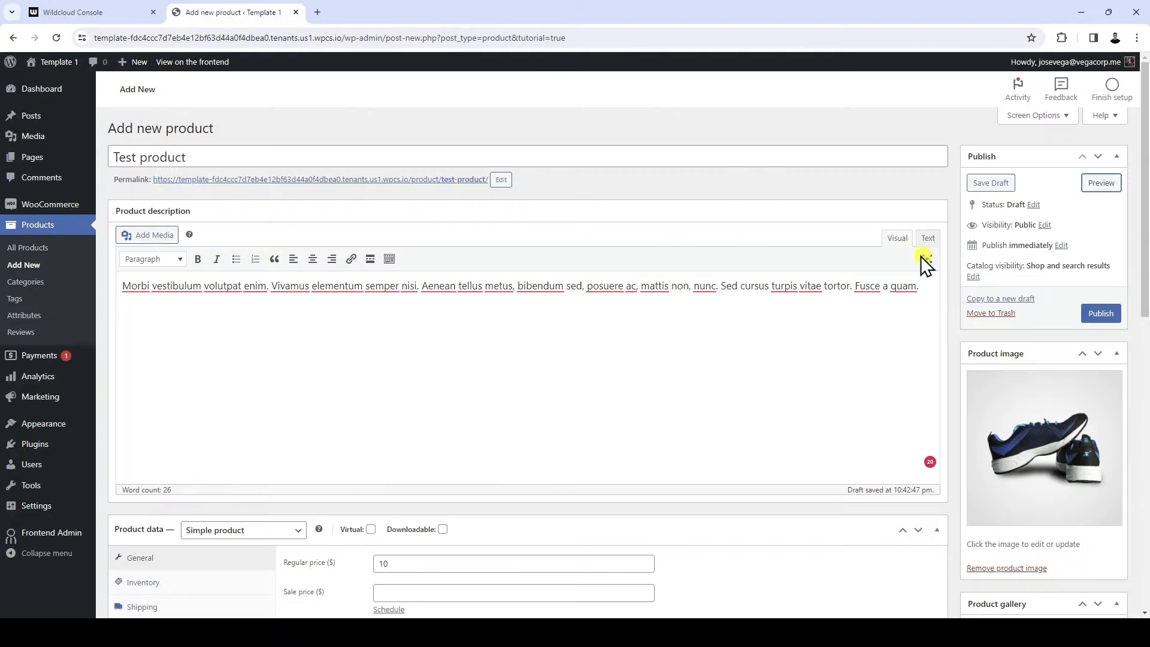
# Publish the test product and view the store's Shop page on the frontend
pyautogui.click(1101, 314)
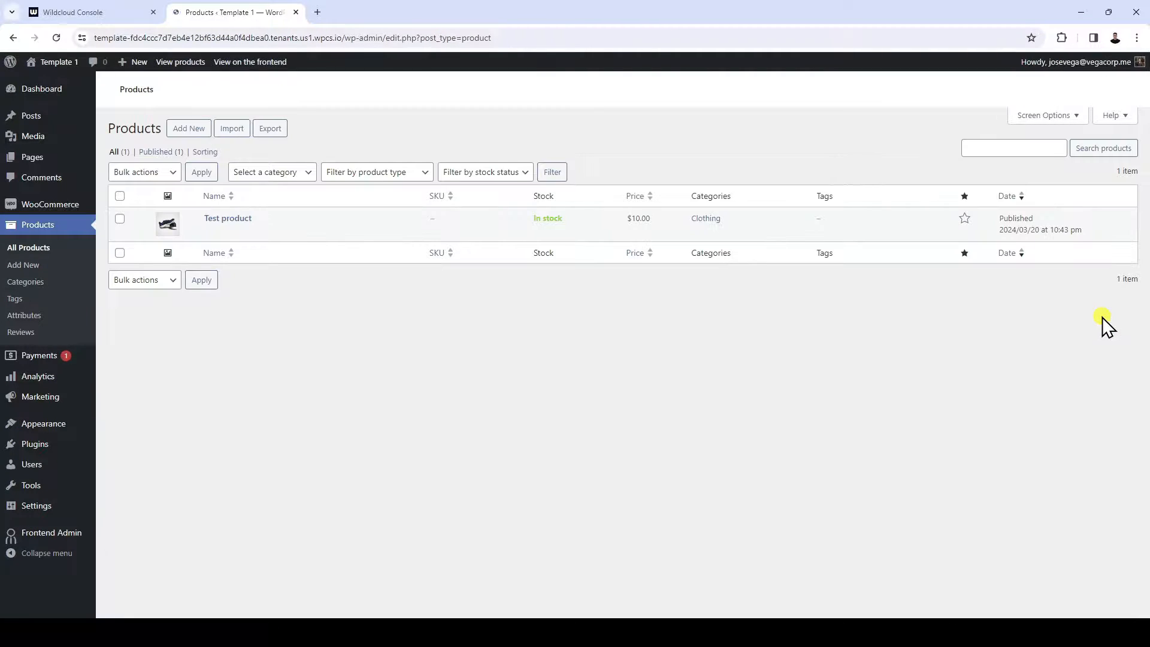
pyautogui.moveTo(58, 70)
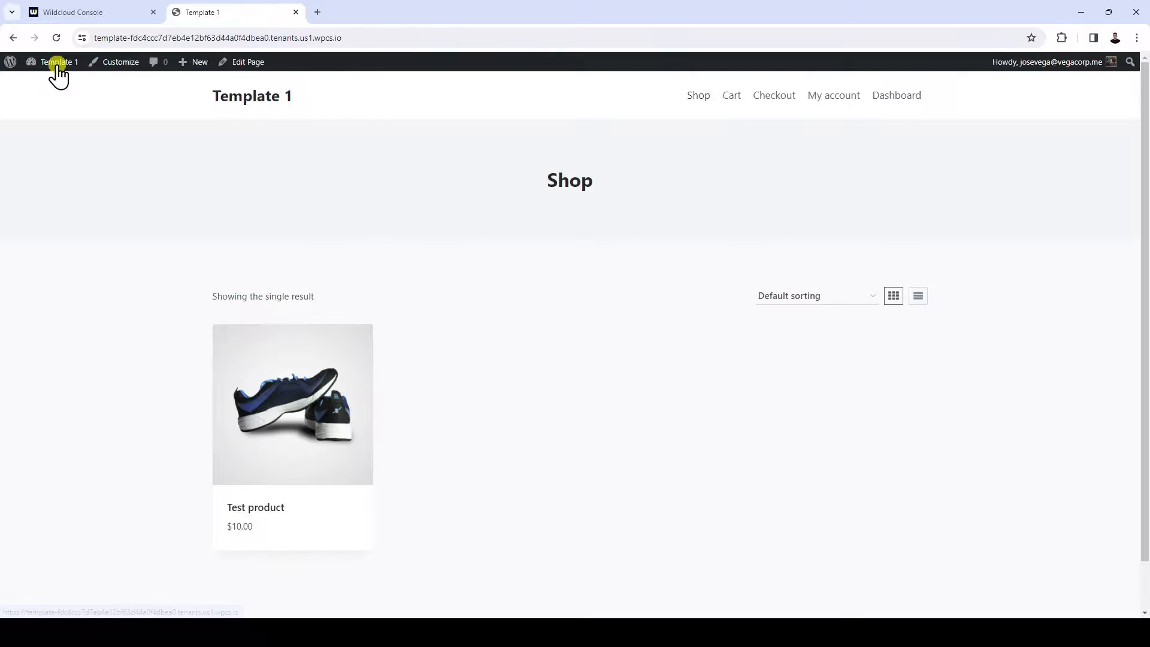
pyautogui.scroll(-1, 42, 303)
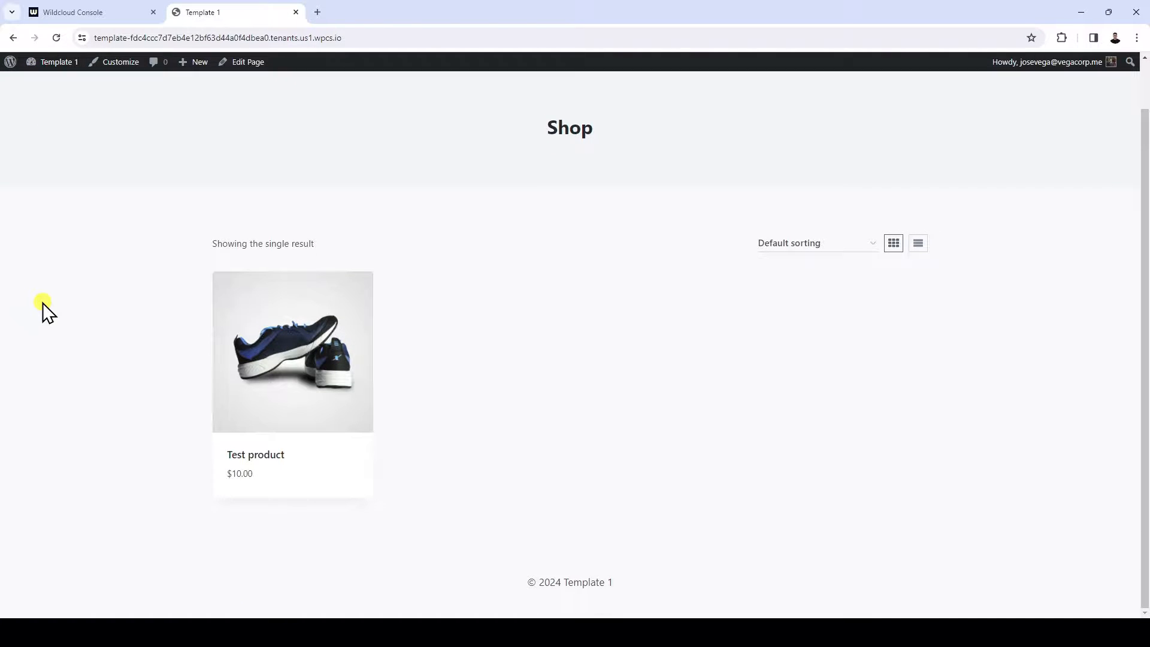
# Leave the template store's frontend and open the tenant snapshots of the codebase application's v1.0 version in the Wildcloud Console
pyautogui.scroll(1, 42, 303)
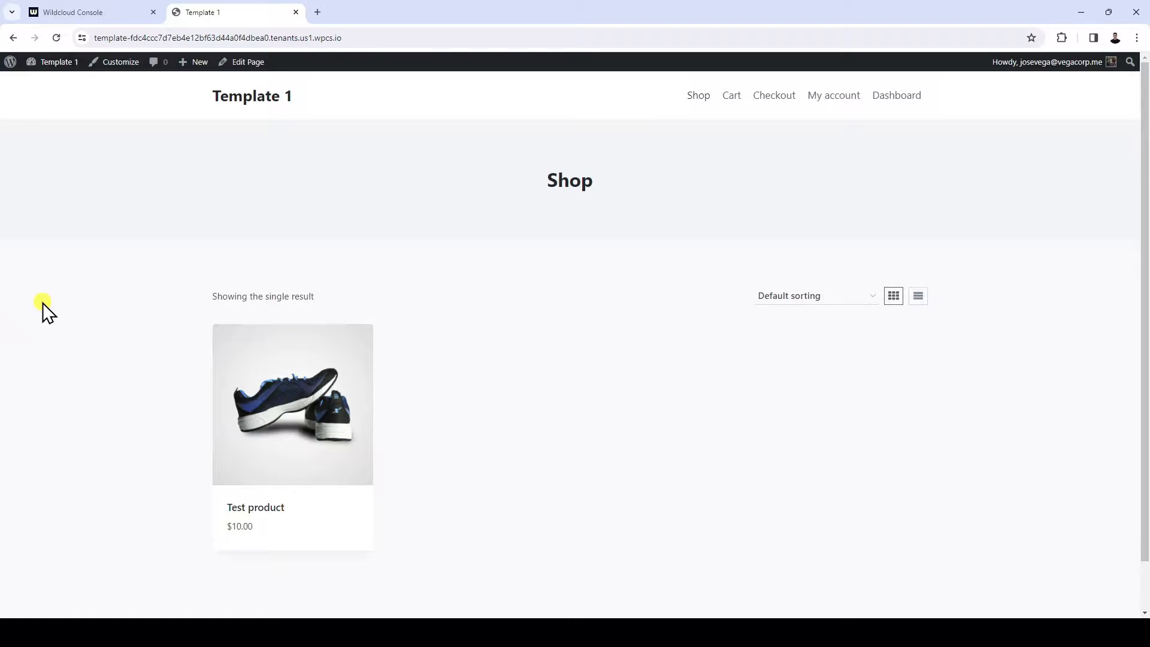
pyautogui.click(296, 13)
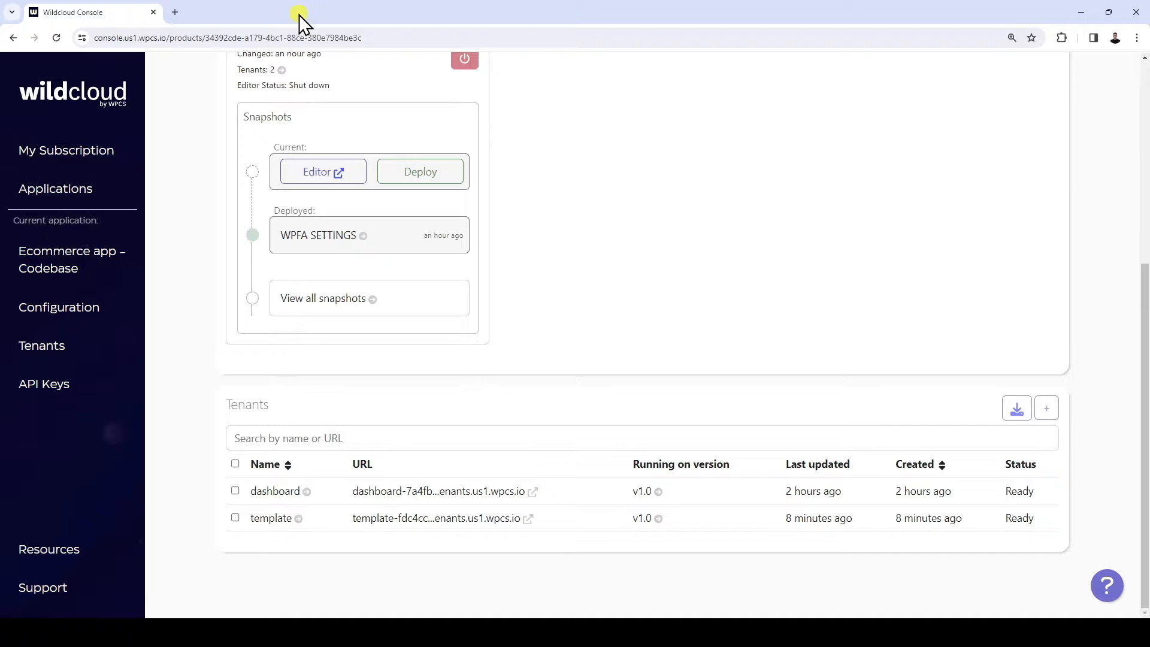
pyautogui.click(329, 300)
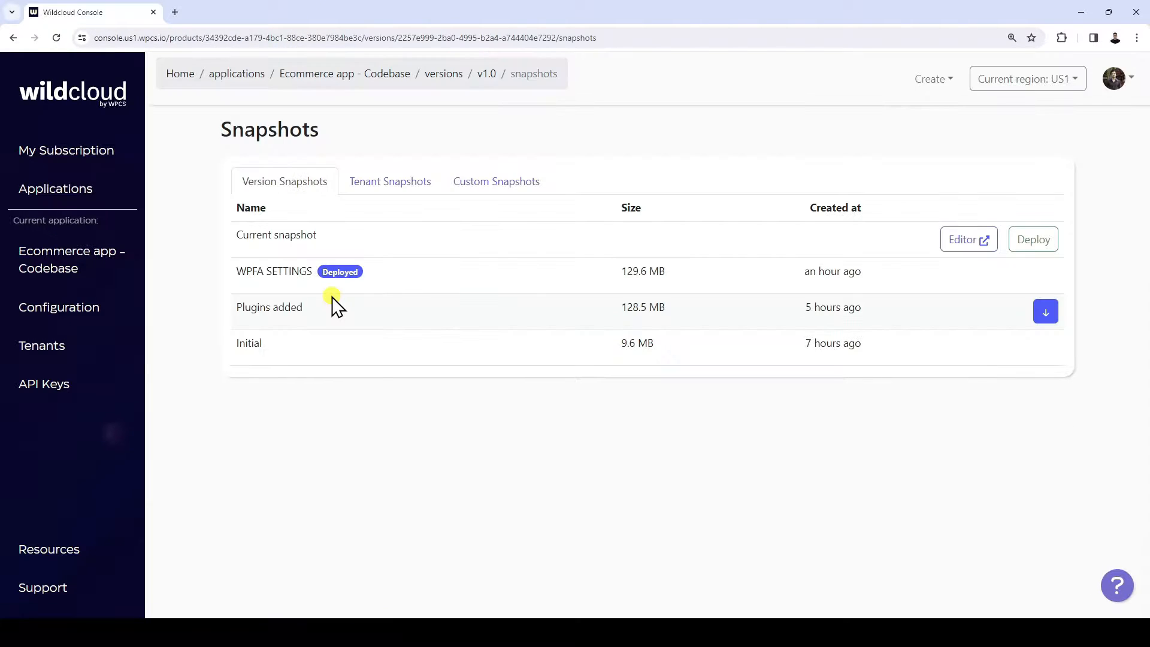
pyautogui.click(414, 186)
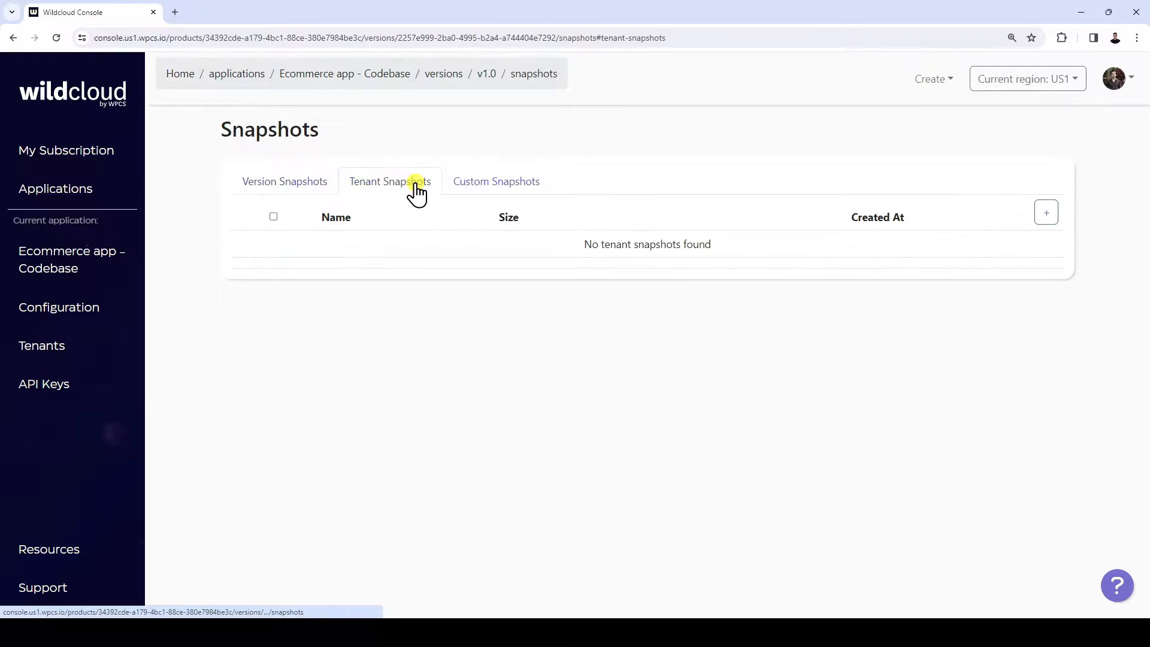
# Create a tenant snapshot named "Template 1" with comment "This is Template 1.", group name "Templates" and the template tenant
pyautogui.click(1048, 214)
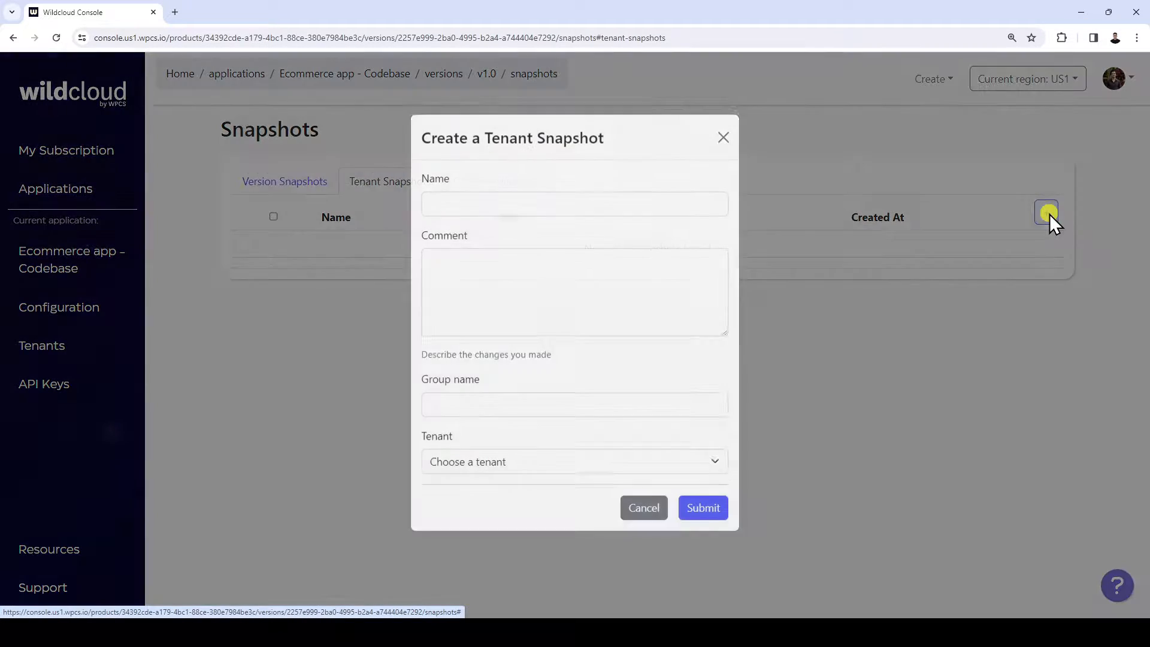
pyautogui.click(583, 213)
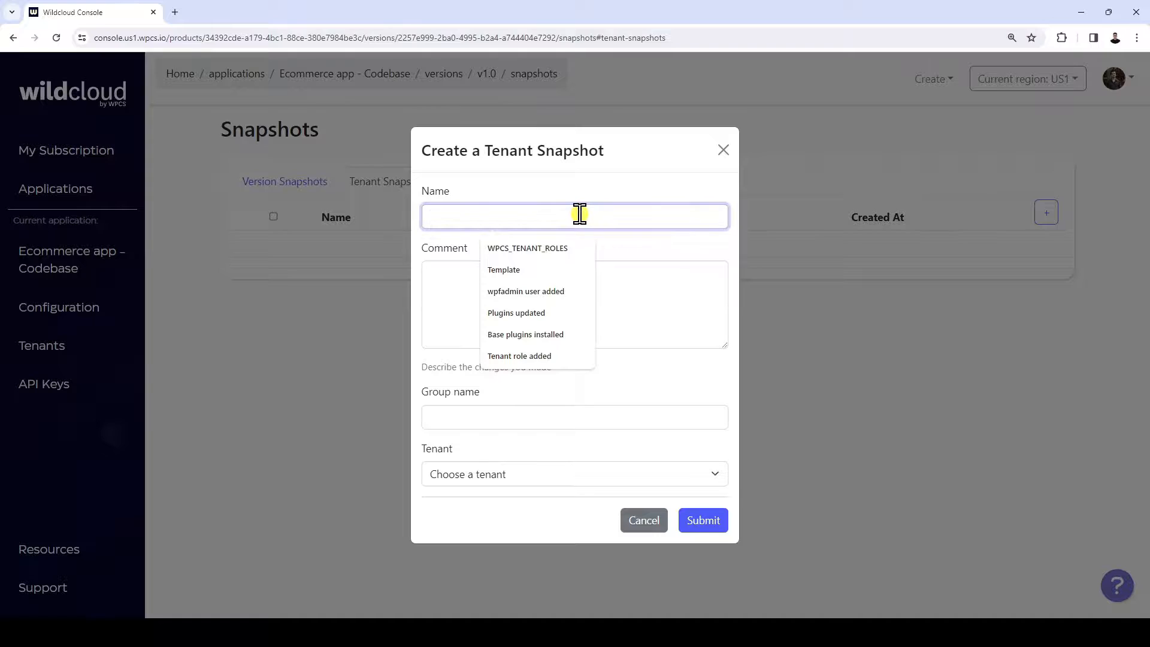
pyautogui.write('Template 1')
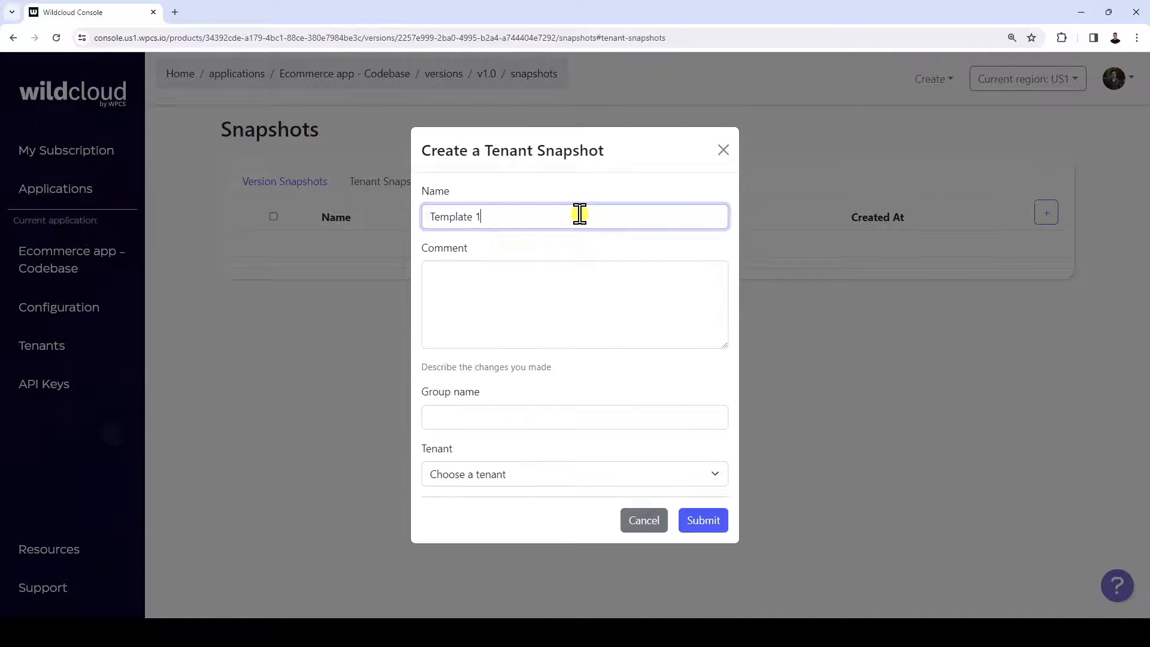
pyautogui.click(576, 269)
pyautogui.write('This m')
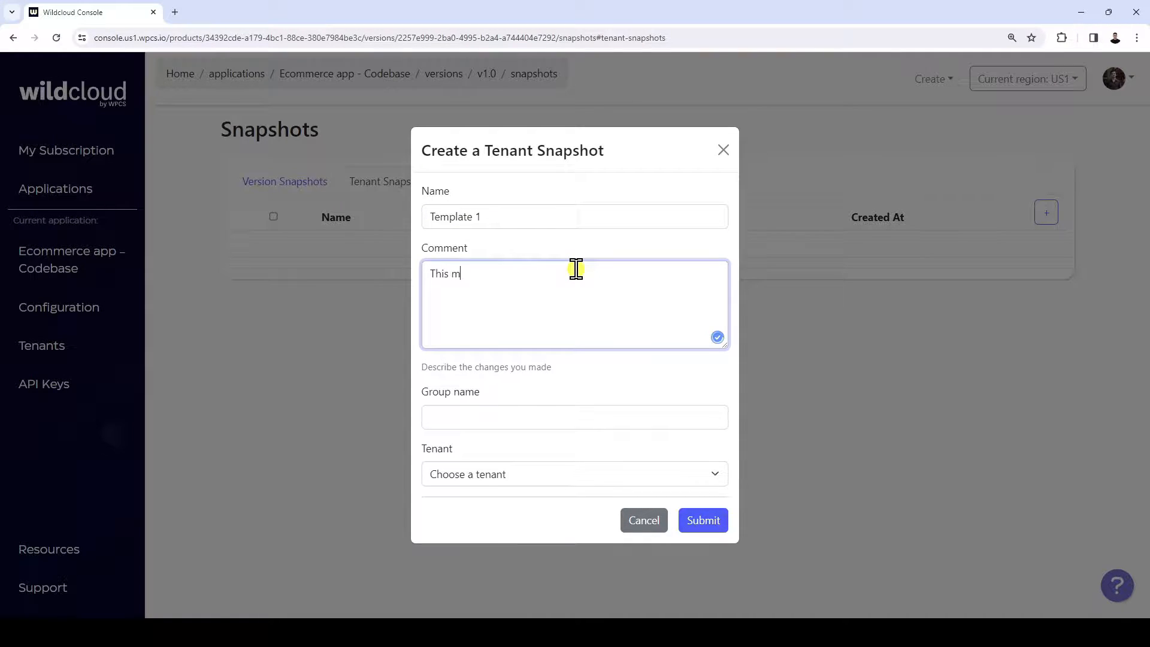
pyautogui.press('BackSpace')
pyautogui.write('is Template 1.')
pyautogui.click(569, 414)
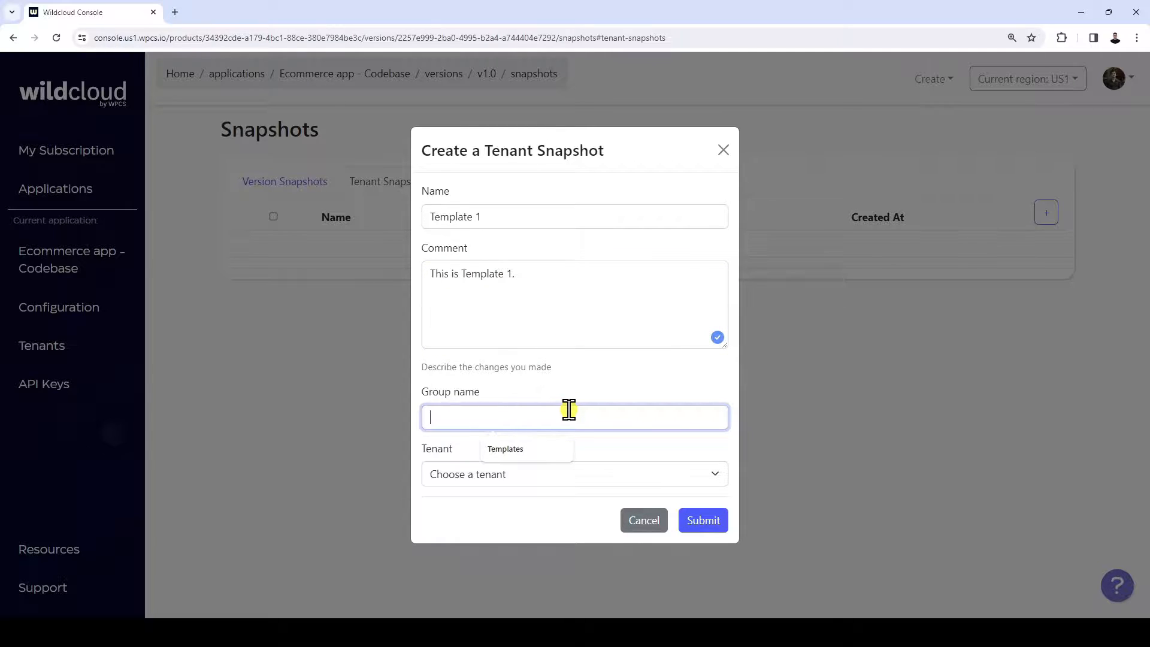
pyautogui.click(535, 449)
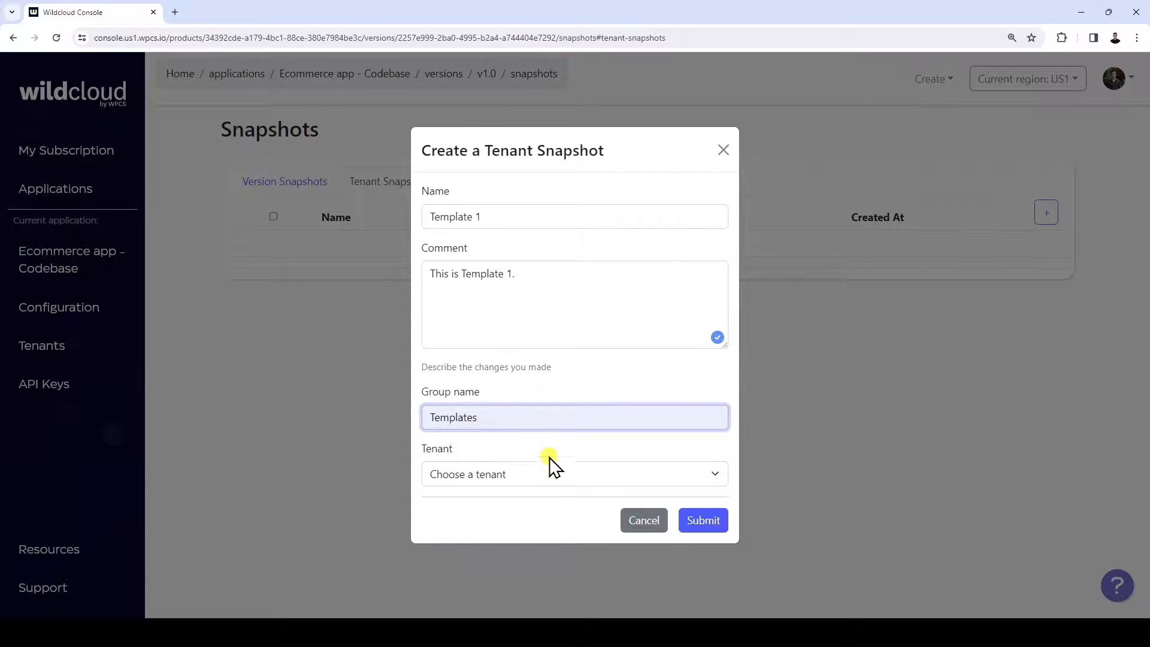
pyautogui.click(558, 473)
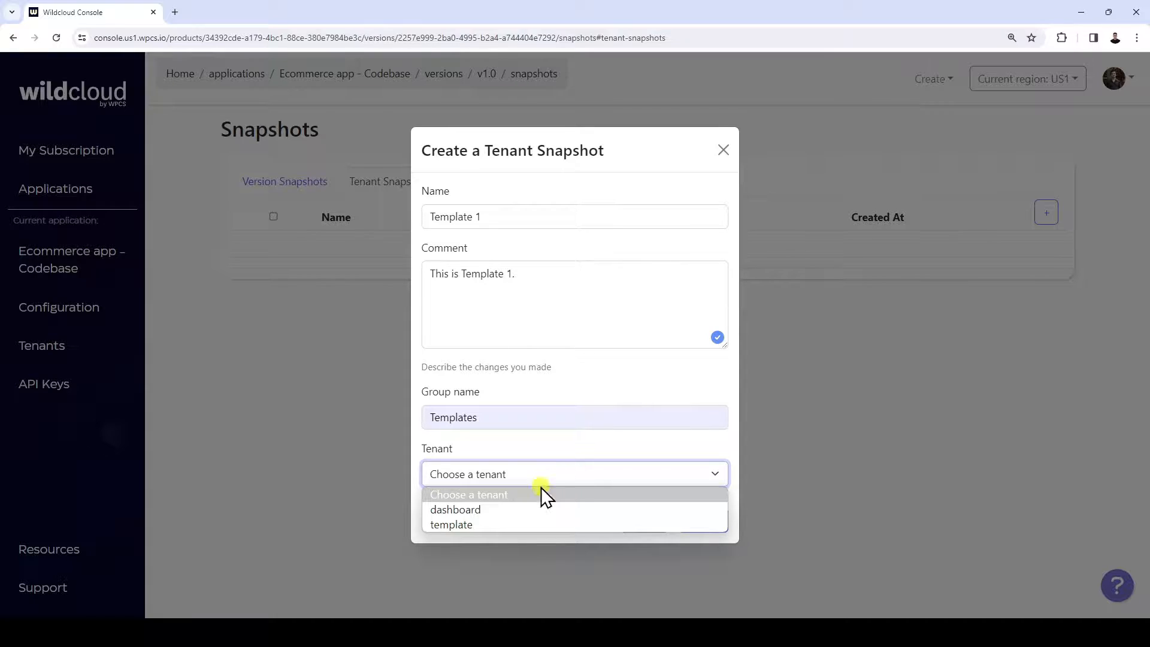
pyautogui.click(480, 526)
pyautogui.click(716, 521)
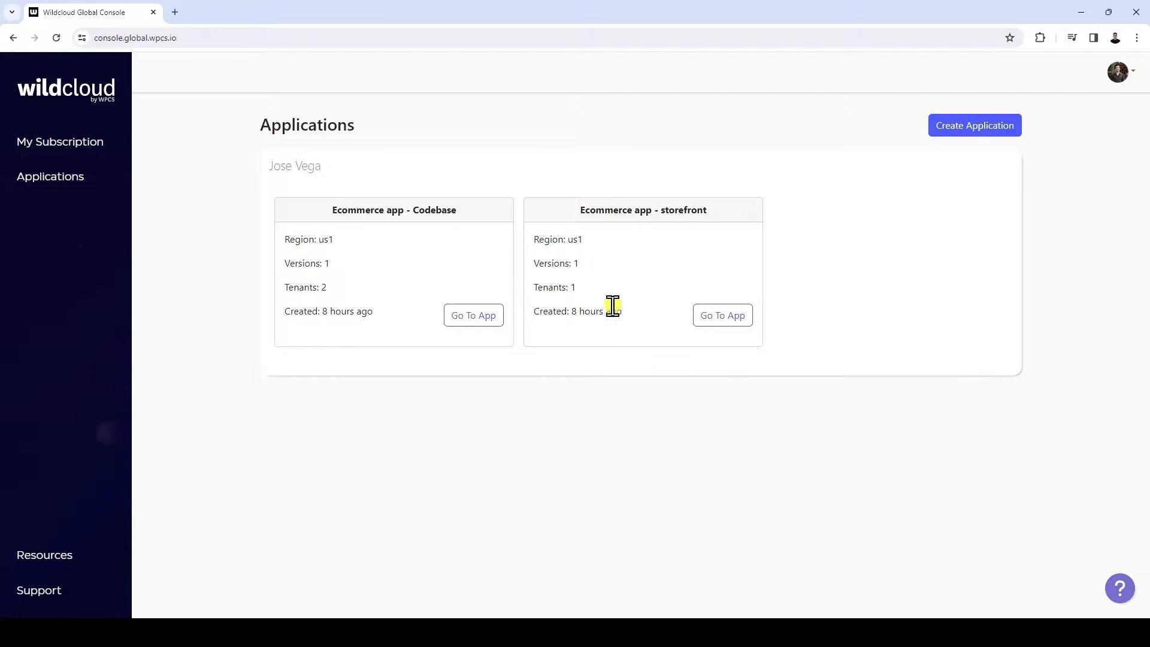
# Open the "Ecommerce app - storefront" application and preview its Storefront tenant's site
pyautogui.click(722, 321)
pyautogui.scroll(-5, 705, 317)
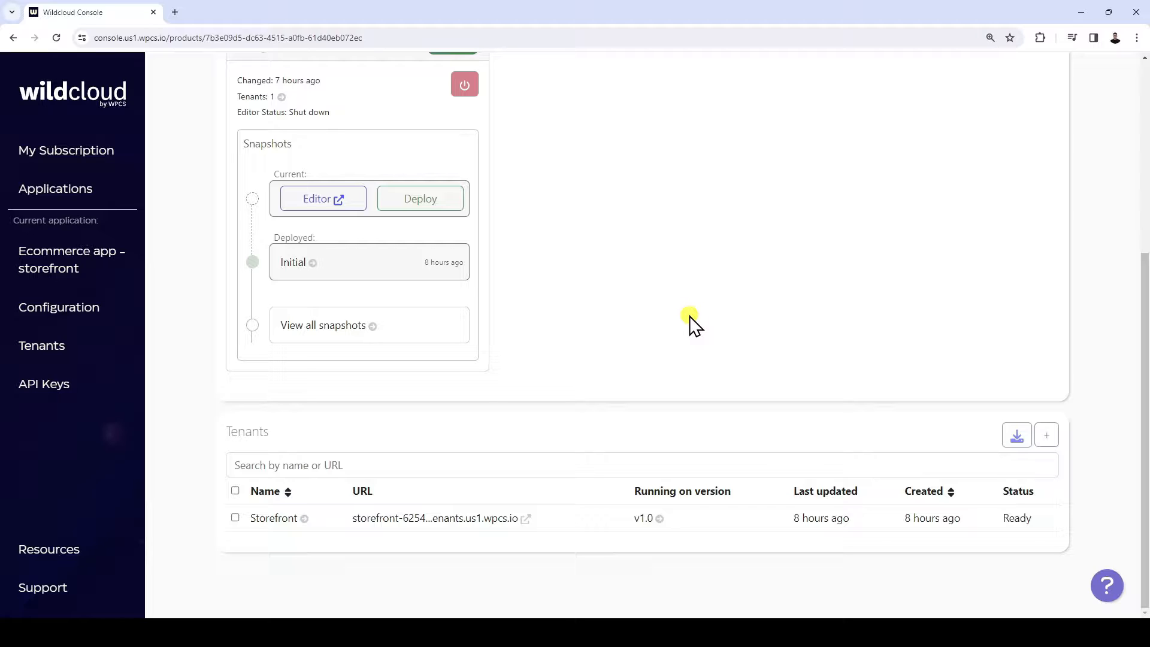
pyautogui.click(412, 519)
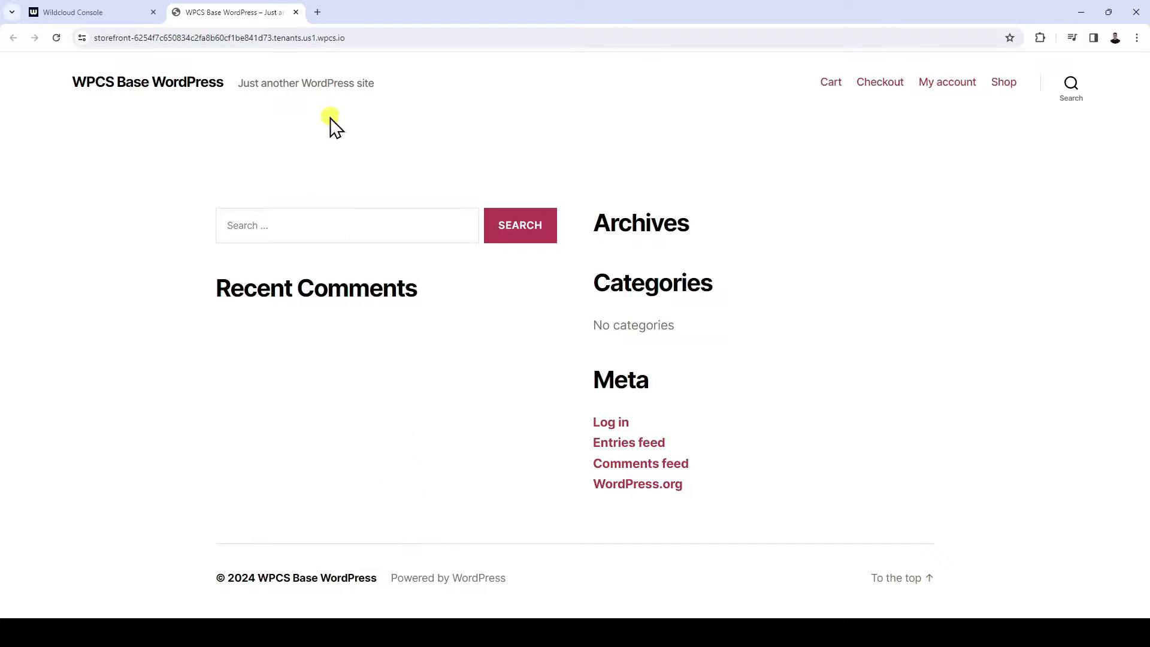
pyautogui.click(296, 13)
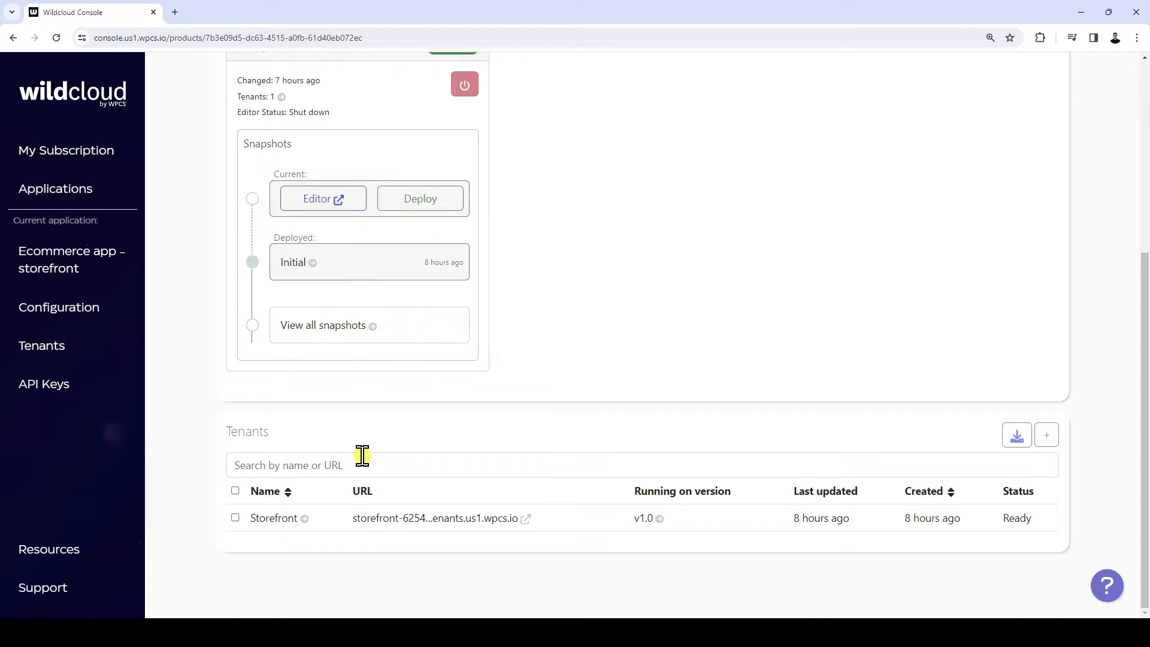
# Log in to the Storefront tenant's WordPress admin and open its general settings
pyautogui.click(292, 516)
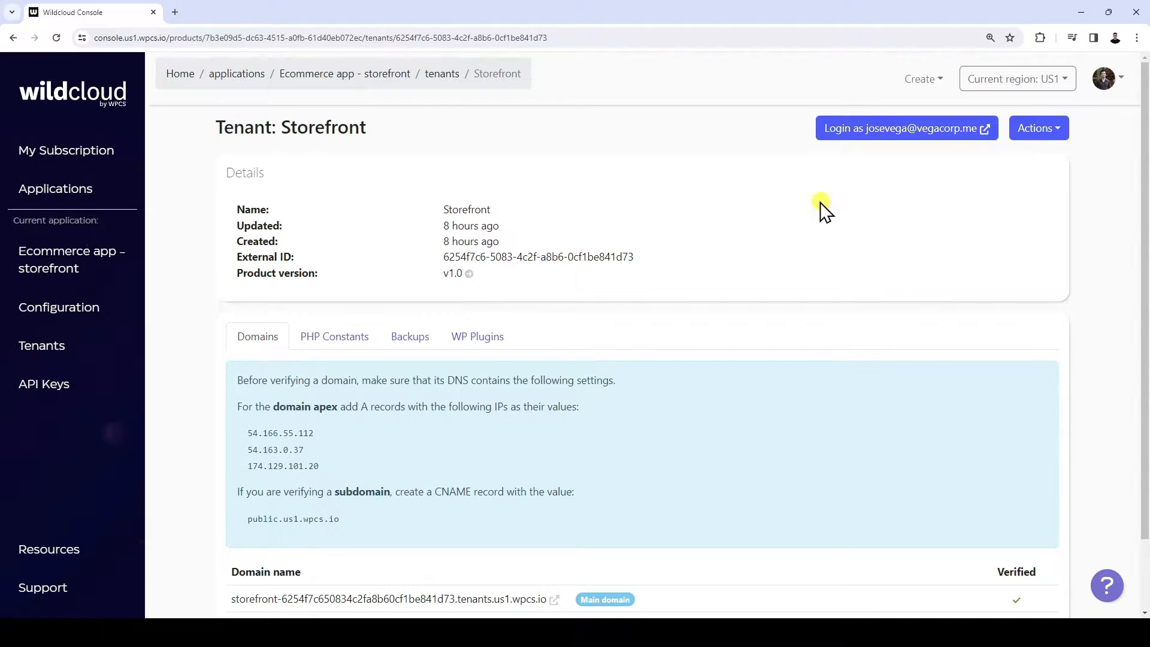
pyautogui.click(898, 130)
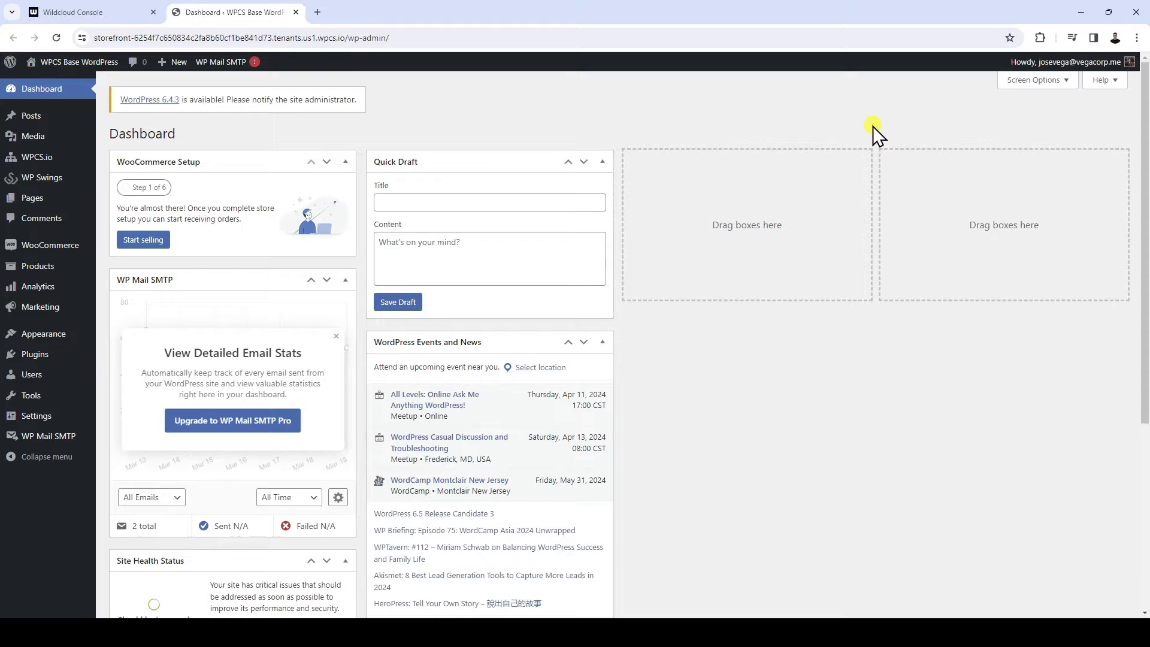
pyautogui.moveTo(38, 417)
pyautogui.click(123, 418)
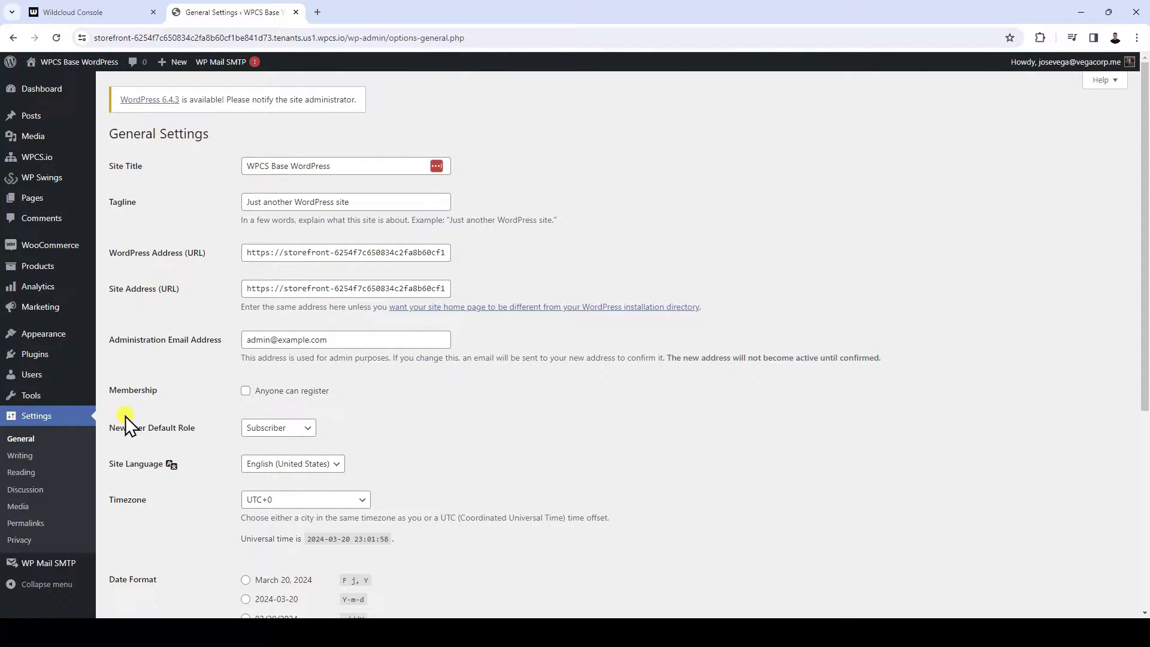
# Set the site title to "My ecommerce platform", clear the tagline and save the settings
pyautogui.click(377, 166)
pyautogui.hotkey('ctrl', 'a')
pyautogui.write('My ecommerce platform')
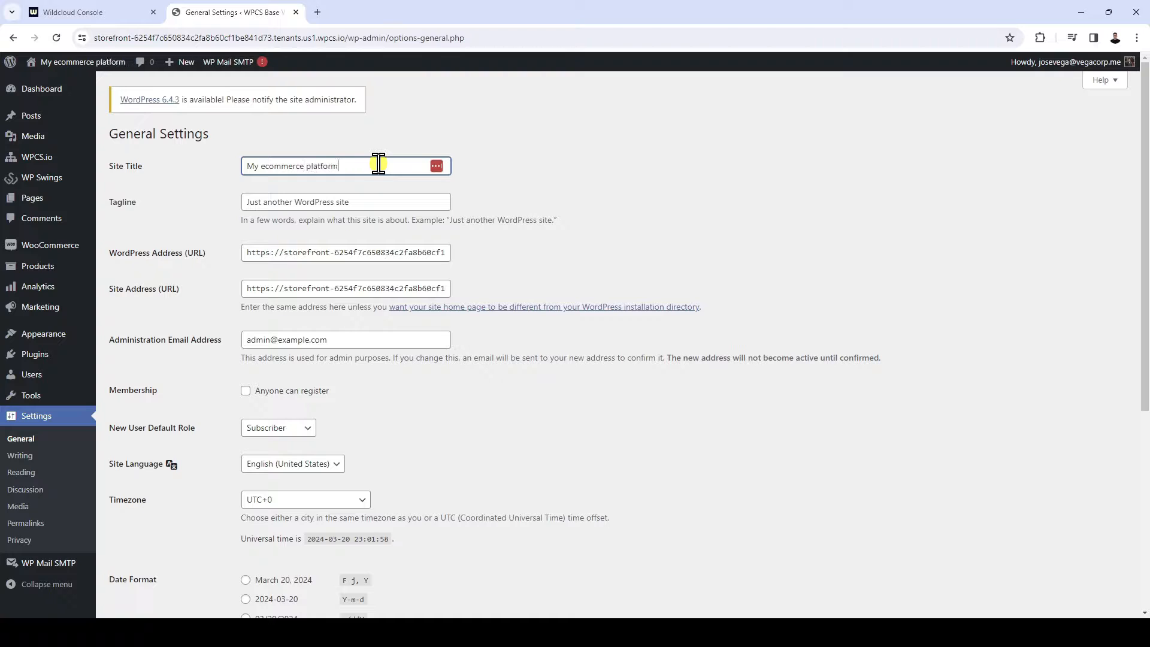
pyautogui.press('Tab')
pyautogui.press('BackSpace')
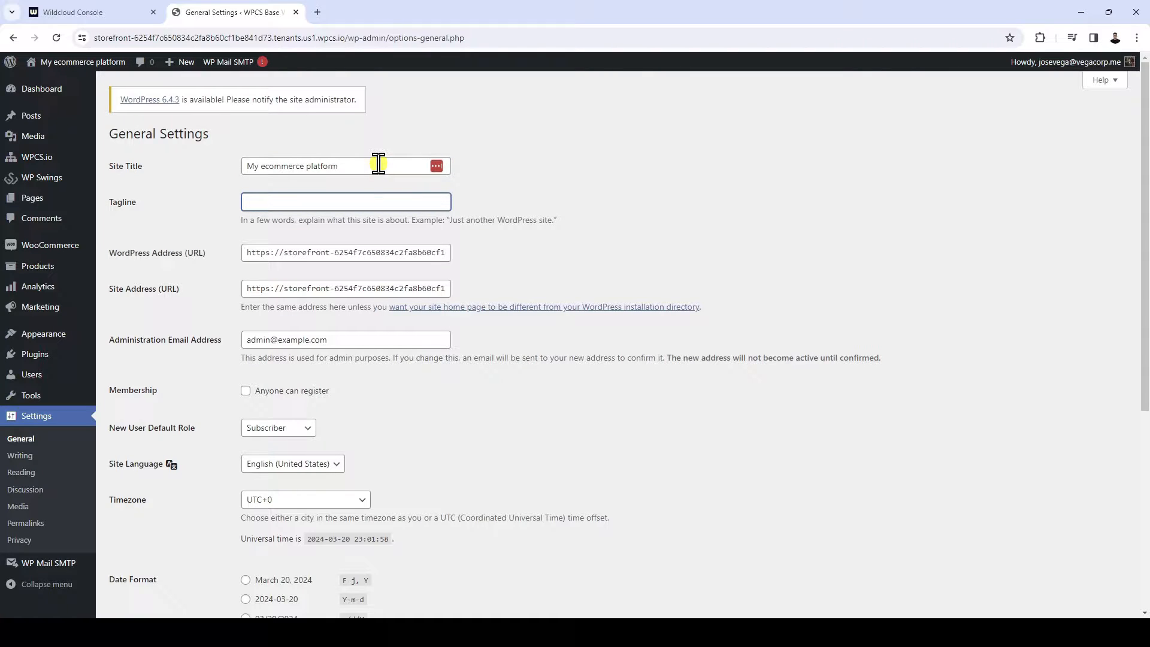
pyautogui.scroll(-5, 379, 163)
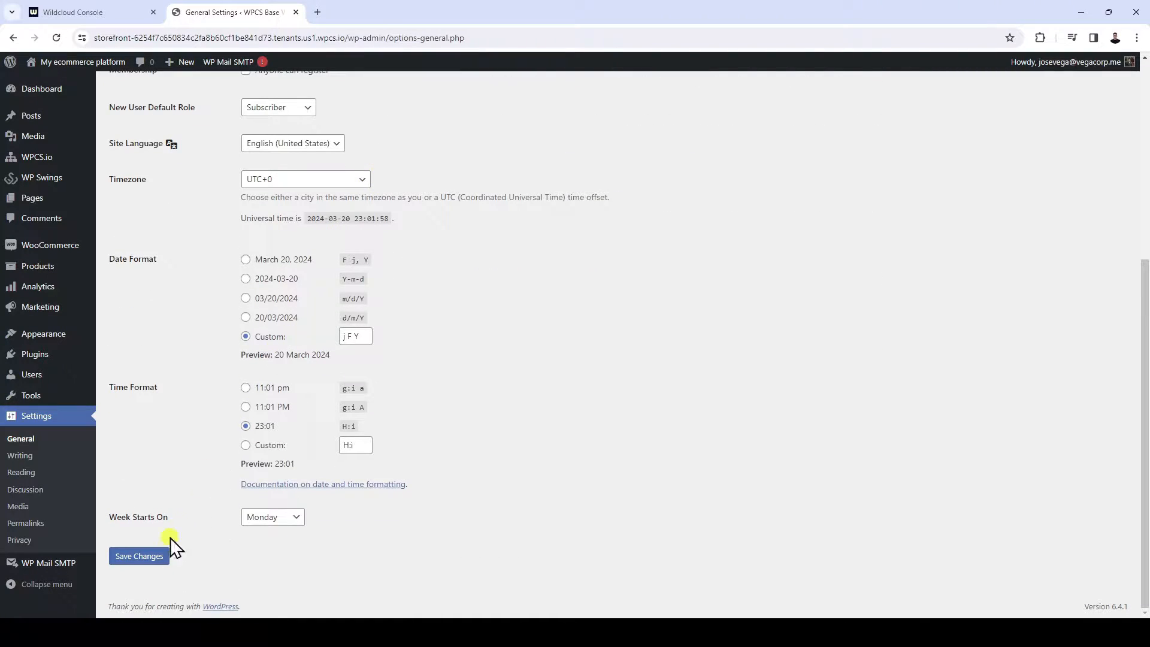
pyautogui.click(140, 556)
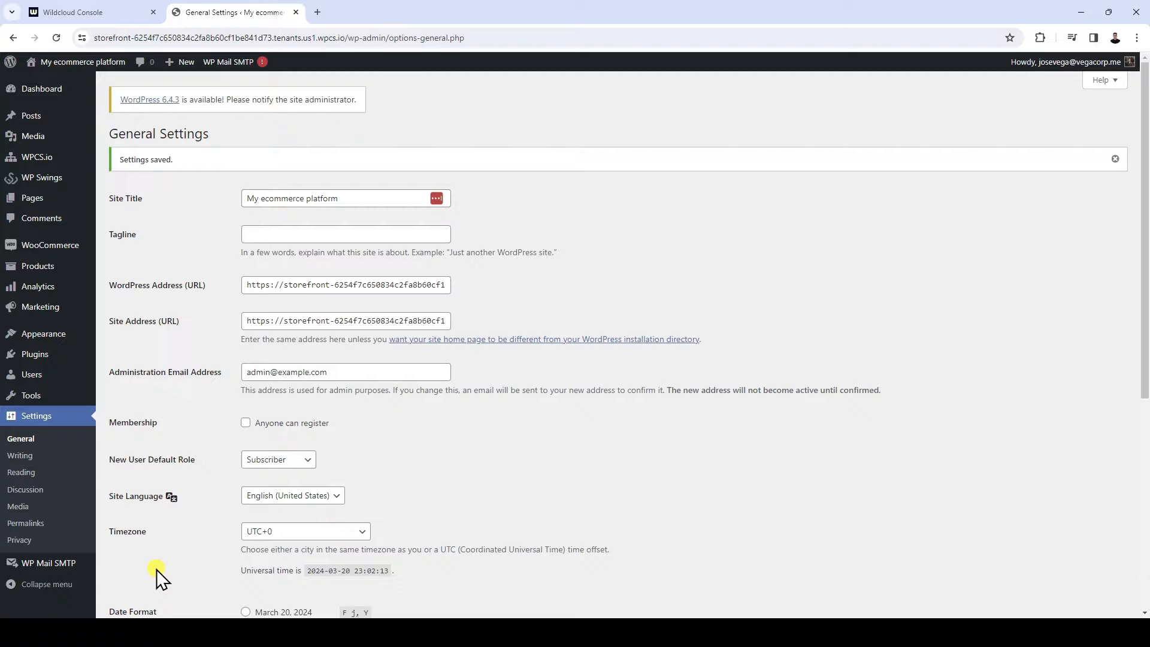
# Set the customer user role to "shop_manager" in the WPCS.io settings and save
pyautogui.moveTo(51, 158)
pyautogui.click(122, 175)
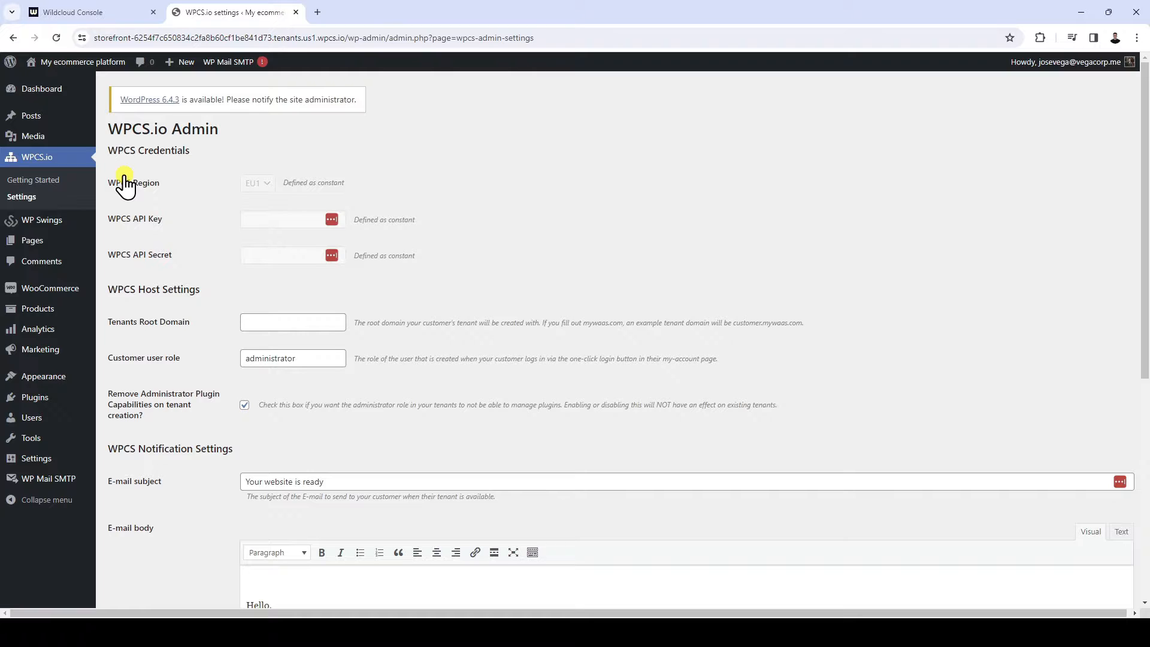
pyautogui.moveTo(106, 358); pyautogui.dragTo(193, 357)
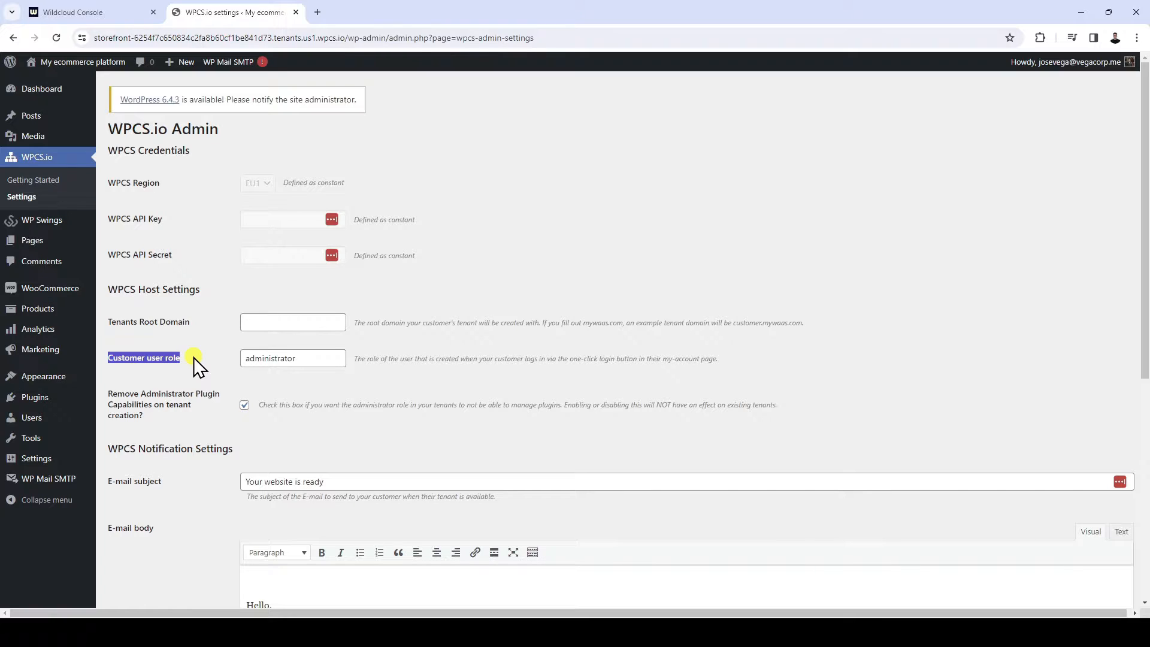
pyautogui.moveTo(318, 357); pyautogui.dragTo(243, 362)
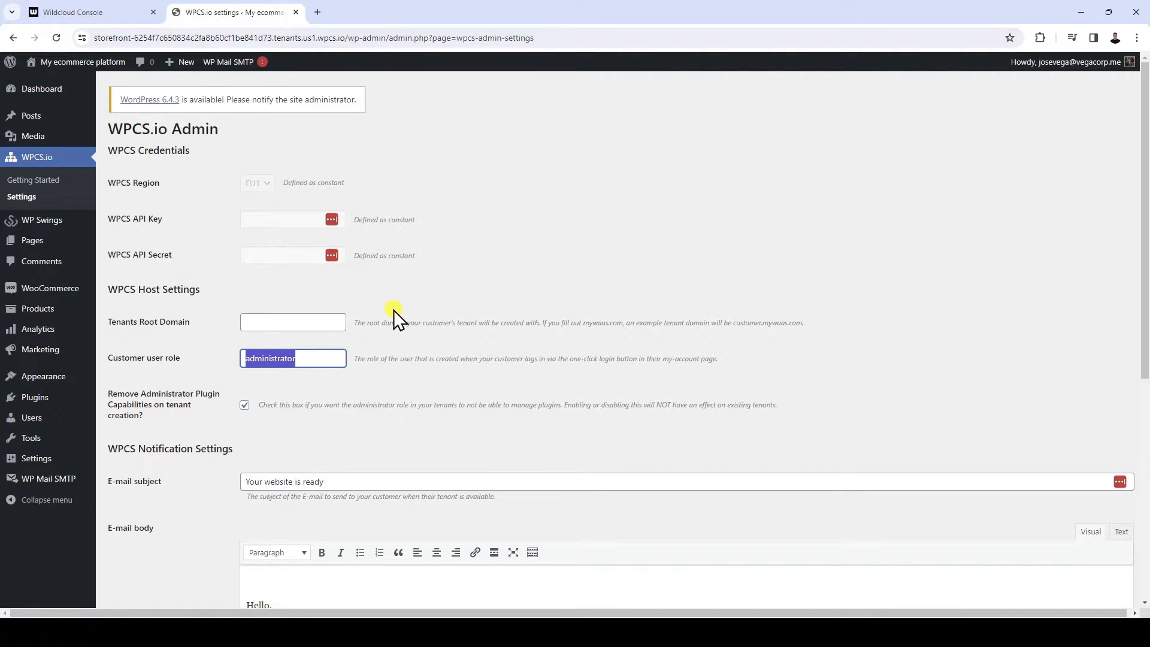
pyautogui.write('shop_manager')
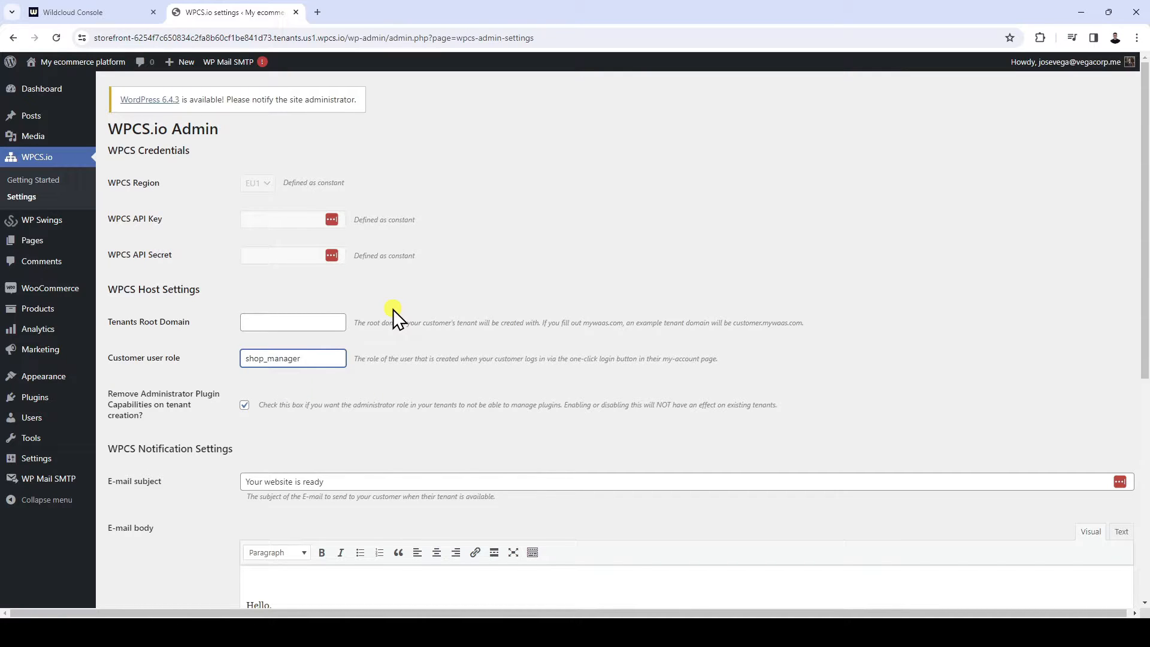
pyautogui.scroll(-7, 393, 309)
pyautogui.click(137, 552)
# Complete the Subscriptions For WooCommerce setup wizard with its default values, and enable PayPal Standard in the plugin's general settings
pyautogui.click(64, 223)
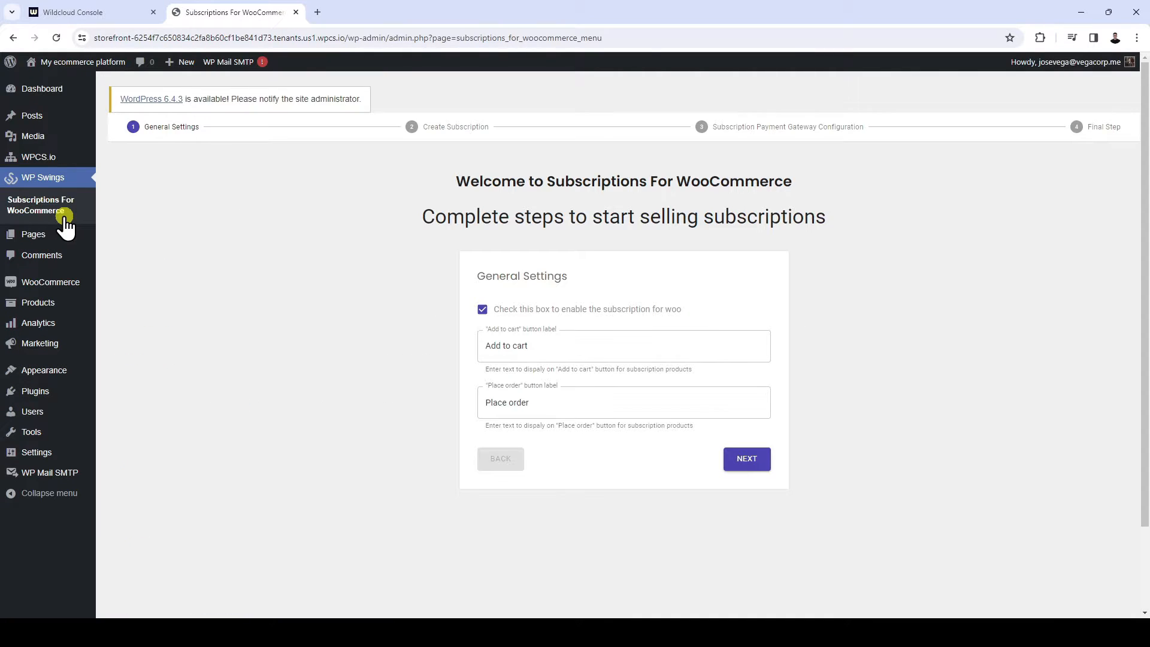
pyautogui.click(746, 460)
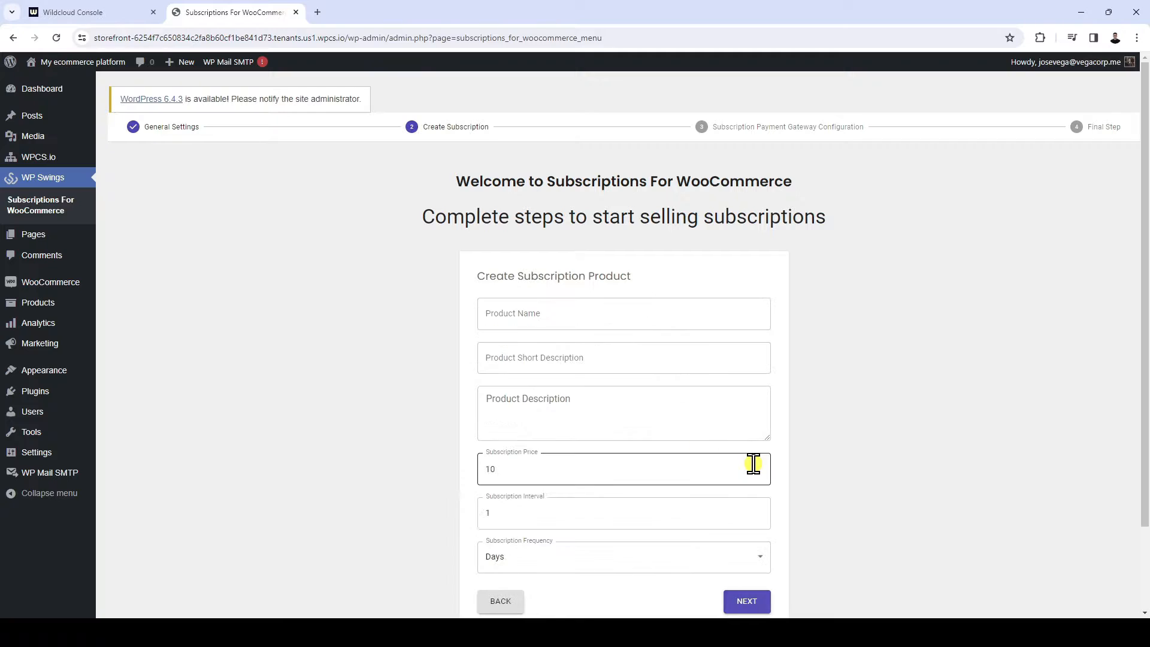
pyautogui.scroll(-2, 752, 464)
pyautogui.click(749, 502)
pyautogui.scroll(-2, 752, 510)
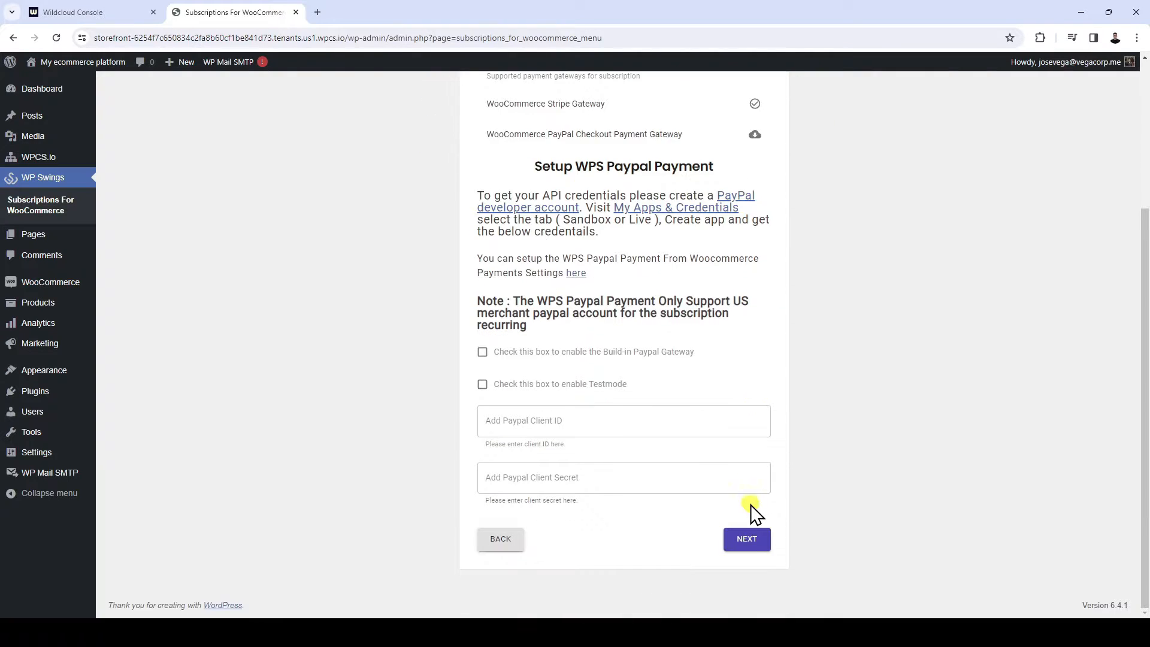
pyautogui.click(748, 536)
pyautogui.click(745, 322)
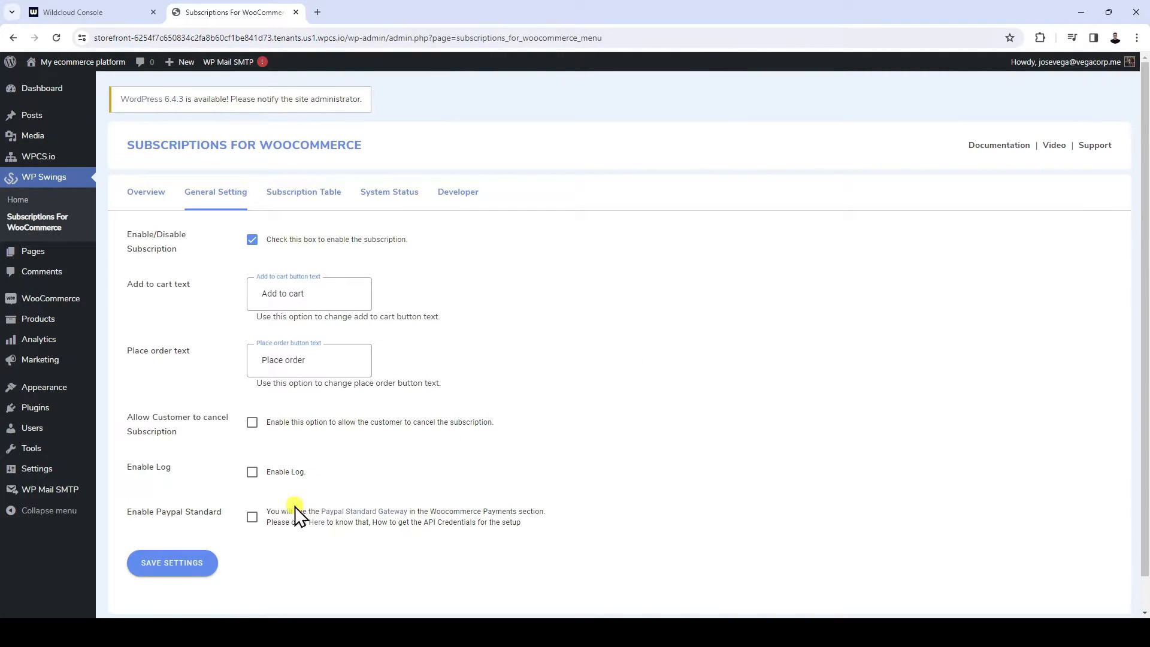
pyautogui.click(252, 517)
pyautogui.click(185, 563)
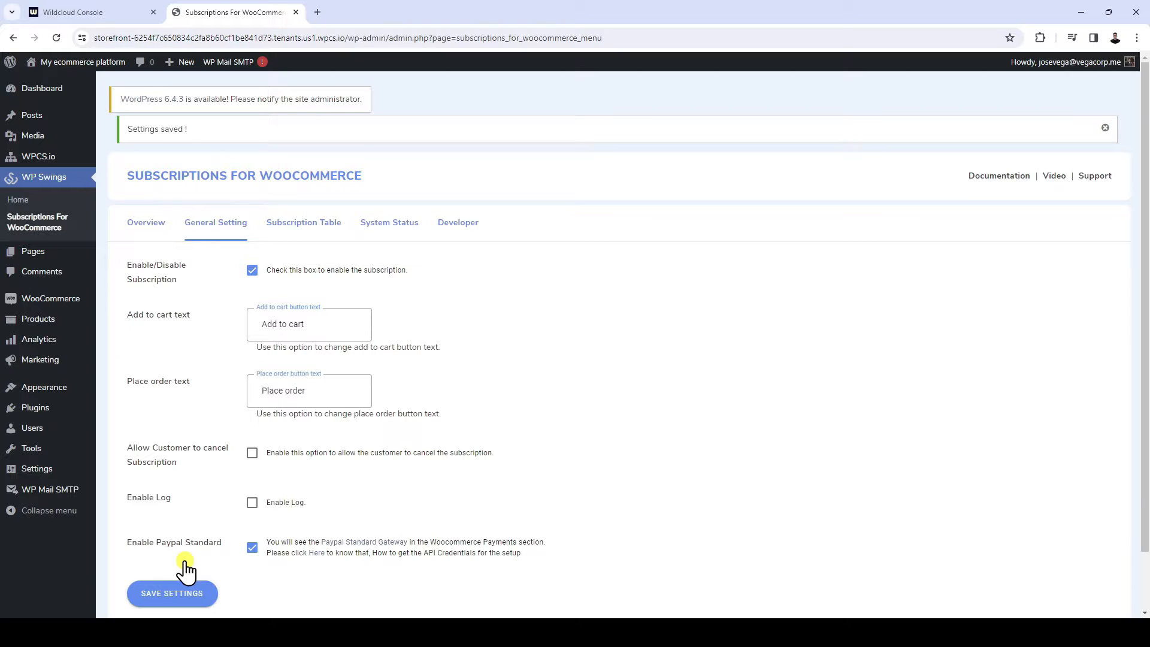
# Disable the WPS Paypal Payment method in the WooCommerce payment settings
pyautogui.moveTo(64, 300)
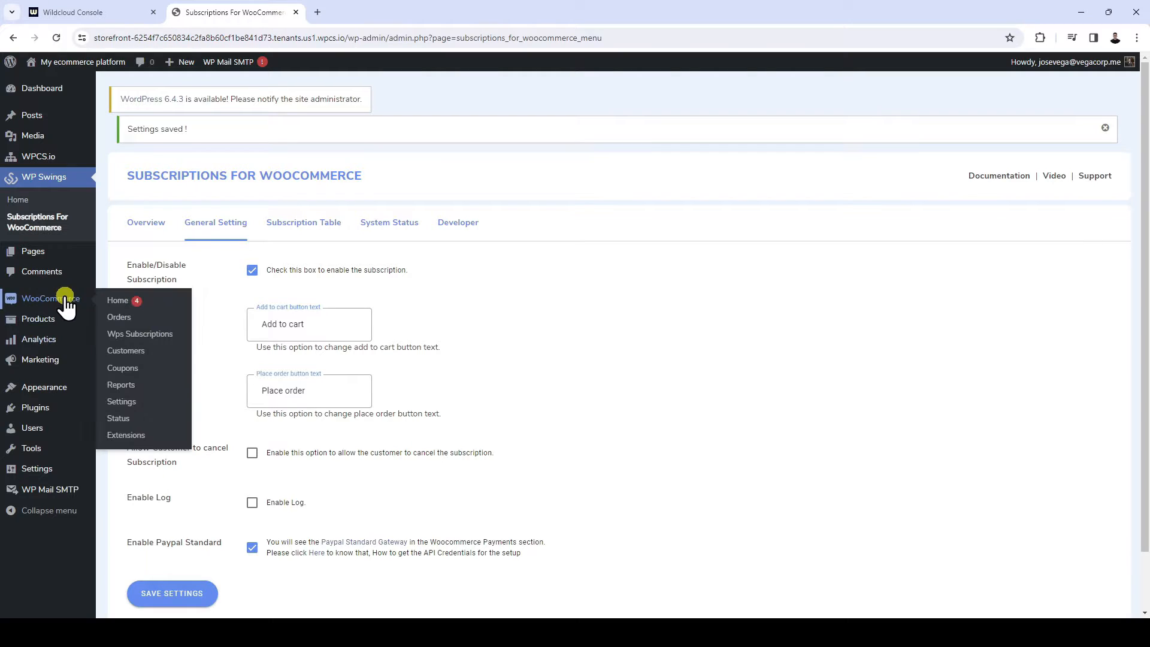
pyautogui.click(120, 401)
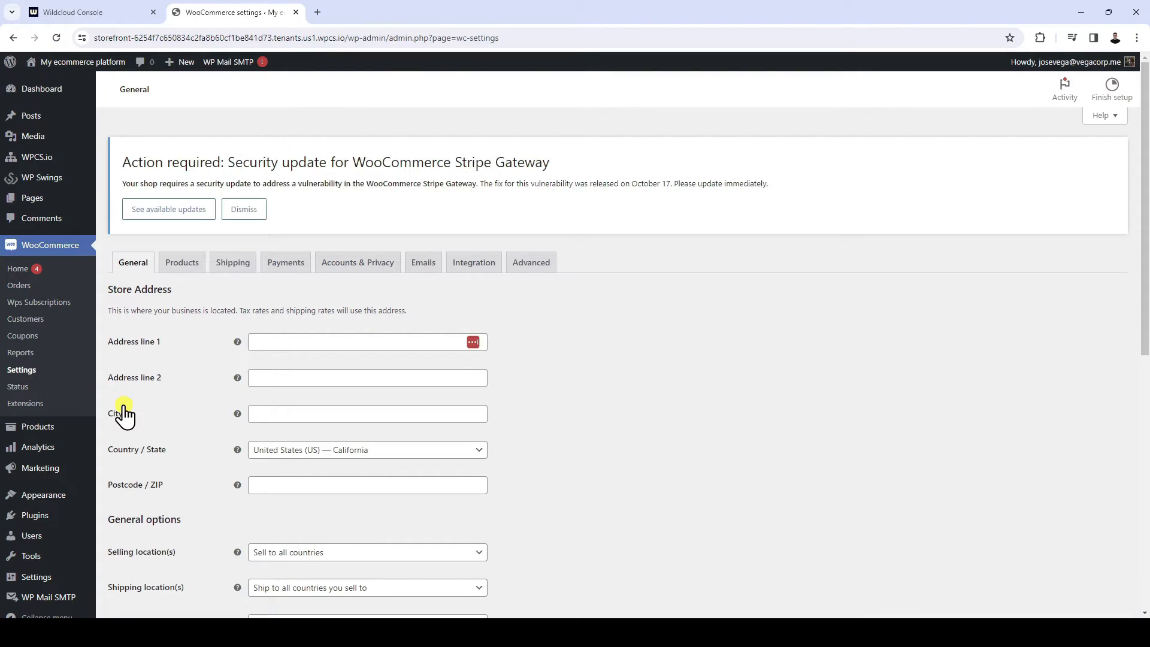
pyautogui.click(287, 268)
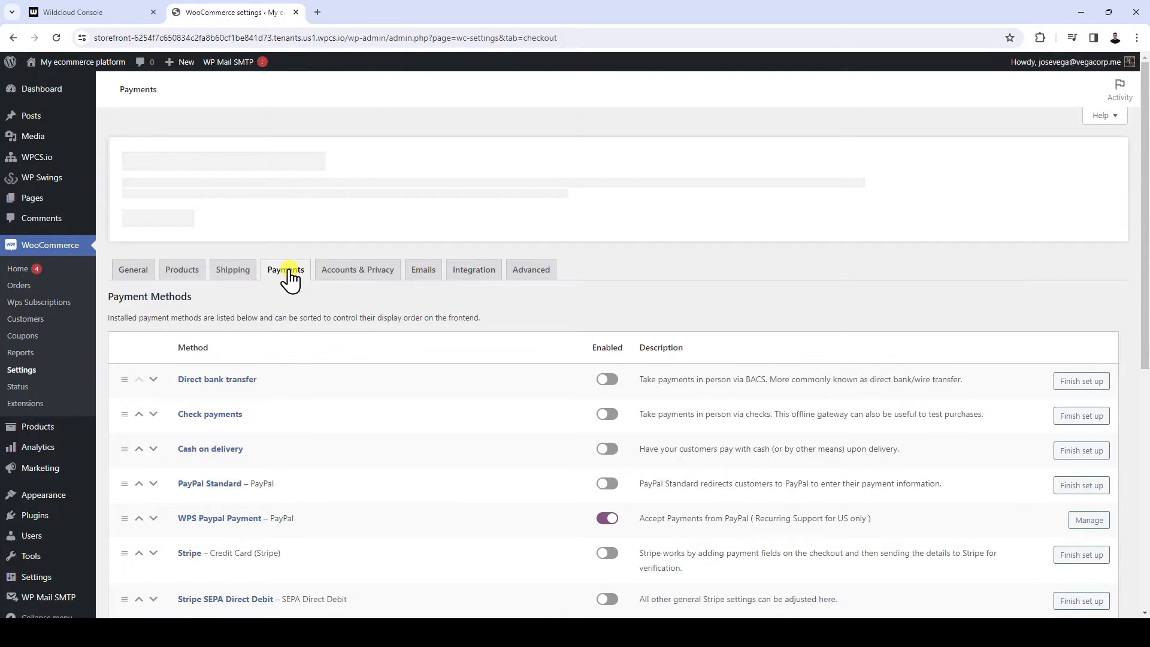
pyautogui.click(607, 517)
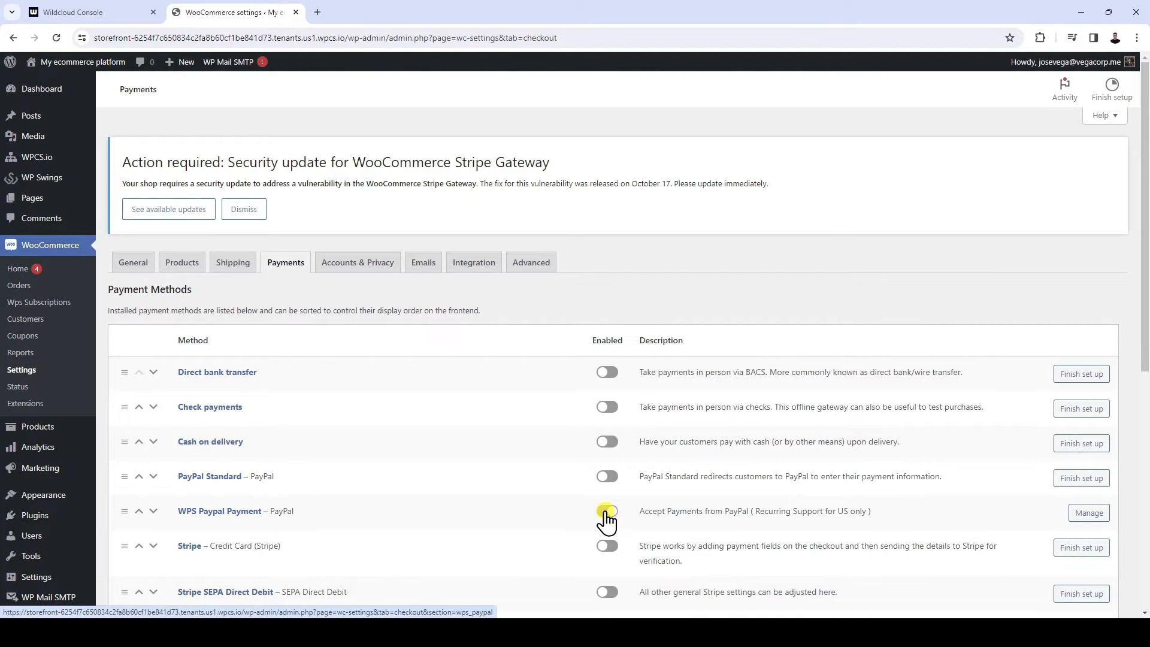
# Enable the PayPal Standard payment method with PayPal sandbox turned on, and save its settings
pyautogui.click(606, 476)
pyautogui.click(1097, 483)
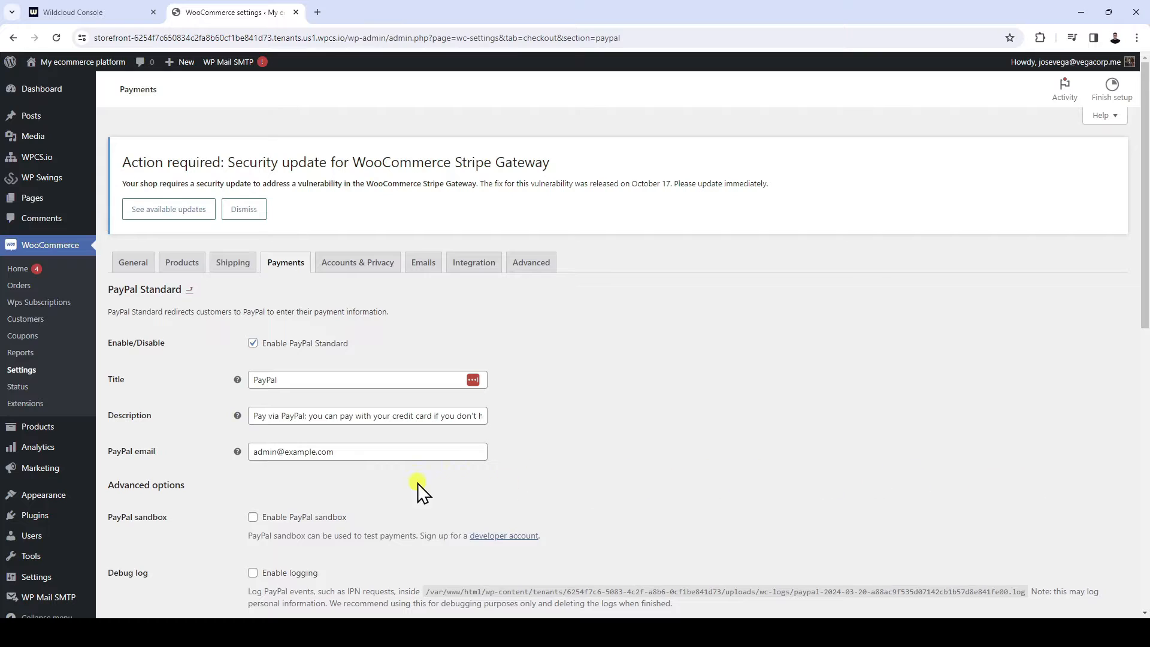
pyautogui.click(255, 514)
pyautogui.scroll(-10, 523, 476)
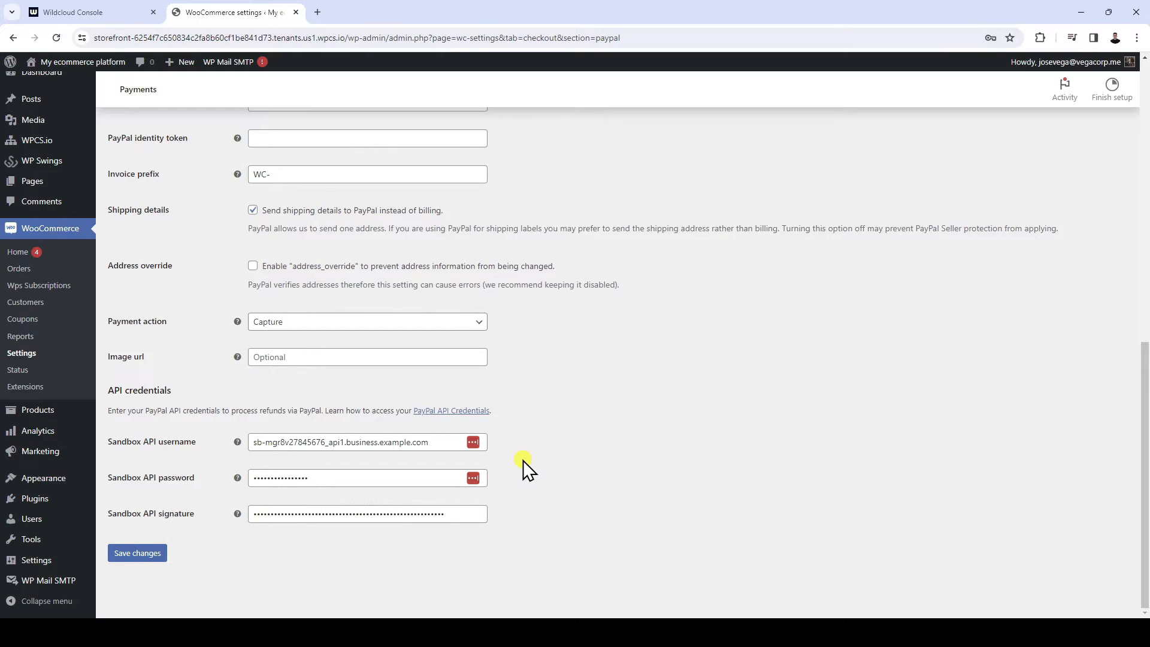
pyautogui.click(145, 551)
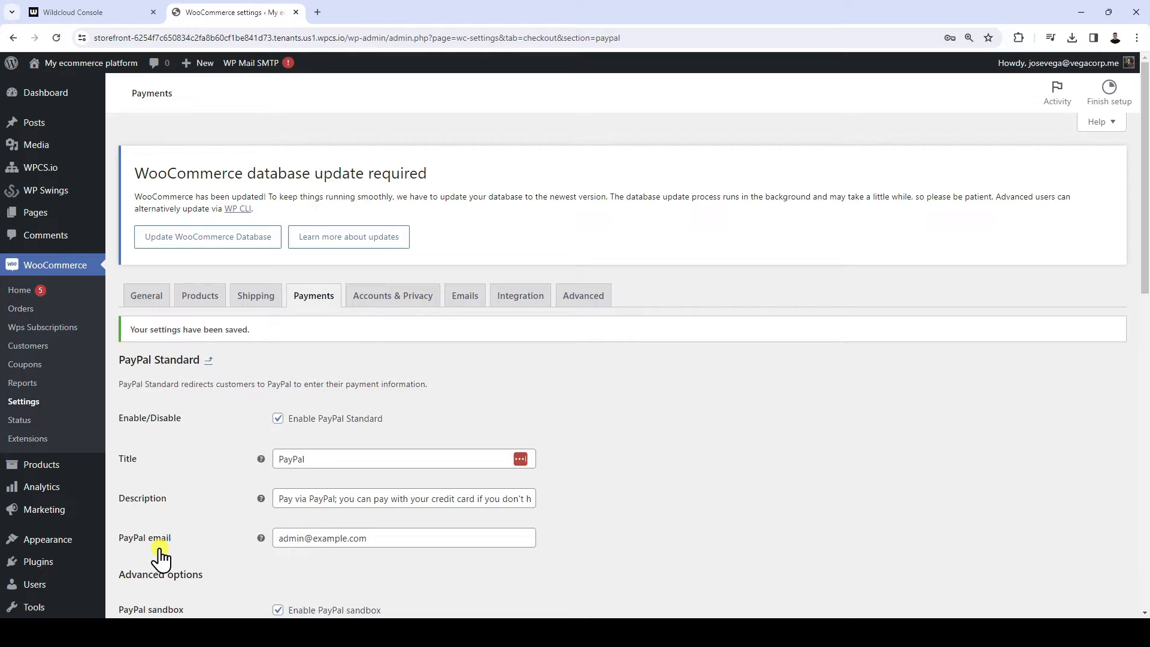
# Create a new WooCommerce product named "Plan 1", dismissing the product tour
pyautogui.click(52, 466)
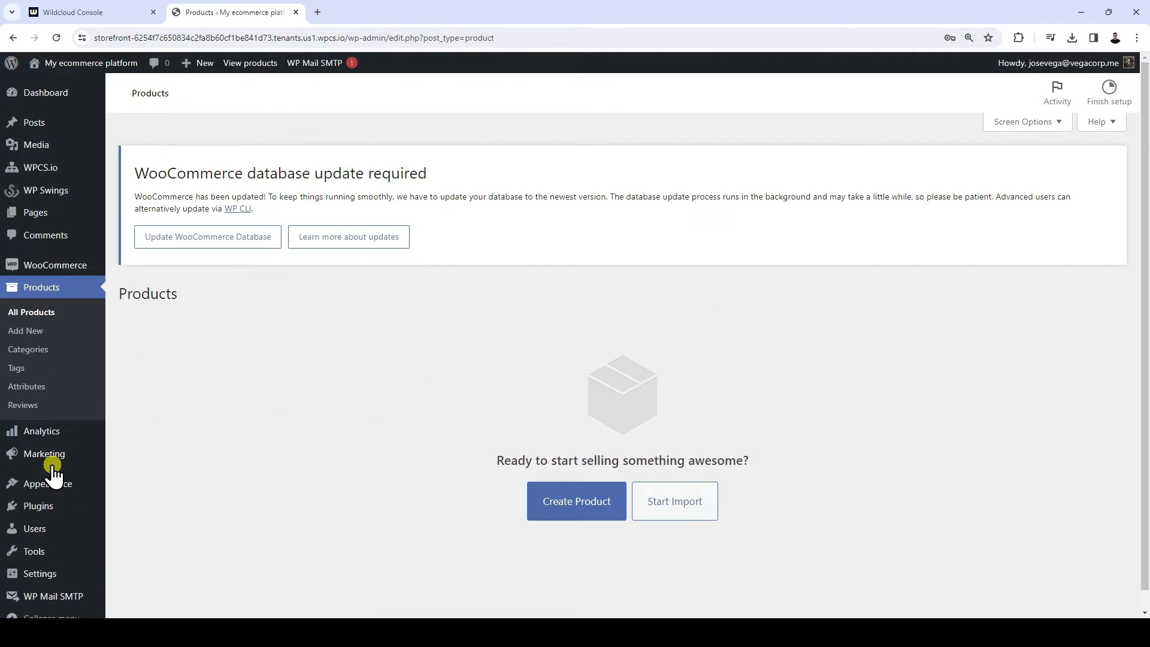
pyautogui.click(595, 505)
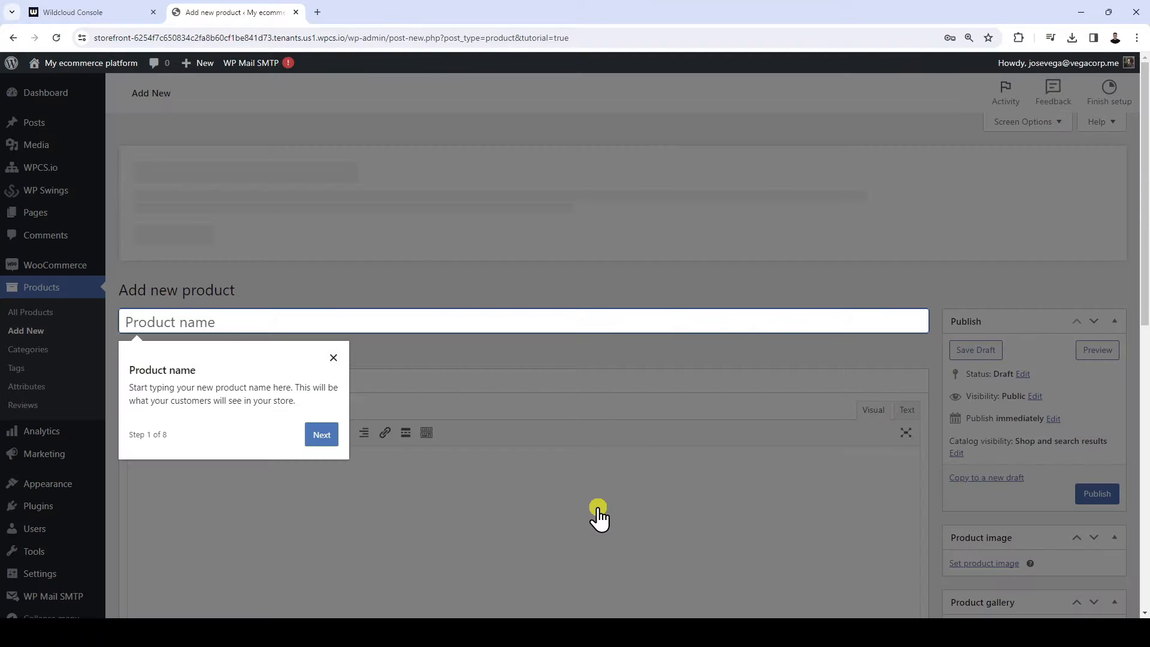
pyautogui.click(334, 358)
pyautogui.click(367, 326)
pyautogui.write('Plan')
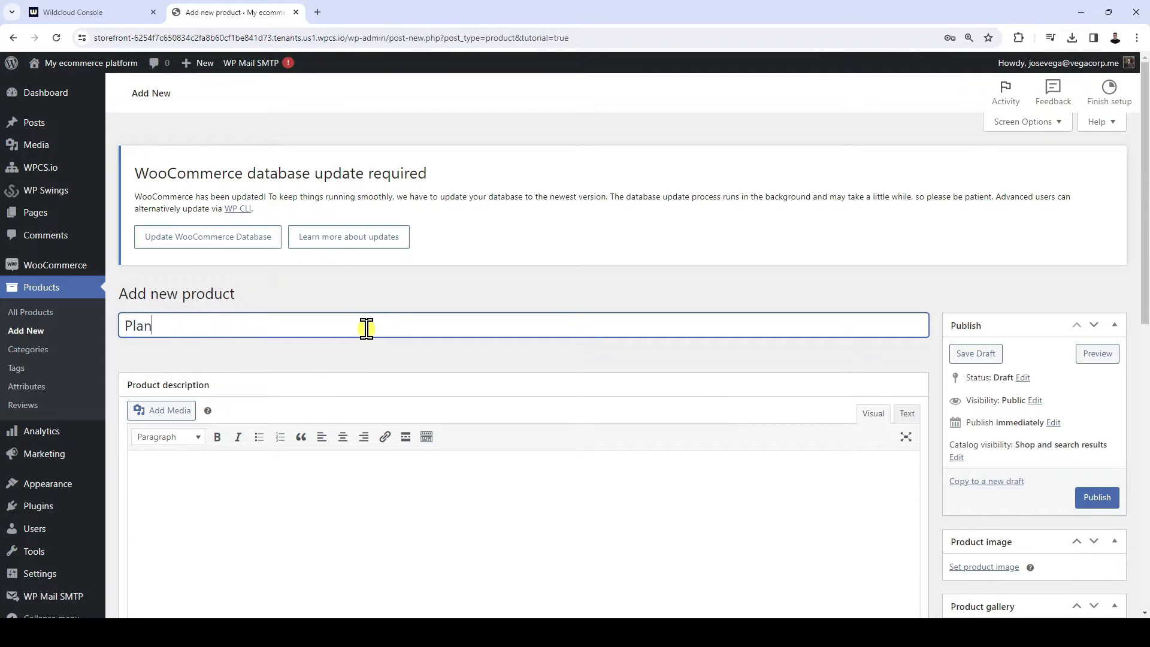
pyautogui.write(' 1')
# Enter "This is my plan." as both the product description and the short description
pyautogui.scroll(-3, 459, 347)
pyautogui.click(460, 347)
pyautogui.write('This is my plan.')
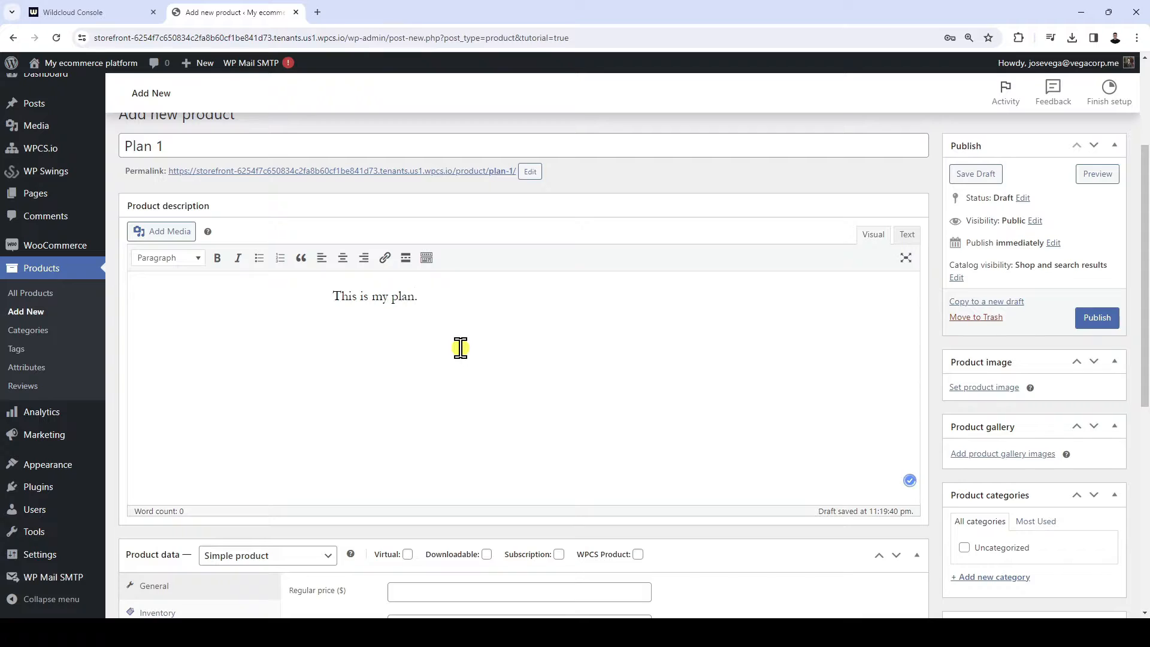
pyautogui.scroll(-7, 459, 371)
pyautogui.click(429, 457)
pyautogui.write('This is m')
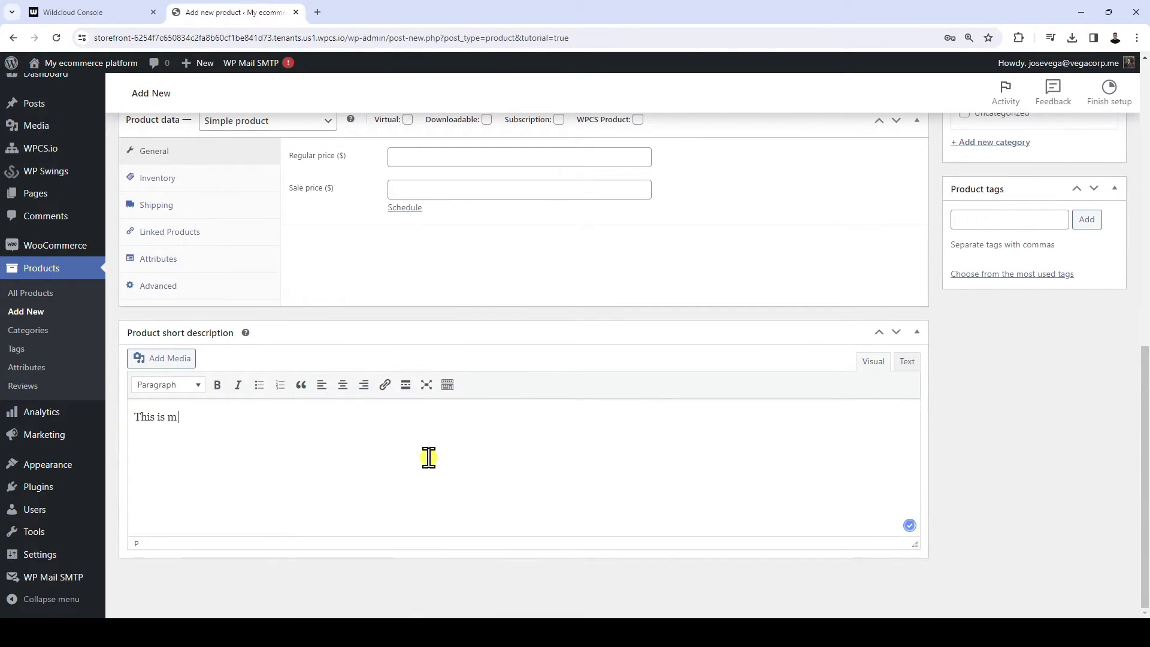
pyautogui.write('y plan.')
# Mark the product as both a Subscription and a WPCS Product
pyautogui.scroll(4, 440, 470)
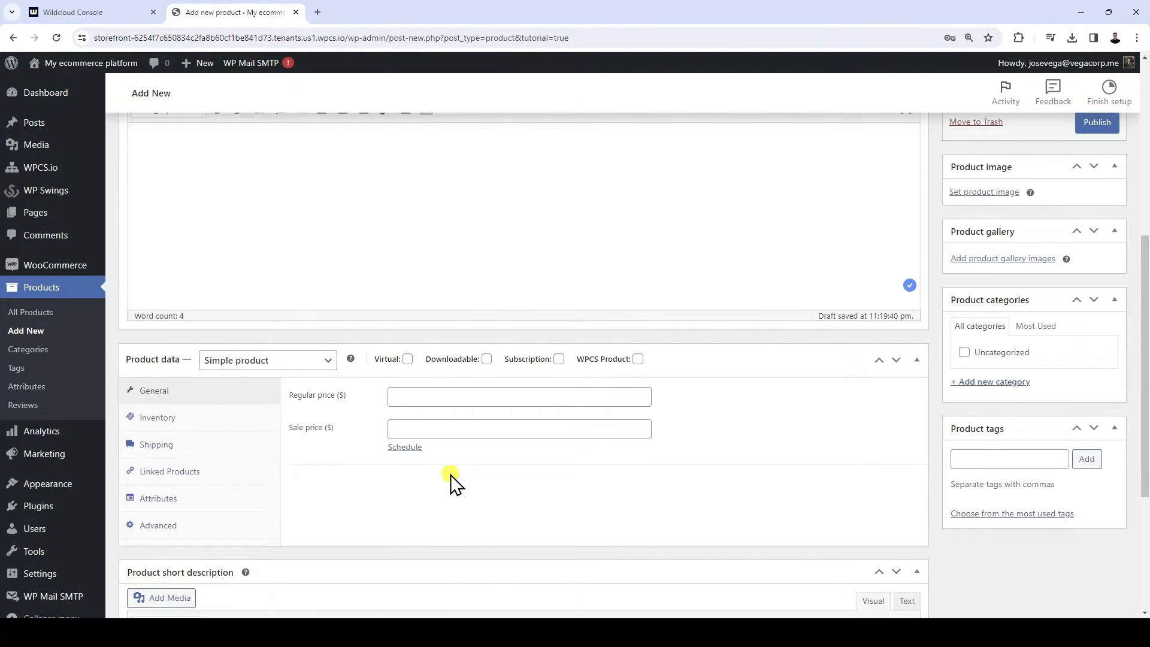
pyautogui.click(558, 359)
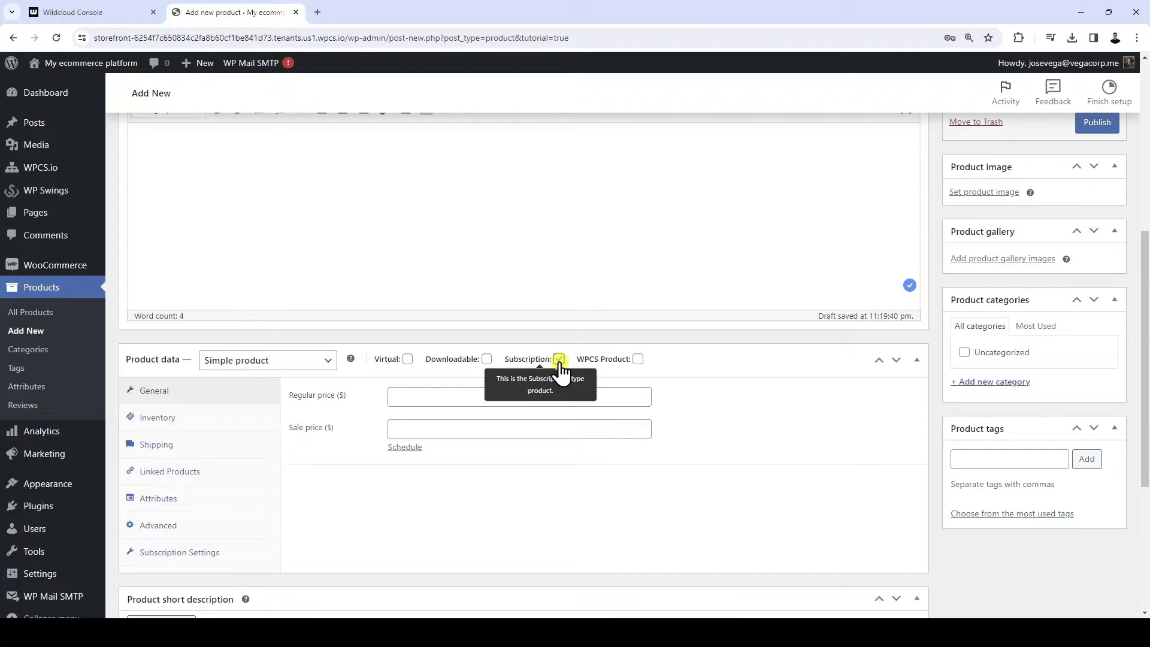
pyautogui.click(638, 358)
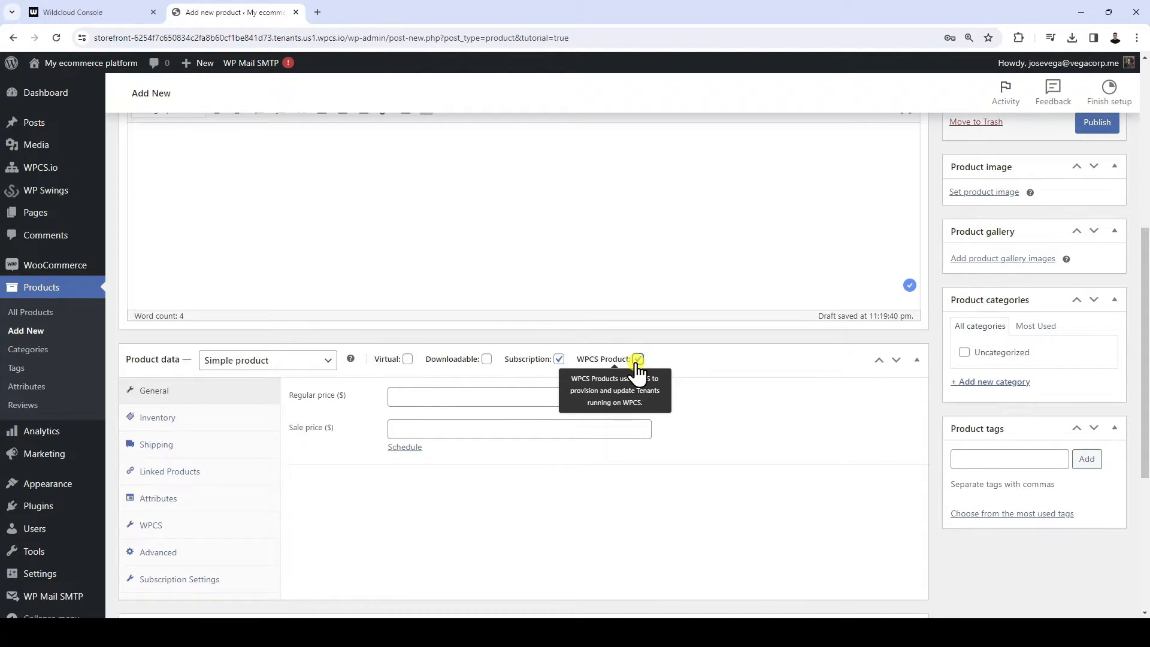
# Assign the Plan 1 role and the Templates tenant snapshot groupname in the product's WPCS settings
pyautogui.click(192, 529)
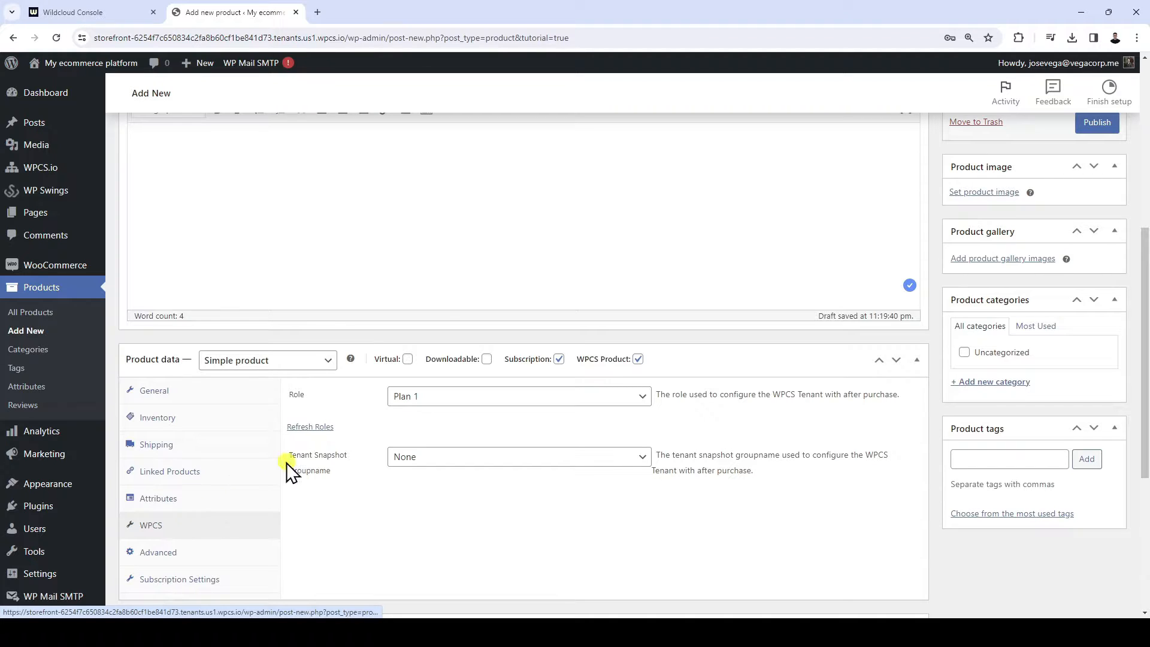
pyautogui.click(472, 397)
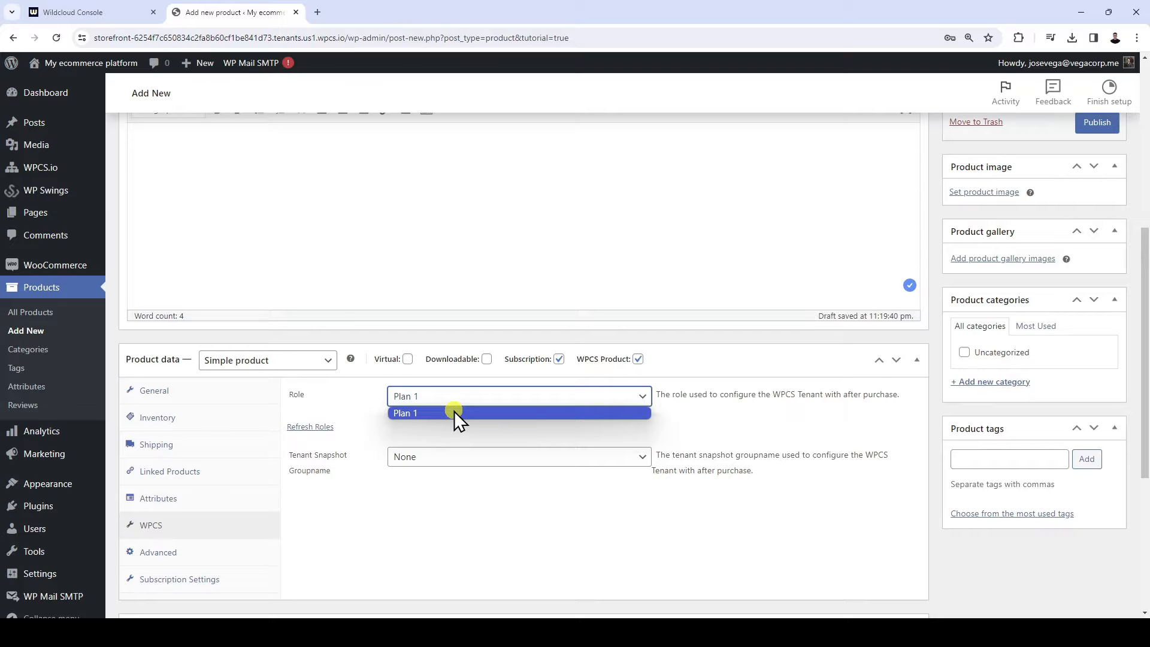
pyautogui.click(454, 413)
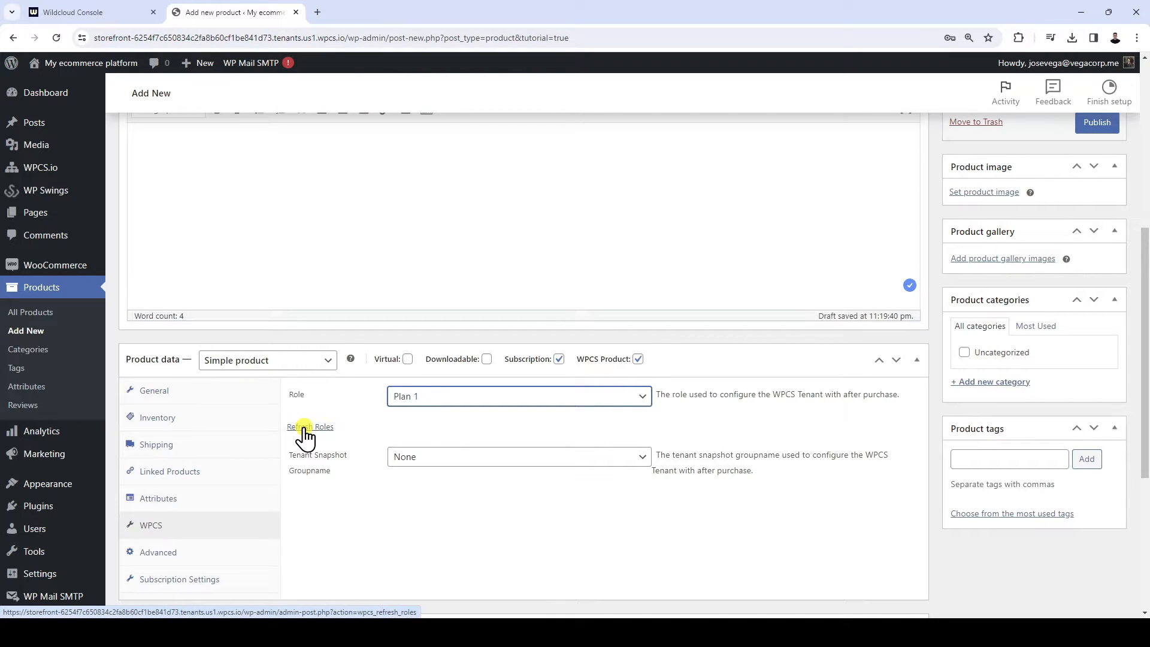
pyautogui.click(475, 458)
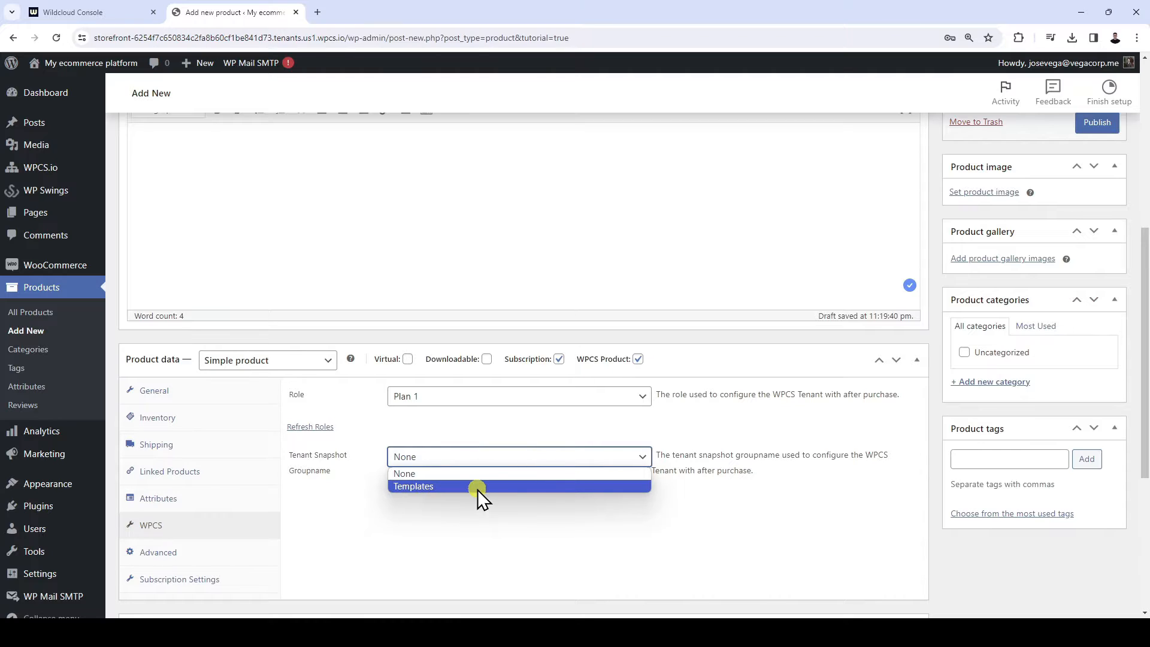
pyautogui.click(476, 487)
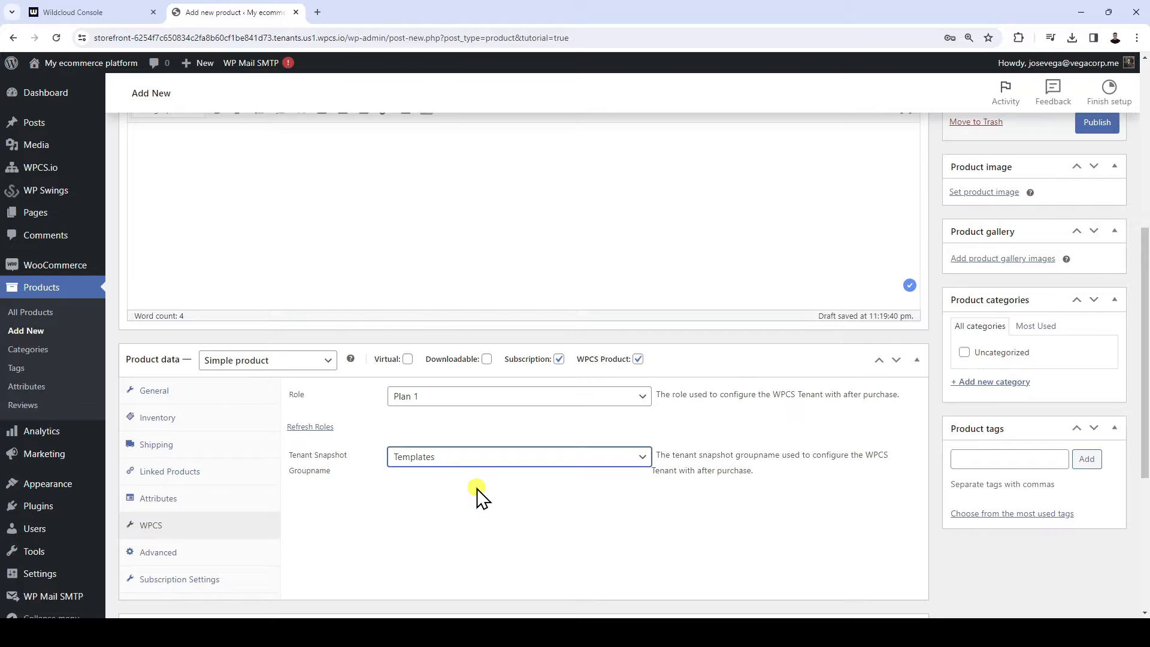
# Set the subscription interval to 1 year and the product's regular price to $10
pyautogui.click(203, 582)
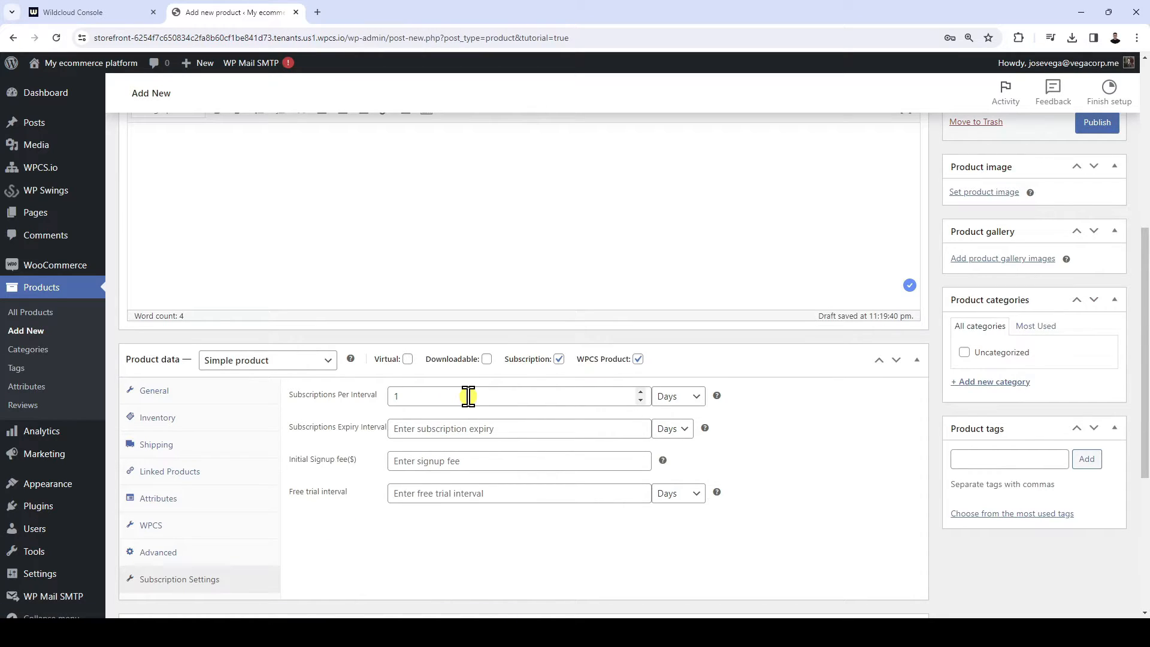
pyautogui.click(676, 396)
pyautogui.click(672, 452)
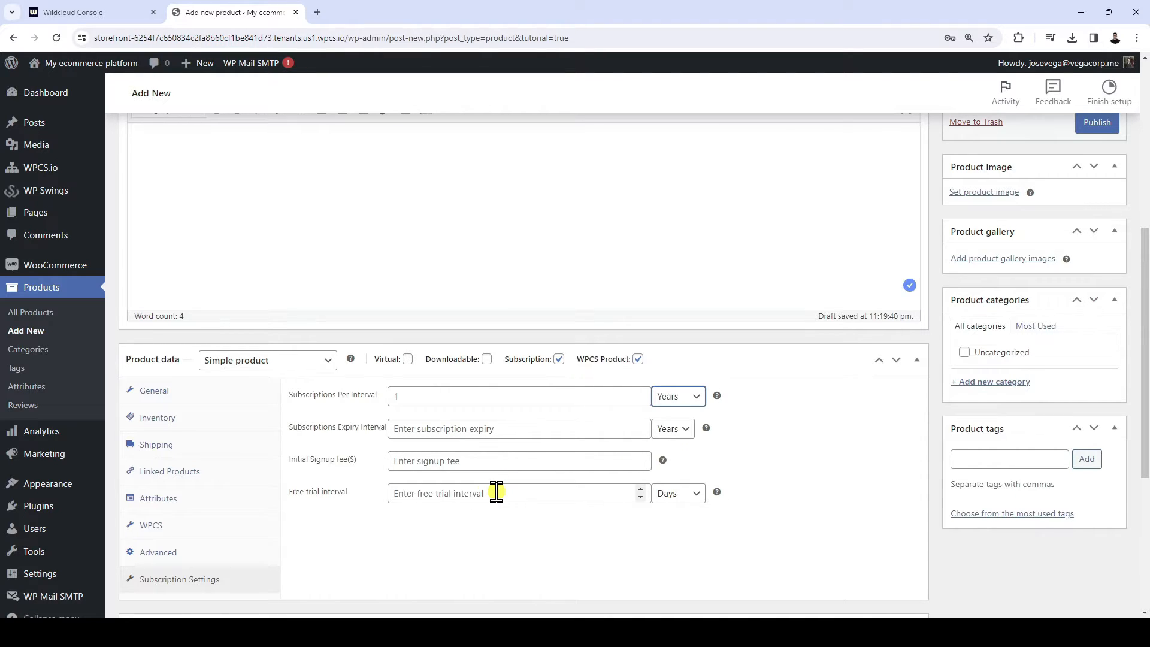
pyautogui.click(187, 396)
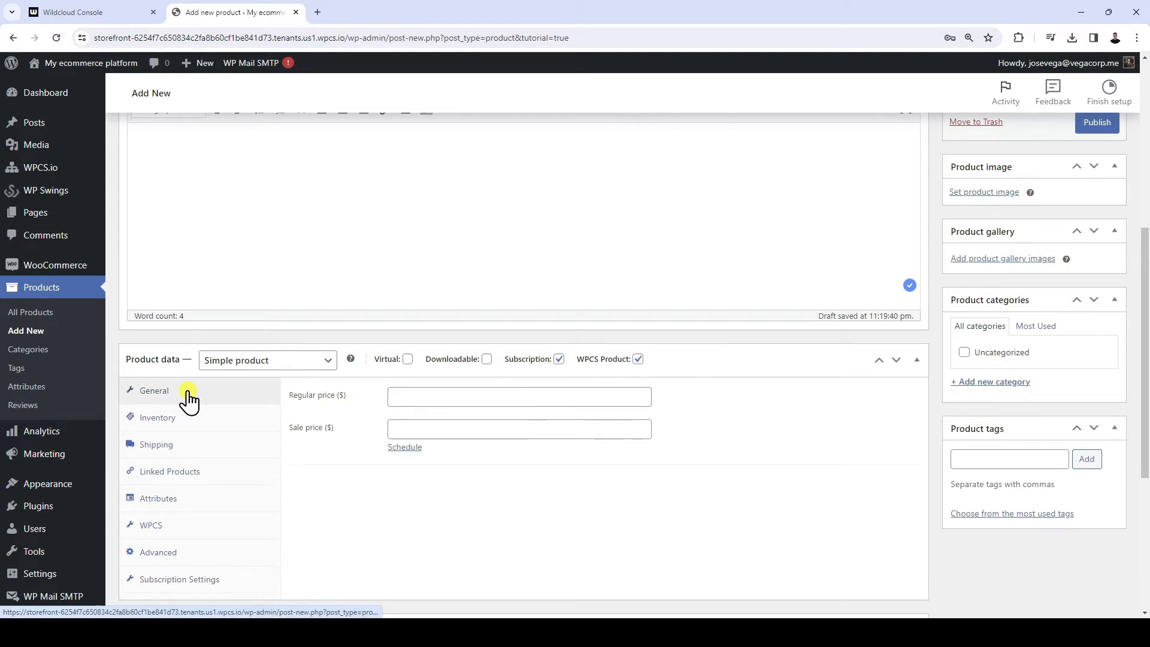
pyautogui.click(430, 396)
pyautogui.write('10')
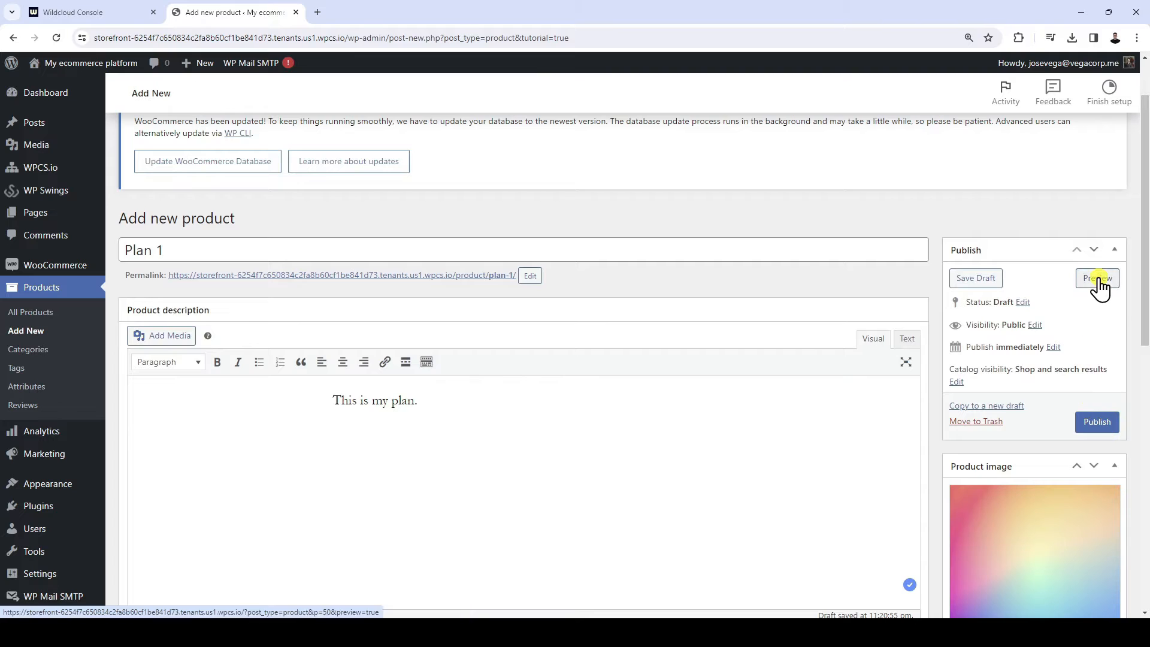
# Preview the Plan 1 product page and publish the product
pyautogui.click(1097, 277)
pyautogui.scroll(-5, 1099, 280)
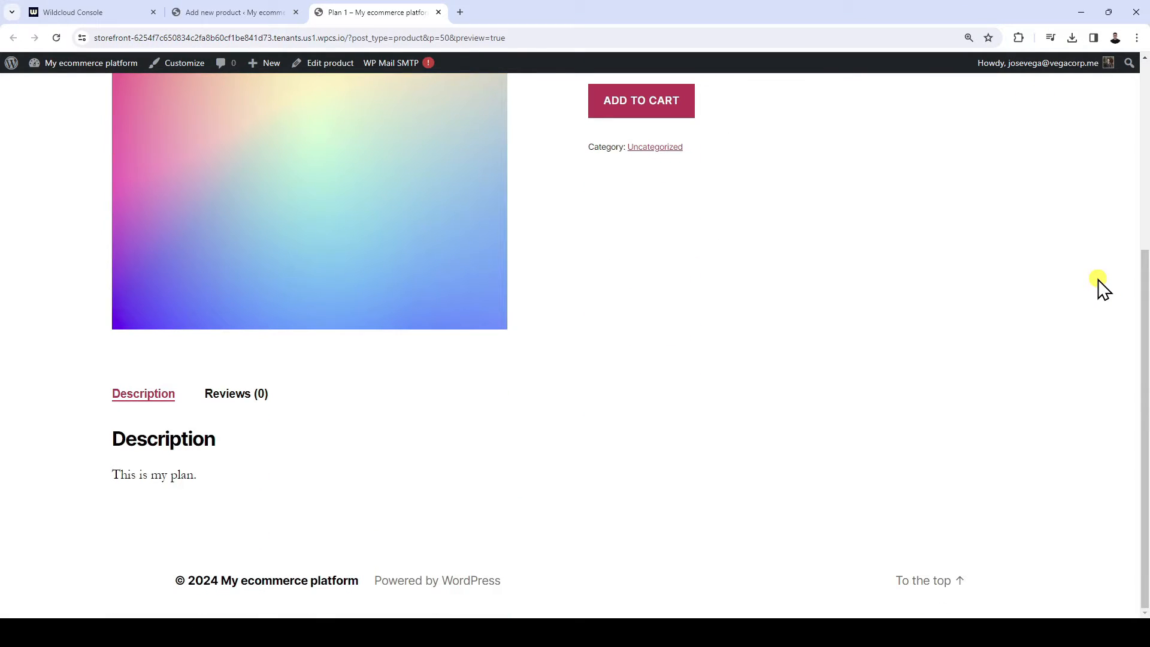
pyautogui.scroll(5, 1102, 289)
pyautogui.click(267, 15)
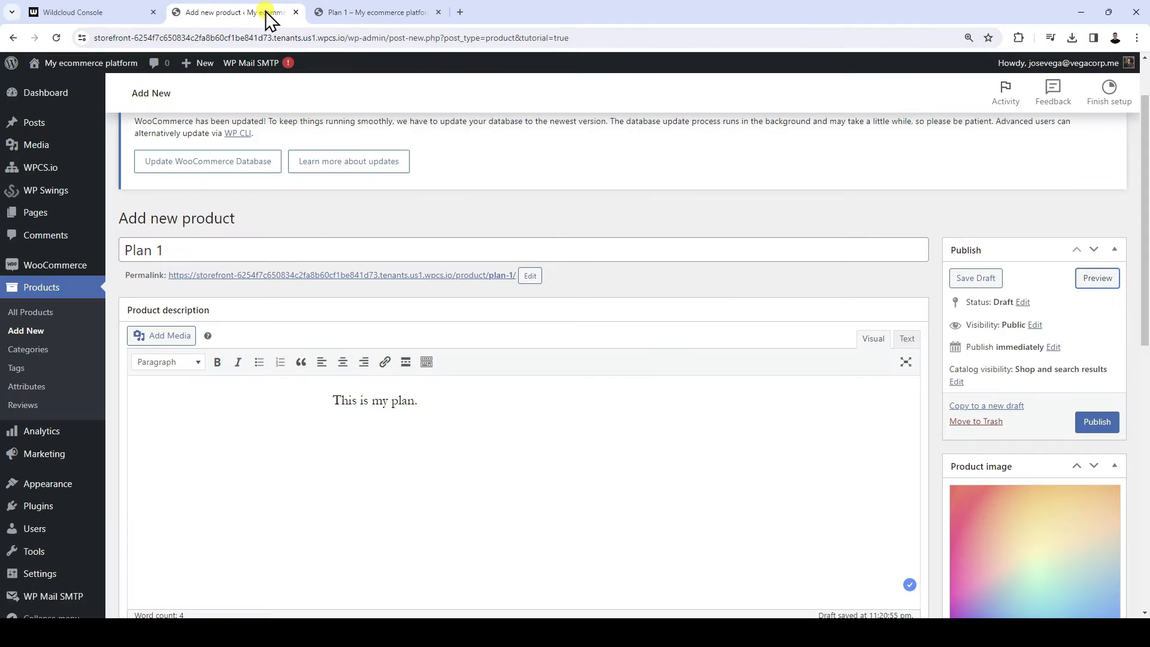
pyautogui.click(1103, 425)
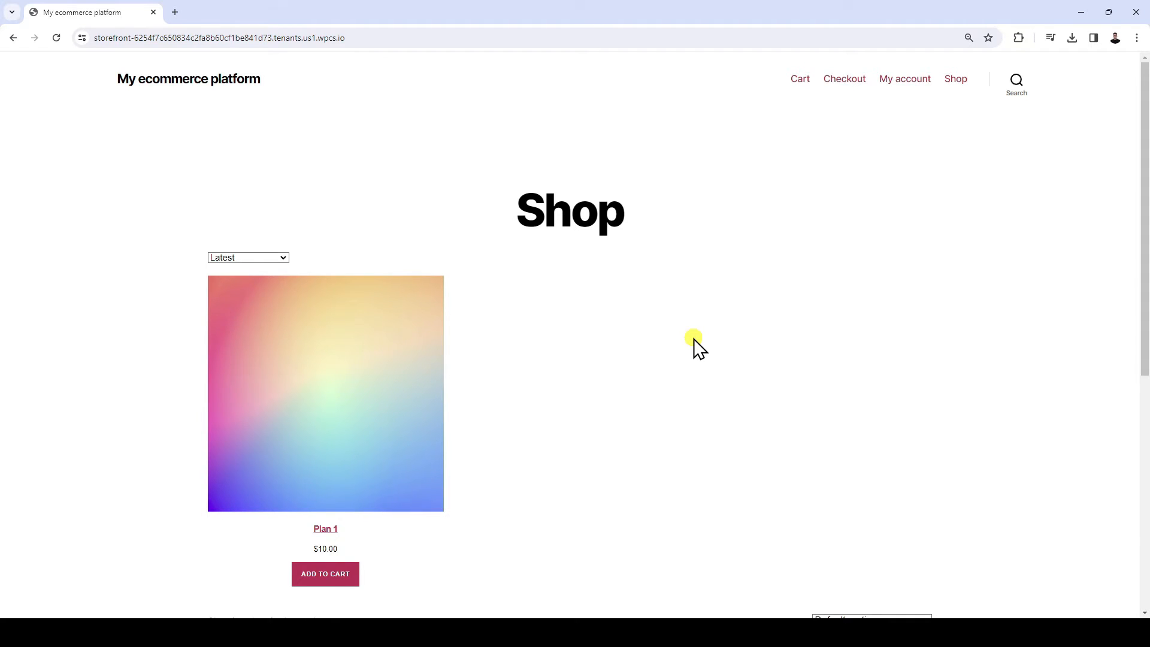
# Add the Plan 1 product from the storefront shop to the cart and open the cart
pyautogui.click(376, 396)
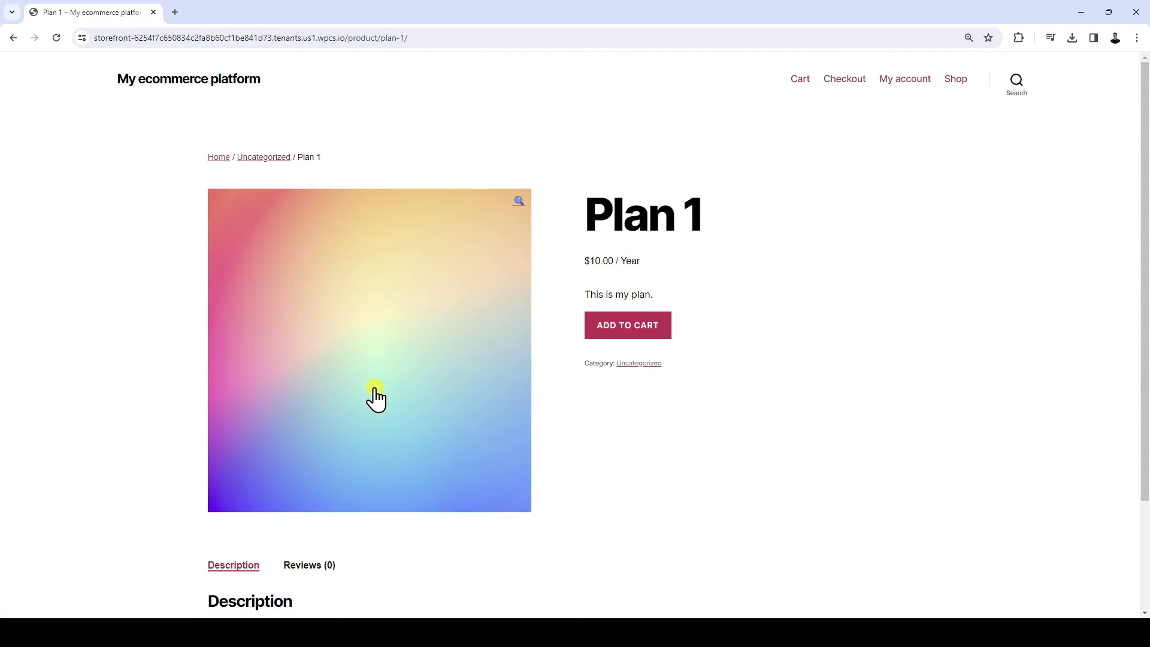
pyautogui.click(649, 339)
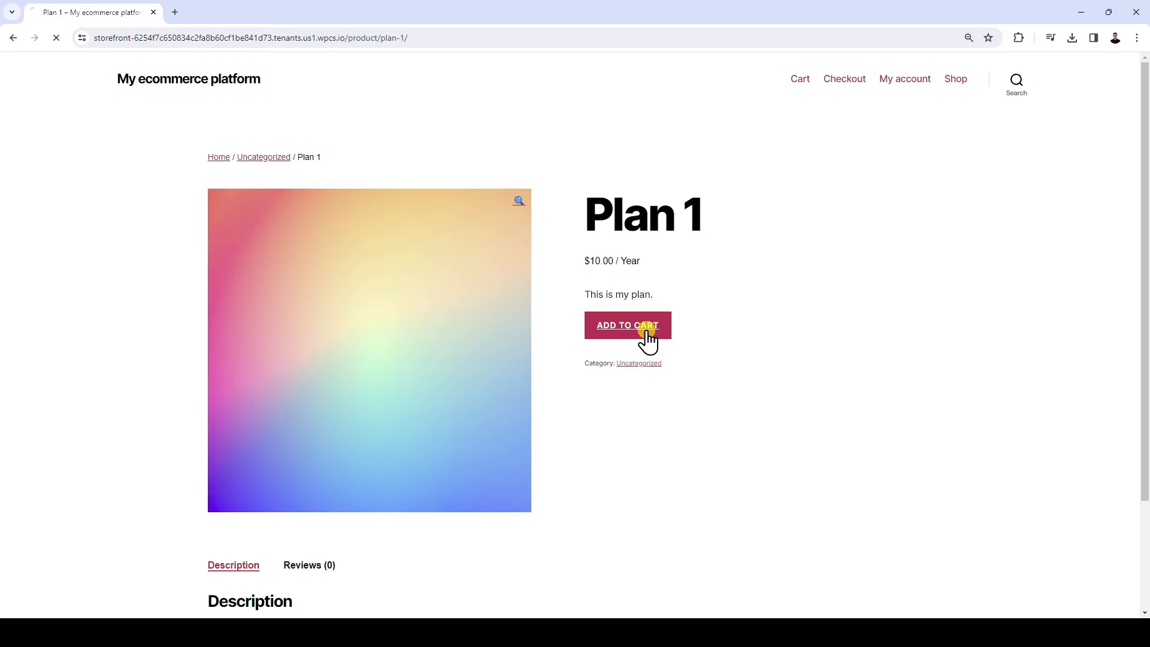
pyautogui.click(878, 221)
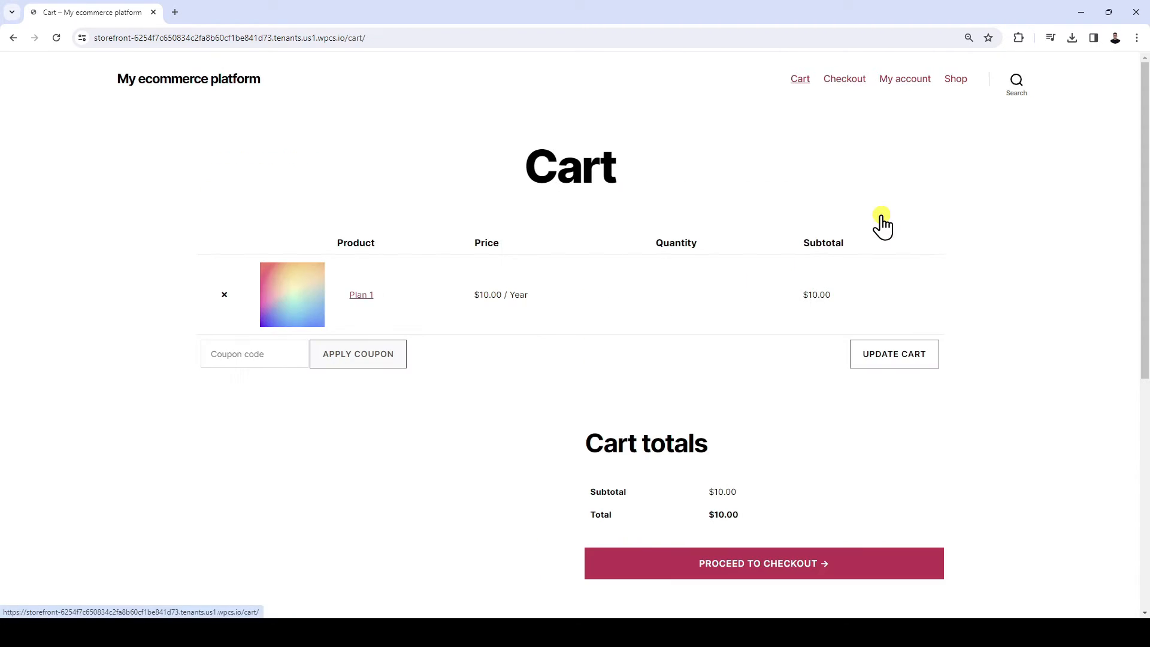
# Apply the coupon code "FREE" to the cart
pyautogui.click(254, 358)
pyautogui.write('FREE')
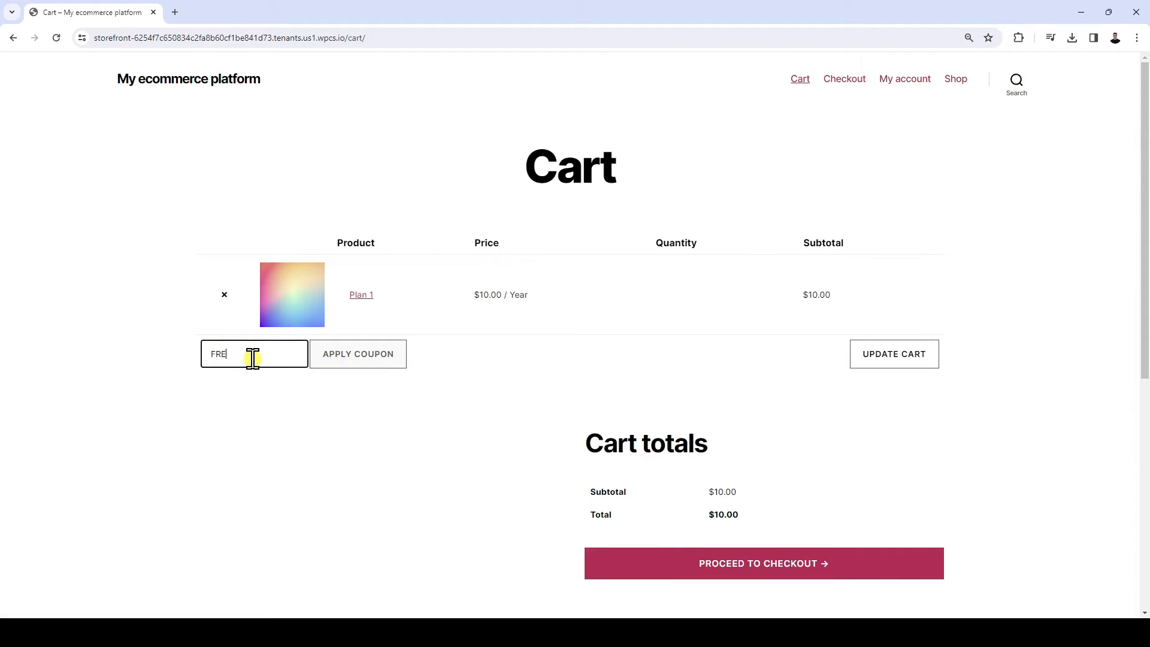
pyautogui.click(329, 359)
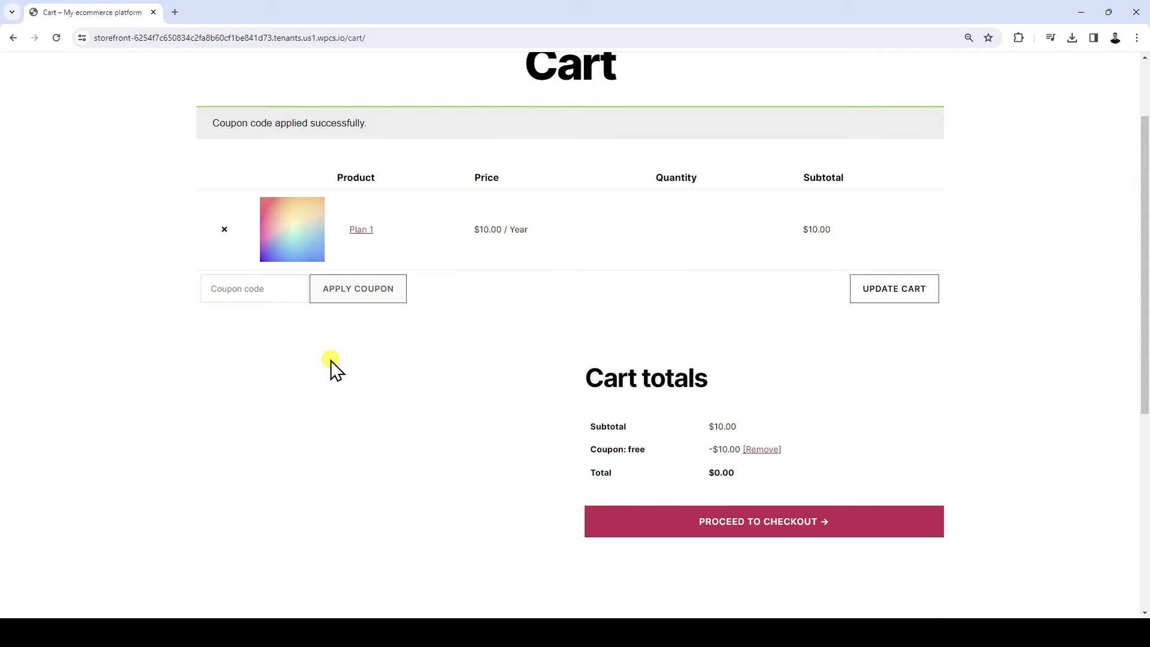
# Check out with the website name "premium-t-shirts" and complete the order through PayPal
pyautogui.click(752, 532)
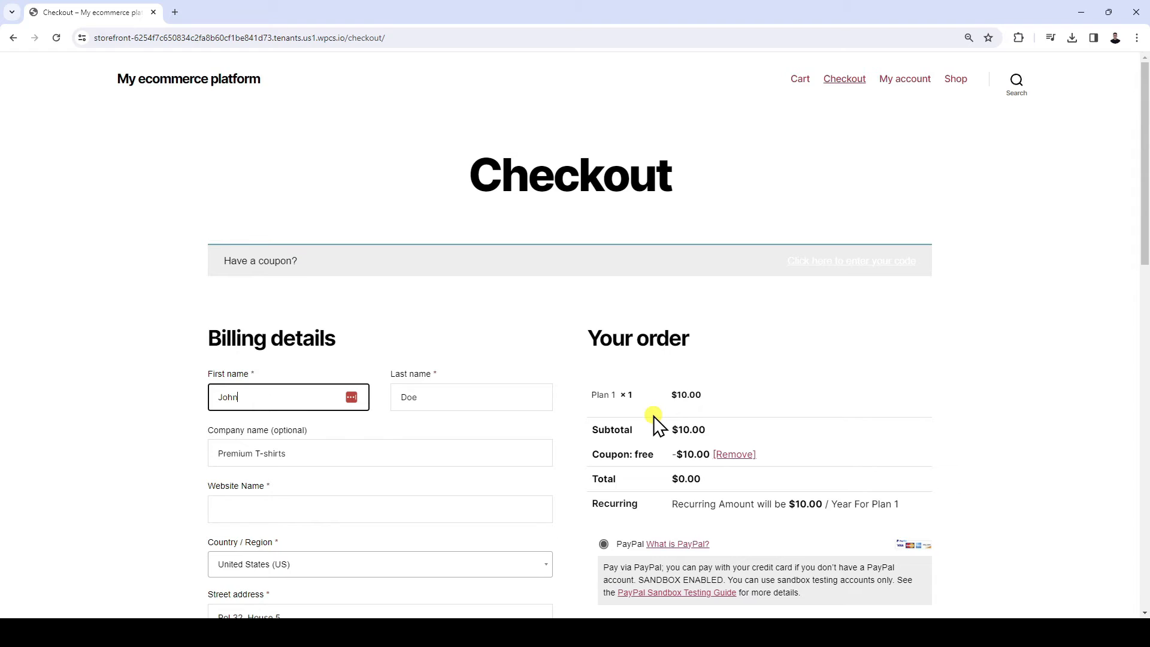
pyautogui.click(351, 513)
pyautogui.write('premiu')
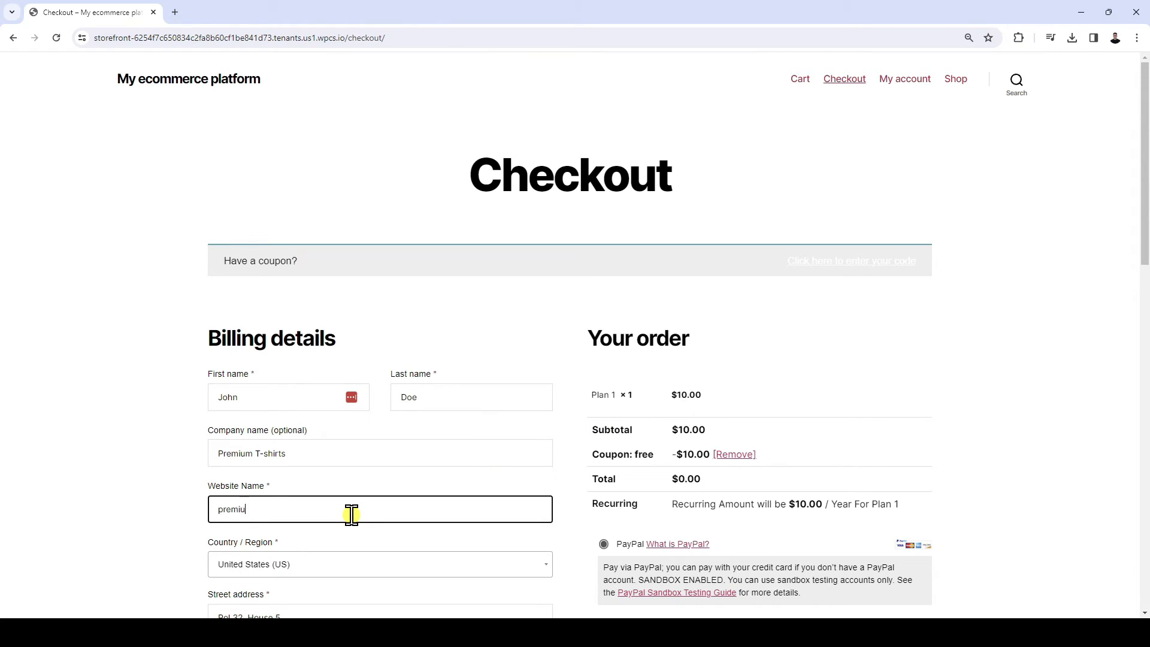
pyautogui.write('m-t-shirts')
pyautogui.scroll(-10, 351, 515)
pyautogui.scroll(9, 351, 521)
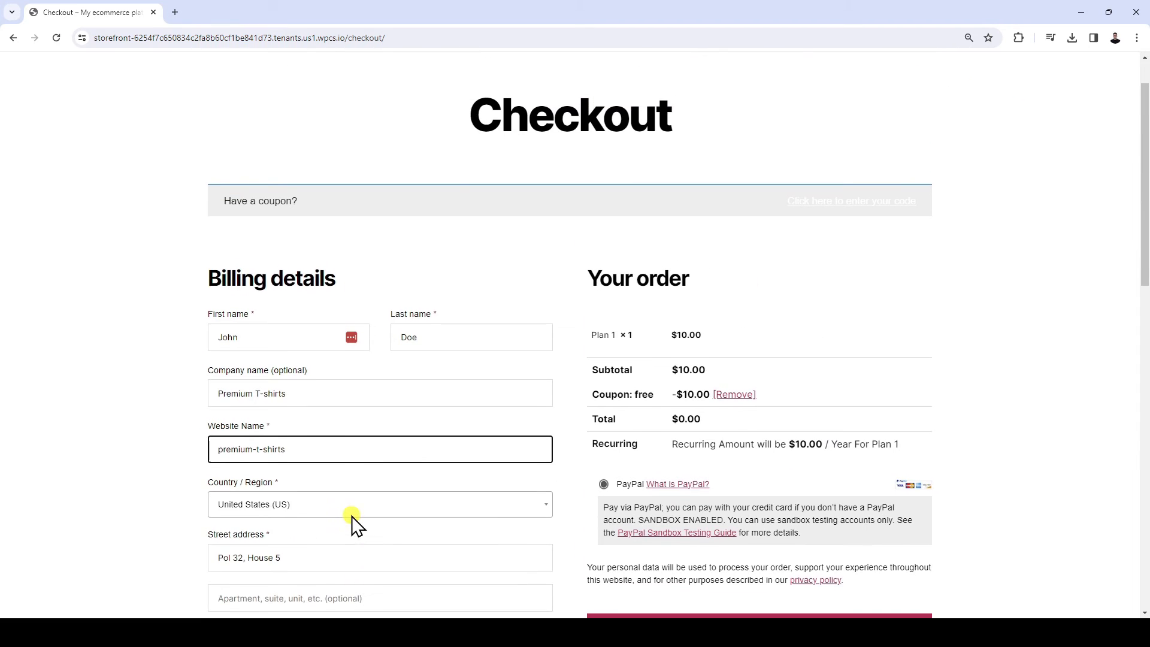
pyautogui.scroll(-2, 502, 535)
pyautogui.click(757, 505)
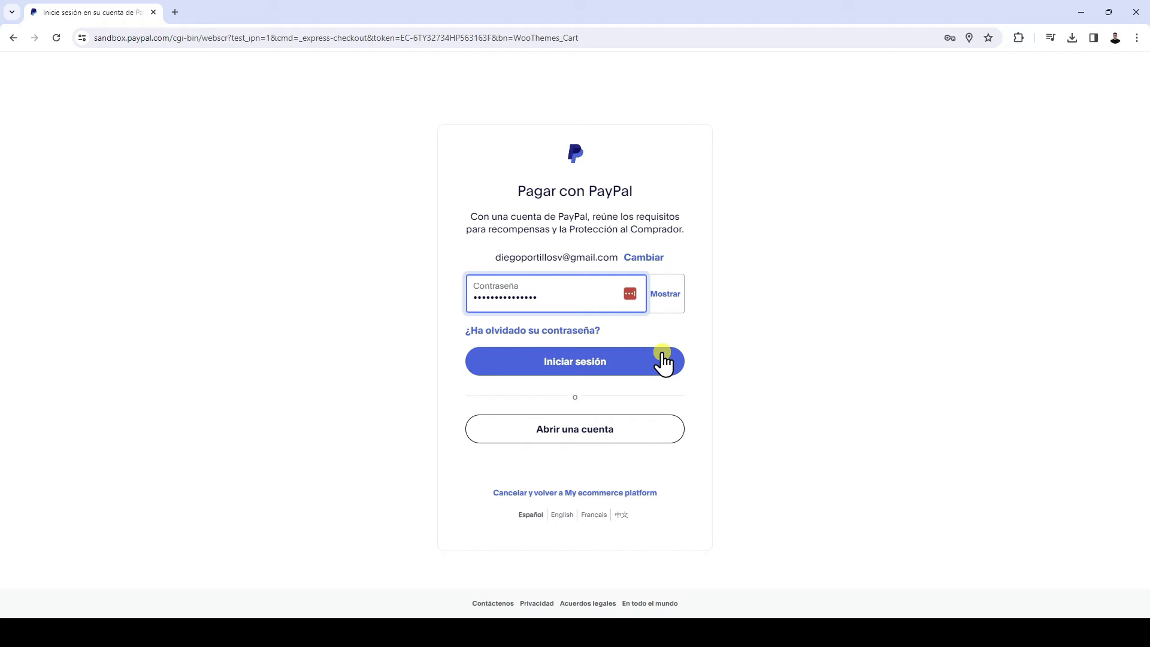
pyautogui.click(661, 358)
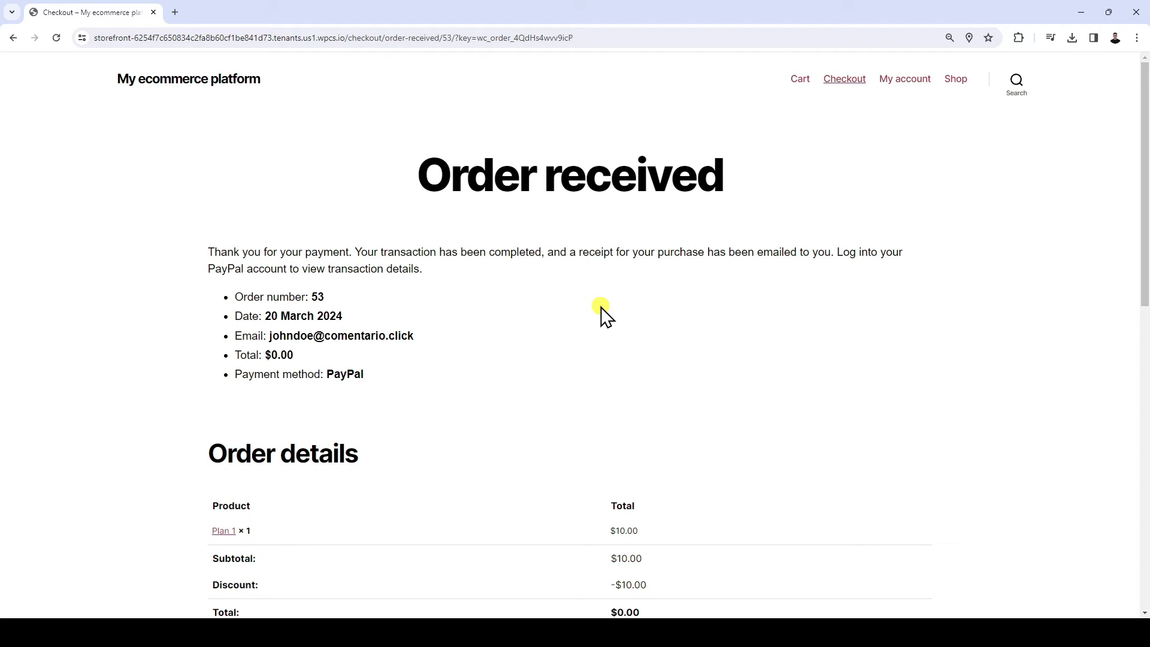
# Open the details of the purchased subscription in the customer's account to check its website status
pyautogui.click(913, 81)
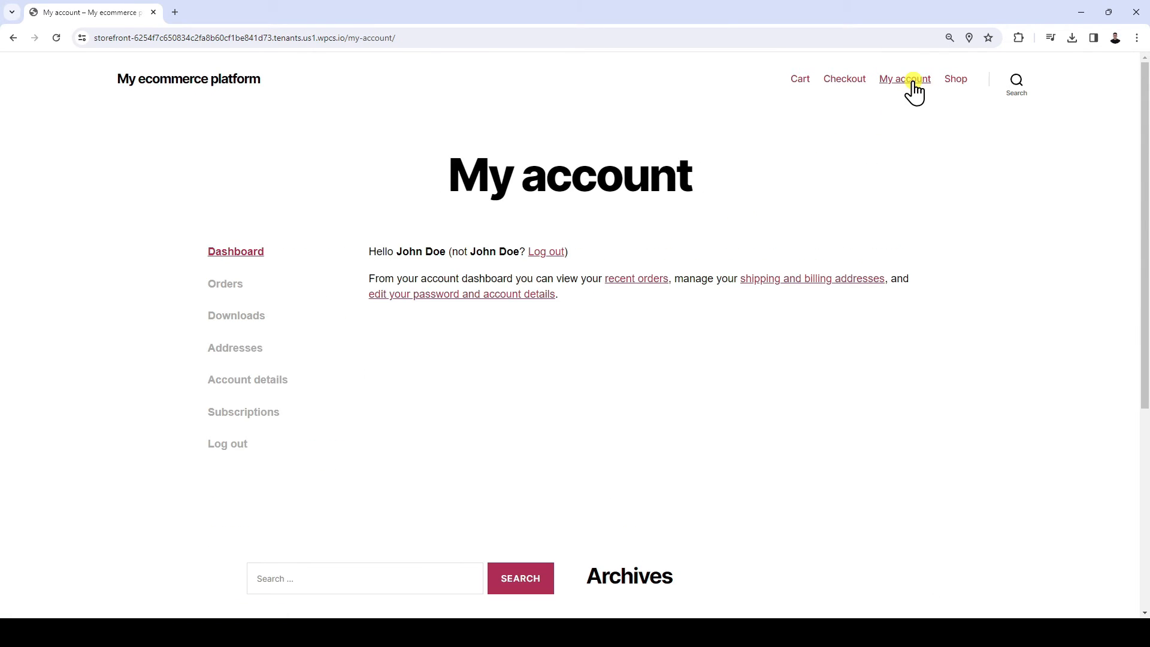
pyautogui.click(233, 419)
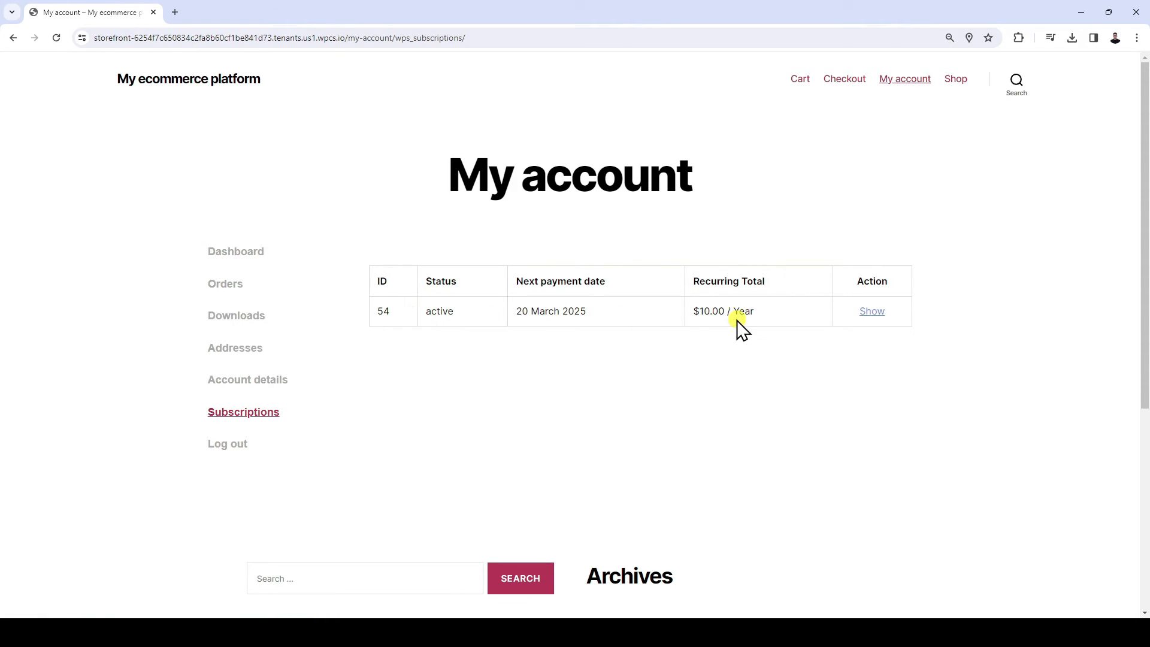
pyautogui.click(873, 312)
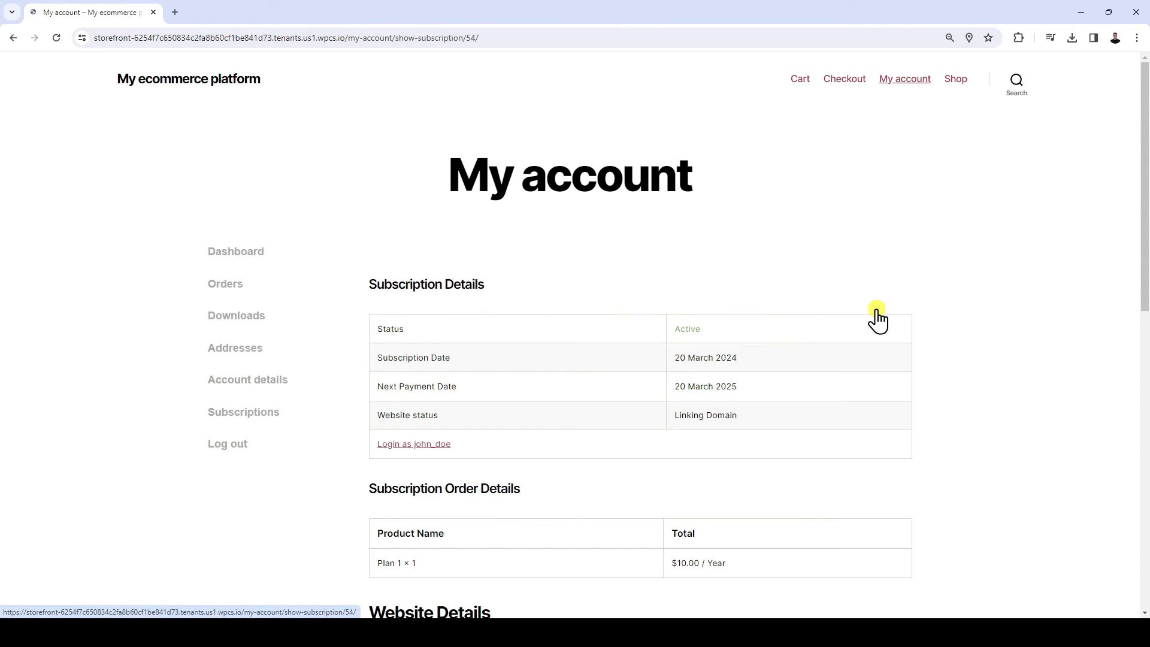
# Check the website status and the assigned domain name in the subscription details at the default page zoom
pyautogui.hotkey('ctrl', '0')
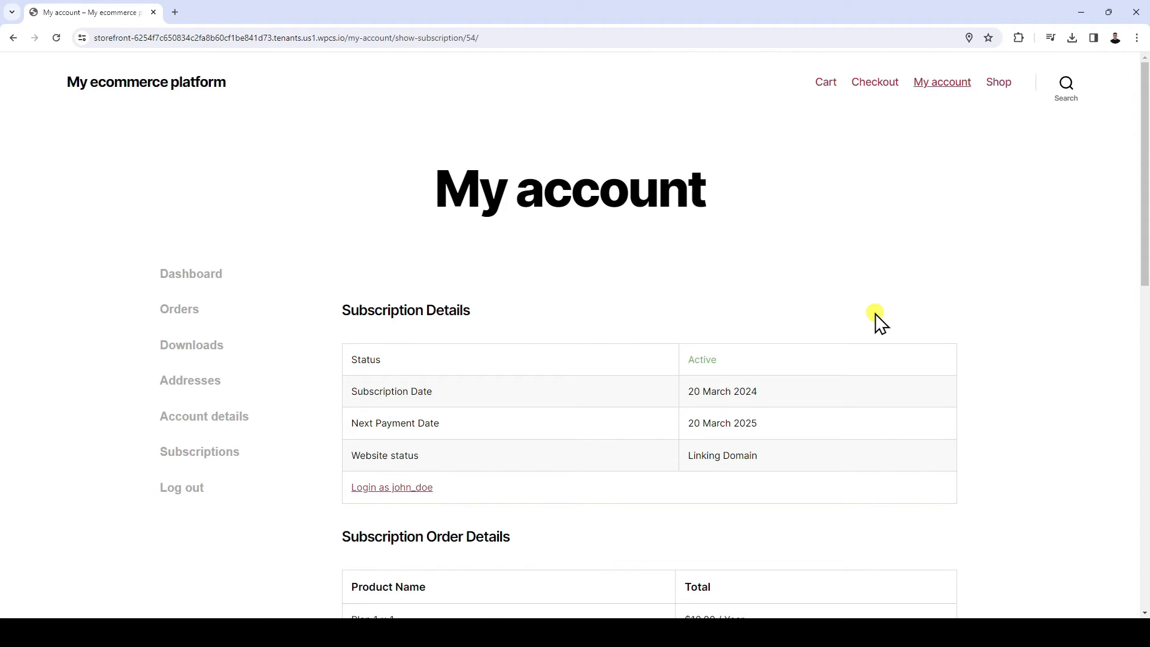
pyautogui.moveTo(688, 455); pyautogui.dragTo(779, 456)
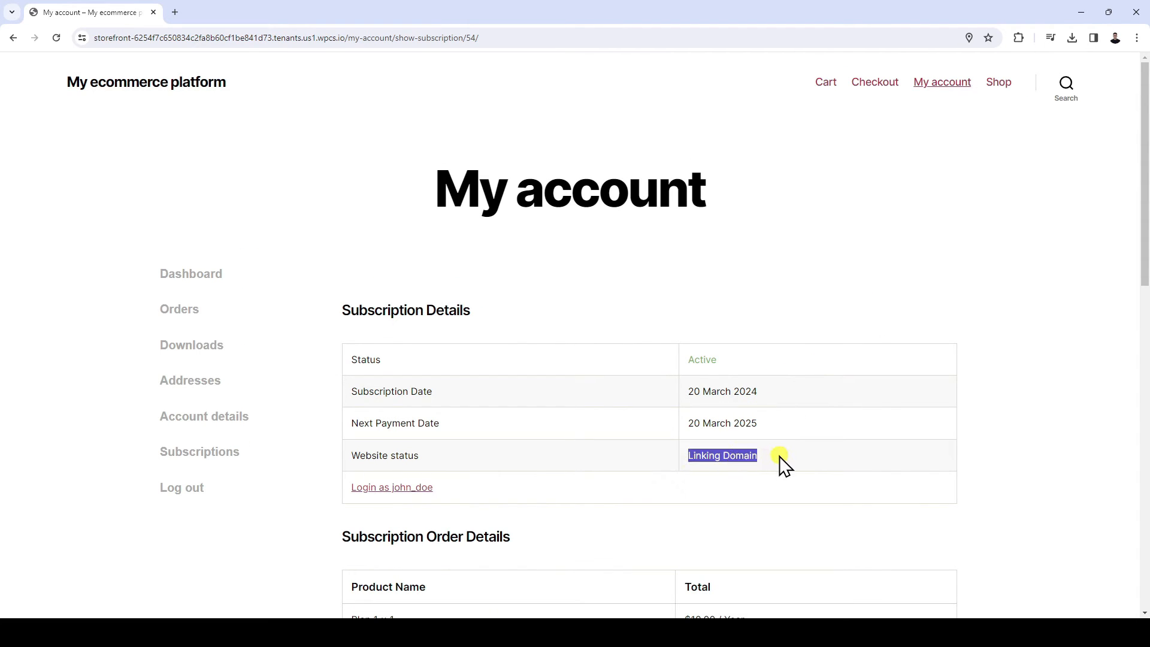
pyautogui.click(780, 455)
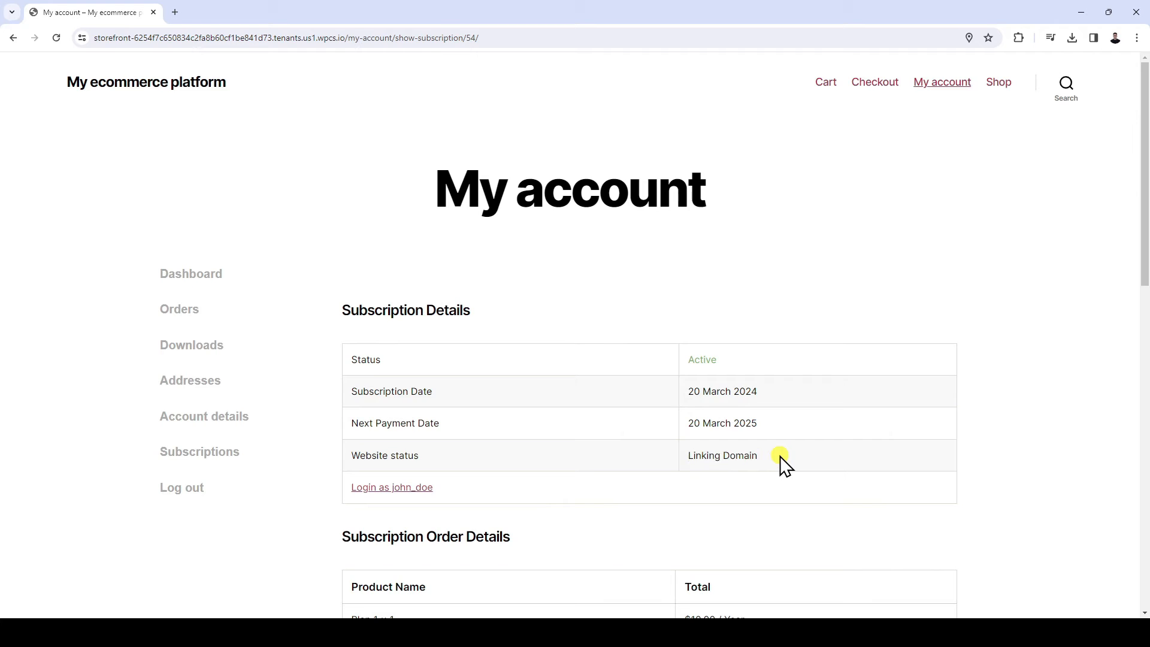
pyautogui.scroll(-7, 780, 455)
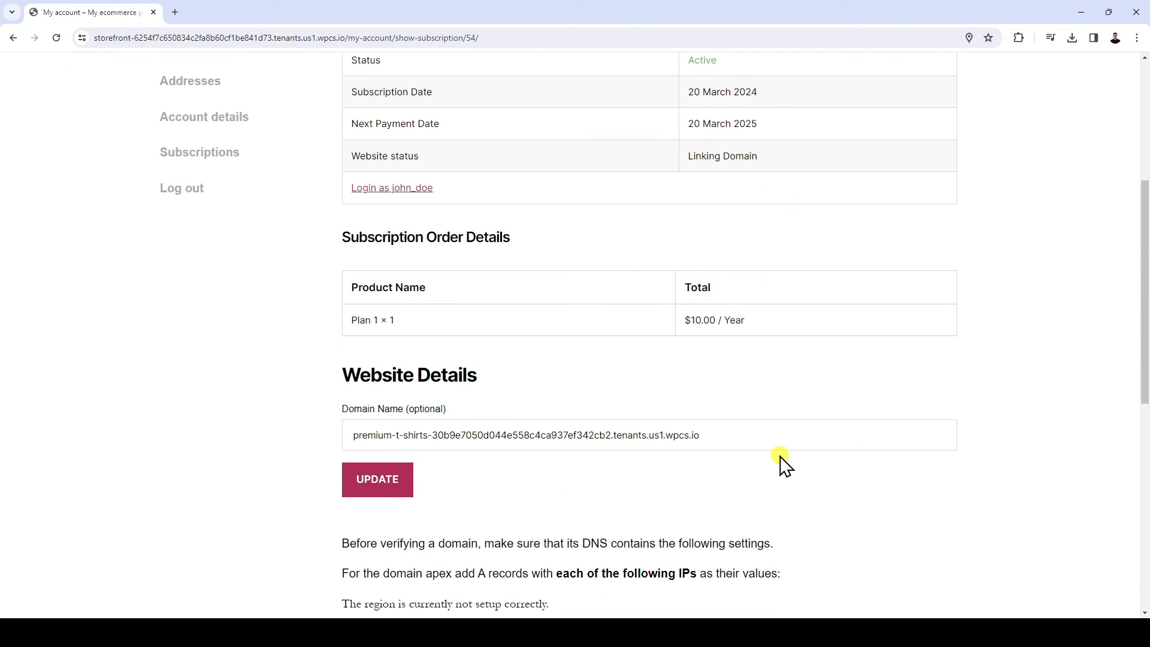
pyautogui.scroll(1, 776, 455)
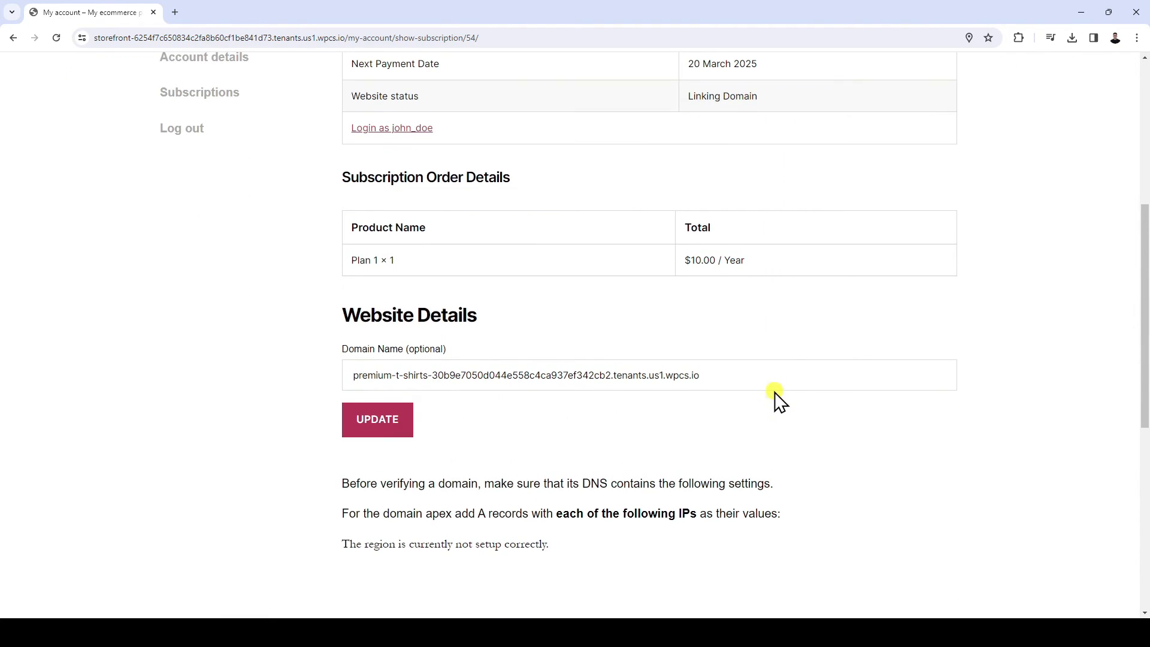
pyautogui.click(727, 381)
pyautogui.moveTo(727, 381); pyautogui.dragTo(359, 377)
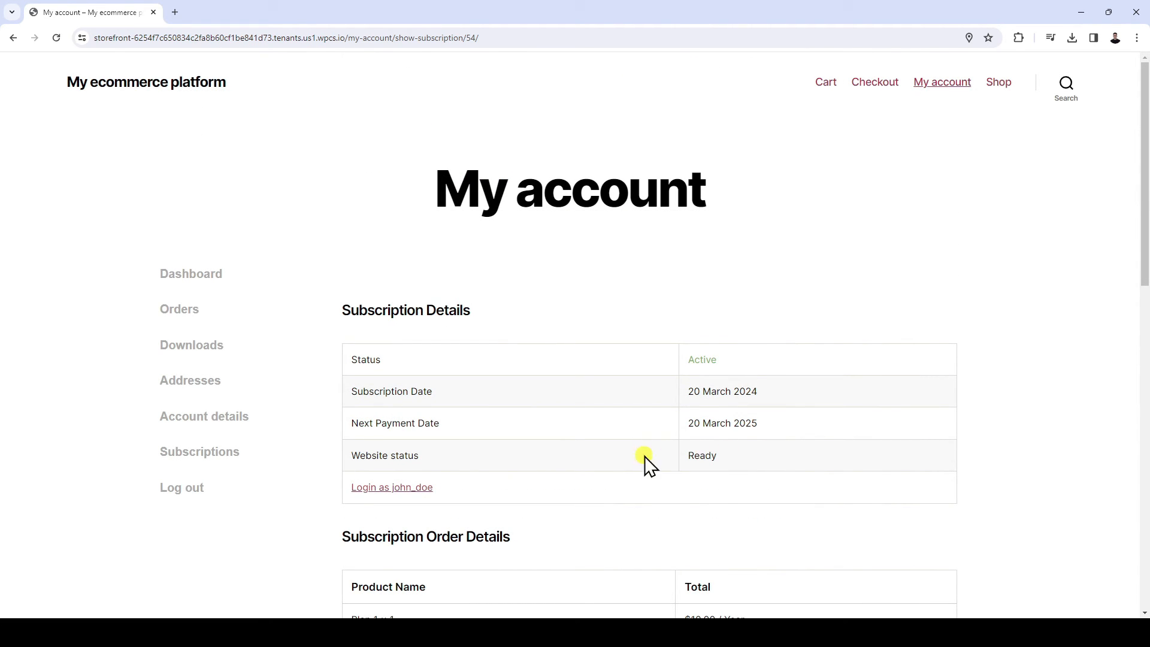
# Log in to the purchased website as the customer from the subscription details and view its public shop page through My site
pyautogui.click(390, 488)
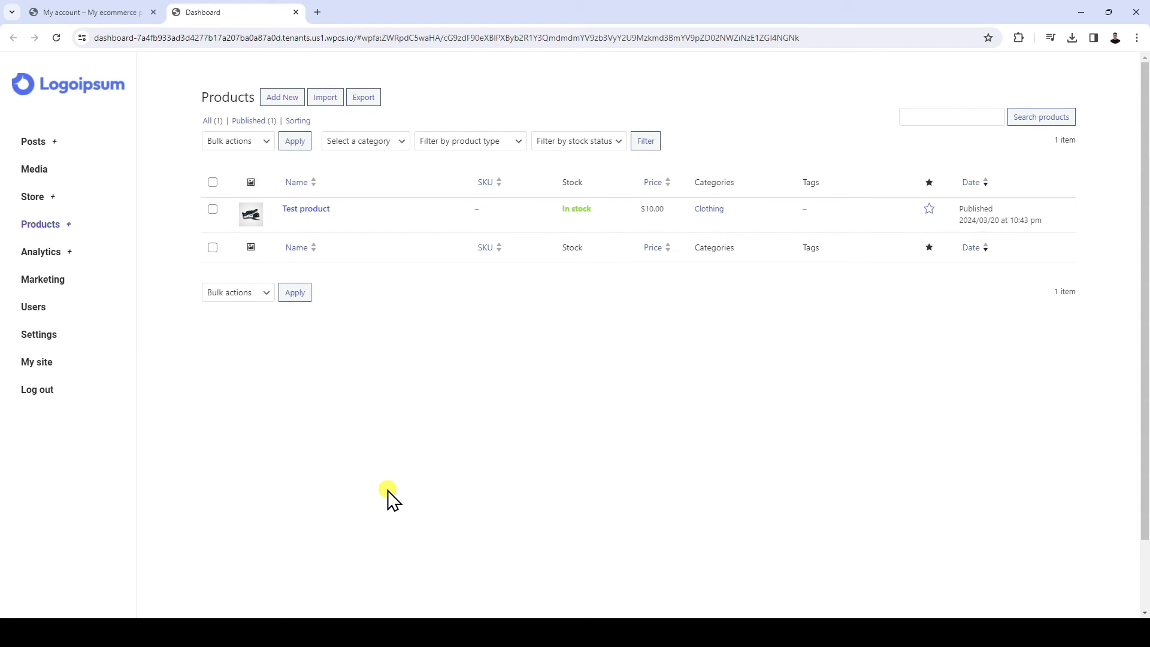
pyautogui.click(80, 375)
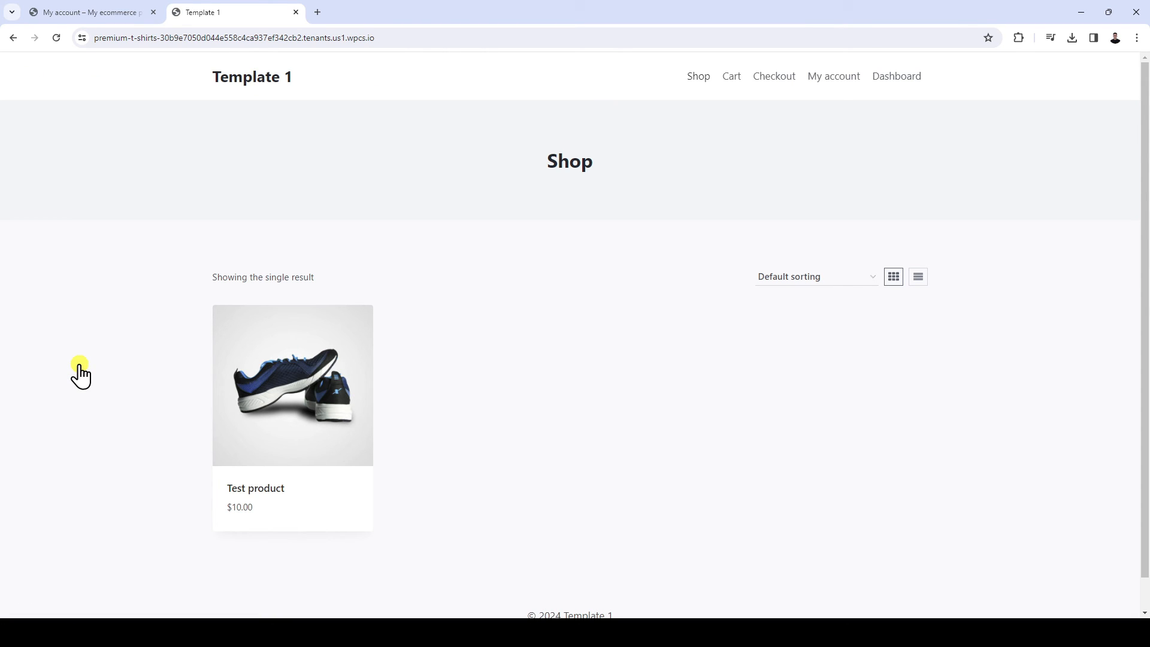
pyautogui.scroll(-1, 80, 375)
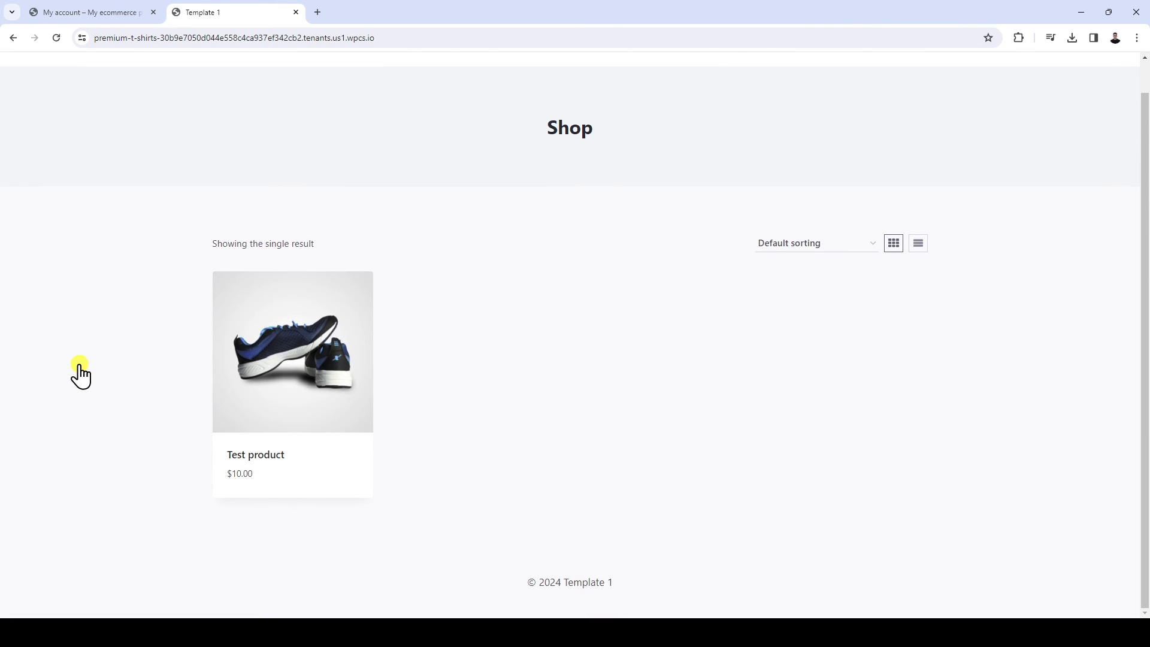
pyautogui.scroll(1, 80, 375)
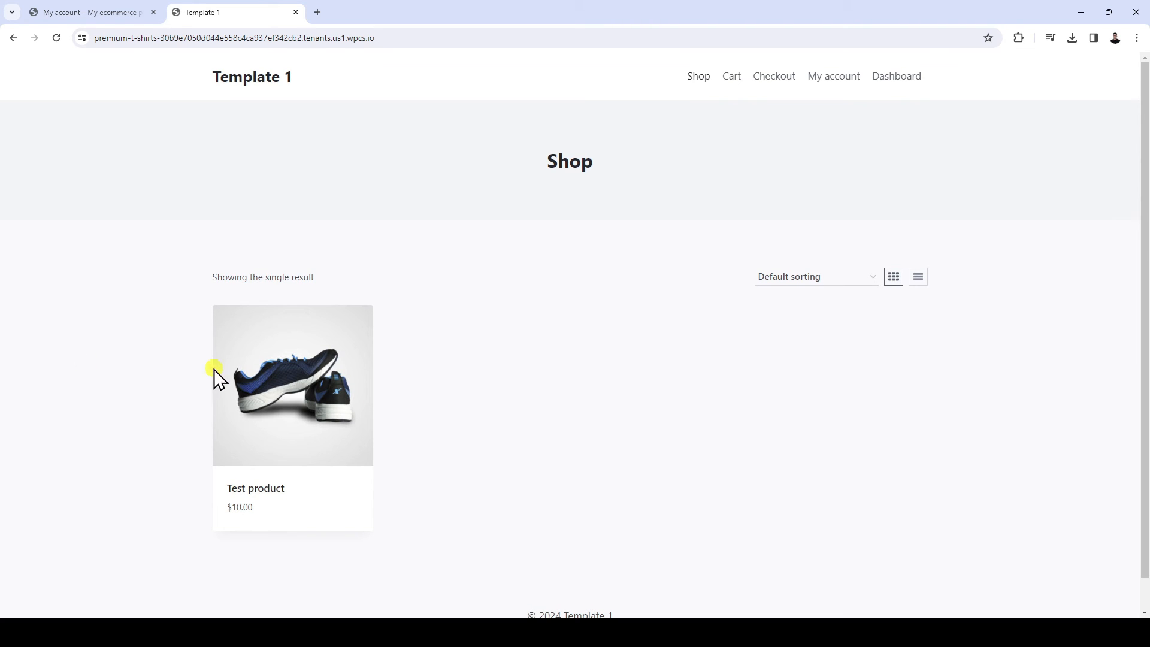
# Return to the tenant dashboard and open Test product for editing to review its description, product data and categories
pyautogui.click(898, 84)
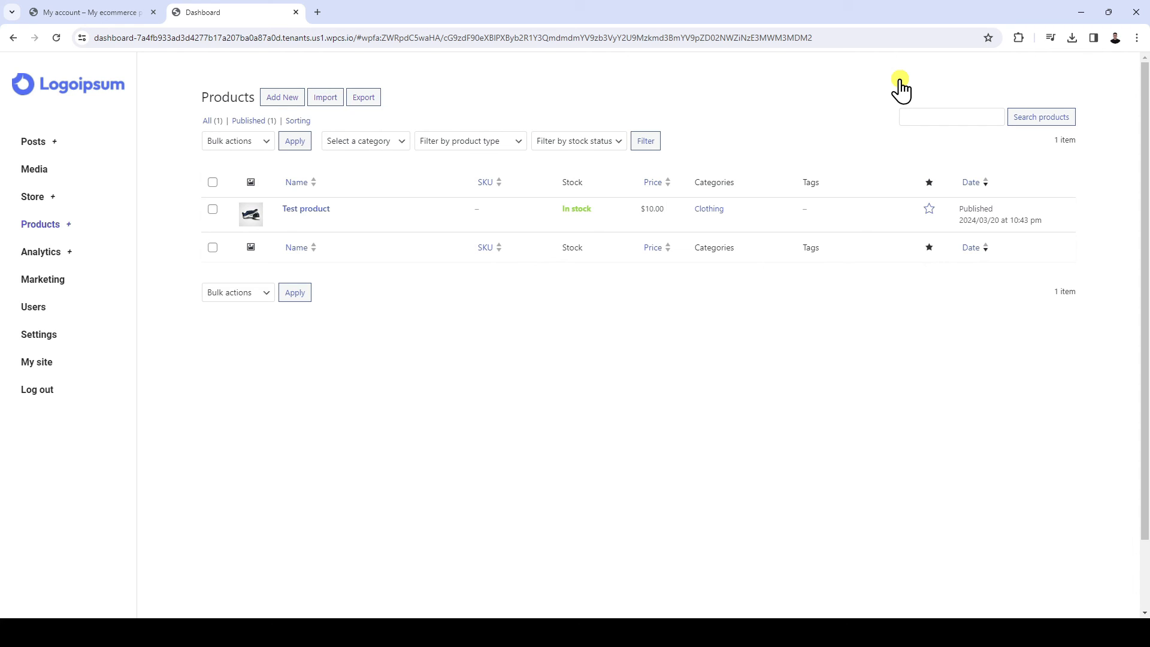
pyautogui.click(321, 207)
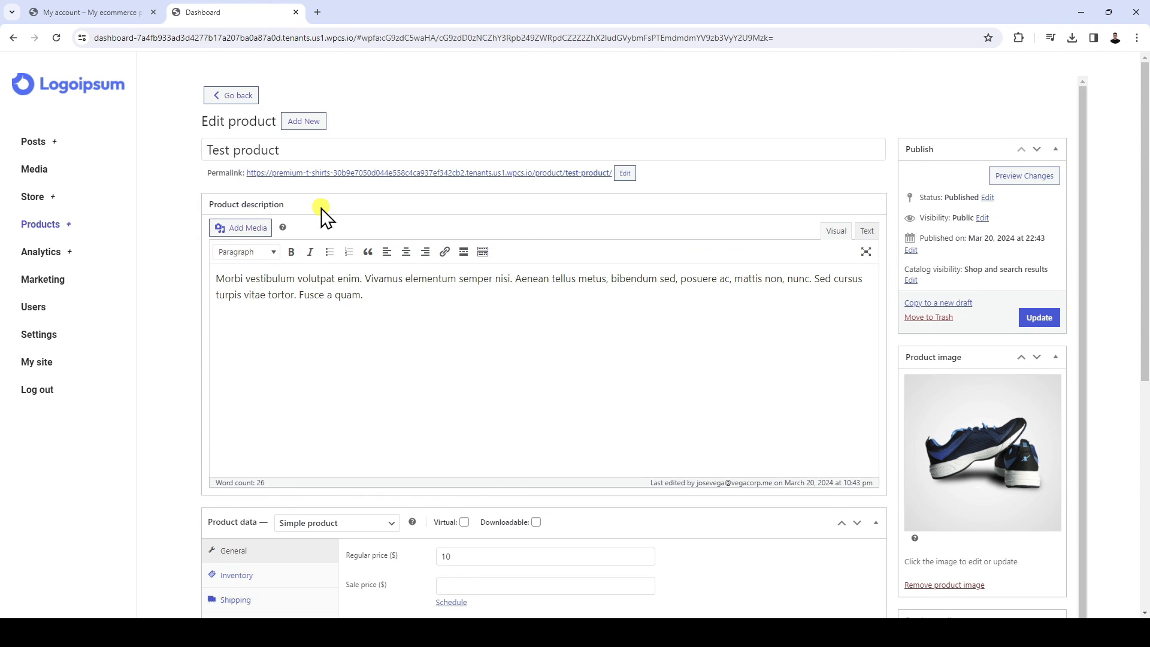
pyautogui.scroll(-7, 323, 216)
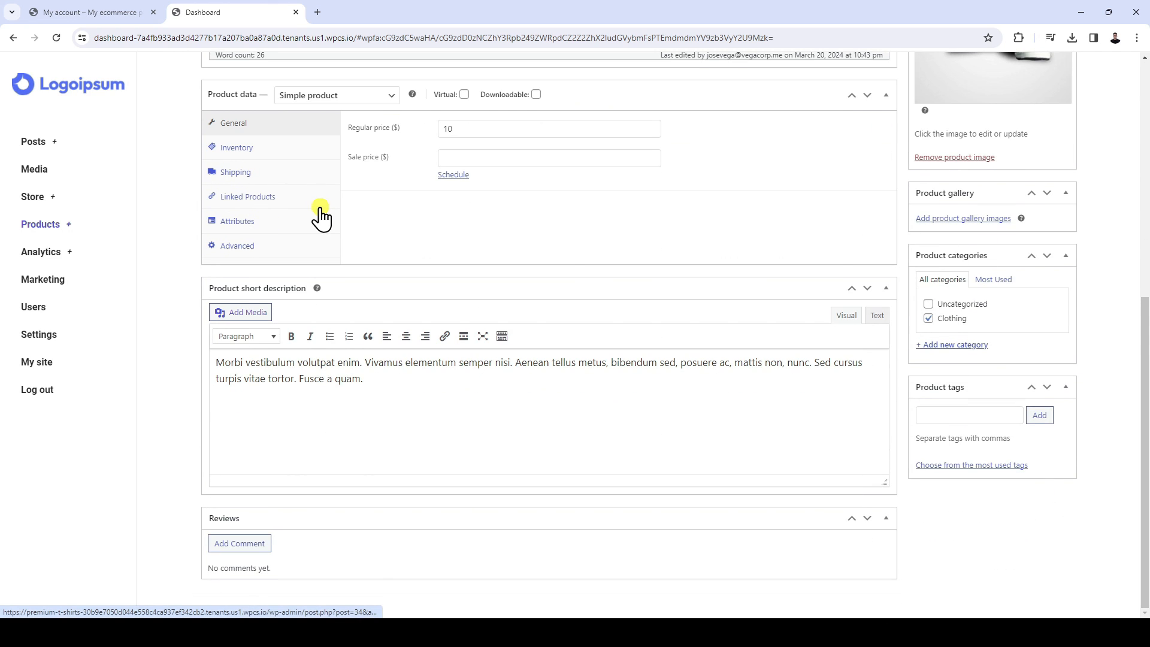
pyautogui.scroll(7, 321, 217)
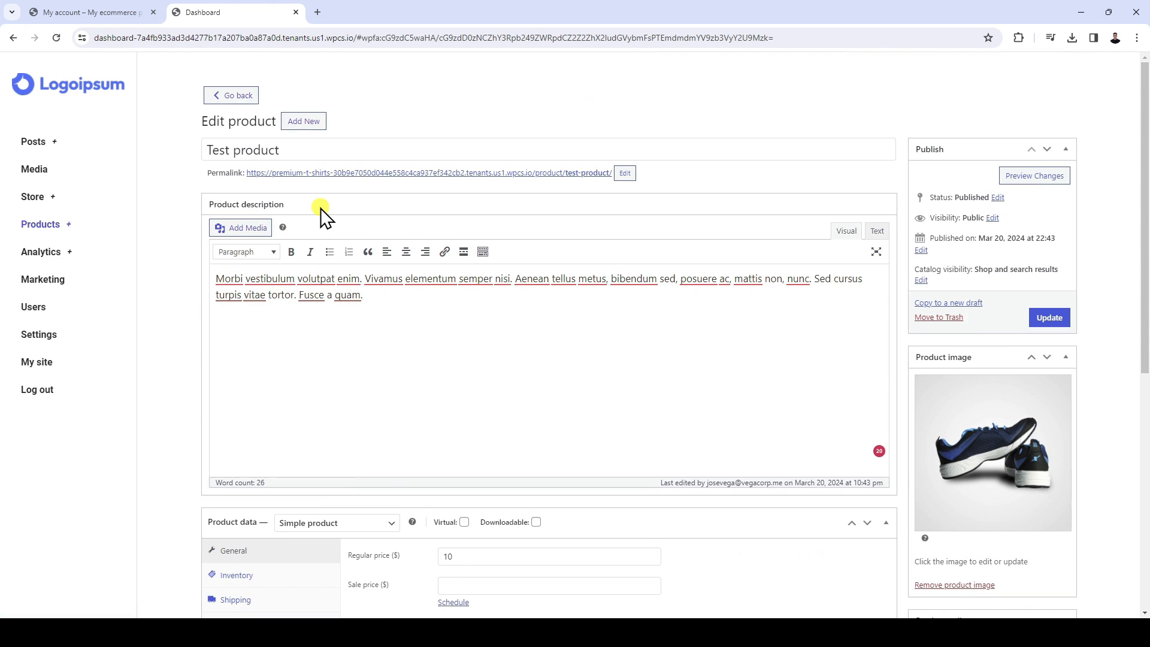